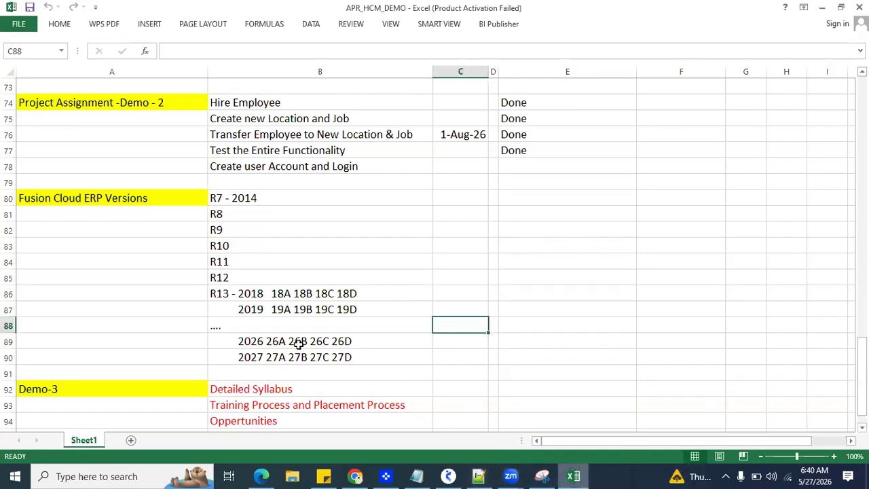
# Step: Review the Demo-3 agenda items one by one, from Detailed Syllabus to the hire, terminate and rehire topic
pyautogui.scroll(-1, 359, 344)
pyautogui.scroll(-2, 360, 344)
pyautogui.click(327, 292)
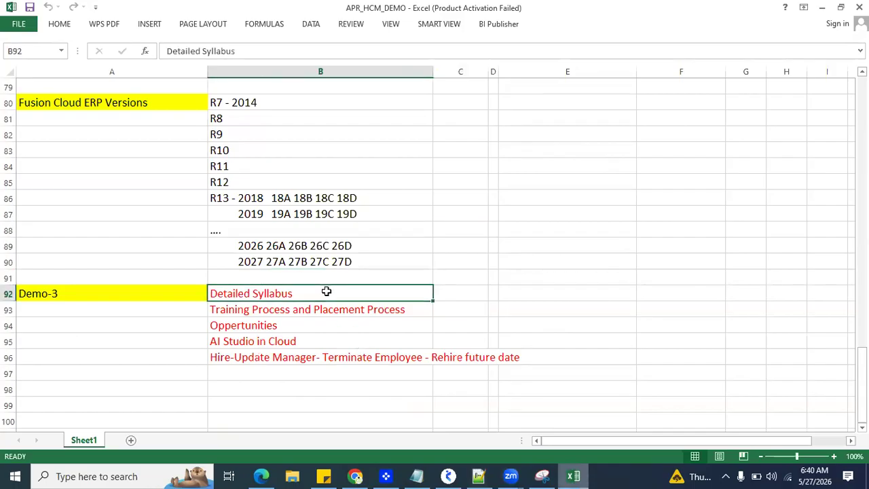
pyautogui.click(328, 309)
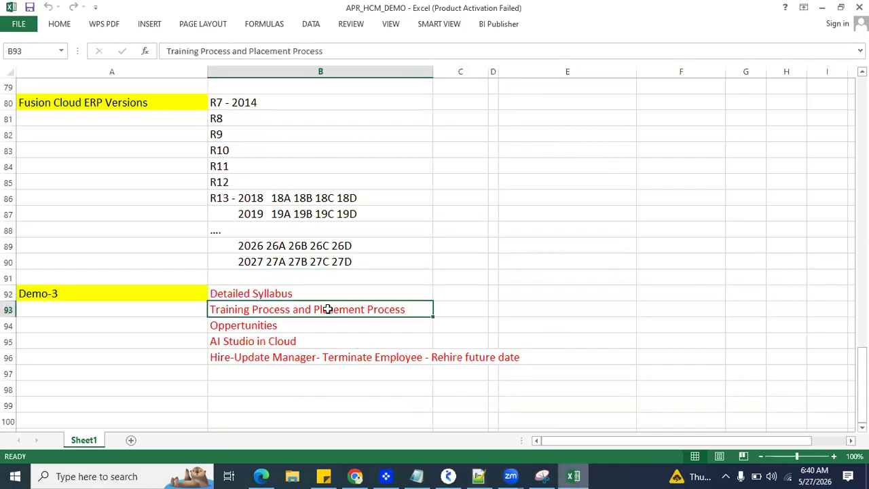
pyautogui.click(323, 325)
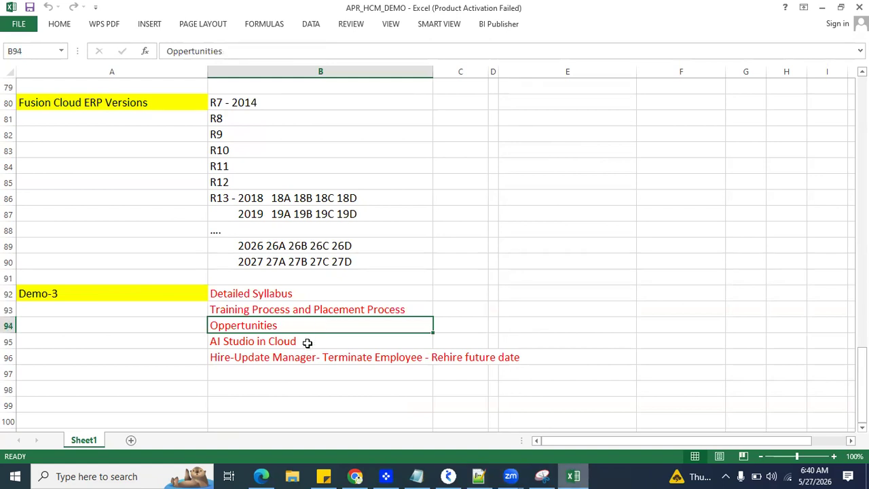
pyautogui.click(308, 344)
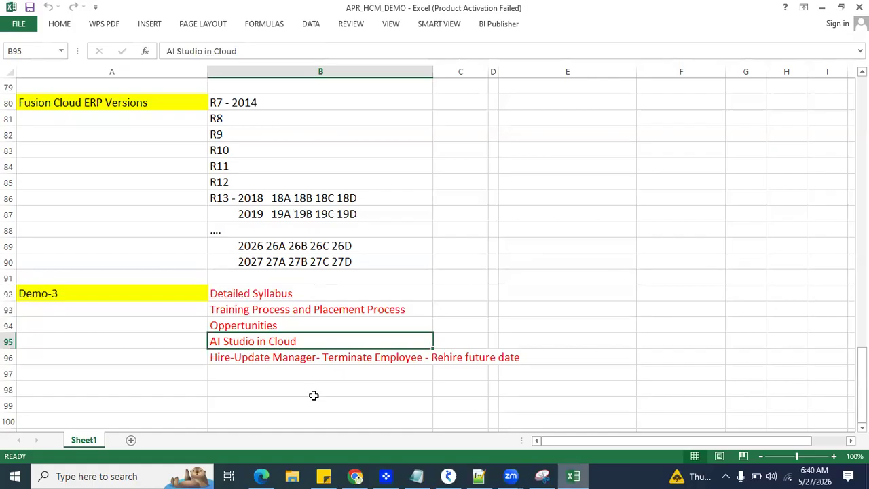
pyautogui.click(321, 357)
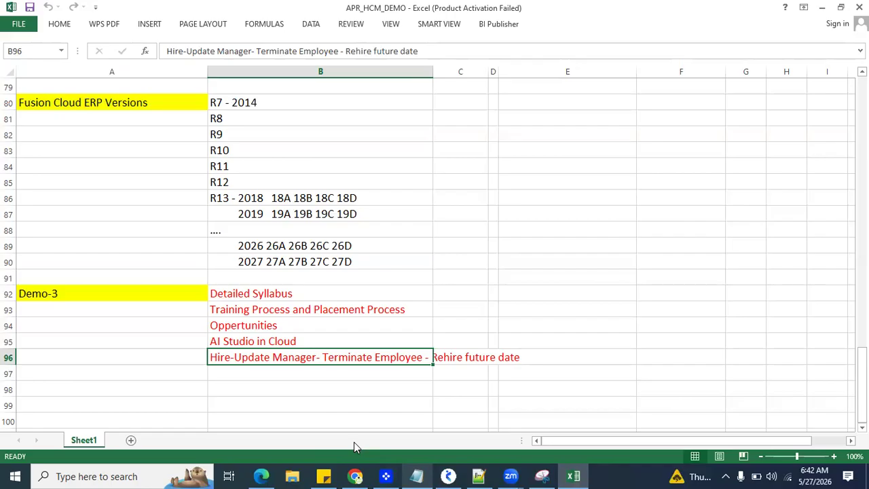
# Step: Open the recent workbook Advanced HCM_APR from the Desktop » 2026 » APR folder
pyautogui.click(19, 27)
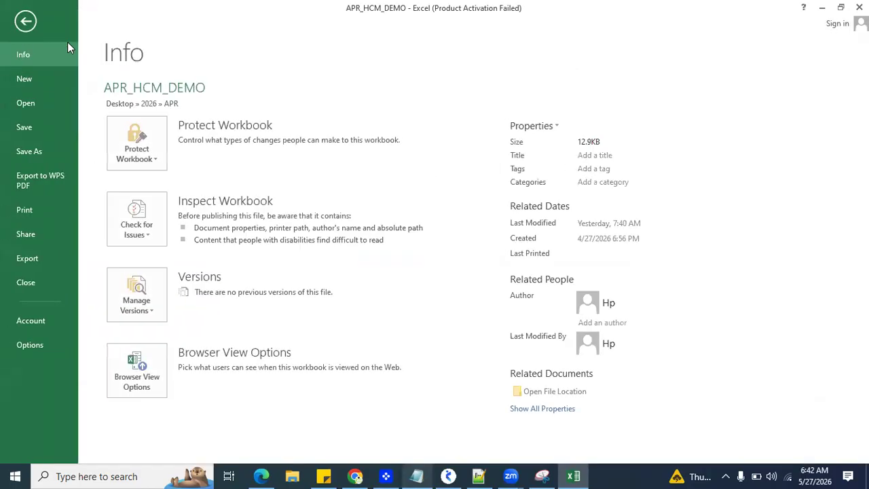
pyautogui.click(38, 103)
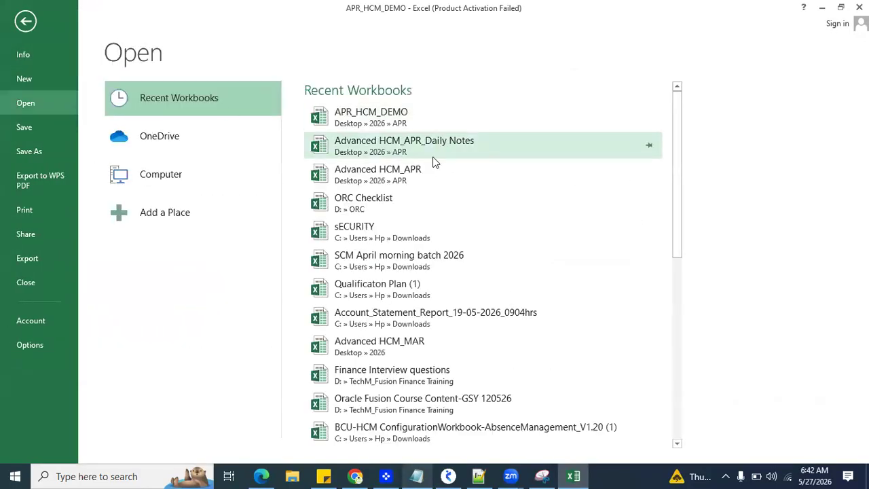
pyautogui.click(421, 176)
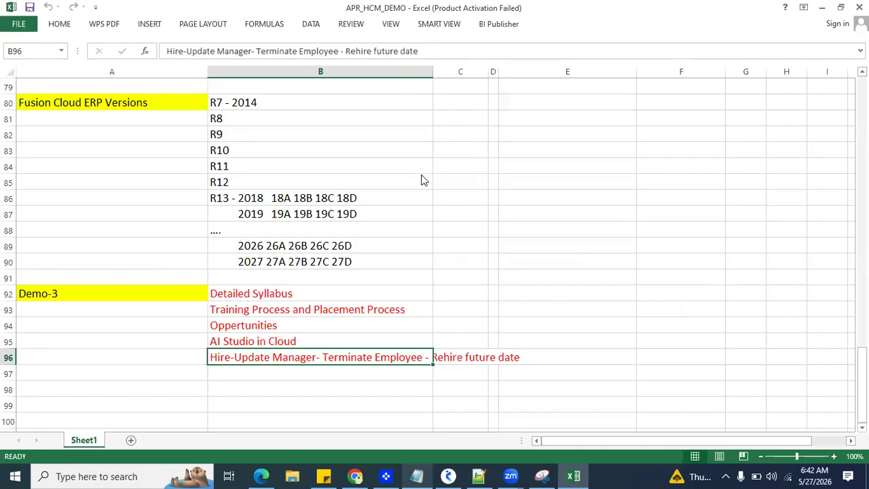
pyautogui.click(124, 216)
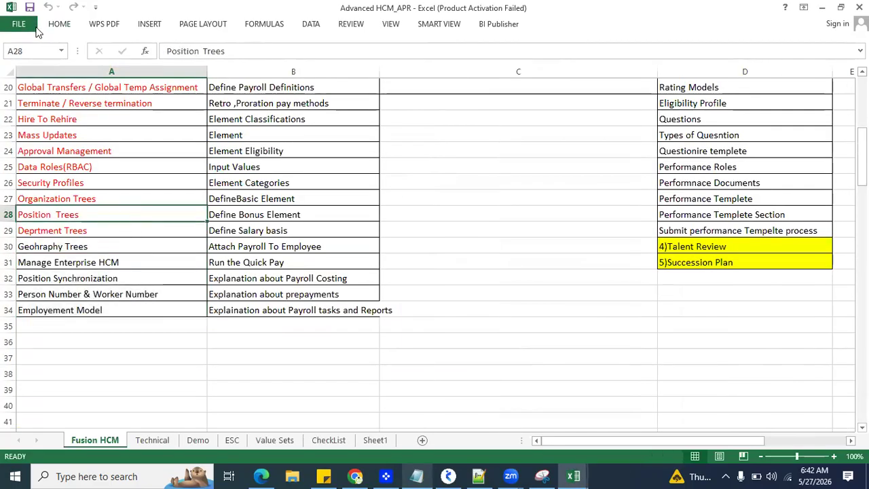
# Step: Start saving a copy of the workbook and create and open a new folder named MAY inside the 2026 folder
pyautogui.click(18, 23)
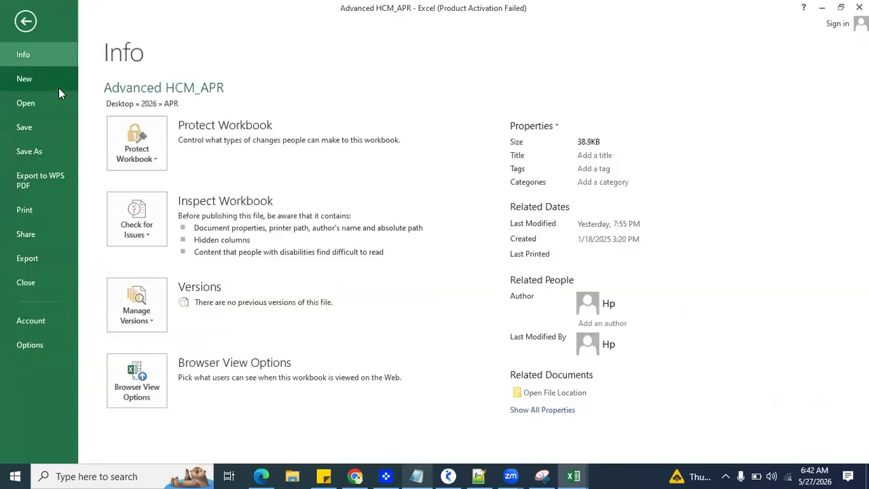
pyautogui.click(37, 155)
pyautogui.click(357, 141)
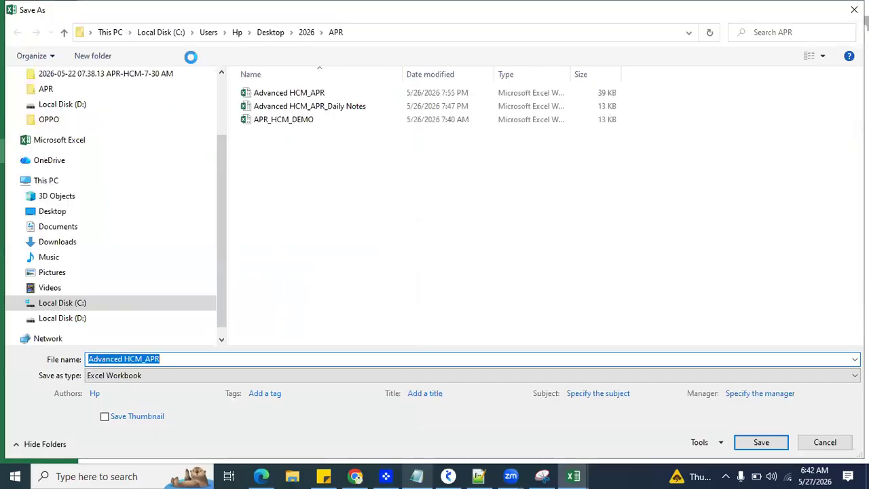
pyautogui.click(306, 32)
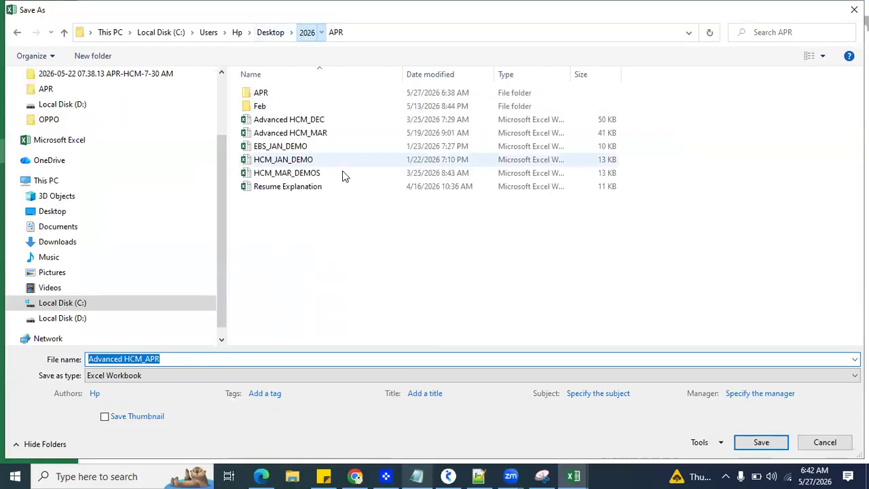
pyautogui.rightClick(362, 263)
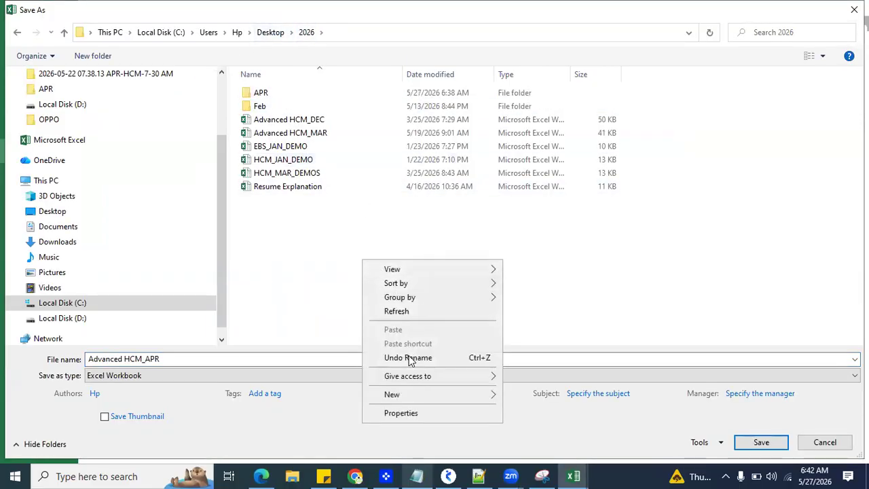
pyautogui.moveTo(436, 396)
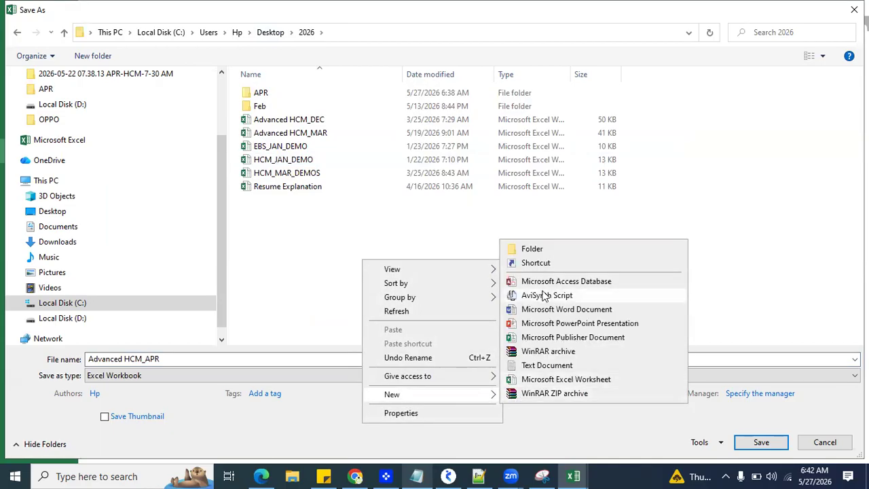
pyautogui.click(534, 246)
pyautogui.write('MAY')
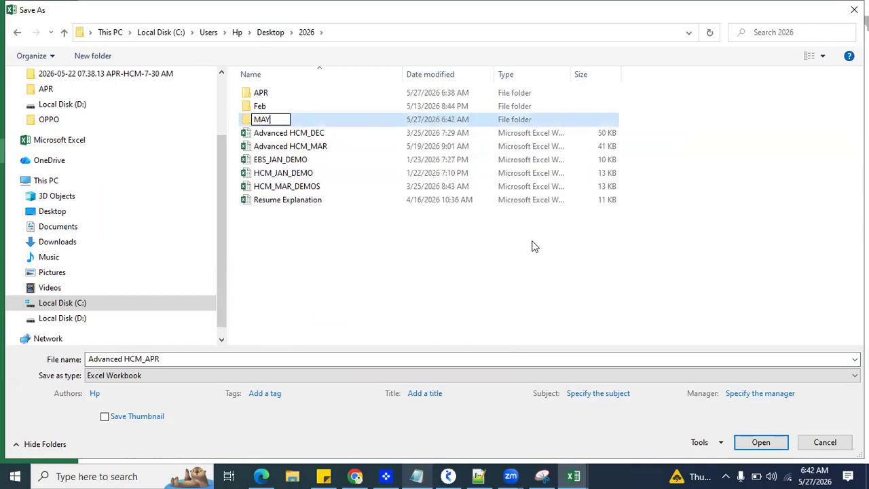
pyautogui.press('Return')
# Step: Name the workbook copy Advanced HCM_MAY and save it in the MAY folder
pyautogui.press('Return')
pyautogui.click(213, 359)
pyautogui.press('BackSpace')
pyautogui.press('BackSpace')
pyautogui.press('BackSpace')
pyautogui.write('MAY')
pyautogui.press('Return')
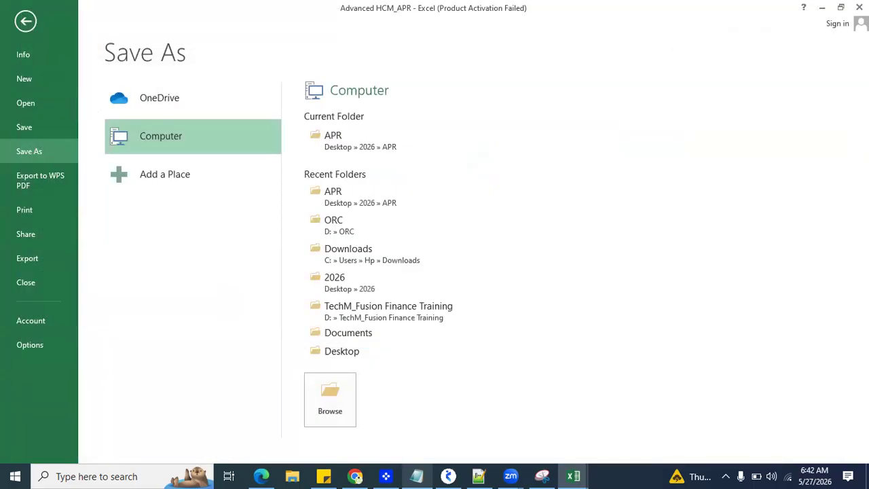
pyautogui.click(144, 232)
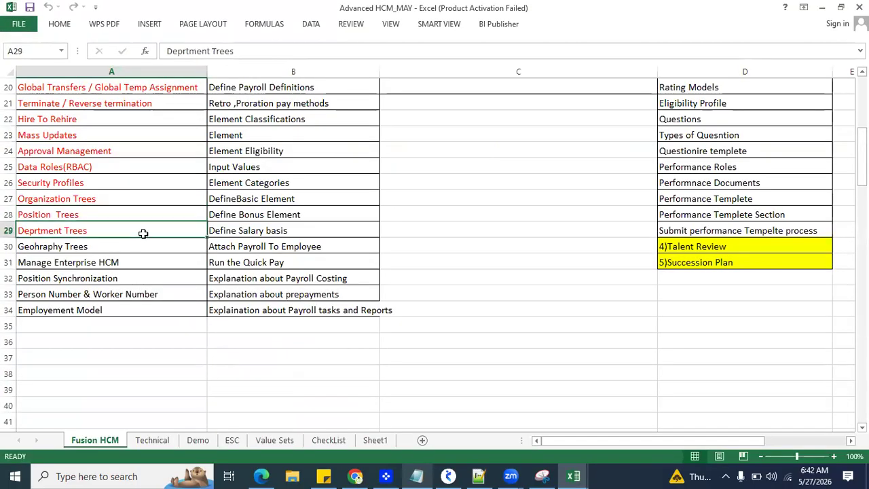
# Step: Change the font colour of the whole syllabus table on the Fusion HCM sheet to black
pyautogui.scroll(6, 162, 228)
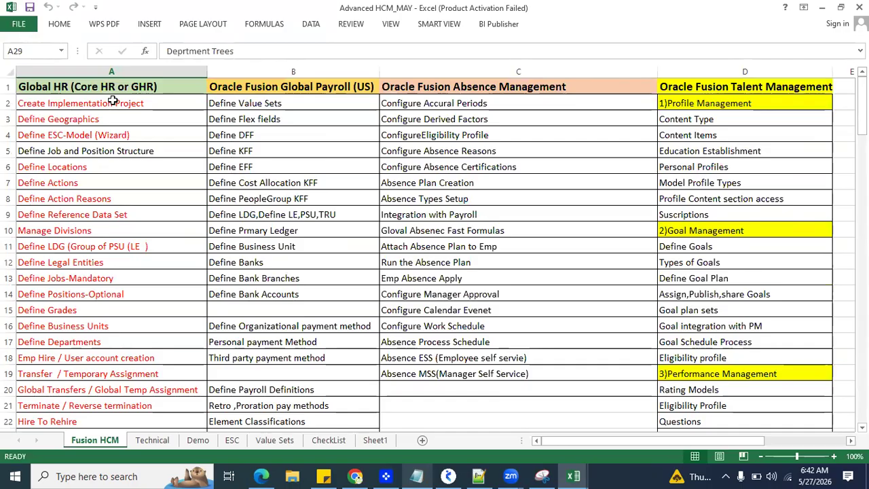
pyautogui.moveTo(109, 102); pyautogui.dragTo(170, 284)
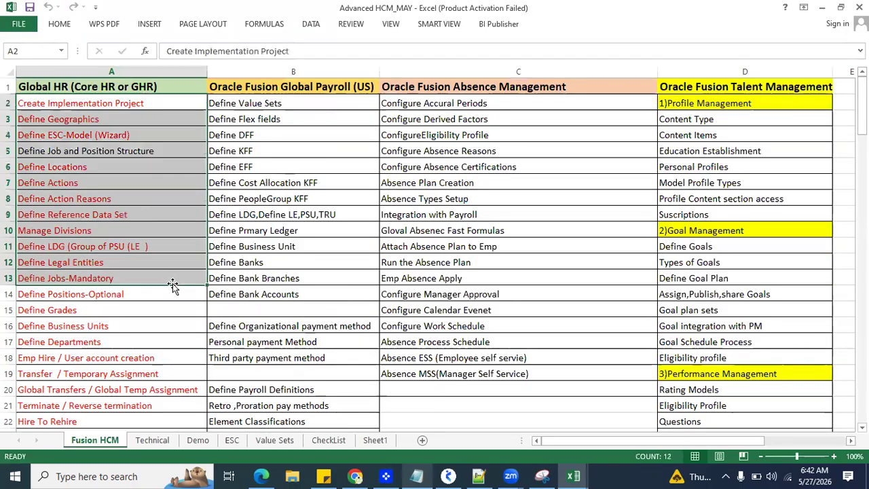
pyautogui.click(368, 248)
pyautogui.hotkey('ctrl', 'a')
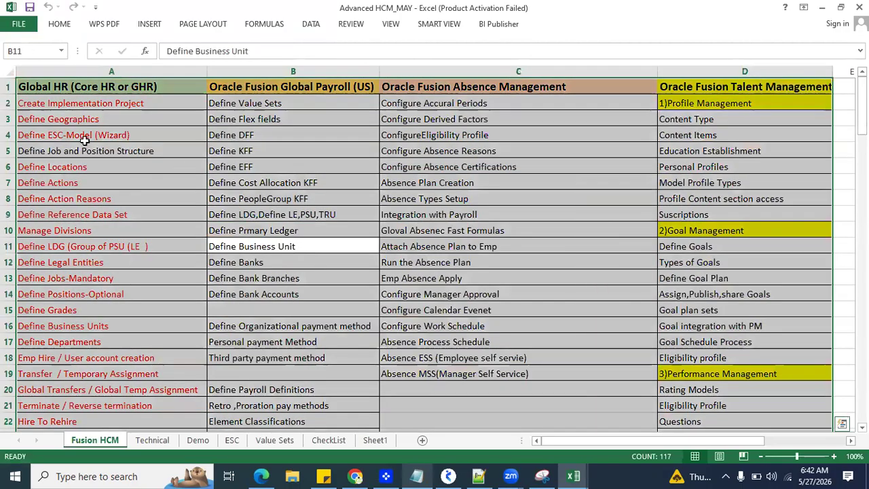
pyautogui.click(59, 24)
pyautogui.click(161, 67)
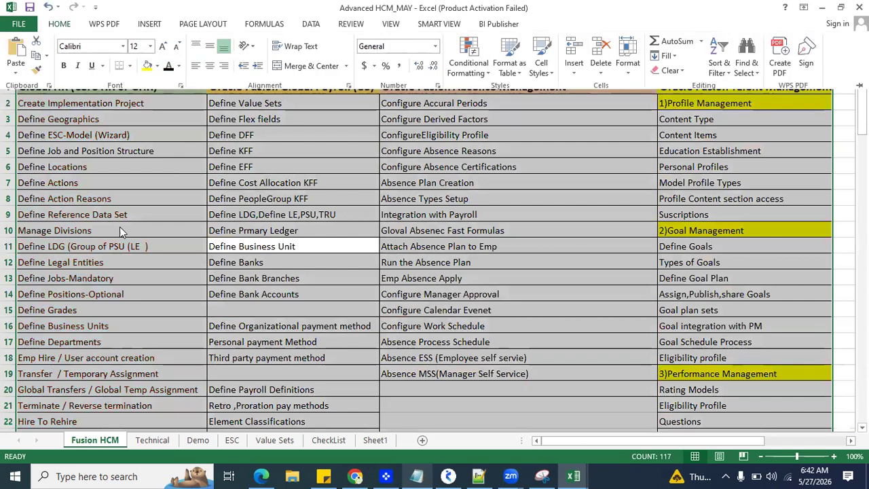
pyautogui.click(75, 103)
pyautogui.click(82, 87)
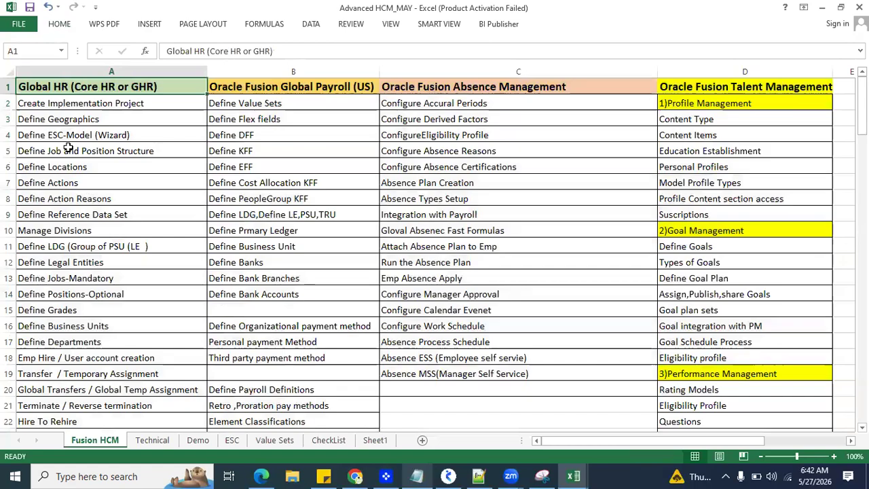
# Step: Review the Global HR syllabus topics in column A, from Create Implementation Project to Employement Model
pyautogui.scroll(-2, 66, 248)
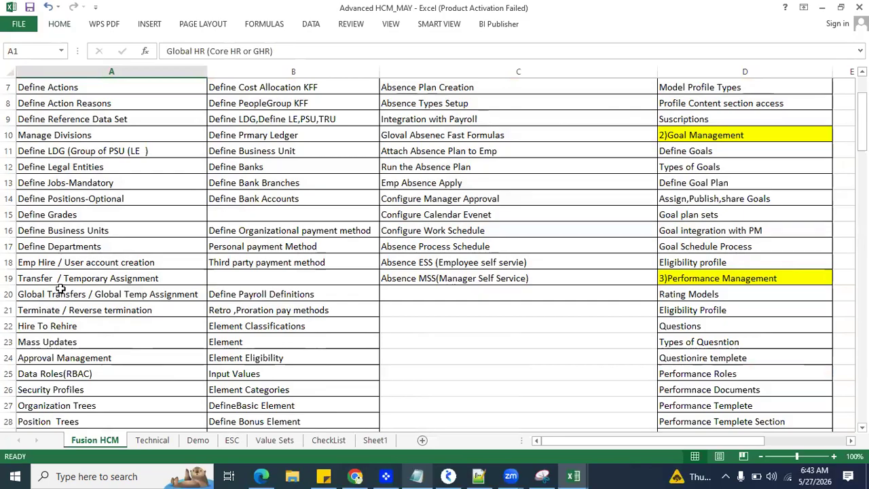
pyautogui.scroll(-2, 61, 289)
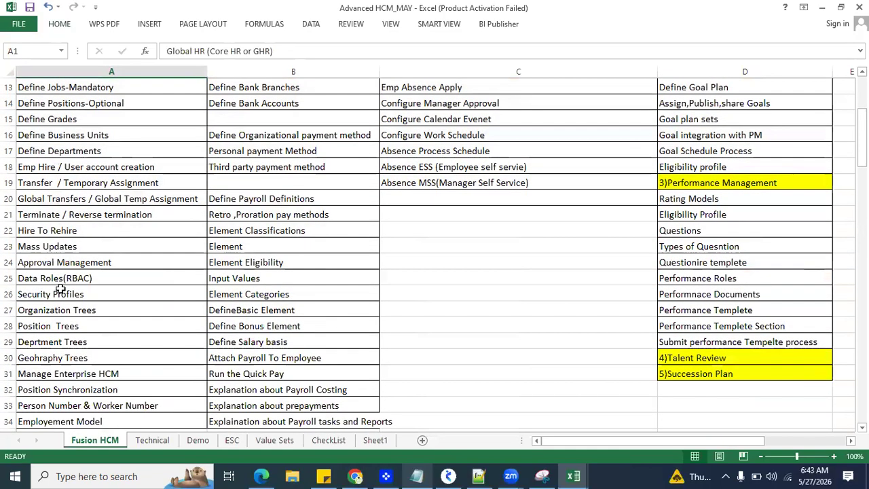
pyautogui.scroll(-1, 60, 289)
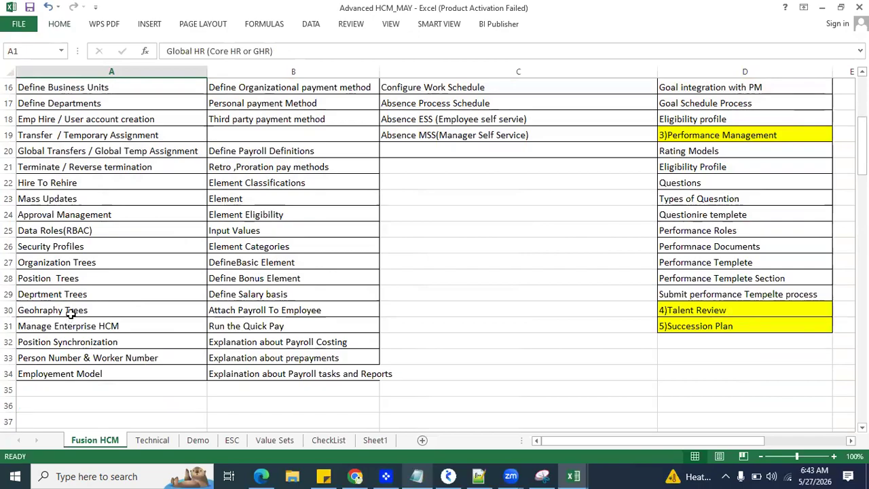
pyautogui.scroll(1, 127, 305)
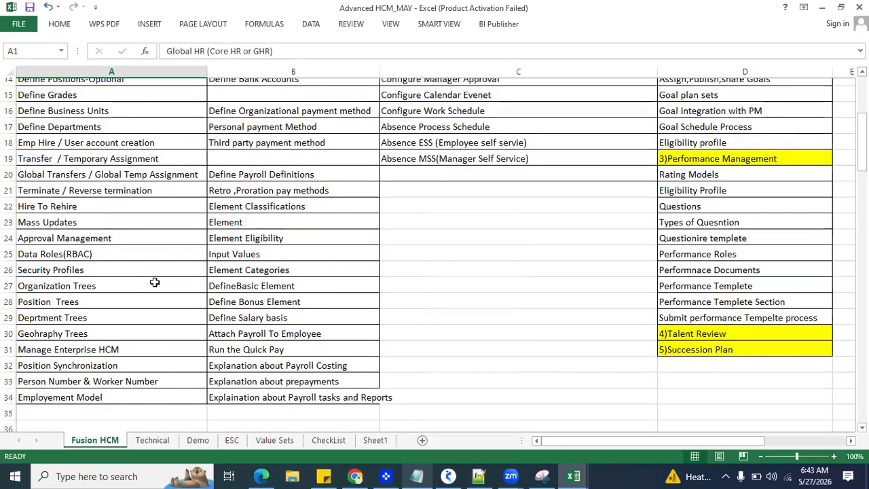
pyautogui.scroll(5, 327, 109)
pyautogui.click(327, 109)
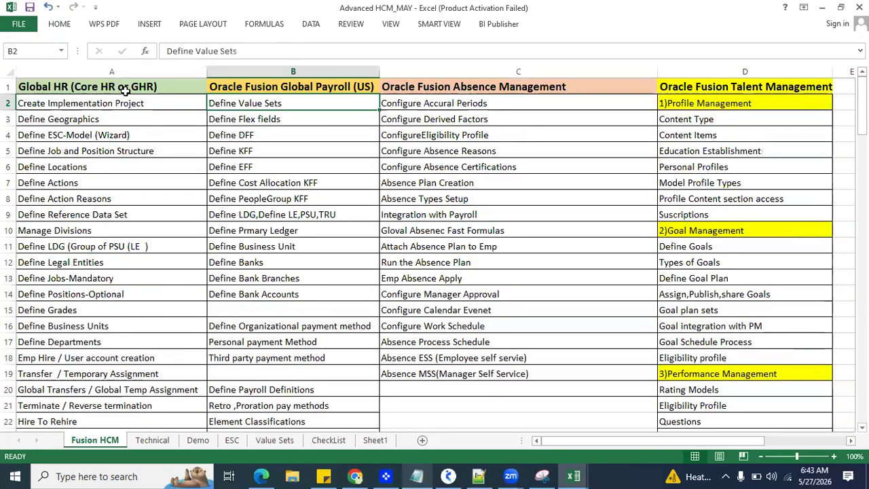
pyautogui.click(126, 89)
# Step: Enter "UDEMY FAQ Course" in cell A36, below the Global HR topic list
pyautogui.scroll(-8, 107, 313)
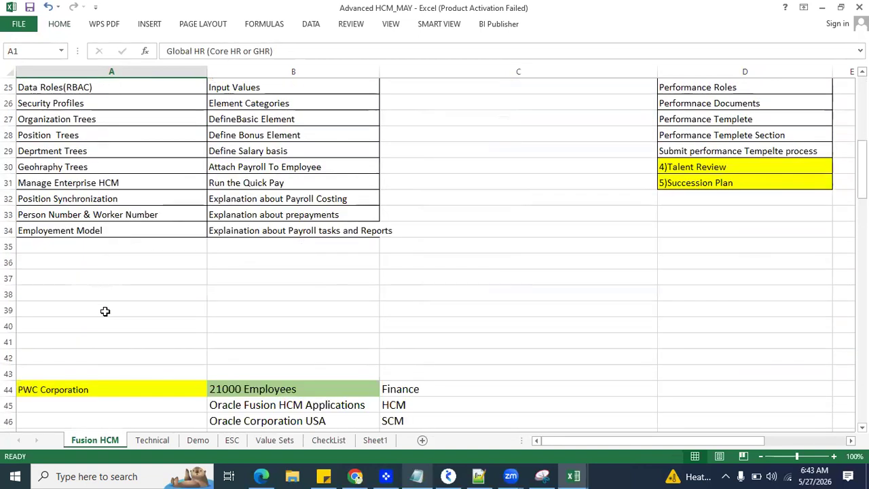
pyautogui.click(85, 260)
pyautogui.write('UDEMy')
pyautogui.press('BackSpace')
pyautogui.write('Y FAQ')
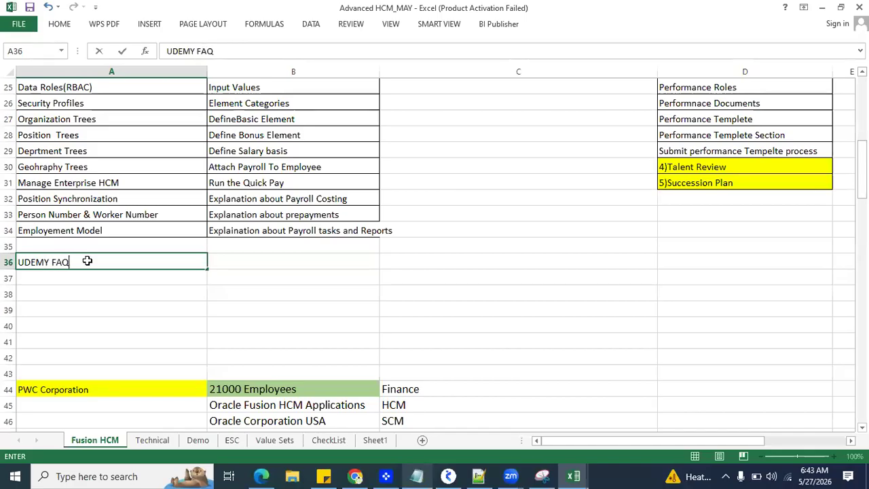
pyautogui.write(' Course')
pyautogui.press('Return')
# Step: Add "Assignments" in cell A37 and "Mock Interview" in cell A38
pyautogui.click(66, 263)
pyautogui.write('Assignments')
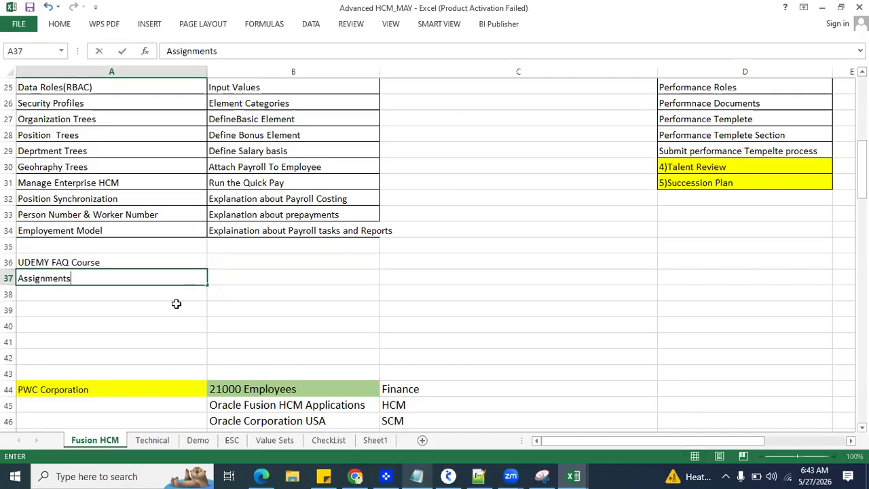
pyautogui.press('Return')
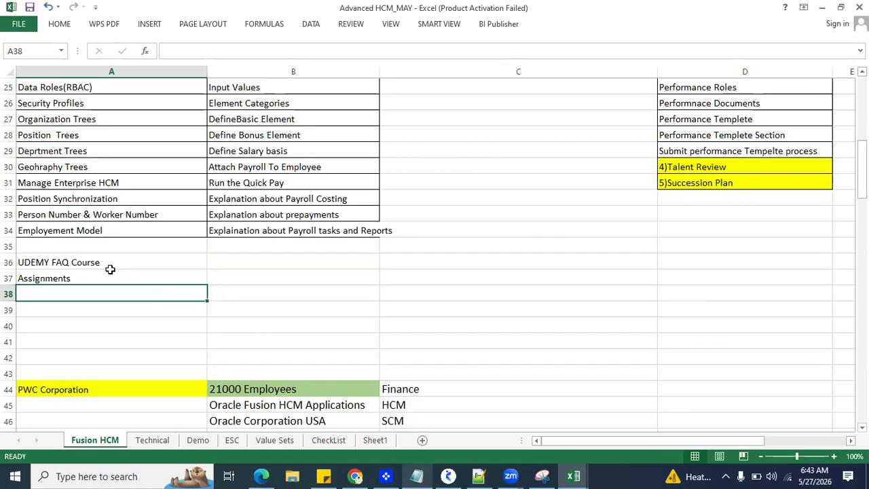
pyautogui.write('Mock Interview')
pyautogui.press('Return')
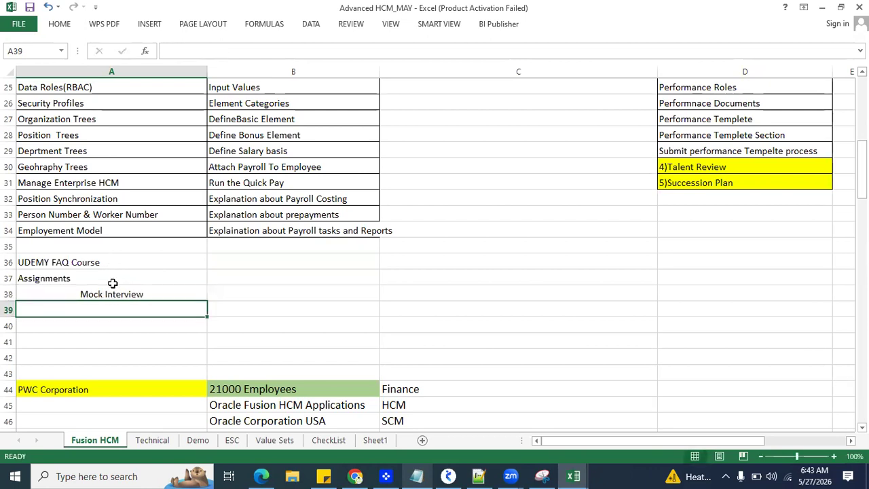
# Step: Left-align the Mock Interview entry in cell A38
pyautogui.click(111, 290)
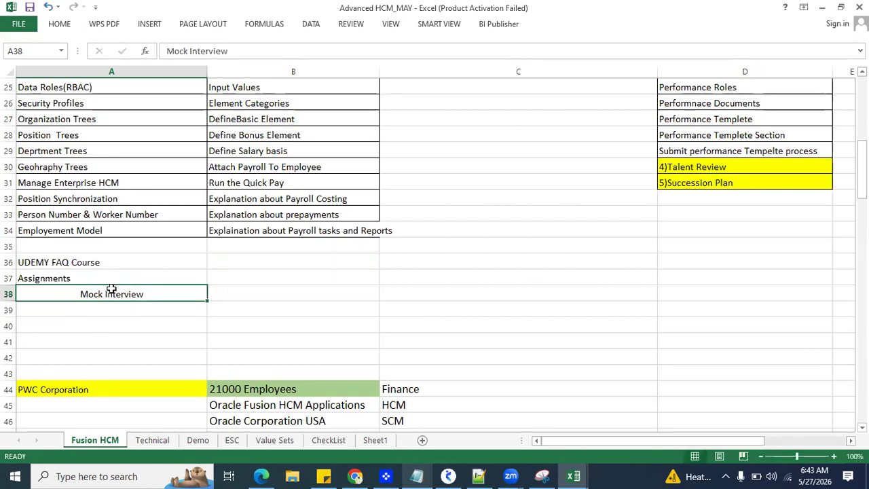
pyautogui.click(59, 25)
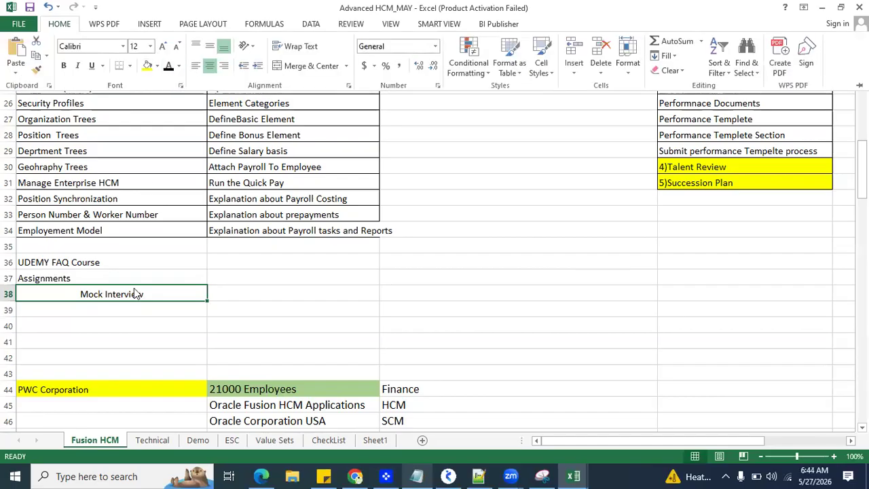
pyautogui.click(195, 66)
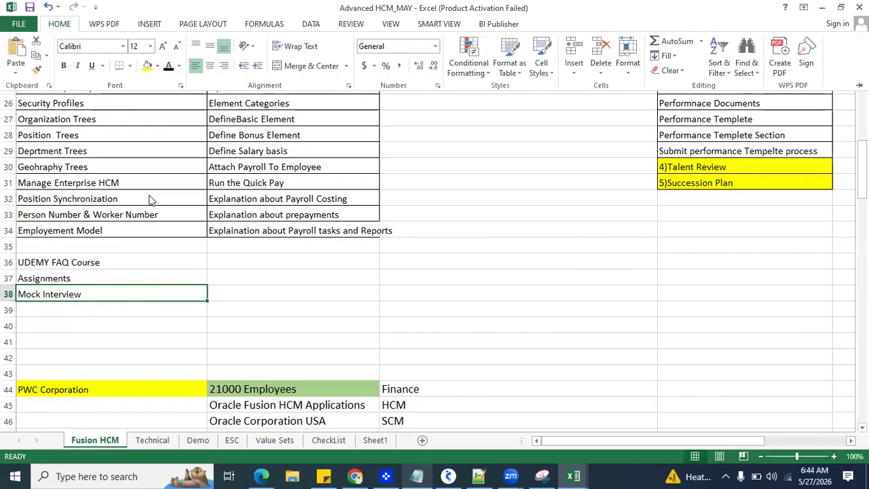
# Step: Review the three training items in A36:A38 and the Oracle Fusion Global Payroll (US) topics in column B
pyautogui.click(122, 262)
pyautogui.click(60, 267)
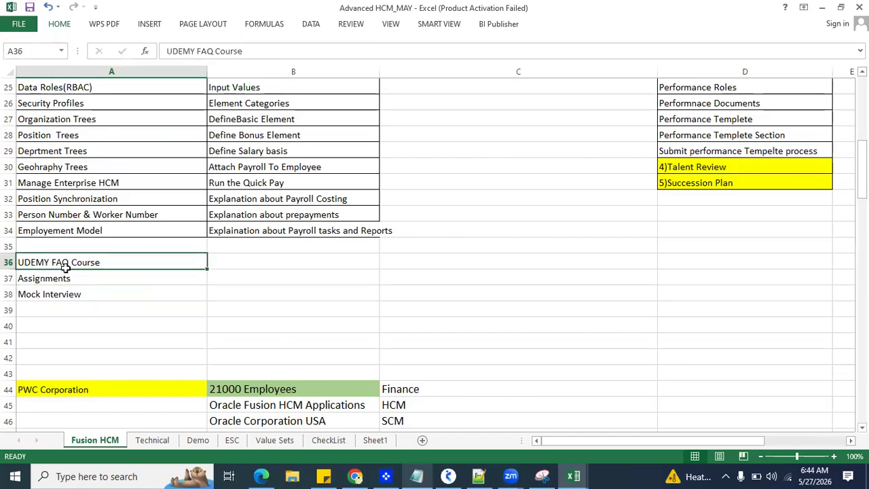
pyautogui.moveTo(62, 262); pyautogui.dragTo(64, 288)
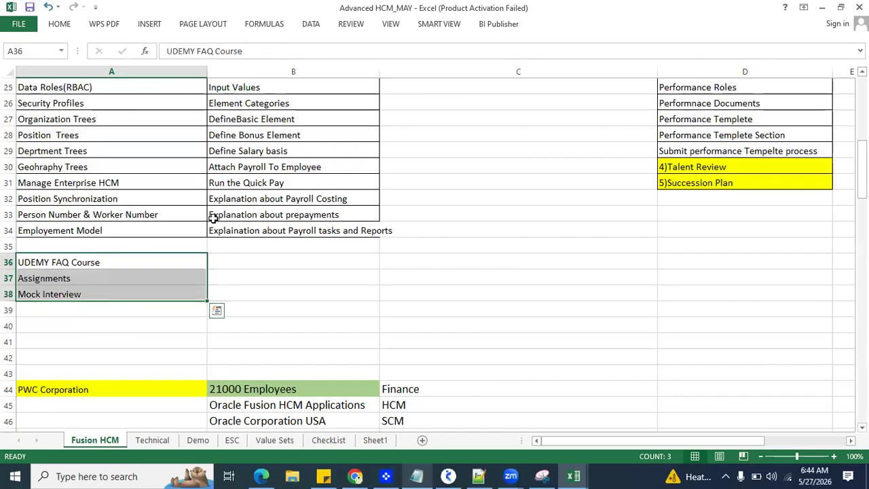
pyautogui.scroll(8, 248, 199)
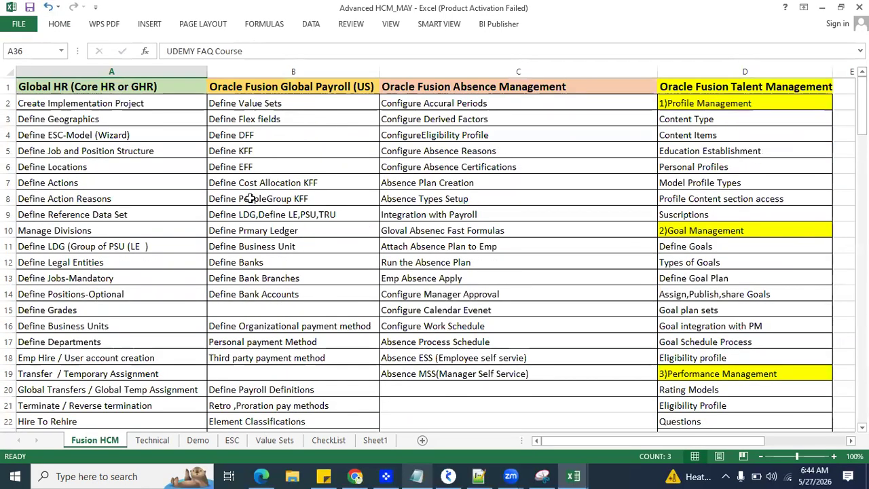
pyautogui.click(283, 88)
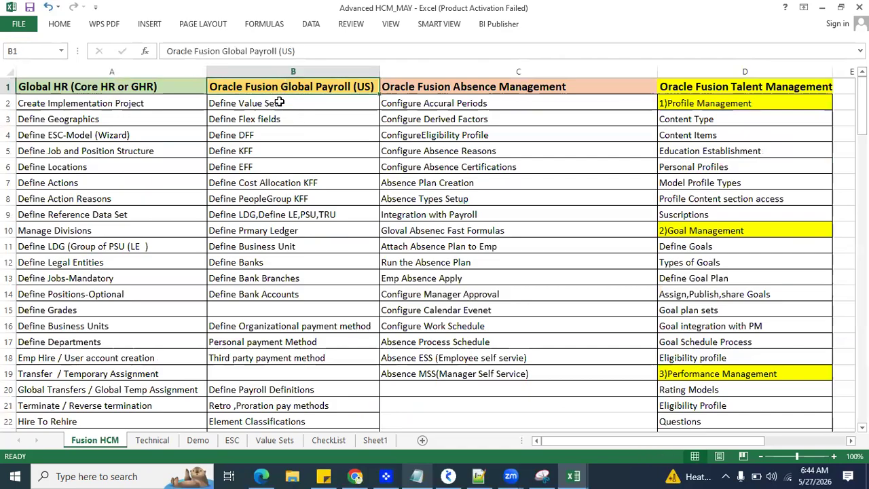
pyautogui.click(271, 264)
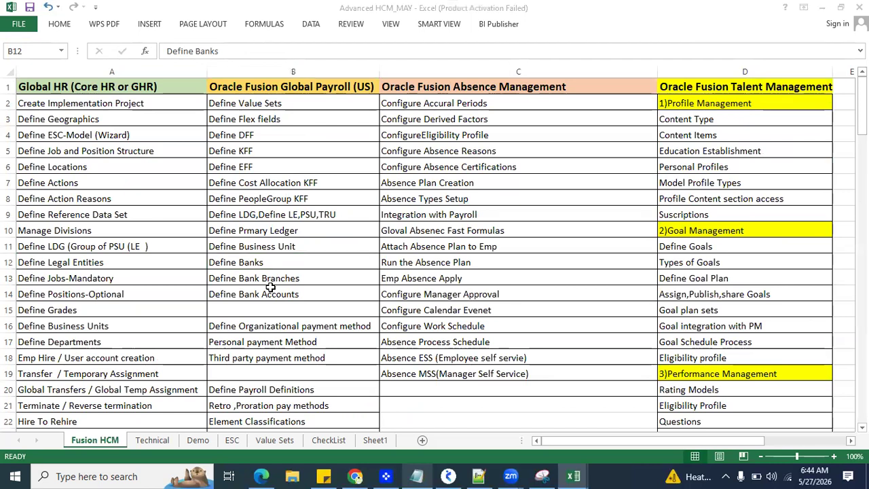
pyautogui.click(292, 199)
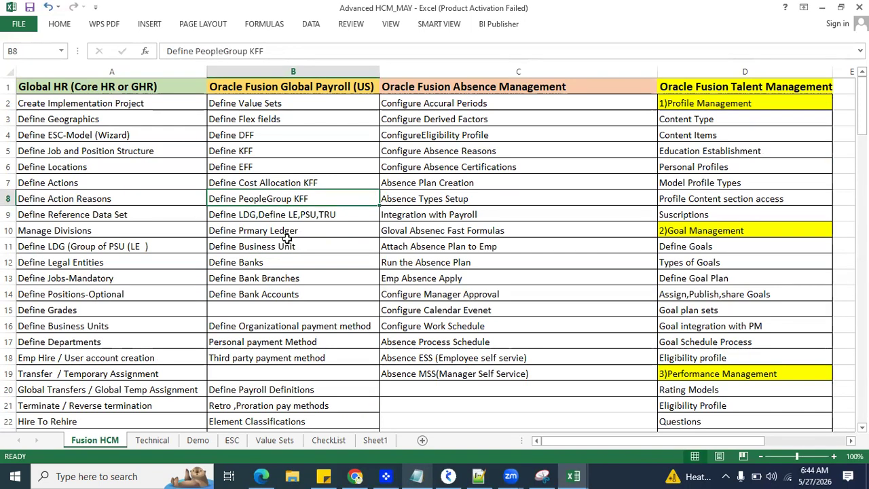
# Step: Copy the UDEMY FAQ Course, Assignments and Mock Interview entries from A36:A38 into B36:B38, below the Payroll topics
pyautogui.scroll(-7, 68, 319)
pyautogui.moveTo(68, 310); pyautogui.dragTo(72, 332)
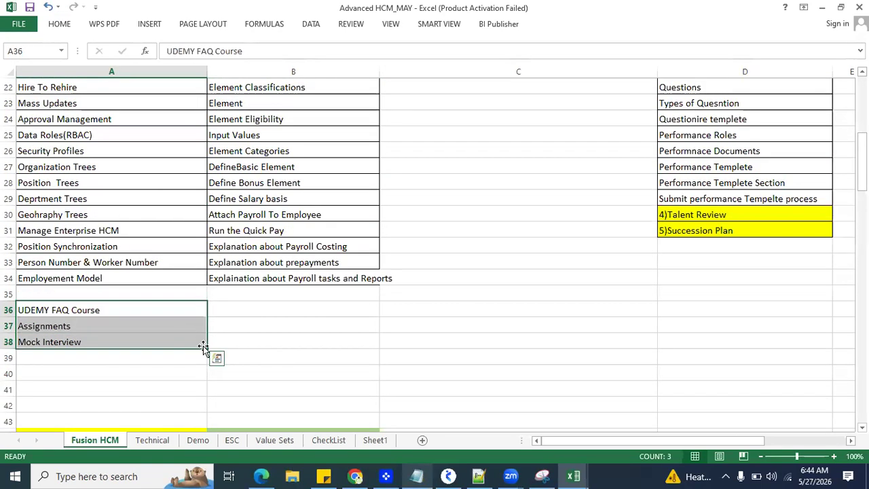
pyautogui.moveTo(203, 347); pyautogui.dragTo(340, 346)
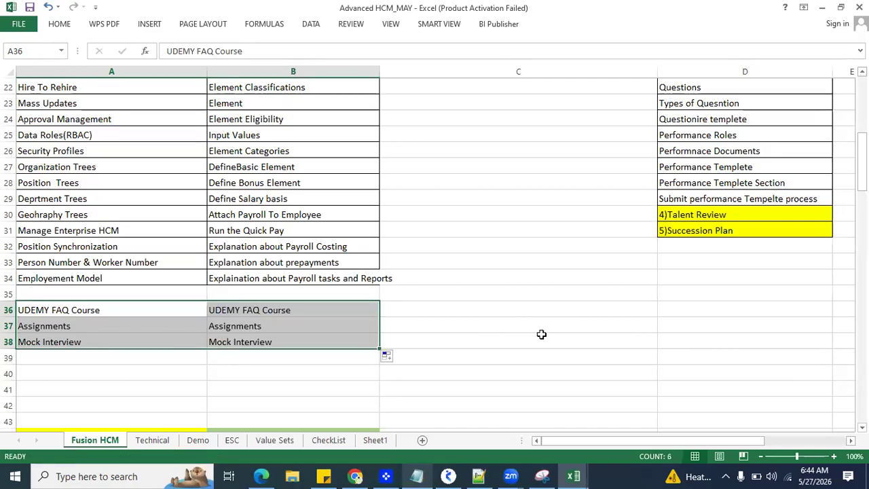
pyautogui.click(536, 313)
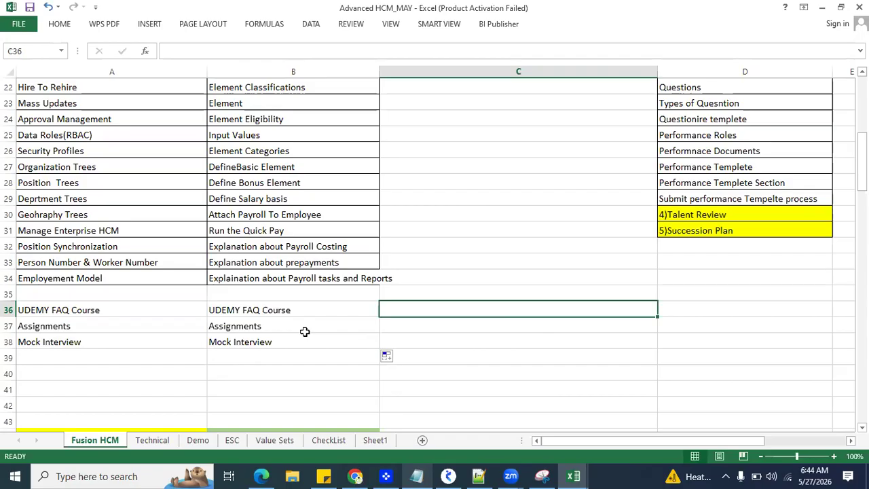
# Step: Review the Absence Management topics in column C and copy the three training items from B36:B38 into C36:C38
pyautogui.scroll(7, 421, 253)
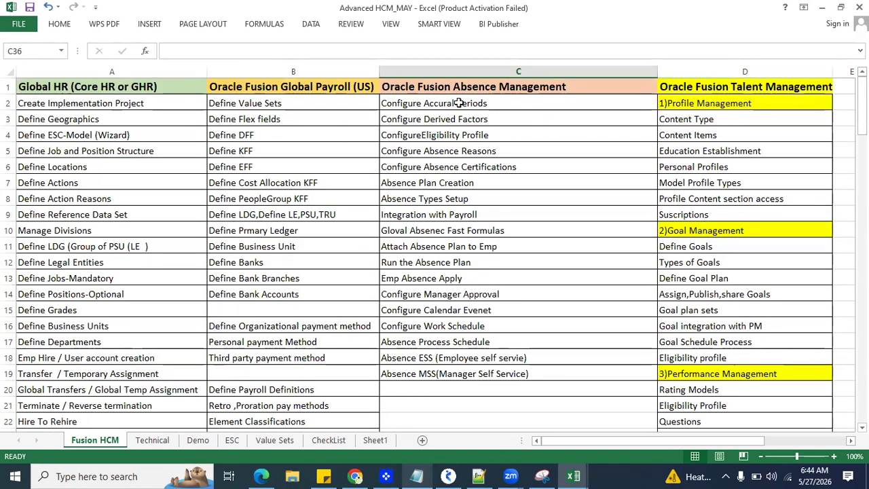
pyautogui.click(459, 102)
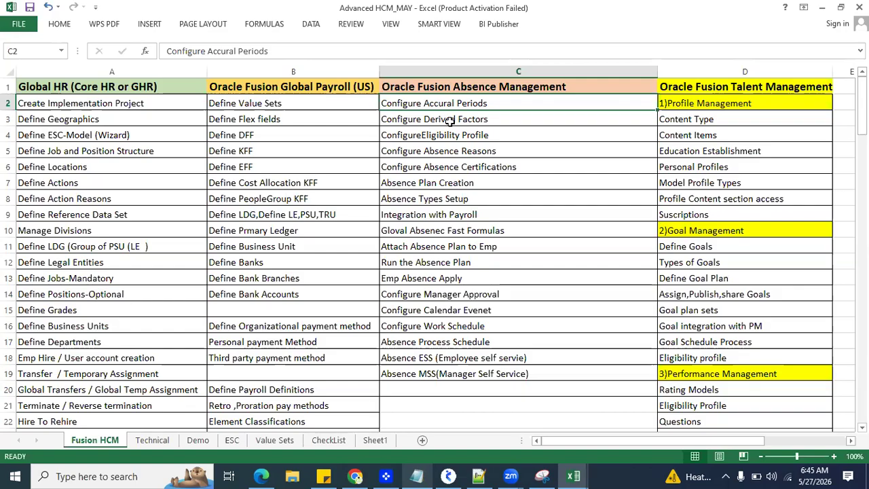
pyautogui.click(475, 251)
pyautogui.scroll(-8, 472, 204)
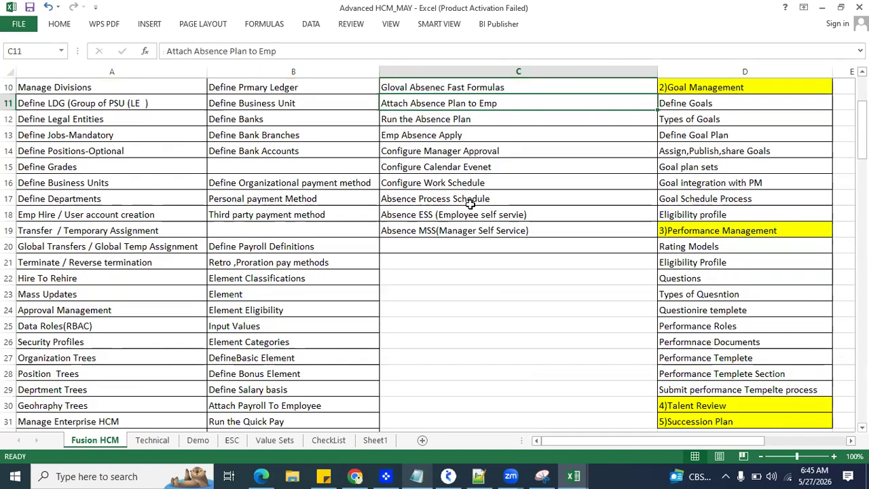
pyautogui.click(292, 264)
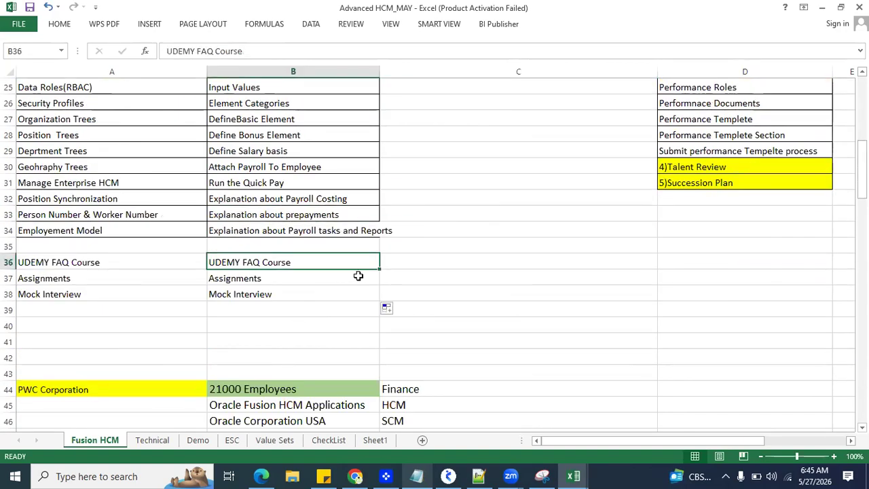
pyautogui.moveTo(357, 266); pyautogui.dragTo(360, 294)
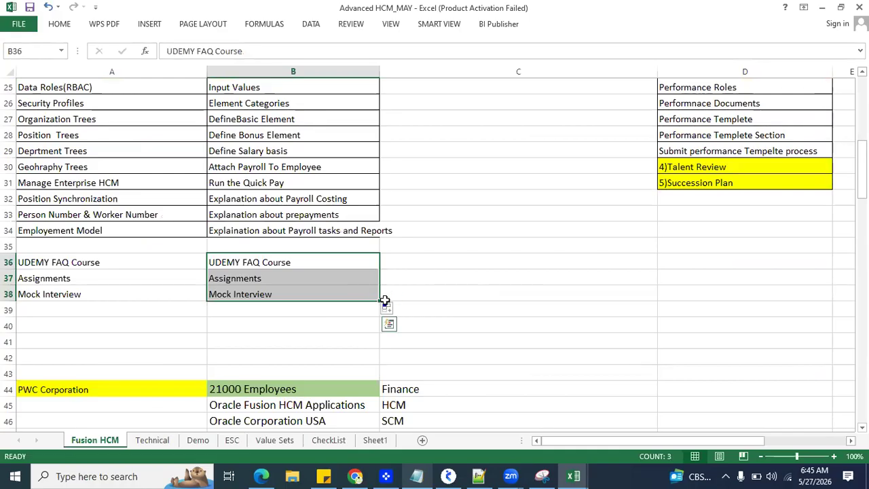
pyautogui.moveTo(415, 302); pyautogui.dragTo(577, 299)
pyautogui.click(510, 270)
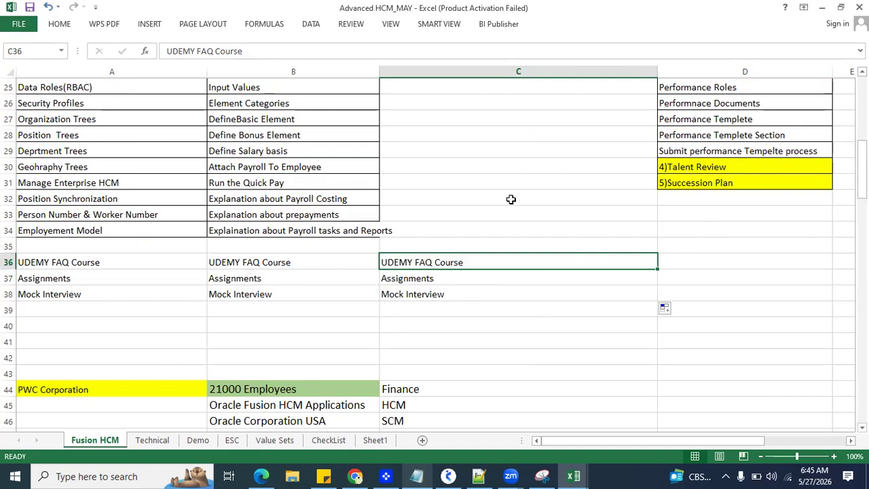
# Step: Review the Talent Management topics in column D and copy the three training items from C36:C38 into D36:D38
pyautogui.click(464, 103)
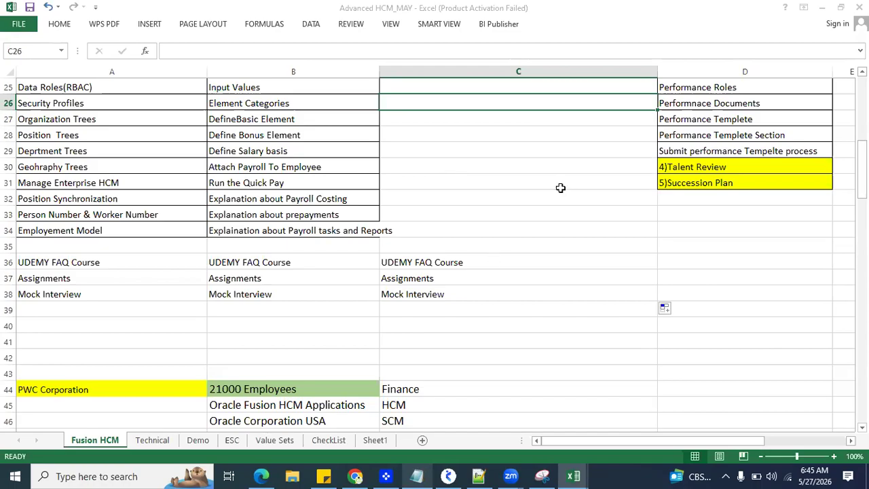
pyautogui.scroll(8, 561, 188)
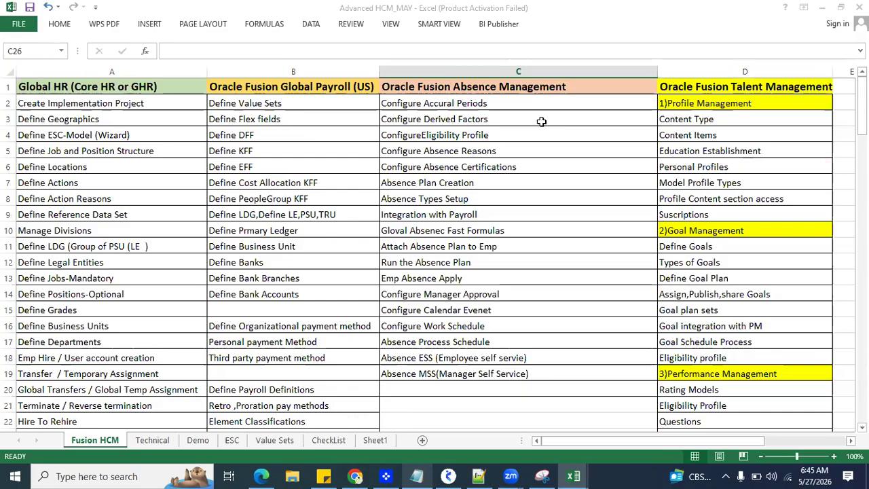
pyautogui.click(739, 85)
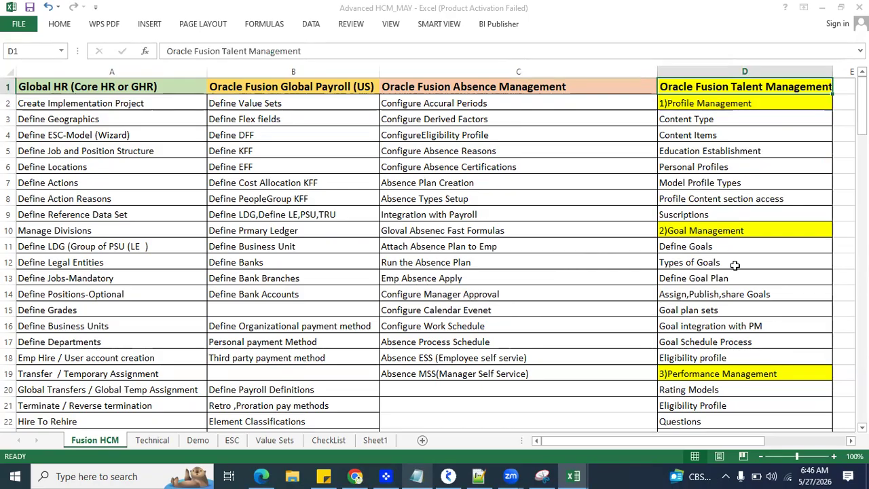
pyautogui.scroll(-6, 734, 378)
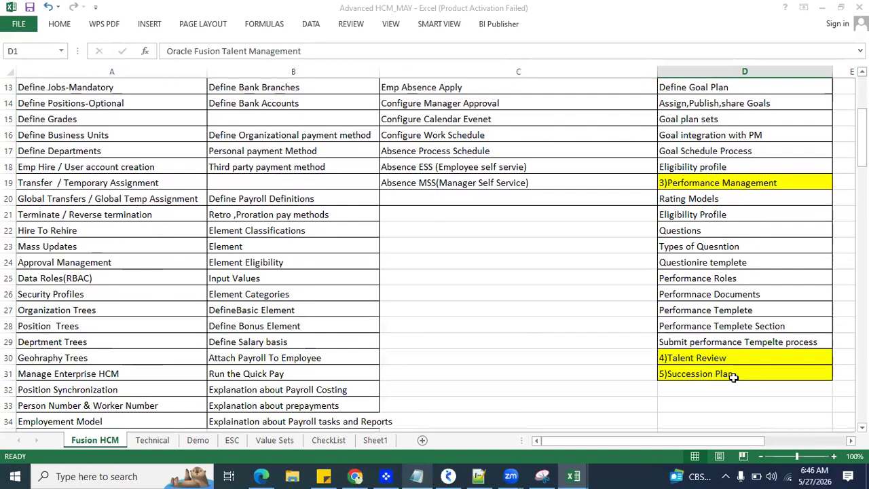
pyautogui.click(617, 355)
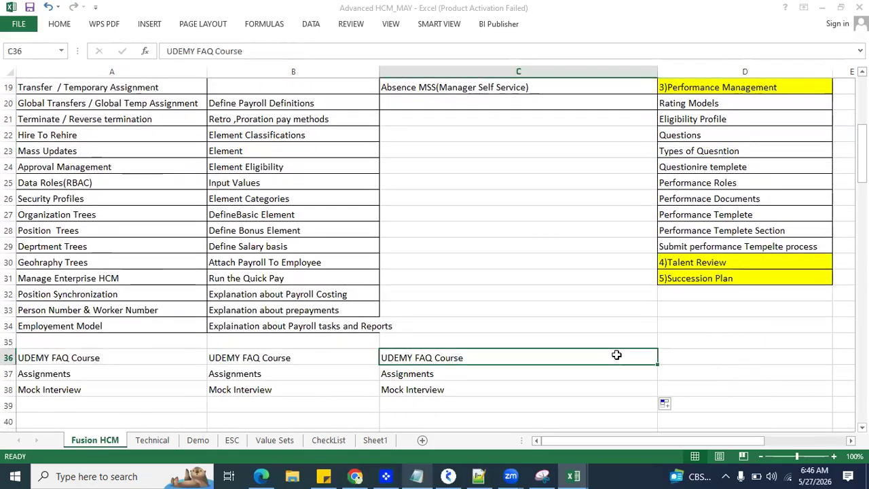
pyautogui.click(620, 385)
pyautogui.moveTo(623, 356); pyautogui.dragTo(797, 392)
pyautogui.click(605, 357)
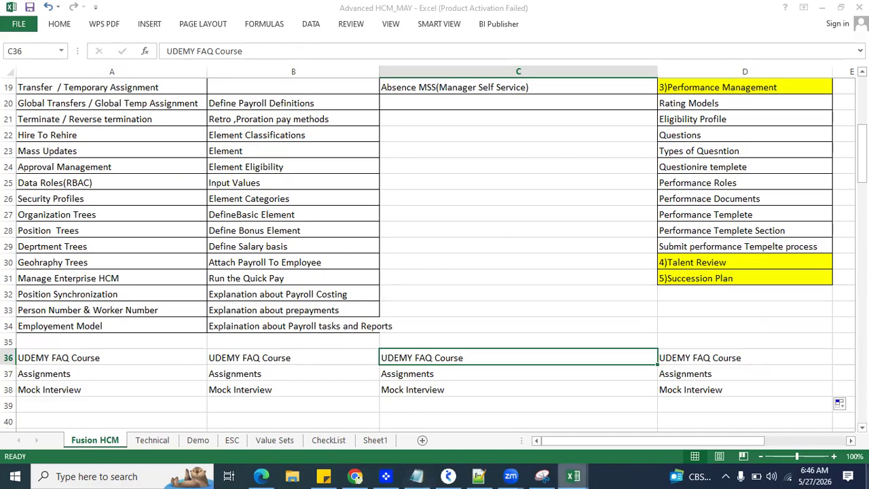
# Step: Examine the Technical sheet's topics, from Data Loading to Security & Approvals and from BI Reports to Personalizations
pyautogui.click(188, 359)
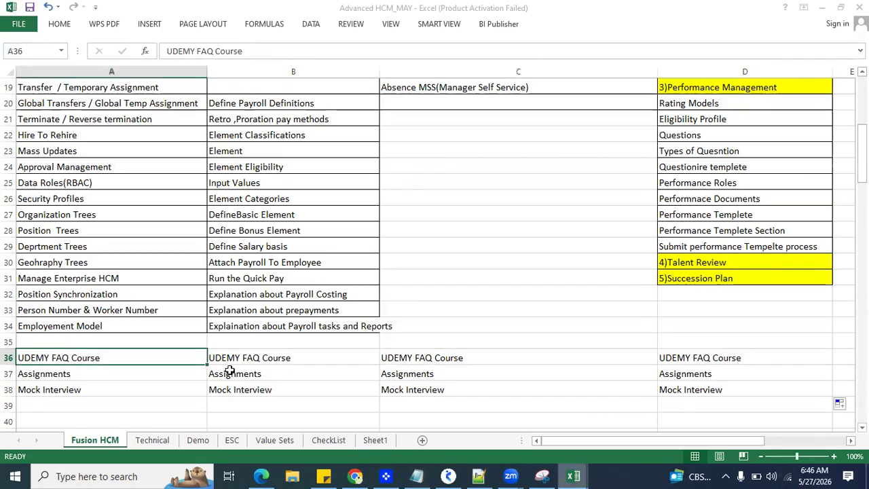
pyautogui.click(153, 441)
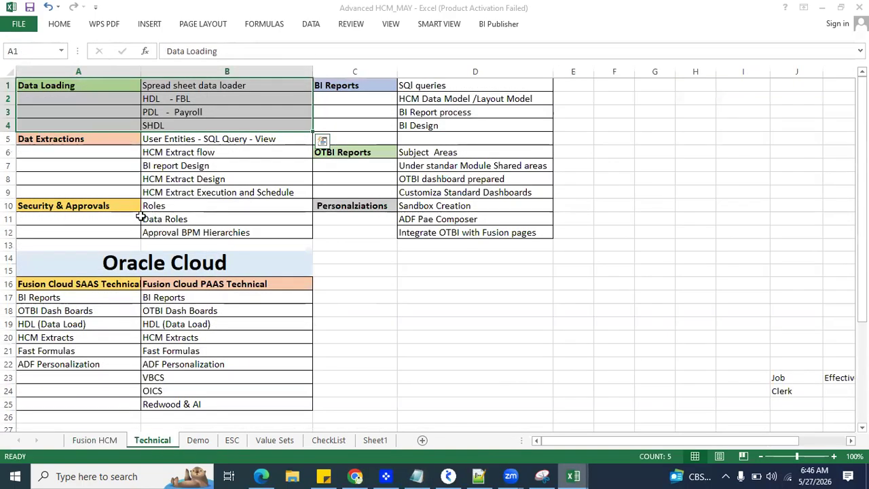
pyautogui.click(327, 245)
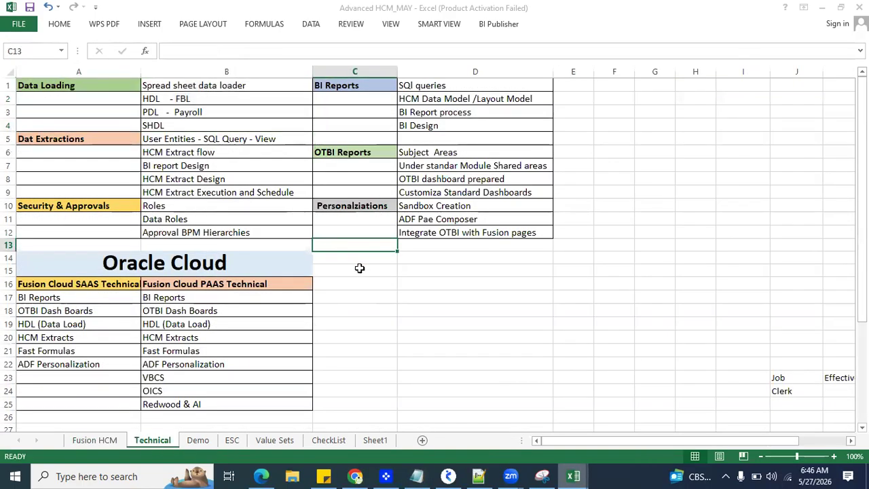
pyautogui.click(95, 440)
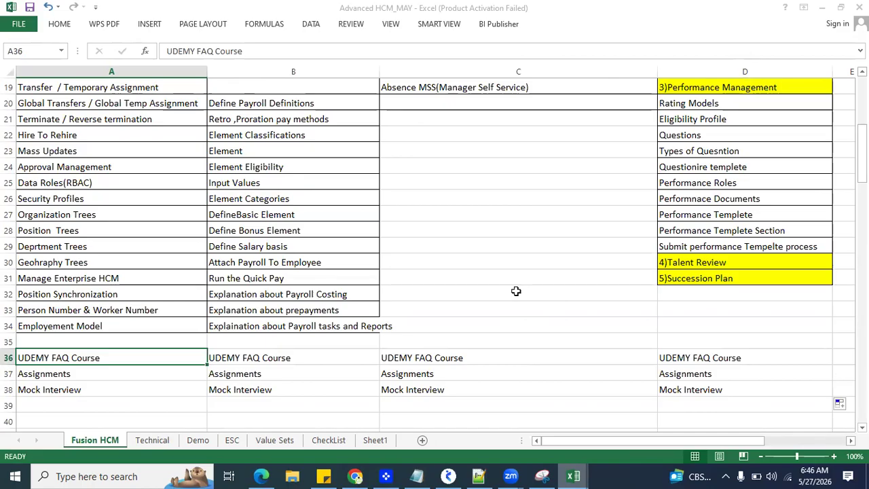
pyautogui.click(154, 440)
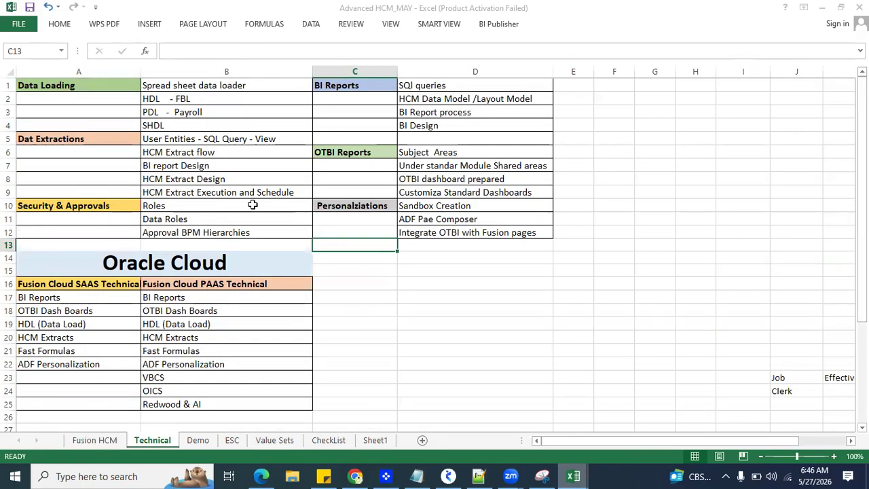
pyautogui.moveTo(72, 83); pyautogui.dragTo(234, 227)
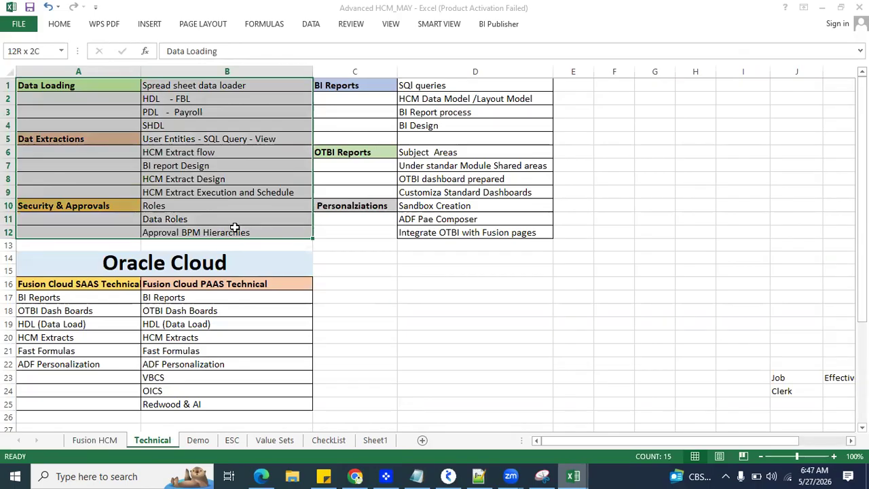
pyautogui.moveTo(385, 86); pyautogui.dragTo(435, 233)
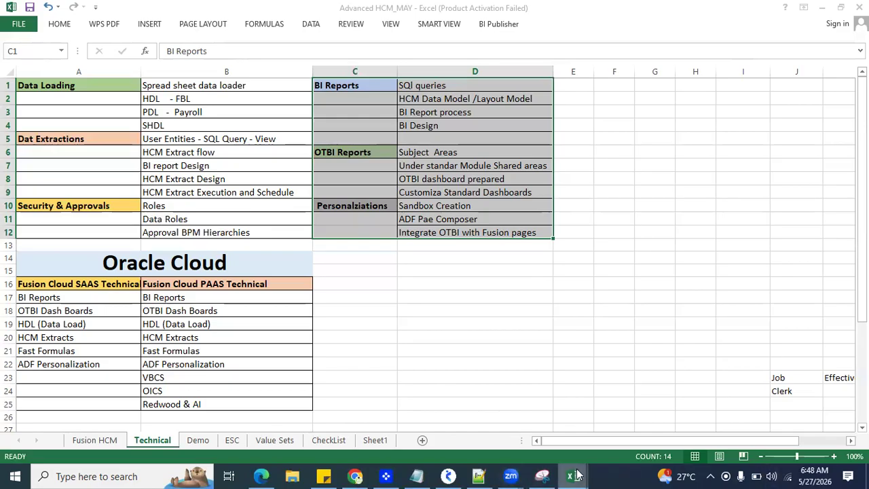
# Step: Switch to the APR_HCM_DEMO workbook and check the Demo-3 agenda items Detailed Syllabus and Training Process and Placement Process
pyautogui.moveTo(574, 475)
pyautogui.click(502, 435)
pyautogui.click(270, 293)
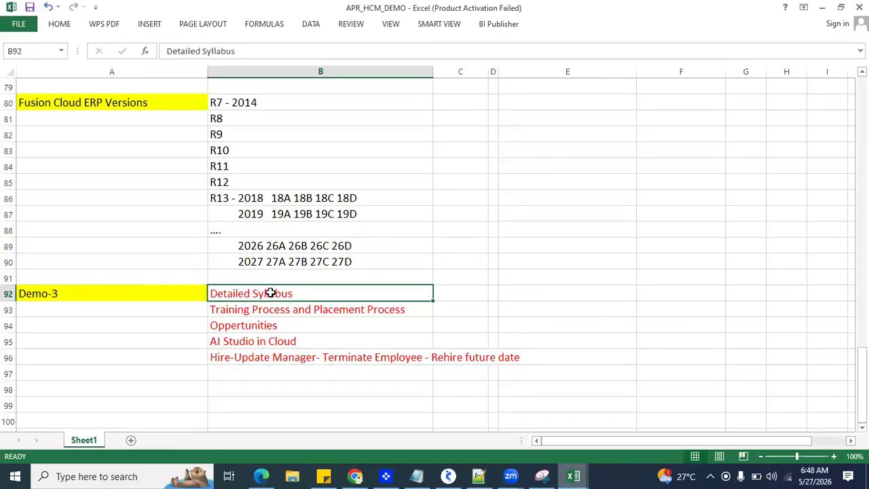
pyautogui.click(268, 311)
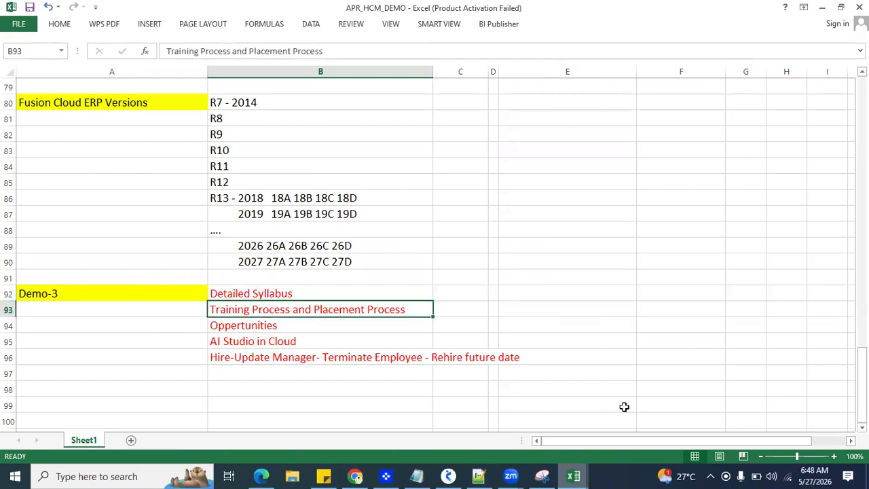
# Step: Return to the Advanced HCM_MAY workbook and review the training items in A36:A38 of the Fusion HCM sheet
pyautogui.moveTo(577, 475)
pyautogui.click(573, 476)
pyautogui.click(638, 415)
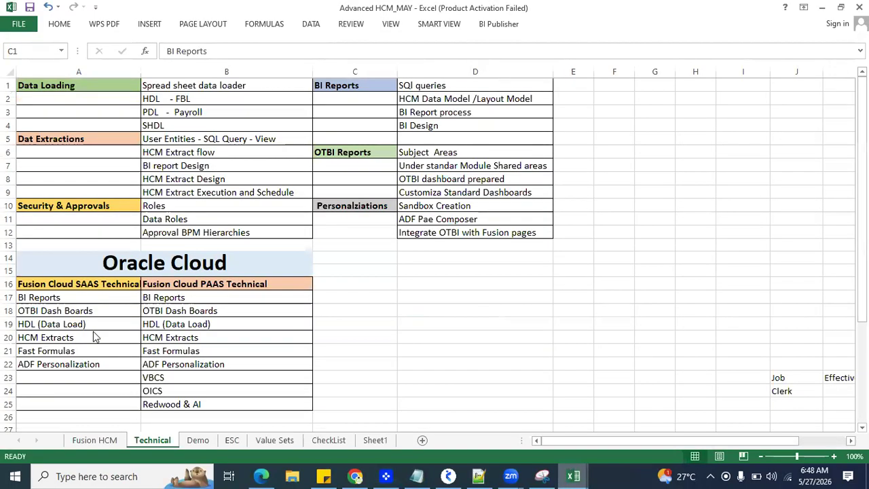
pyautogui.click(88, 440)
pyautogui.scroll(-1, 75, 364)
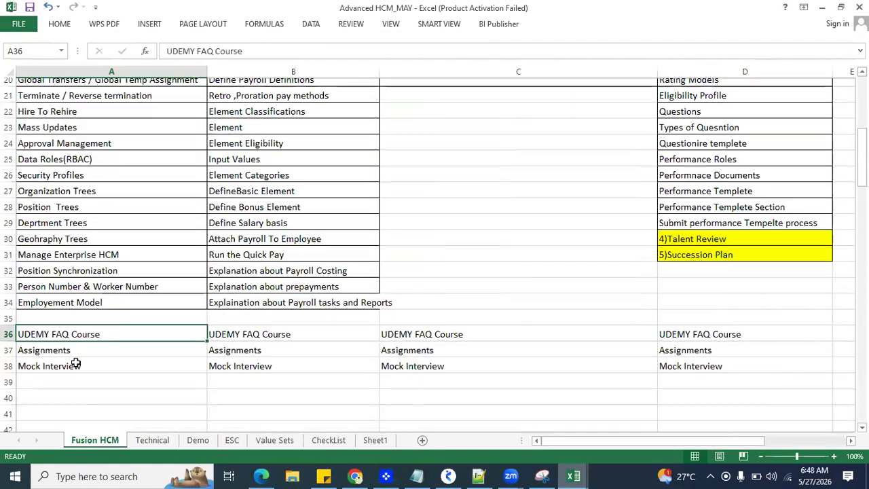
pyautogui.scroll(-2, 75, 364)
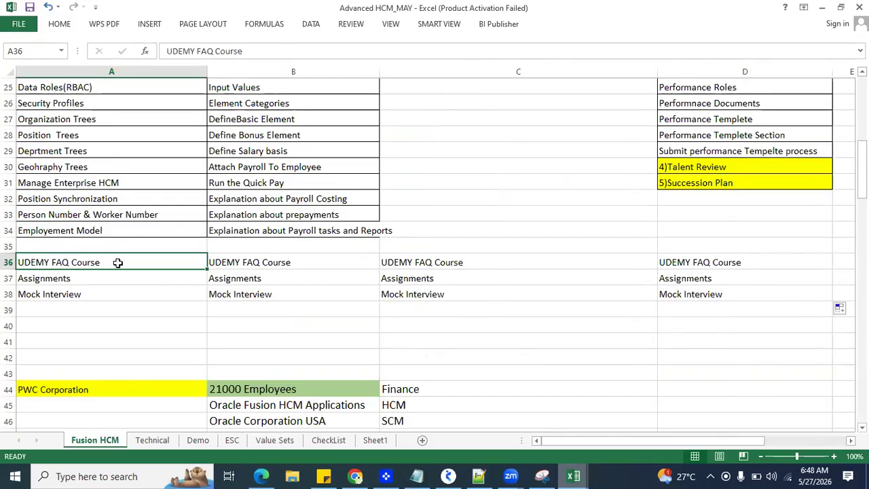
pyautogui.click(97, 278)
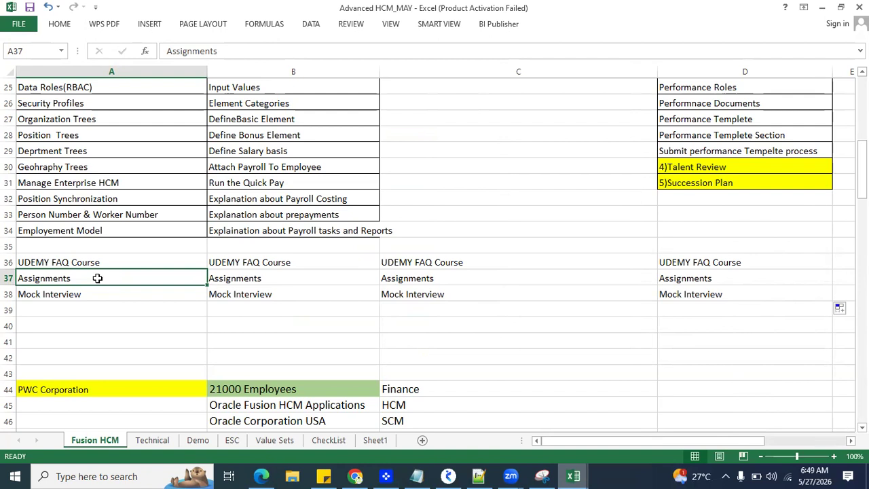
pyautogui.click(97, 301)
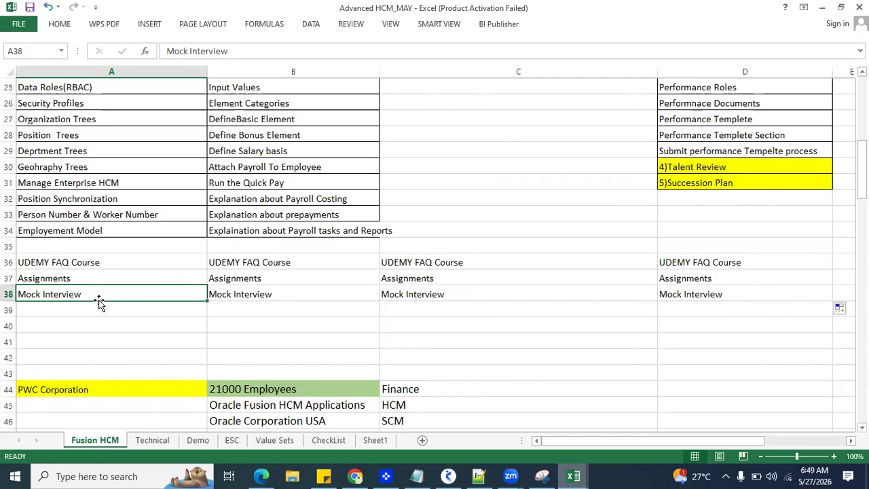
# Step: Switch to the APR_HCM_DEMO workbook and go to the Oppertunities item under Demo-3
pyautogui.click(572, 476)
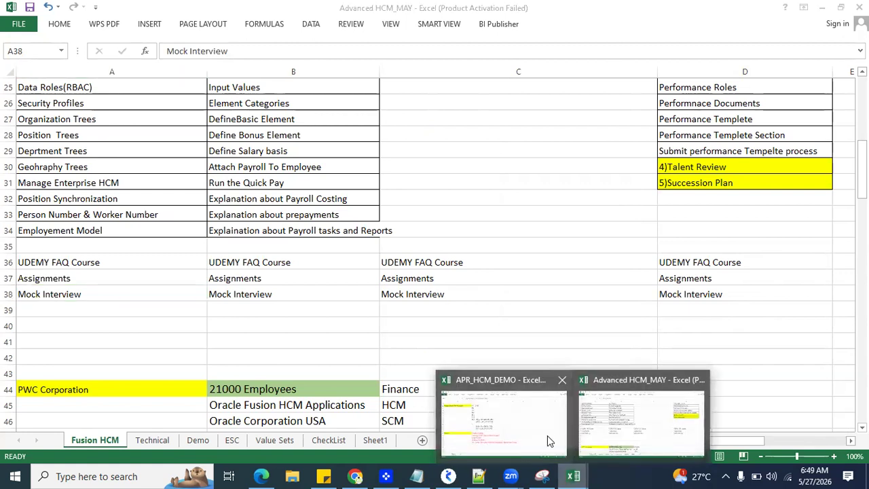
pyautogui.click(547, 436)
pyautogui.click(282, 329)
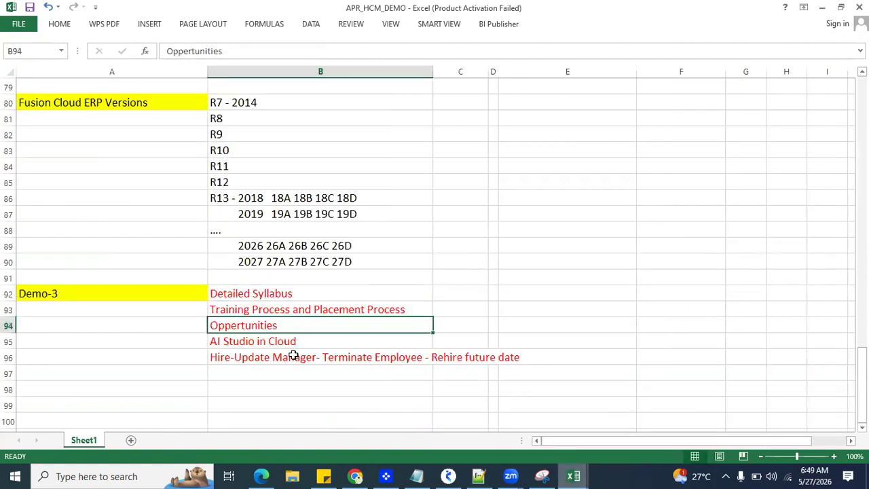
# Step: Switch to Chrome, open naukri.com and search for Oracle Fusion HCM jobs
pyautogui.click(354, 476)
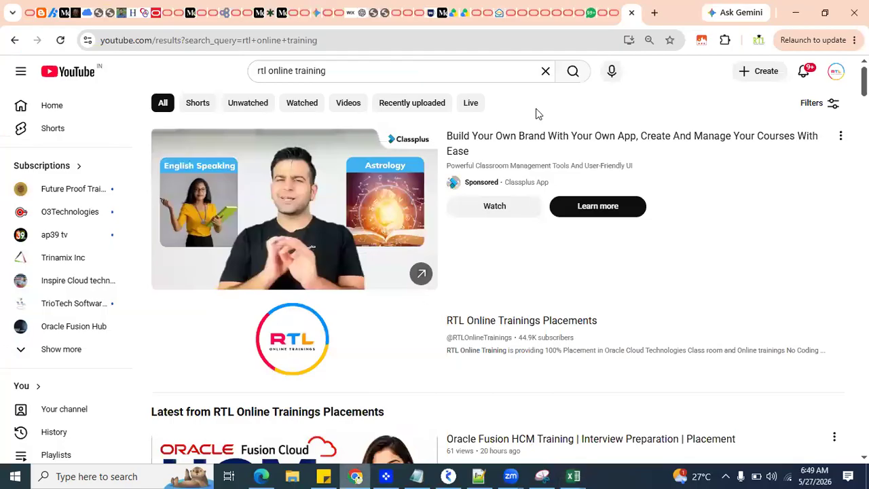
pyautogui.click(531, 40)
pyautogui.write('nau')
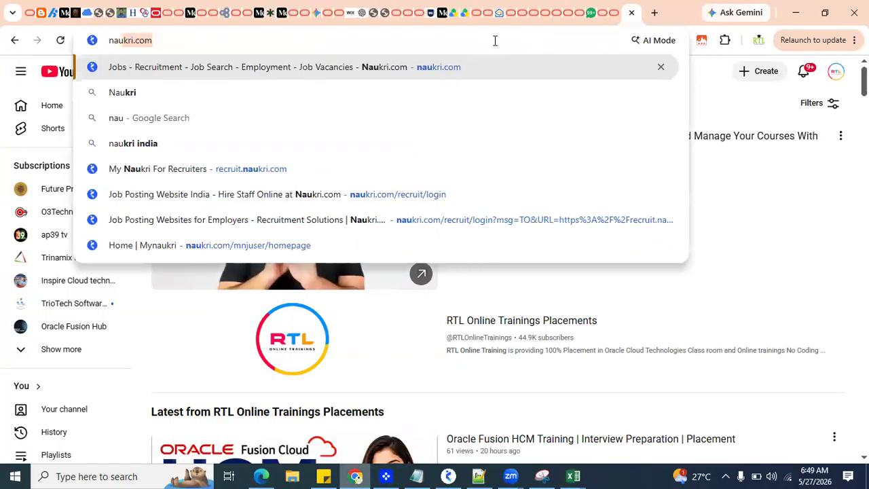
pyautogui.click(443, 71)
pyautogui.click(274, 248)
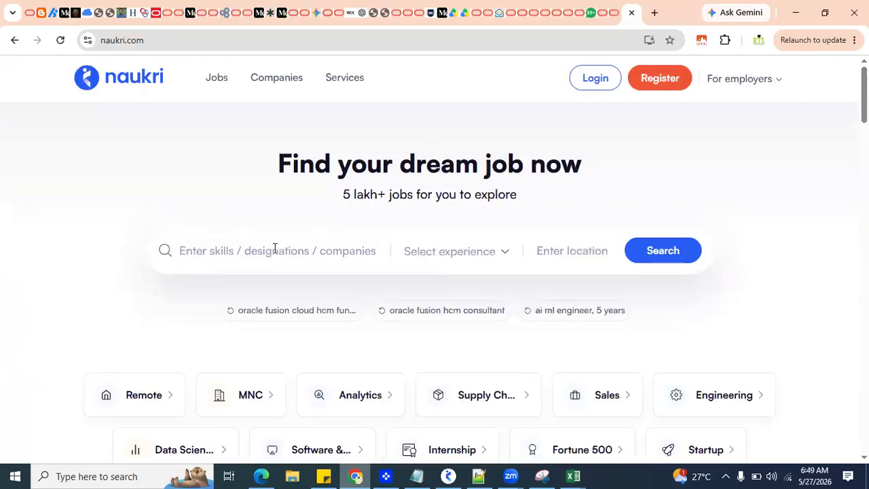
pyautogui.write('Oracle F')
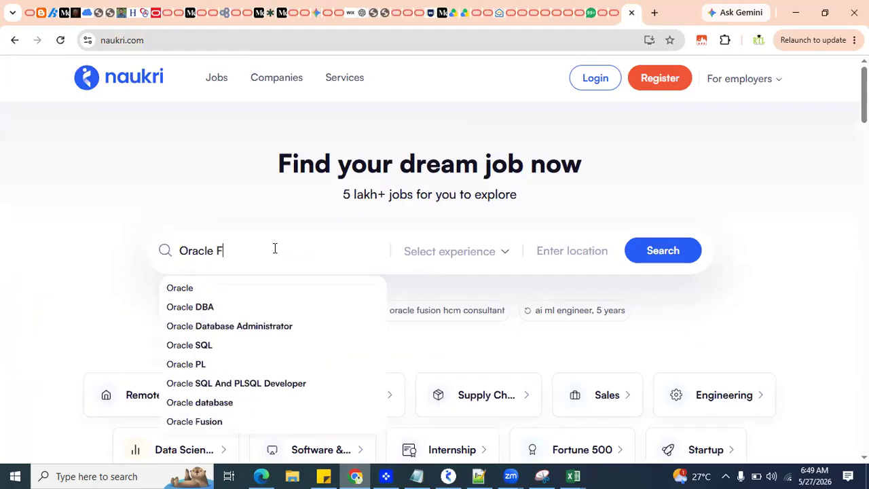
pyautogui.write('usion HCM')
pyautogui.press('Return')
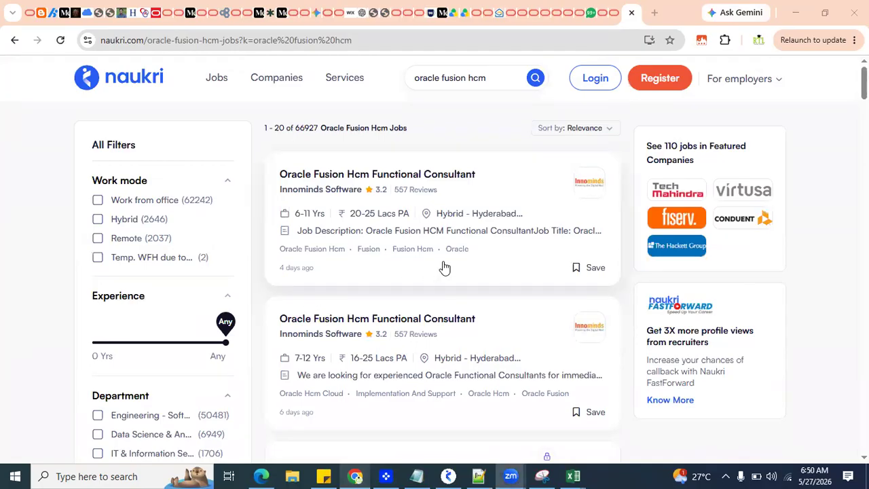
# Step: Look through the Oracle Fusion HCM job listings and filter them to 5 years of experience
pyautogui.scroll(-5, 335, 265)
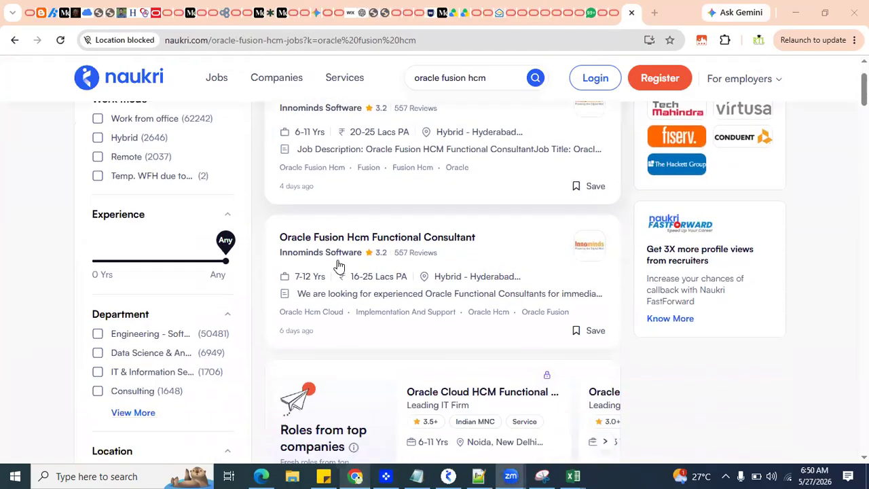
pyautogui.scroll(-7, 405, 365)
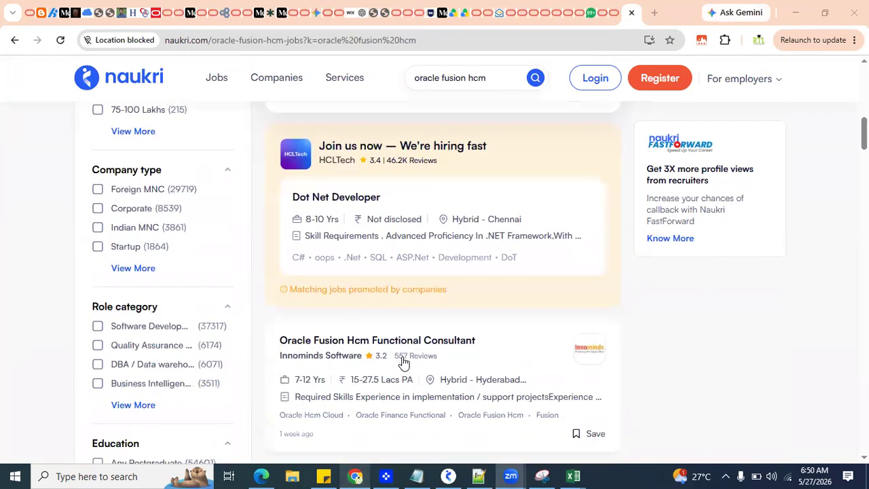
pyautogui.scroll(-3, 402, 360)
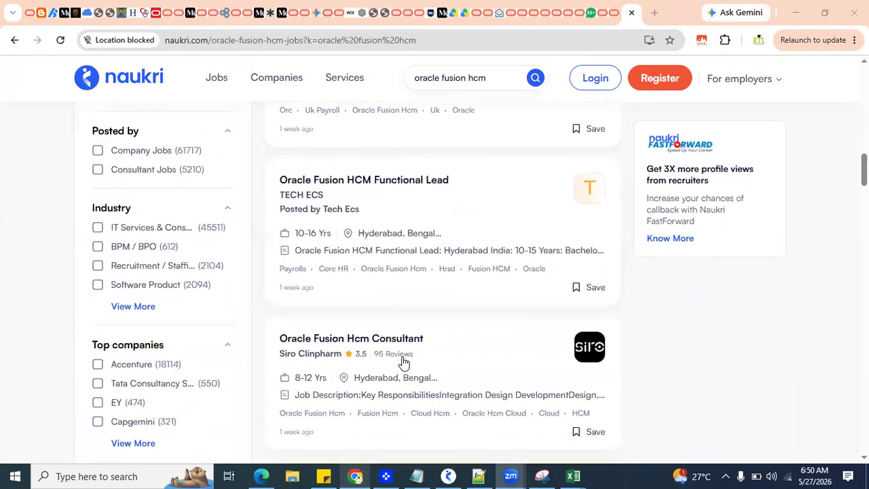
pyautogui.scroll(15, 467, 190)
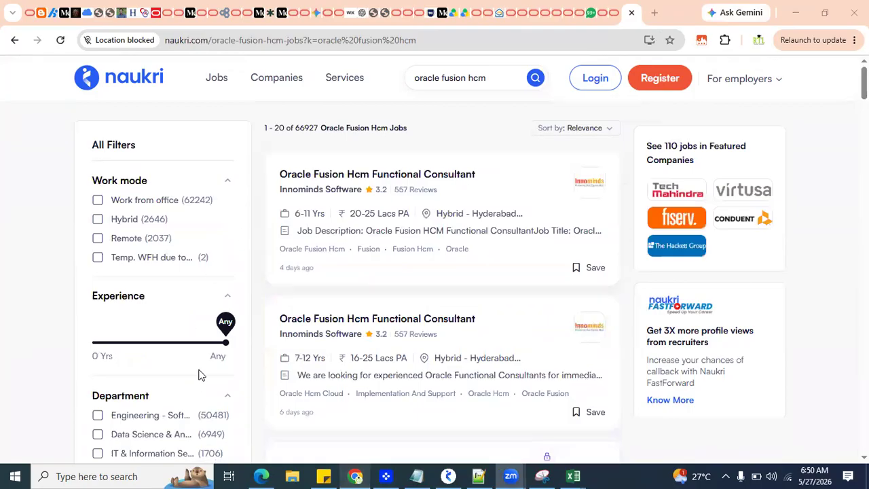
pyautogui.moveTo(224, 349); pyautogui.dragTo(114, 351)
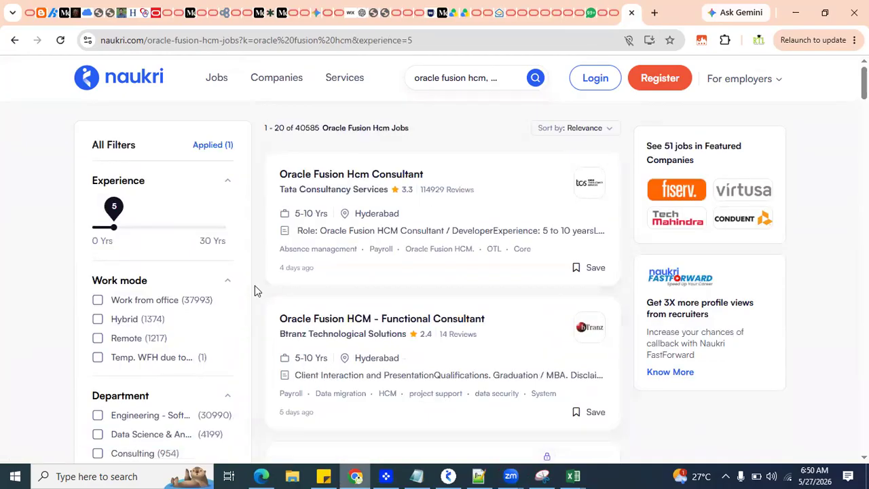
# Step: Sort the job results by date and look through the newest listings
pyautogui.click(585, 131)
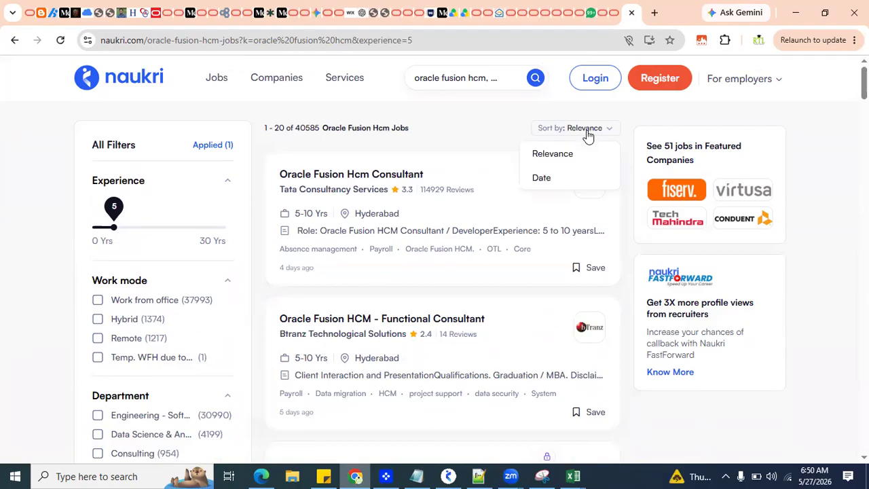
pyautogui.click(541, 179)
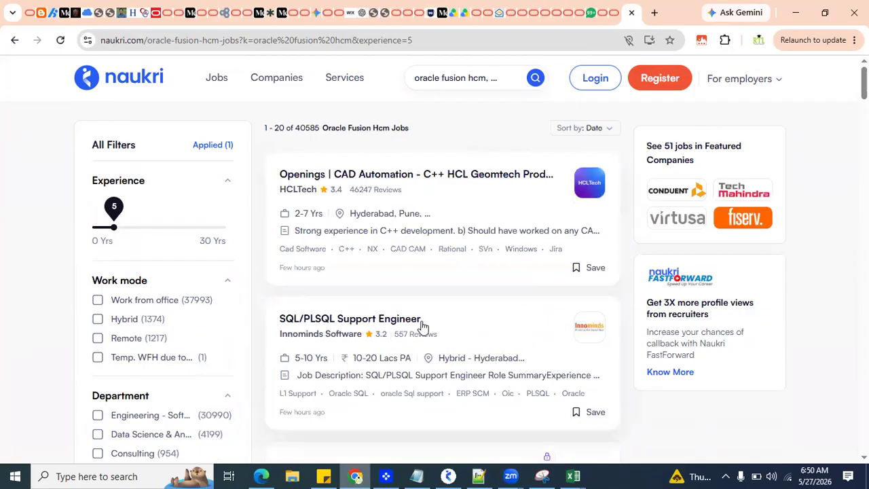
pyautogui.scroll(-5, 423, 326)
pyautogui.scroll(-3, 538, 366)
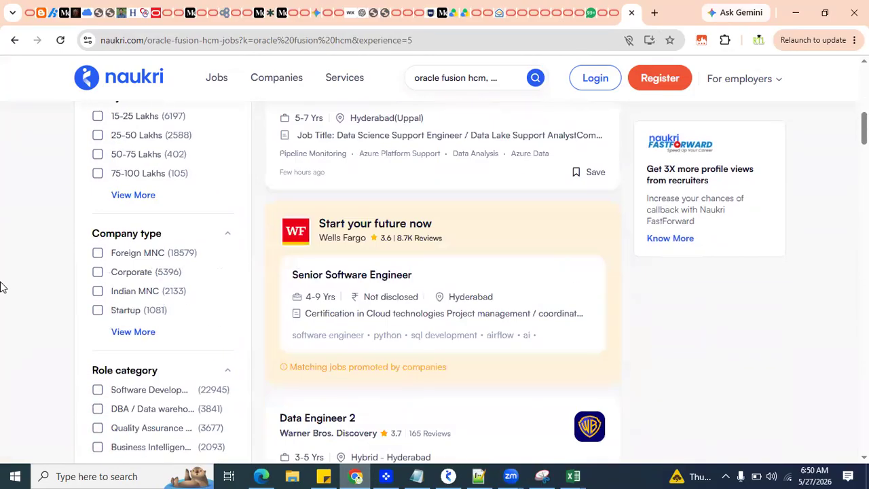
pyautogui.scroll(-3, 8, 276)
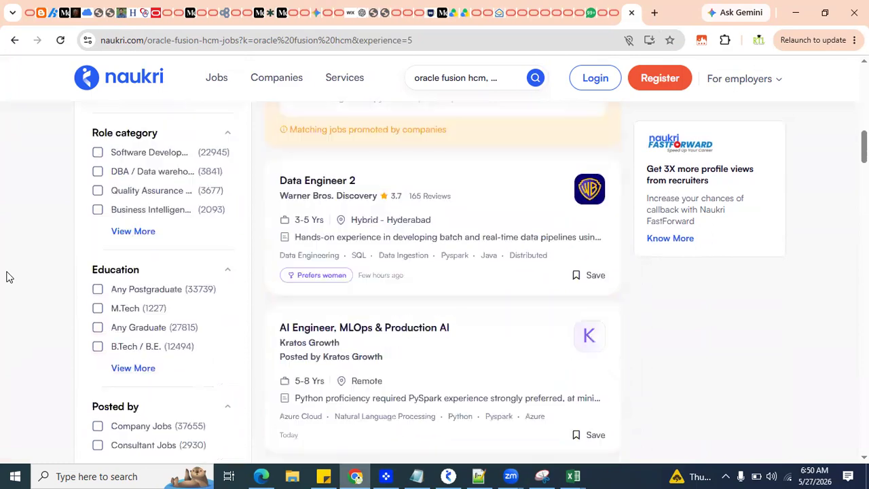
pyautogui.scroll(-4, 22, 288)
pyautogui.scroll(13, 22, 288)
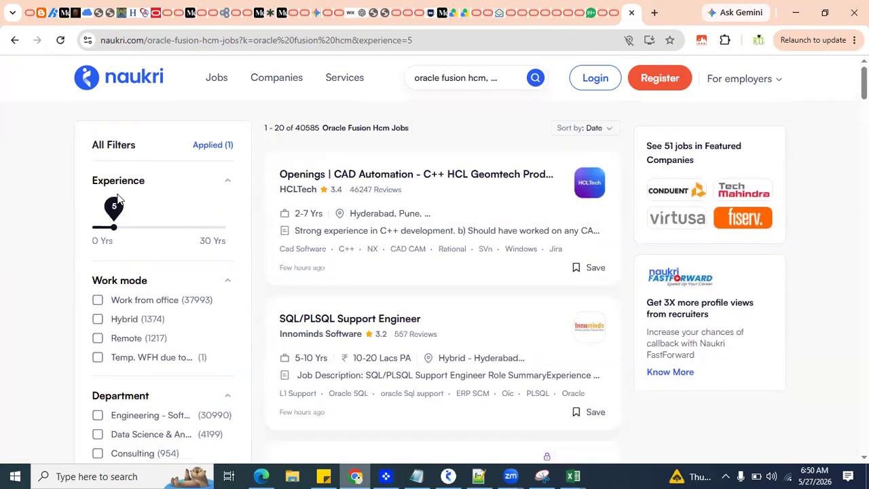
# Step: Search the Oracle Fusion HCM jobs again with 3 years of experience and sort the results by relevance
pyautogui.click(526, 81)
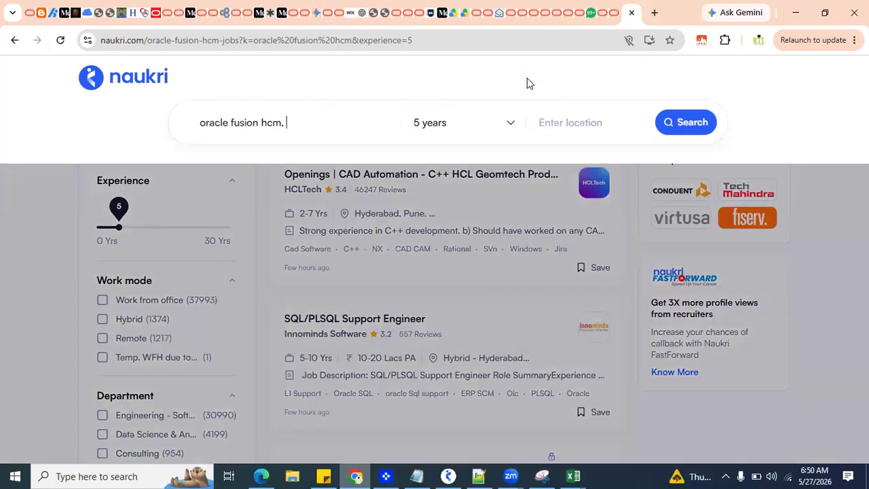
pyautogui.click(483, 123)
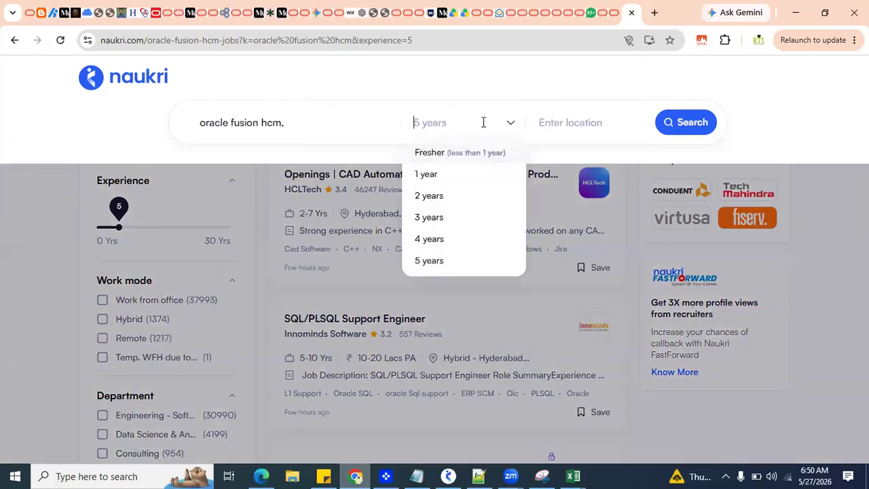
pyautogui.click(430, 219)
pyautogui.click(683, 129)
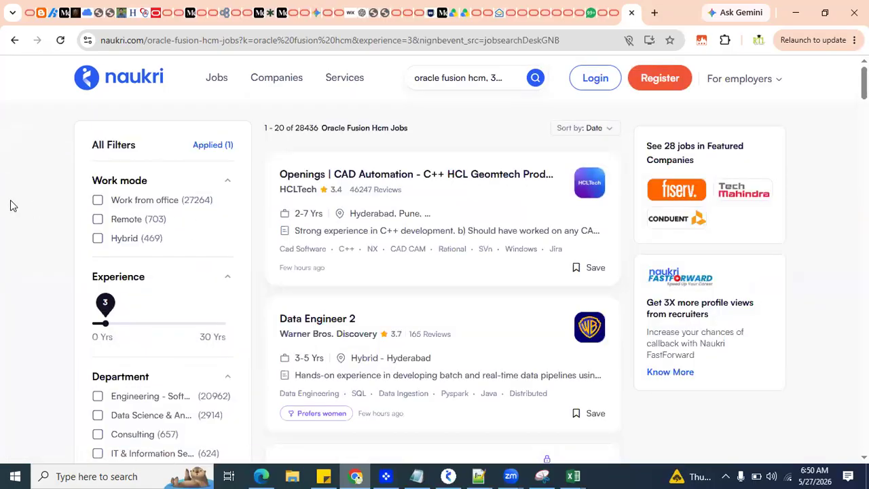
pyautogui.click(597, 129)
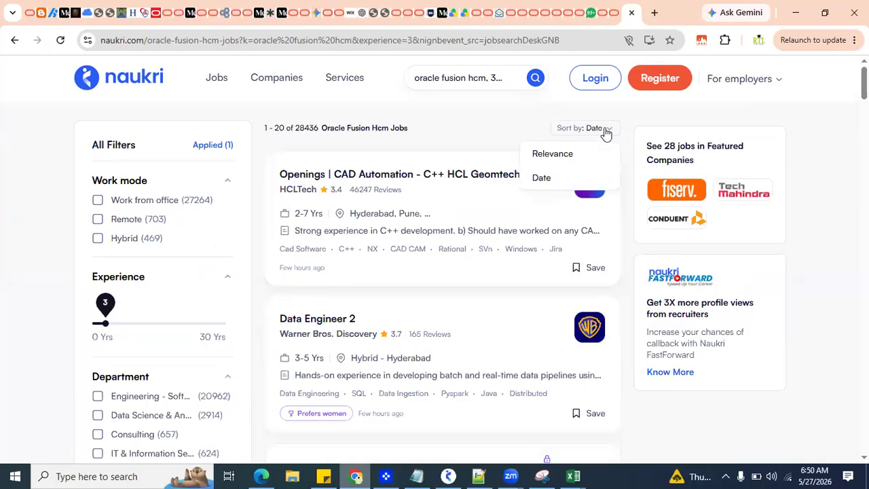
pyautogui.click(553, 154)
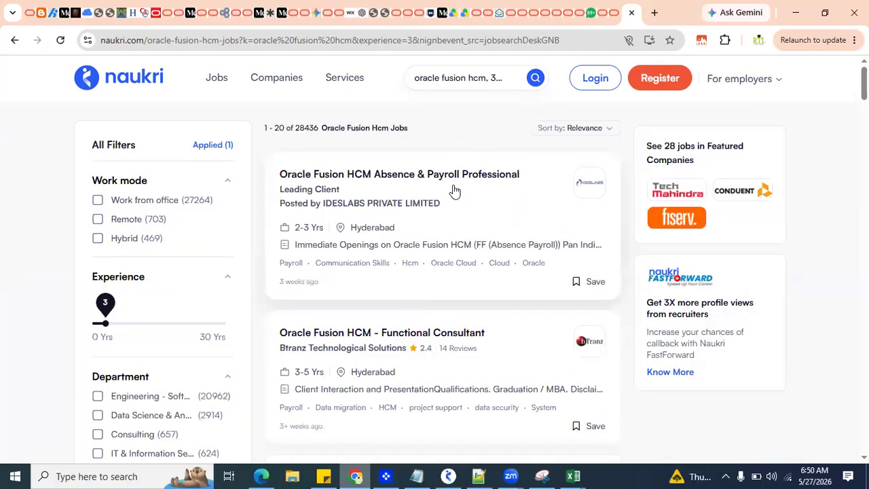
# Step: Examine the Oracle Fusion HCM listings for 3 years of experience, checking roles, companies, experience ranges and locations
pyautogui.scroll(-2, 413, 254)
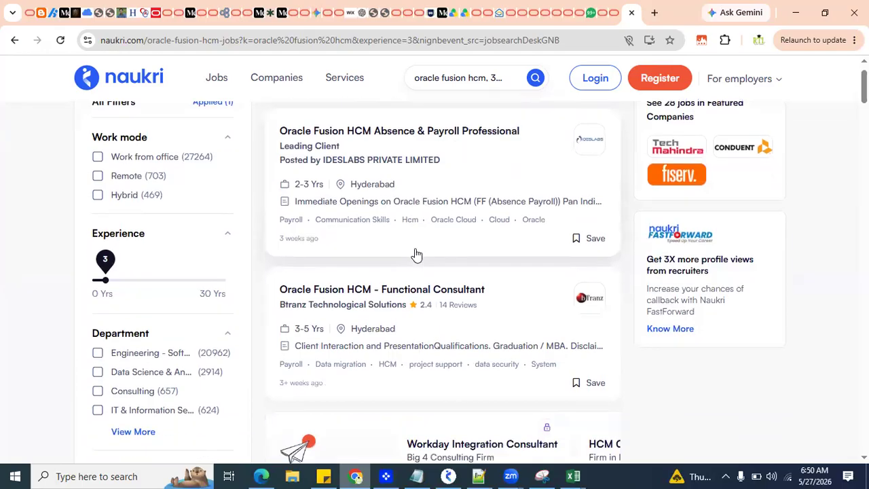
pyautogui.scroll(-6, 458, 306)
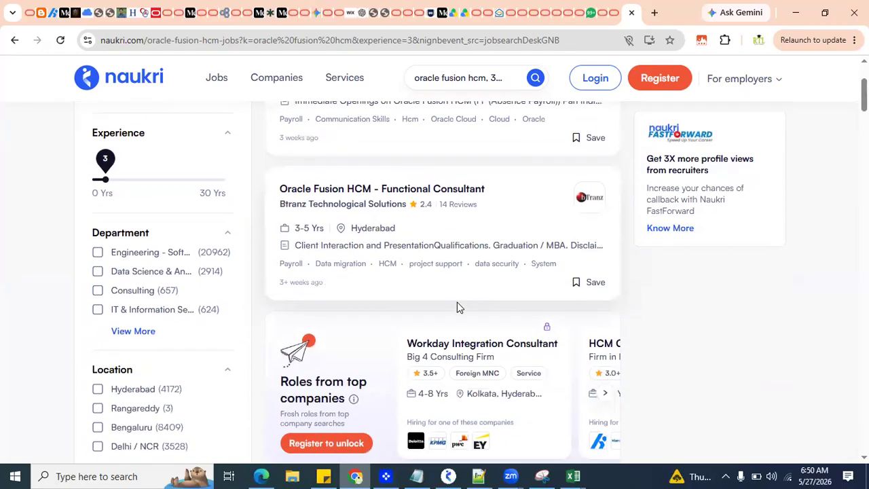
pyautogui.moveTo(344, 77)
pyautogui.scroll(-6, 427, 372)
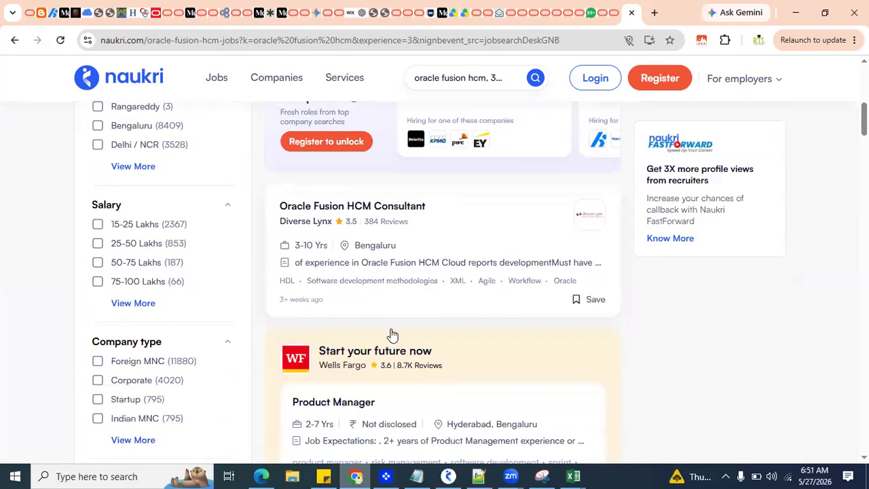
pyautogui.scroll(-6, 359, 281)
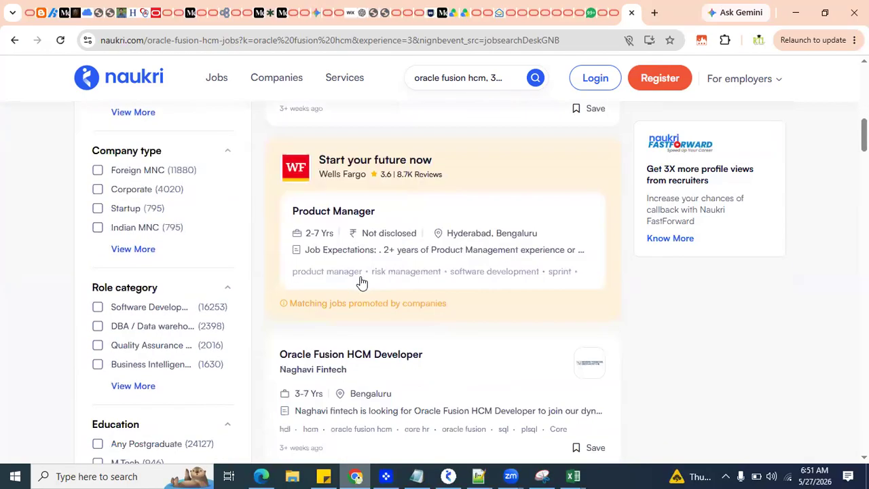
pyautogui.scroll(-5, 417, 299)
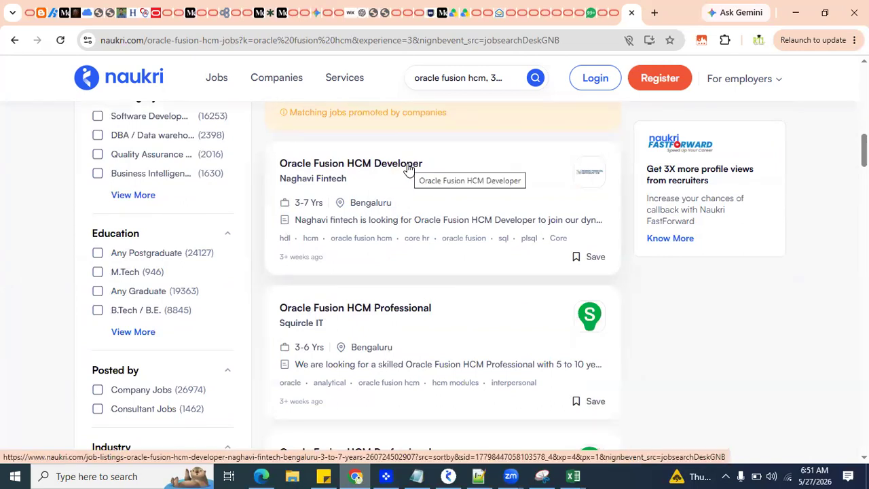
pyautogui.scroll(-3, 407, 169)
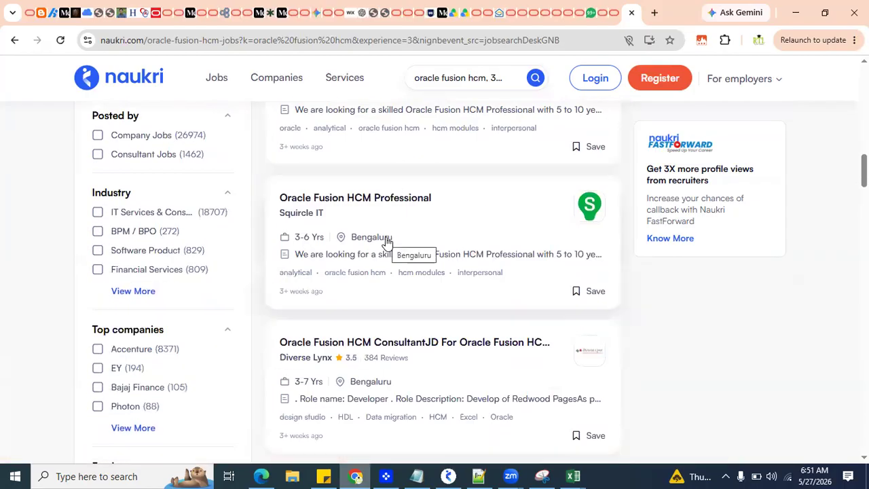
pyautogui.scroll(-7, 387, 241)
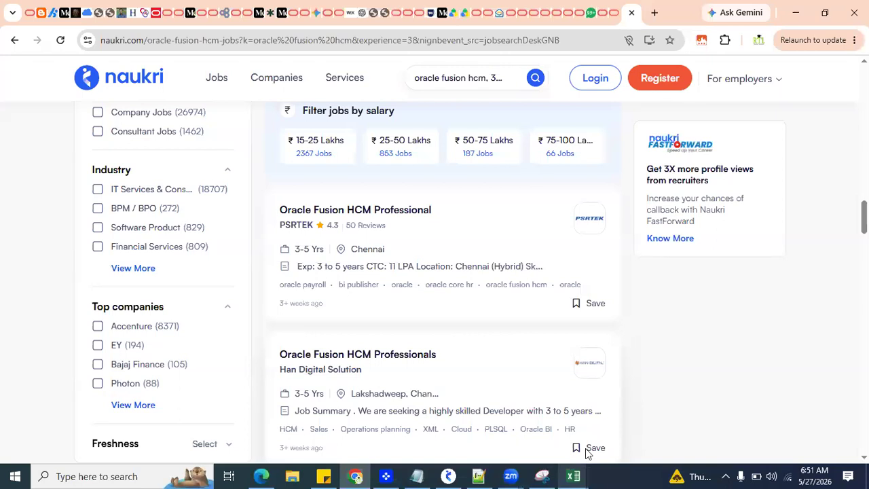
# Step: Return to the APR_HCM_DEMO workbook and move from the Oppertunities item to AI Studio in Cloud in B95
pyautogui.click(574, 476)
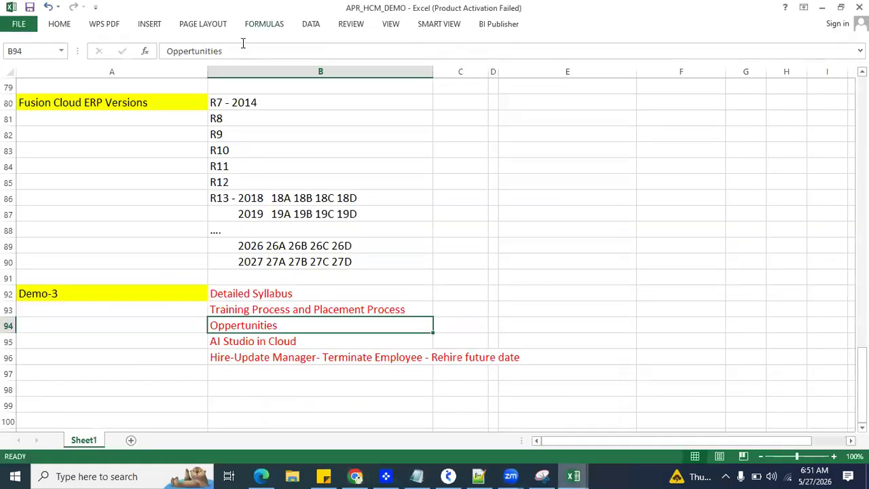
pyautogui.click(311, 128)
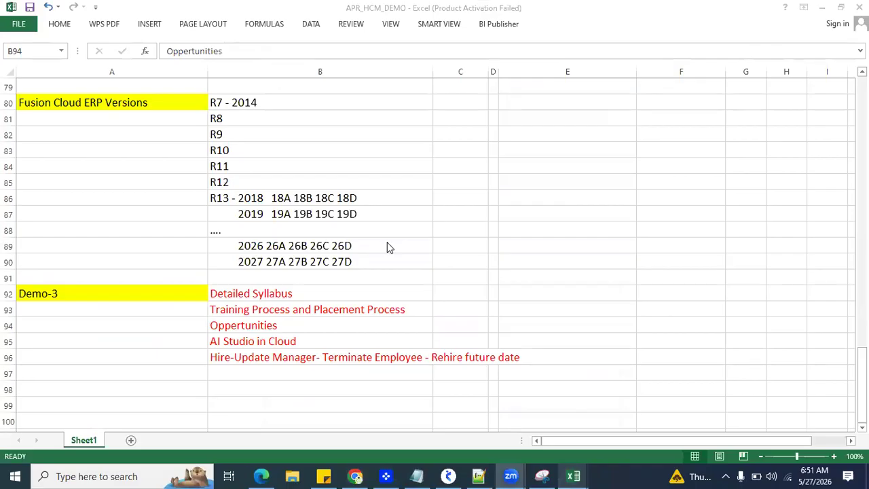
pyautogui.click(258, 322)
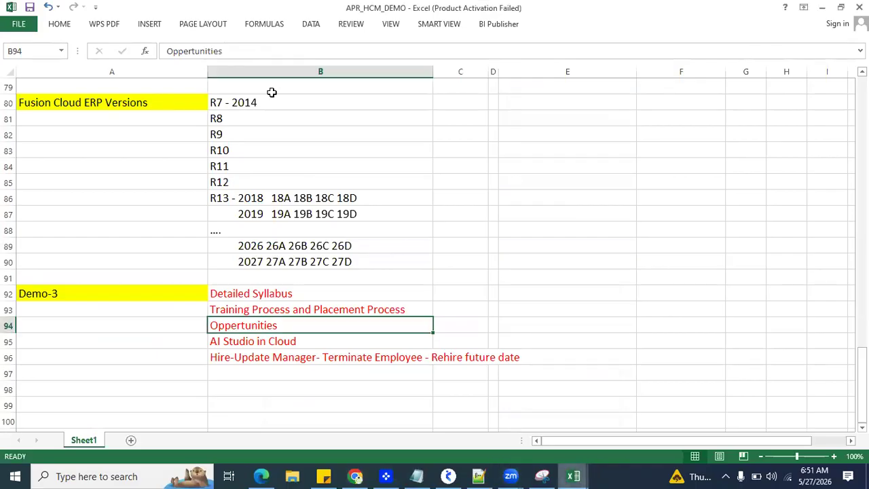
pyautogui.click(405, 219)
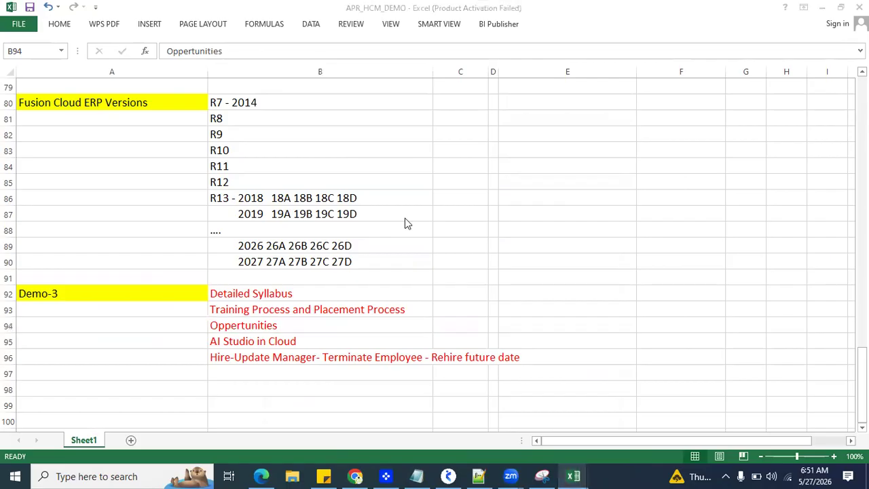
pyautogui.click(266, 326)
pyautogui.click(265, 342)
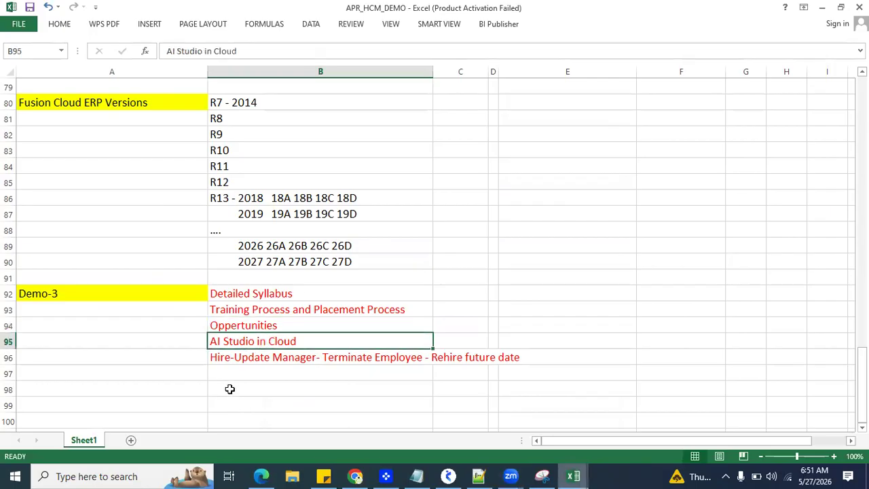
# Step: Switch to Edge, reopen the Oracle Cloud sign-in page and try to sign in with the prefilled username and password
pyautogui.click(261, 476)
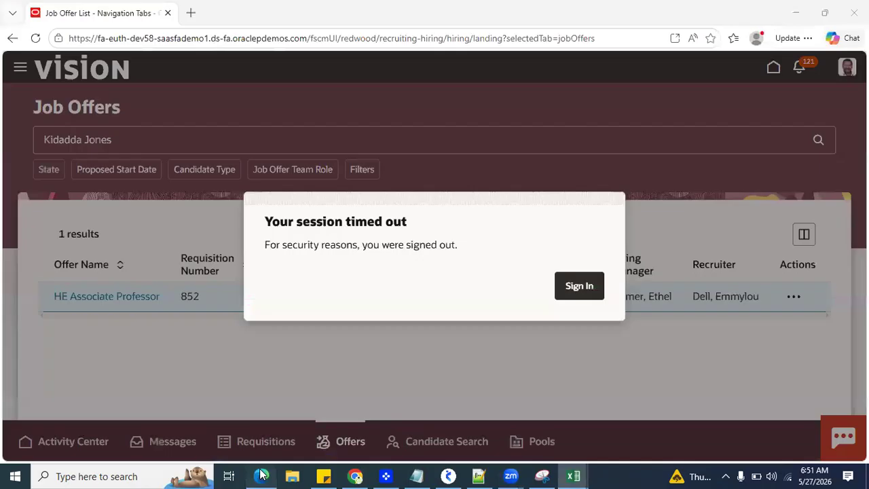
pyautogui.click(591, 293)
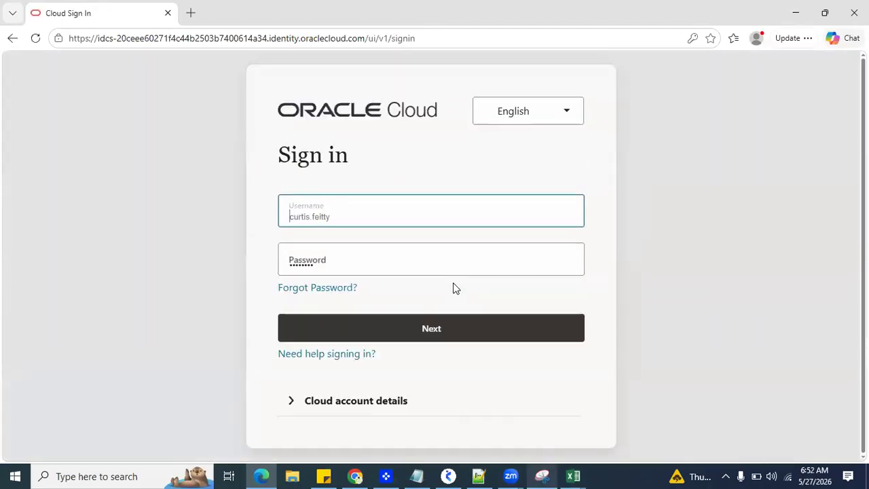
pyautogui.click(431, 331)
pyautogui.click(385, 293)
pyautogui.click(184, 250)
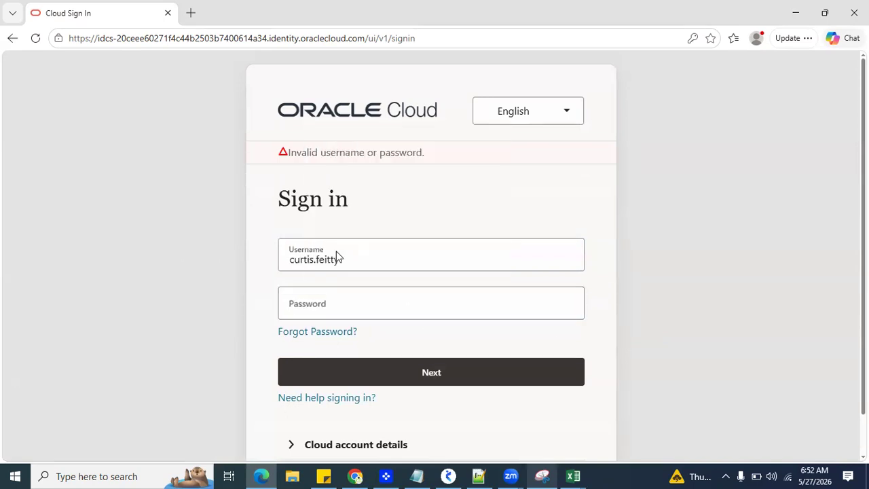
# Step: Replace the username with the second saved "may" account, fill in its saved password and sign in
pyautogui.click(339, 259)
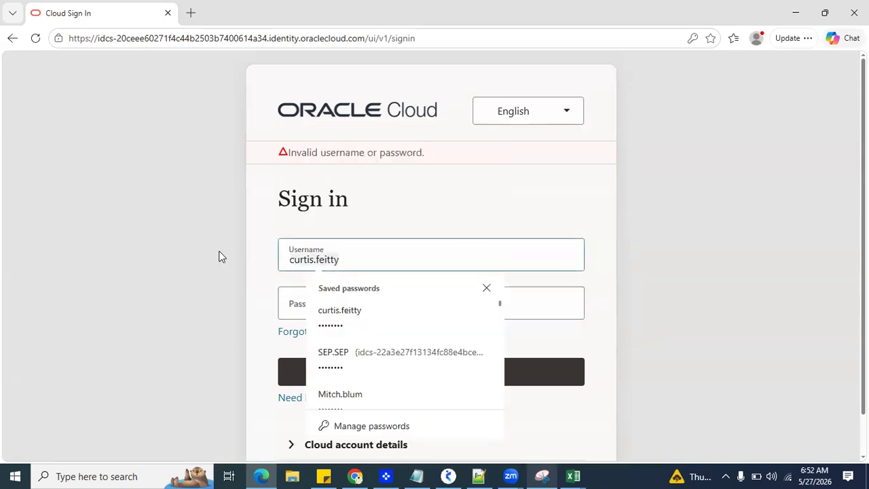
pyautogui.hotkey('ctrl', 'a')
pyautogui.write('may')
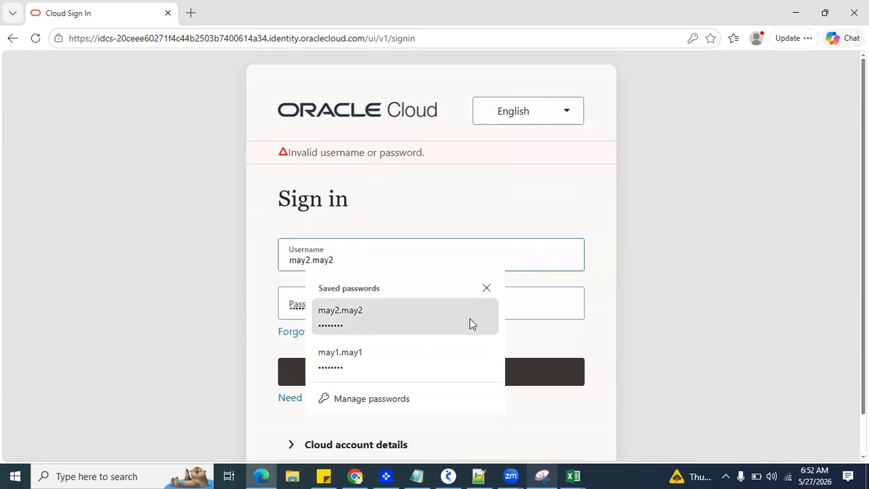
pyautogui.click(472, 323)
pyautogui.click(423, 370)
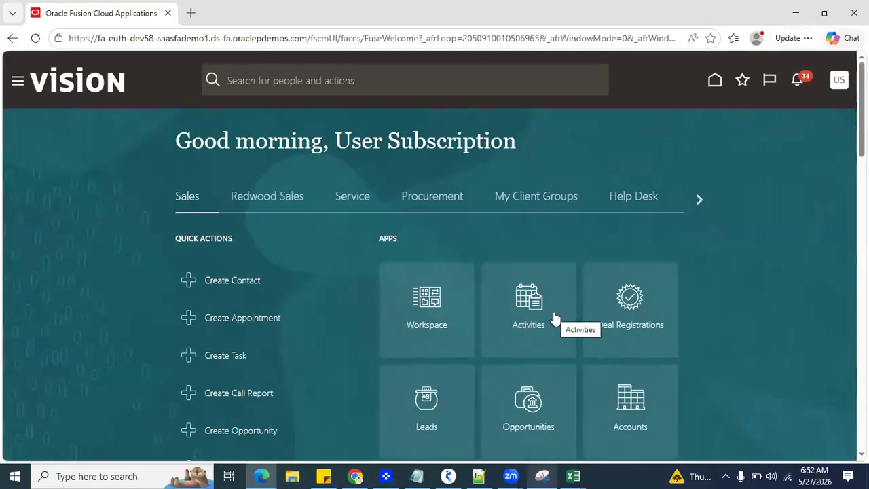
# Step: Open AI Agent Studio from the Tools group and briefly highlight its page title
pyautogui.click(18, 82)
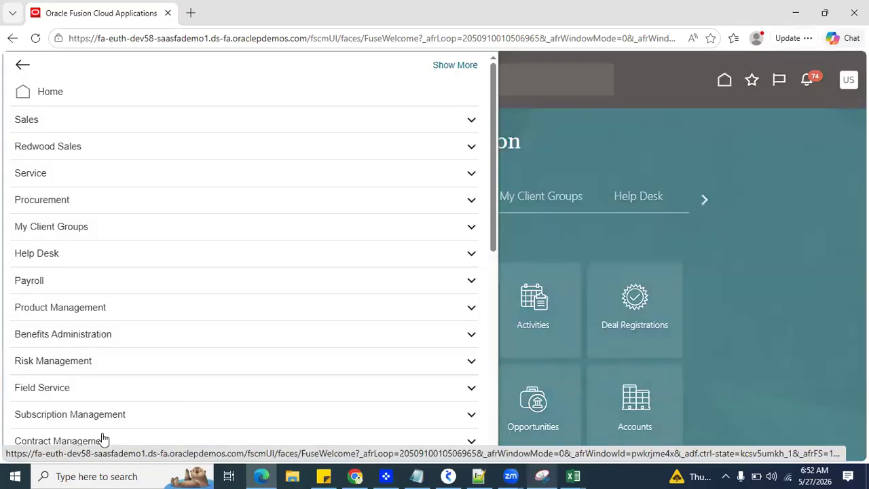
pyautogui.scroll(-10, 165, 319)
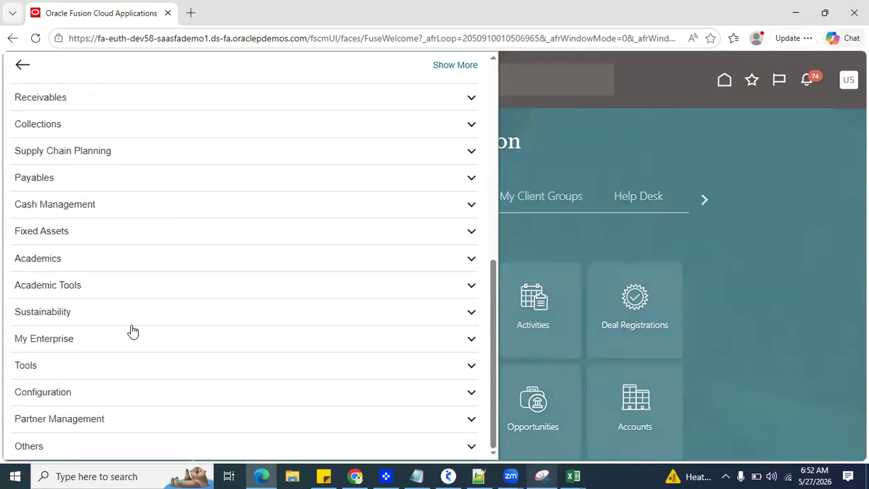
pyautogui.click(57, 365)
pyautogui.scroll(-3, 170, 285)
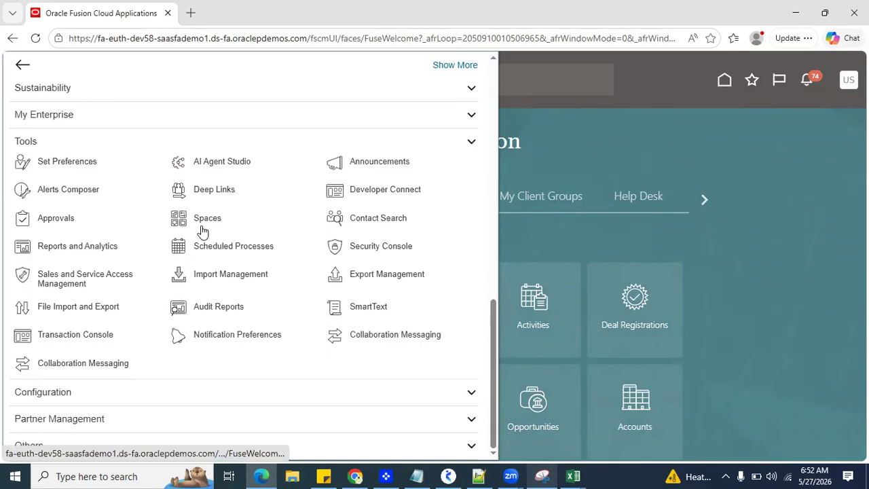
pyautogui.click(213, 163)
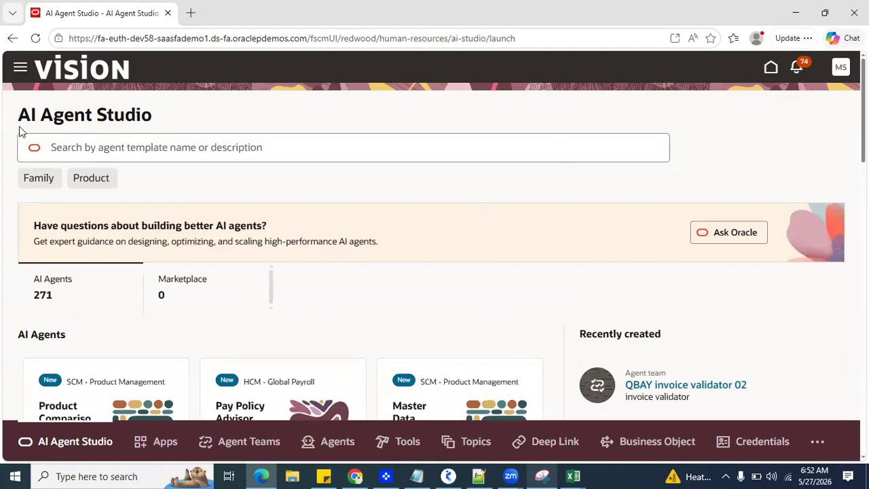
pyautogui.moveTo(26, 116); pyautogui.dragTo(97, 121)
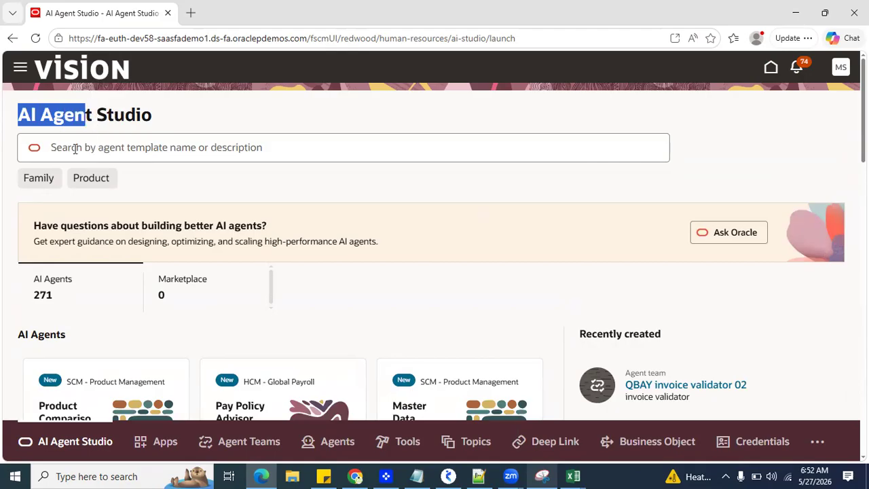
pyautogui.click(490, 189)
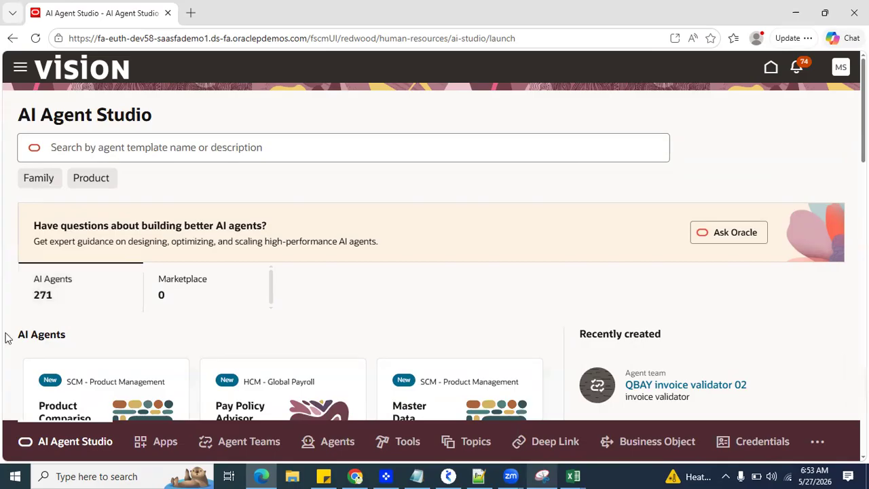
# Step: Start a new tool in the Tools Library and review the available tool types without choosing one
pyautogui.click(401, 442)
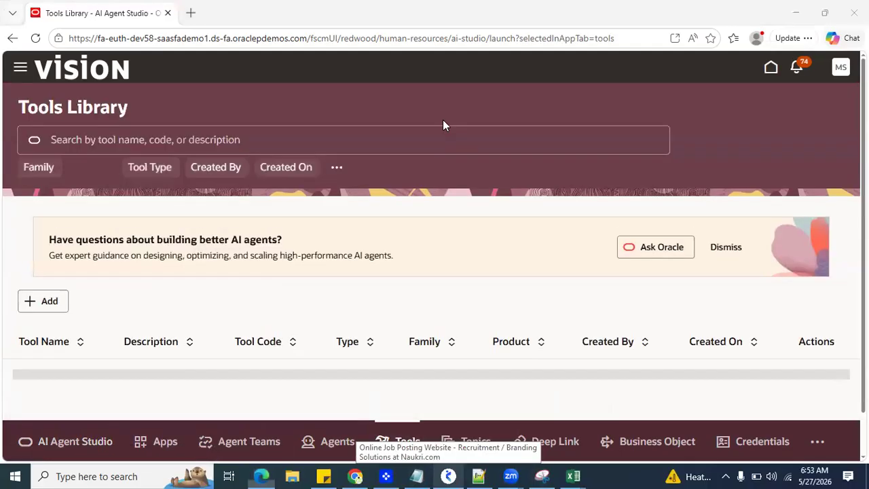
pyautogui.click(117, 308)
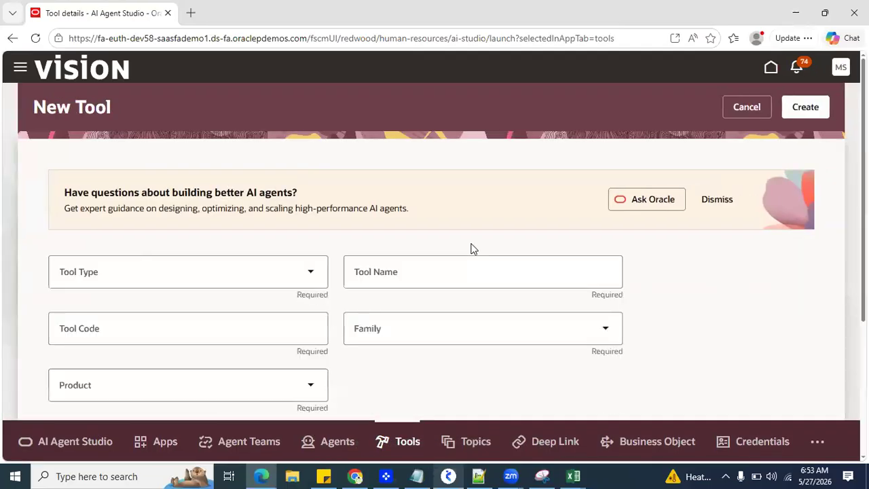
pyautogui.click(294, 277)
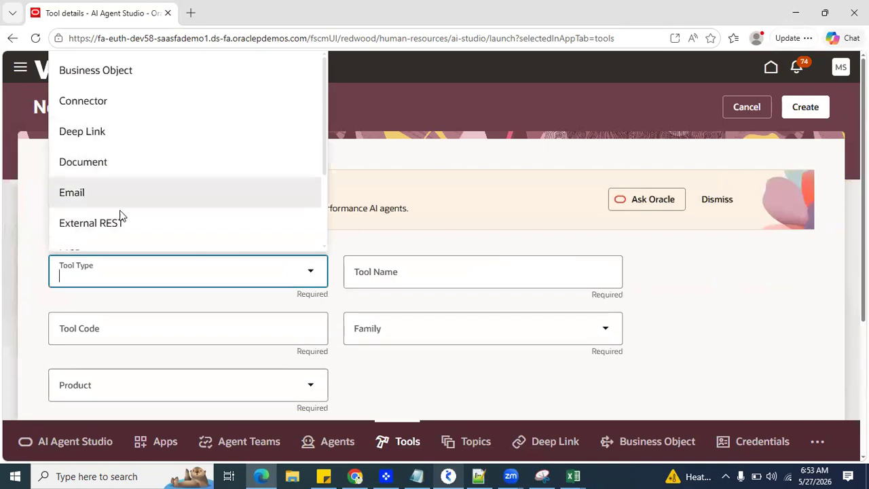
pyautogui.scroll(-1, 120, 224)
pyautogui.scroll(-1, 120, 197)
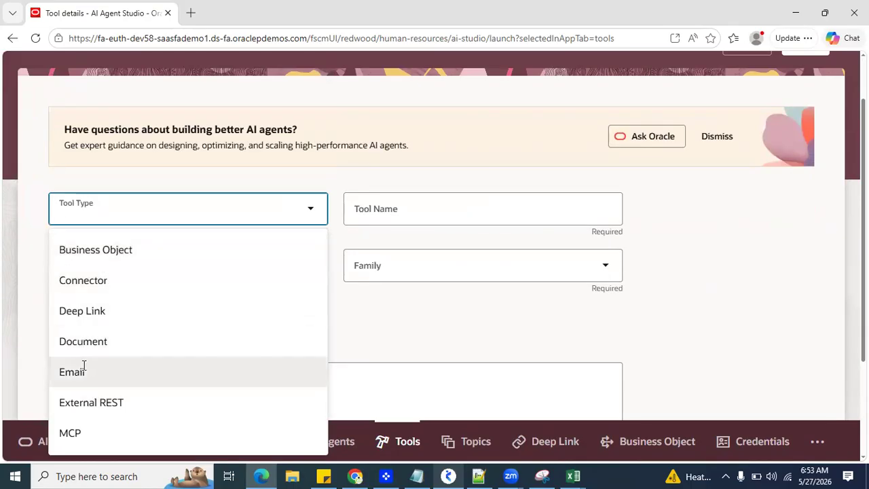
pyautogui.click(472, 328)
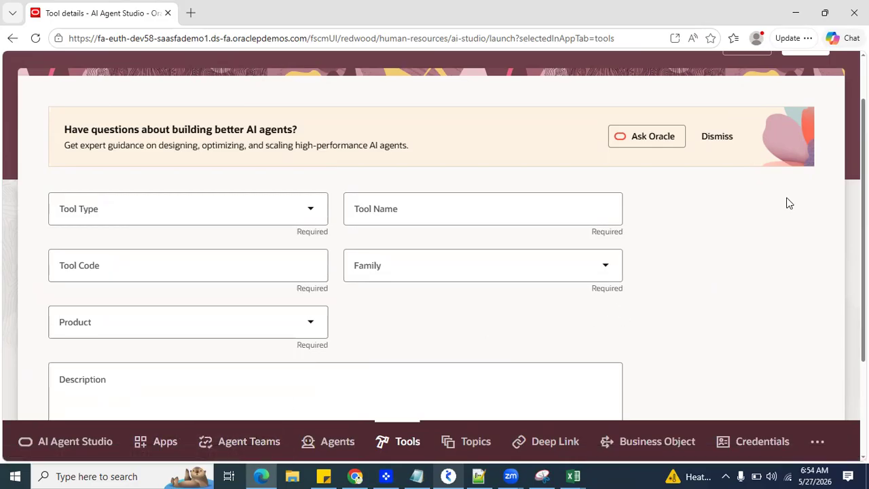
# Step: Dismiss the guidance banner on the New Tool page and show the browser in full screen
pyautogui.click(716, 138)
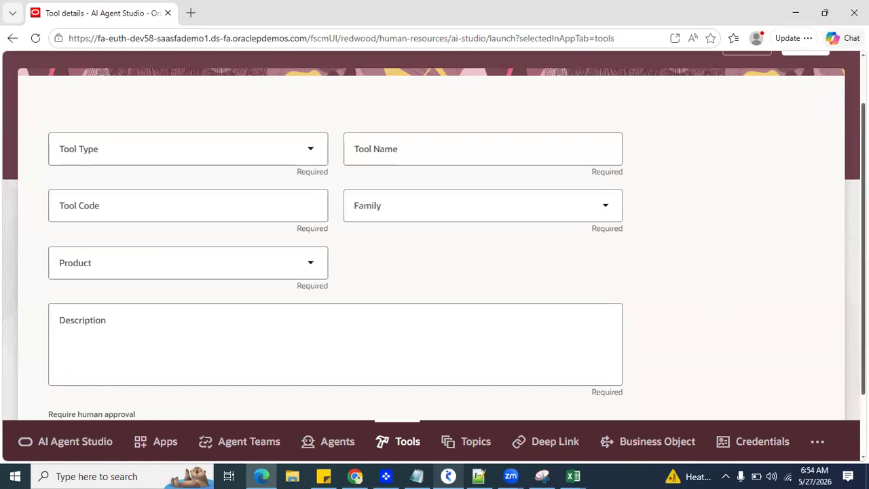
pyautogui.click(809, 39)
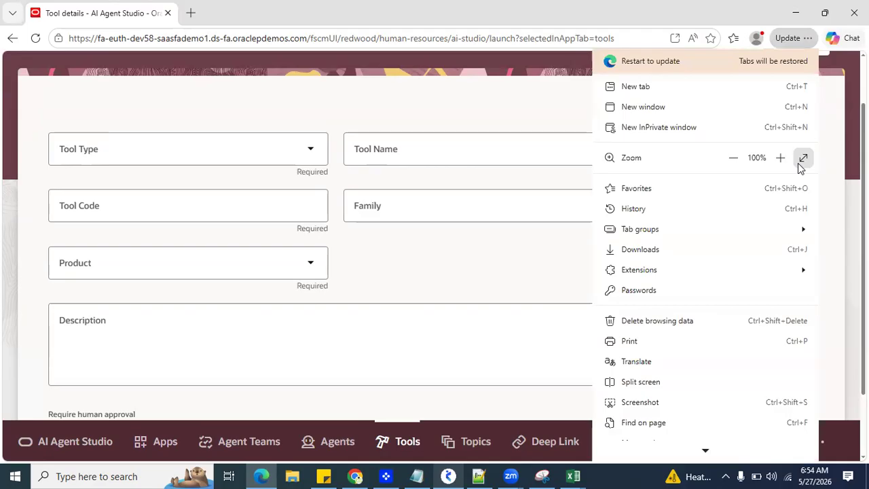
pyautogui.click(801, 163)
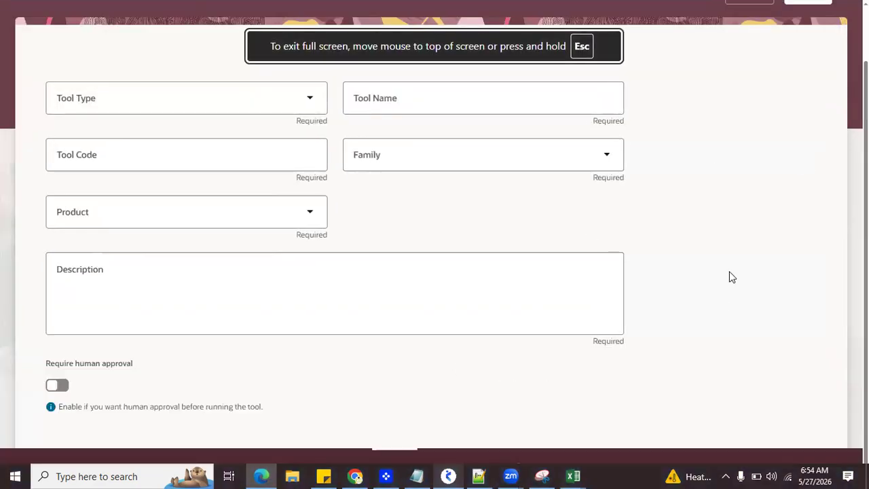
pyautogui.press('super+d')
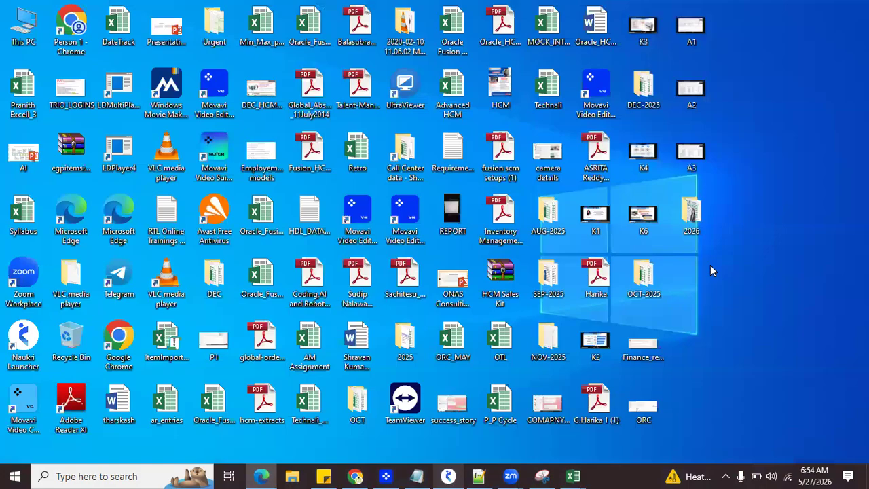
pyautogui.click(261, 477)
# Step: Return to the AI Agent Studio overview and check the Family and Product filters of the template search
pyautogui.scroll(1, 393, 368)
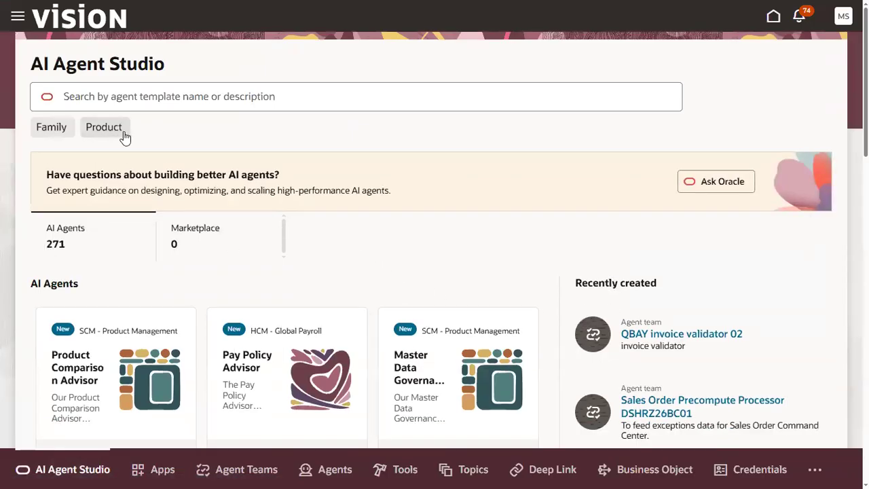
pyautogui.click(63, 132)
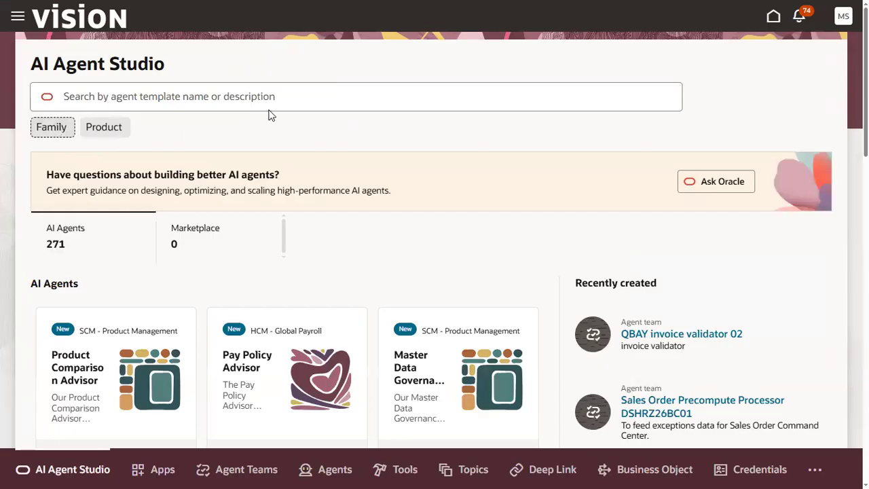
pyautogui.click(105, 88)
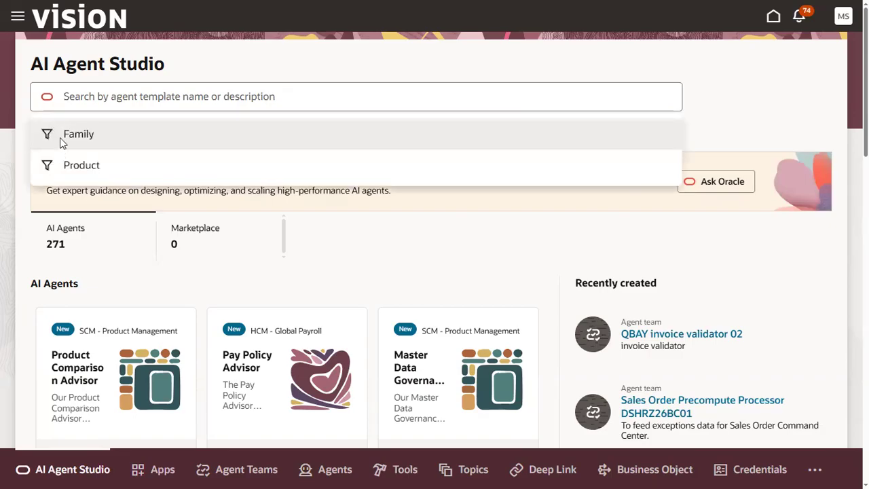
pyautogui.click(337, 251)
pyautogui.click(101, 132)
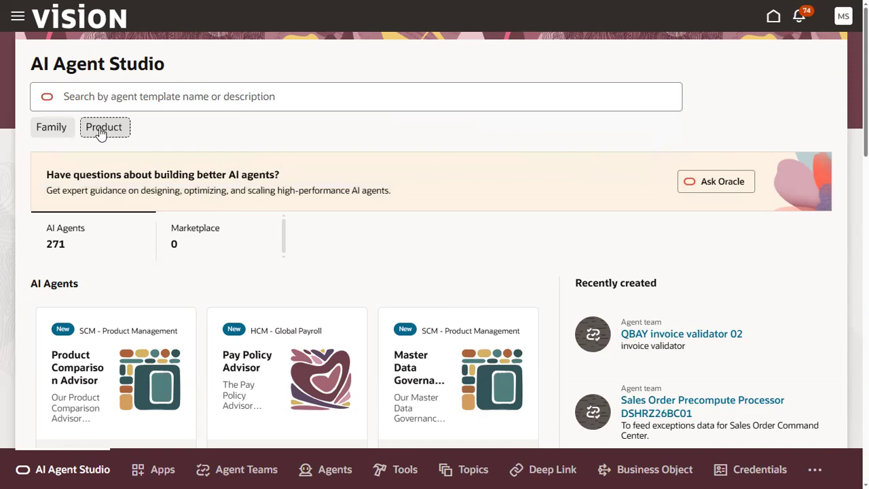
pyautogui.click(49, 131)
pyautogui.click(114, 133)
# Step: View the Marketplace templates and switch back to the AI Agents templates
pyautogui.click(192, 247)
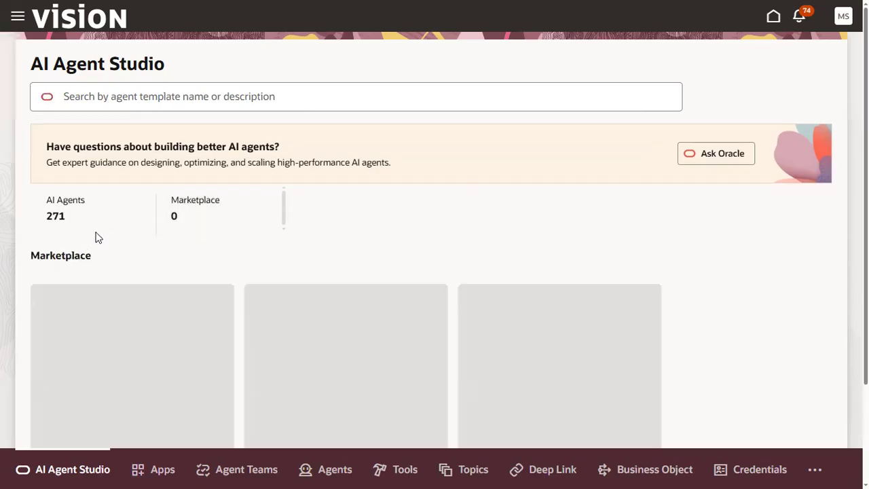
pyautogui.click(51, 205)
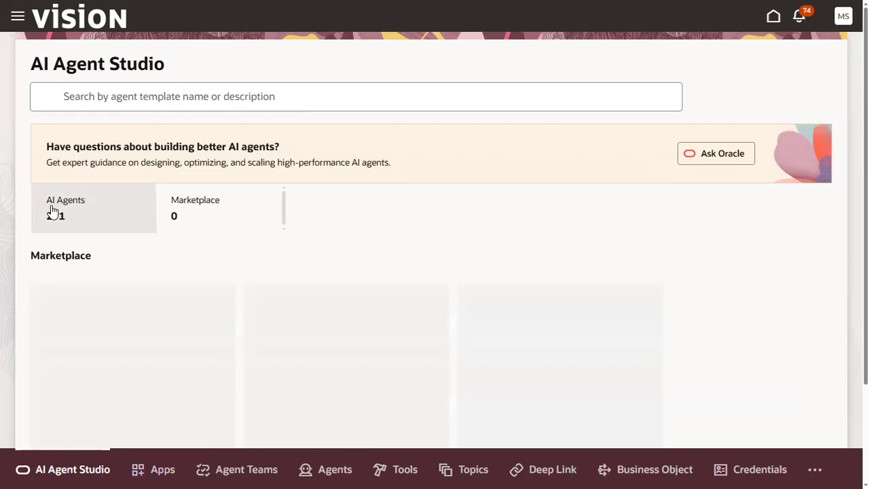
pyautogui.click(91, 99)
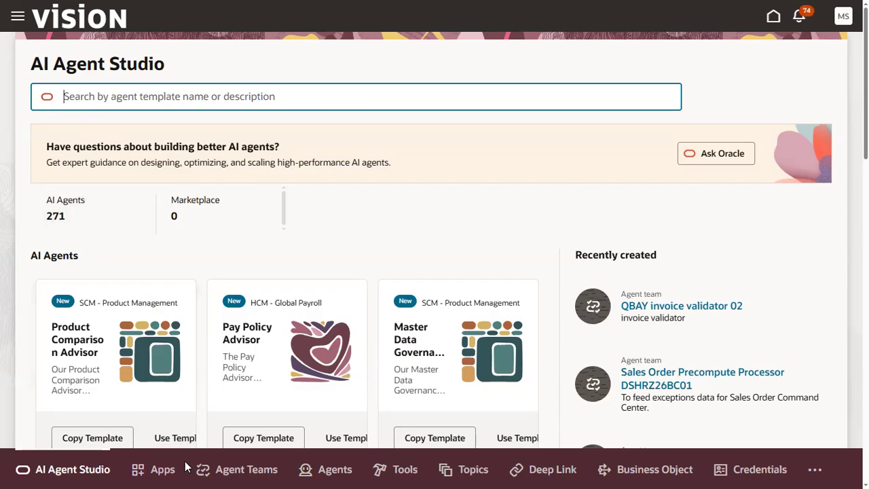
# Step: Look at the Apps page and return to the AI Agents templates in AI Agent Studio
pyautogui.click(160, 472)
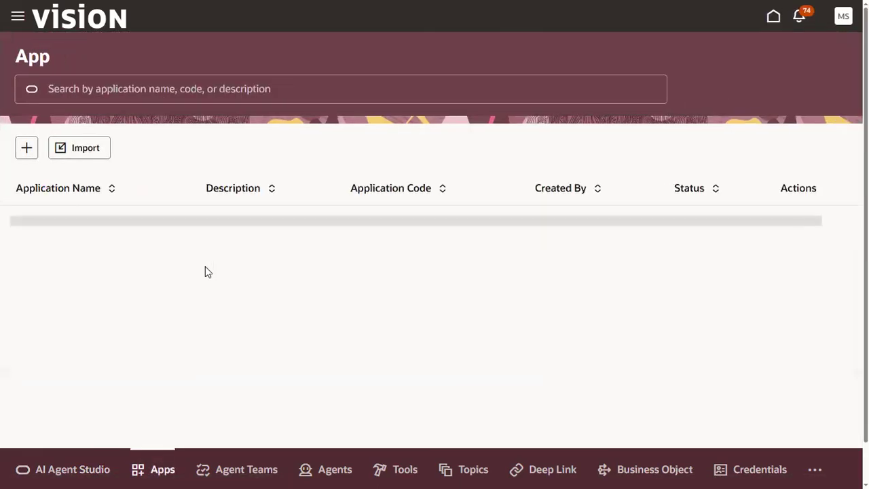
pyautogui.click(93, 442)
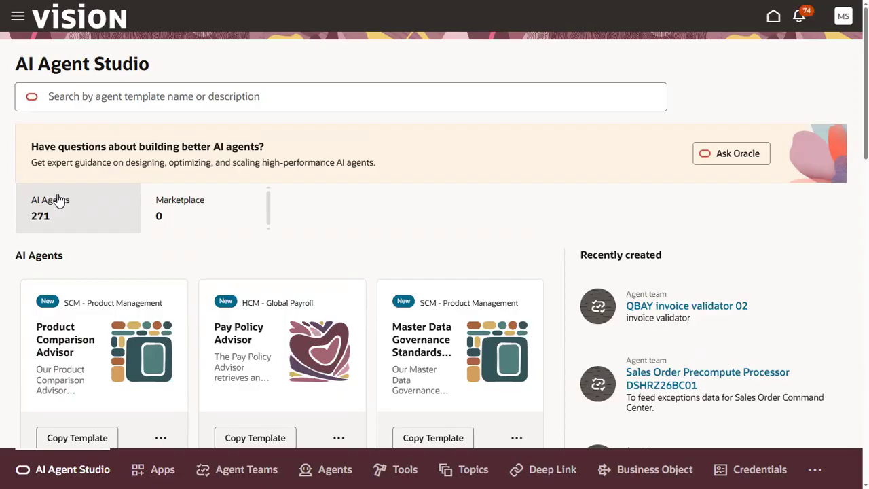
pyautogui.click(67, 229)
pyautogui.click(111, 98)
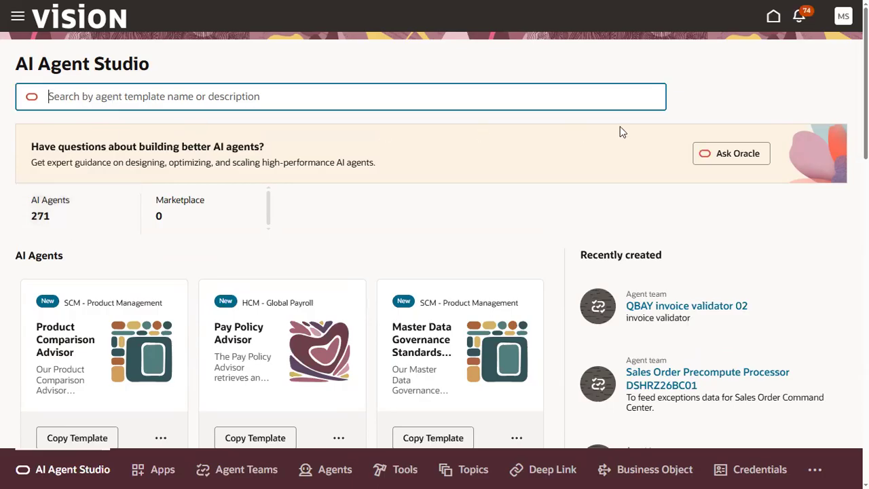
# Step: Look through the AI agent template cards and switch back to the APR_HCM_DEMO workbook
pyautogui.scroll(-3, 135, 401)
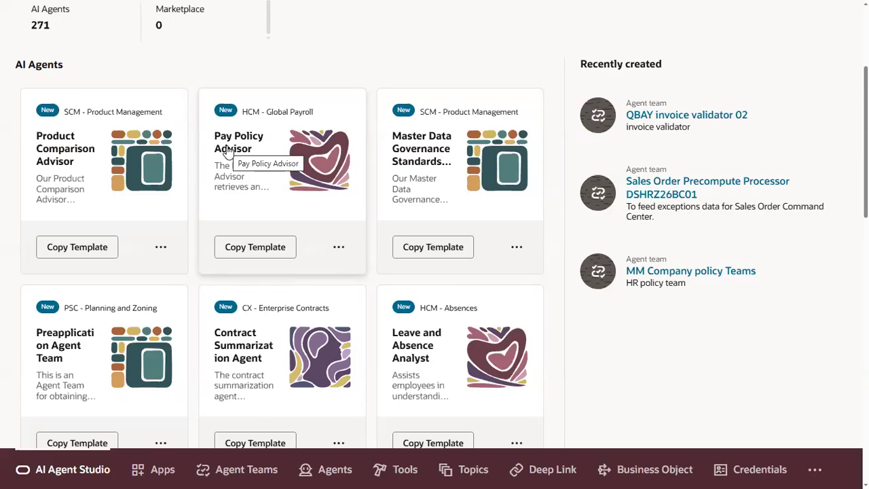
pyautogui.scroll(-3, 539, 307)
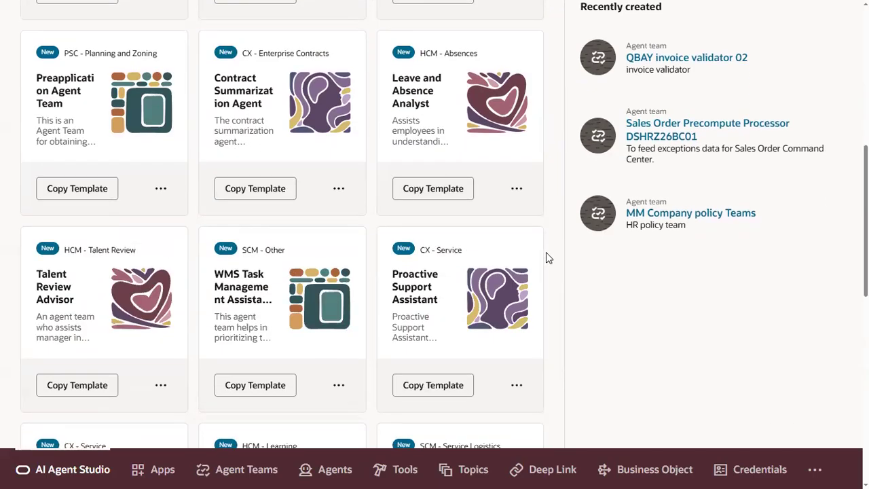
pyautogui.scroll(5, 546, 252)
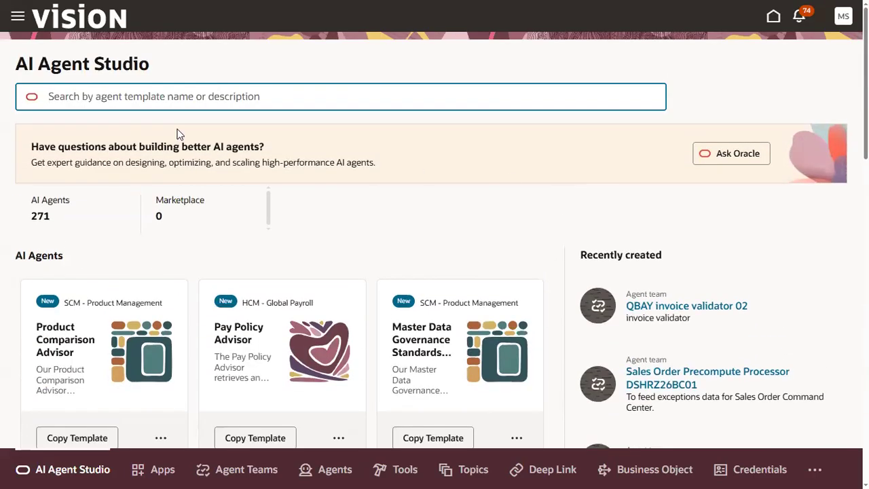
pyautogui.hotkey('alt', 'Tab')
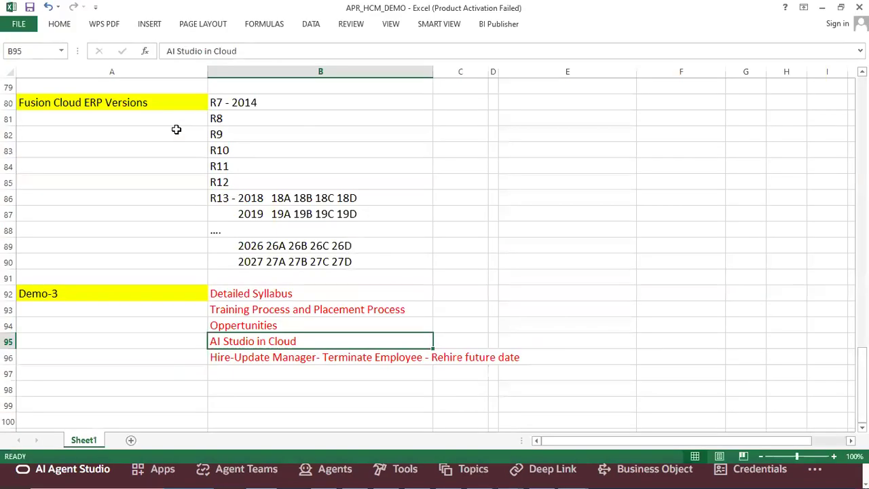
# Step: Select the Hire-Update Manager topic in the workbook, switch to Oracle Fusion and start Hire an Employee from My Client Groups' New Person tasks
pyautogui.click(248, 357)
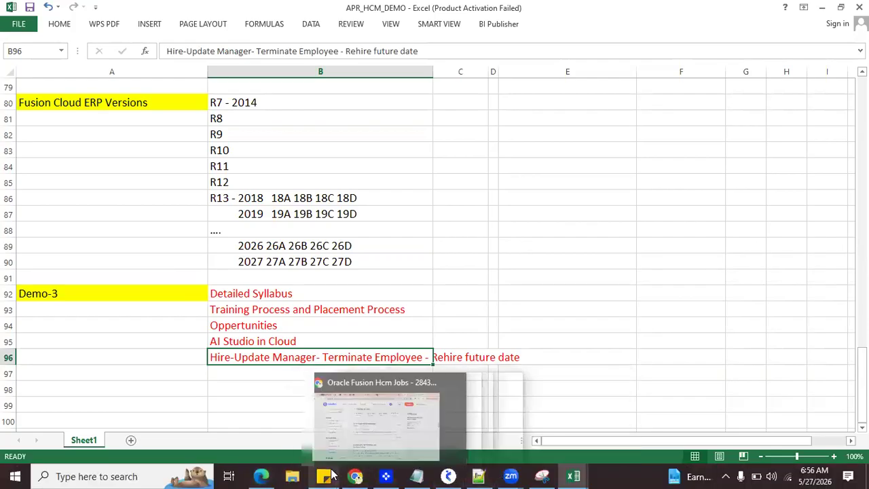
pyautogui.click(260, 475)
pyautogui.click(19, 18)
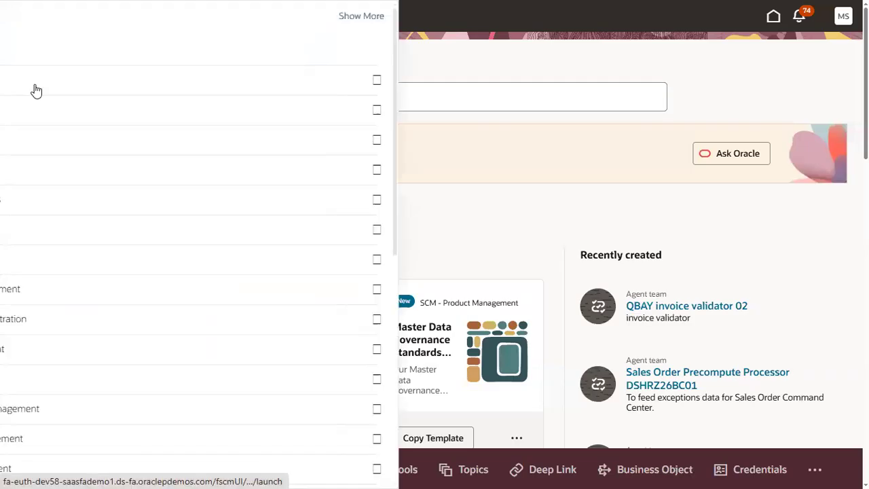
pyautogui.click(91, 202)
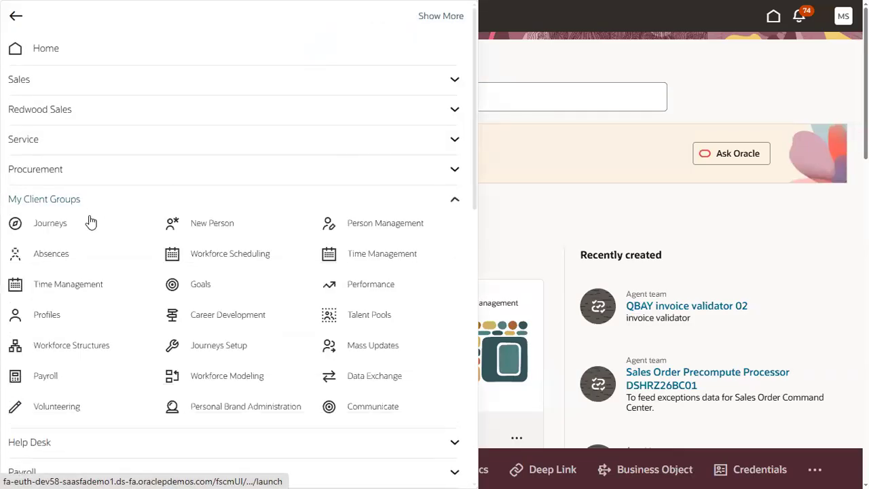
pyautogui.click(203, 225)
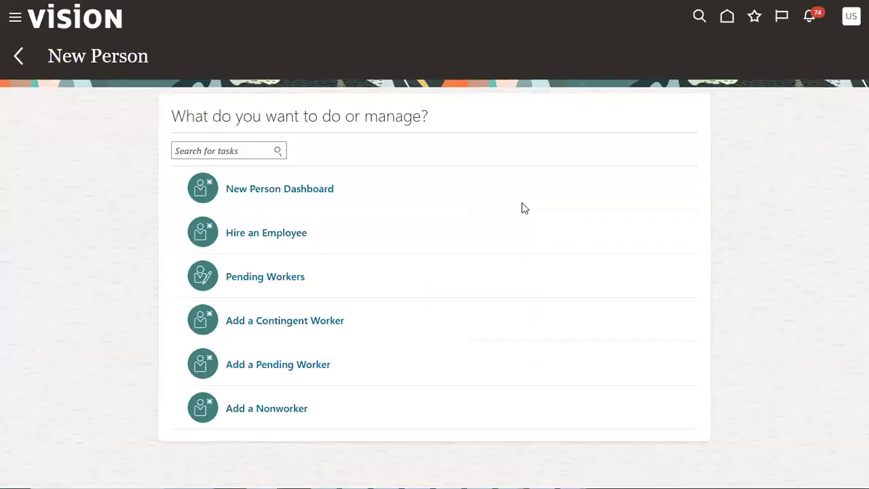
pyautogui.click(265, 236)
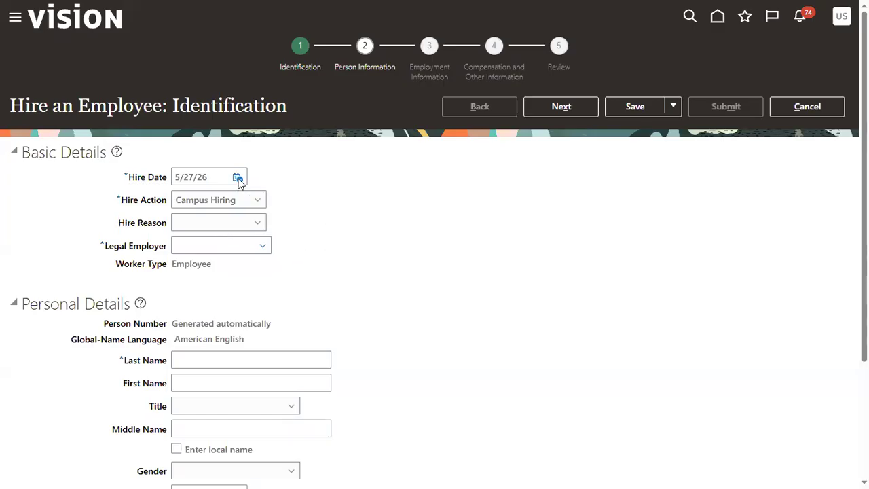
# Step: Set the employee's hire date to January 1, 2025
pyautogui.click(238, 178)
pyautogui.click(375, 201)
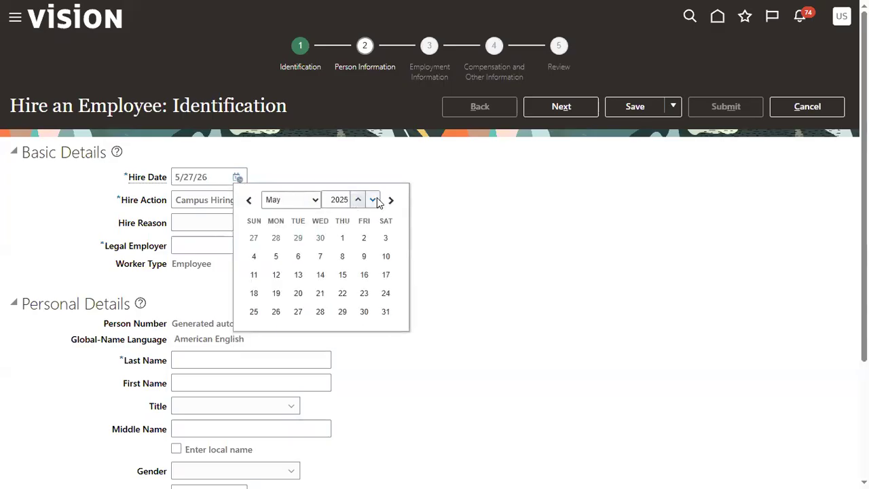
pyautogui.click(299, 204)
pyautogui.click(297, 219)
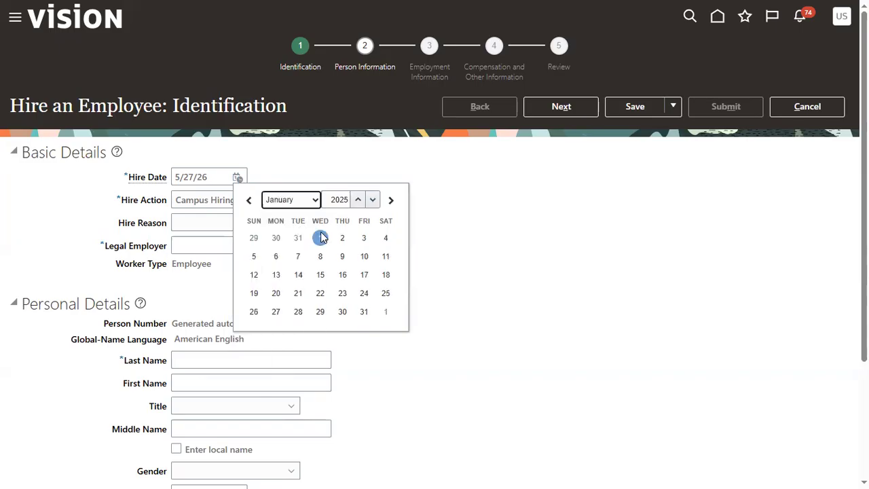
pyautogui.click(320, 238)
# Step: Set the legal employer to US1 Legal Entity
pyautogui.click(229, 253)
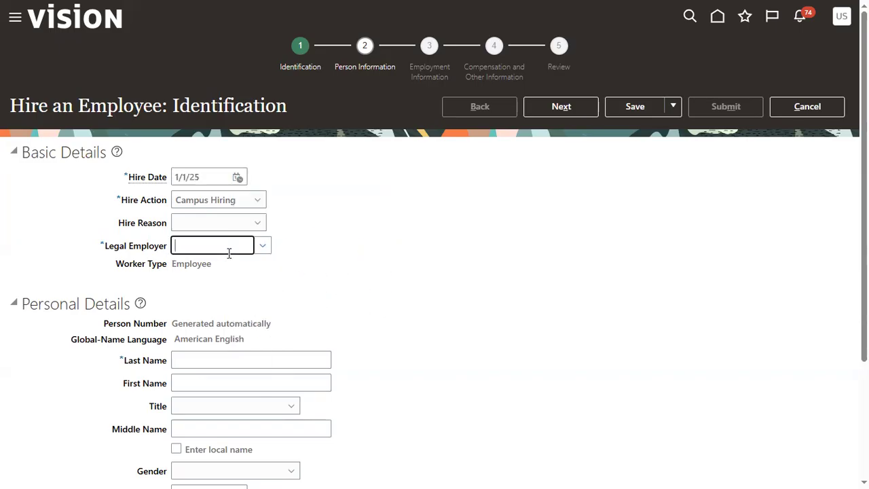
pyautogui.write('US1')
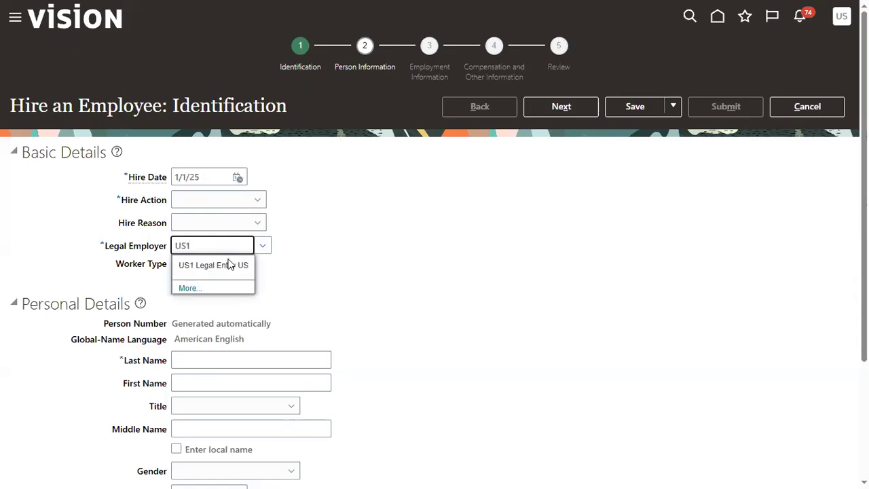
pyautogui.click(229, 264)
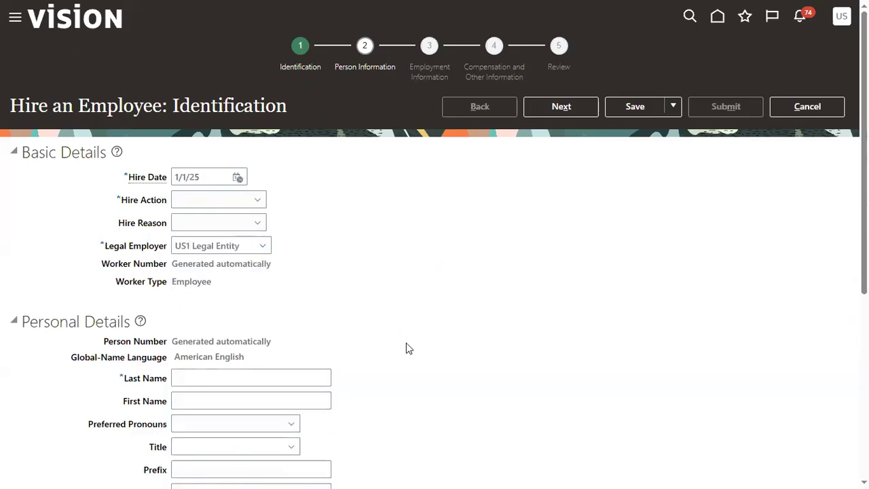
# Step: Enter the employee's last name and first name in Personal Details
pyautogui.scroll(-3, 403, 345)
pyautogui.click(251, 186)
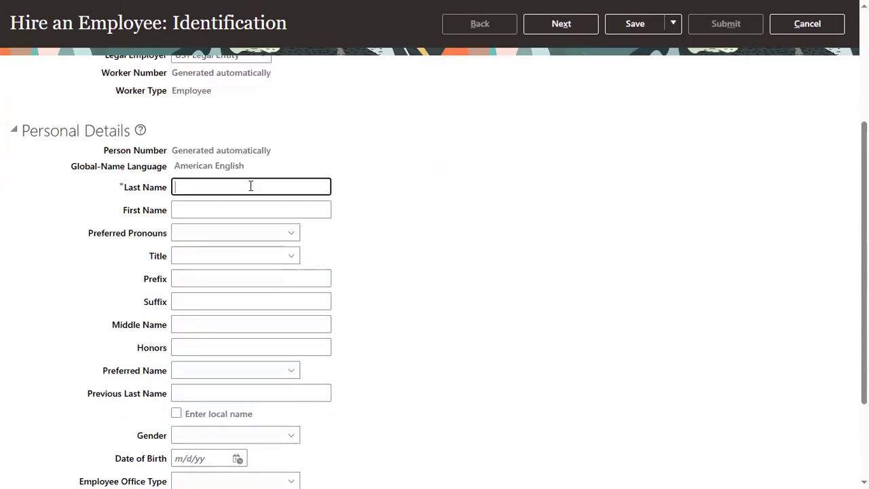
pyautogui.write('Kiran')
pyautogui.press('Tab')
pyautogui.write('Ba')
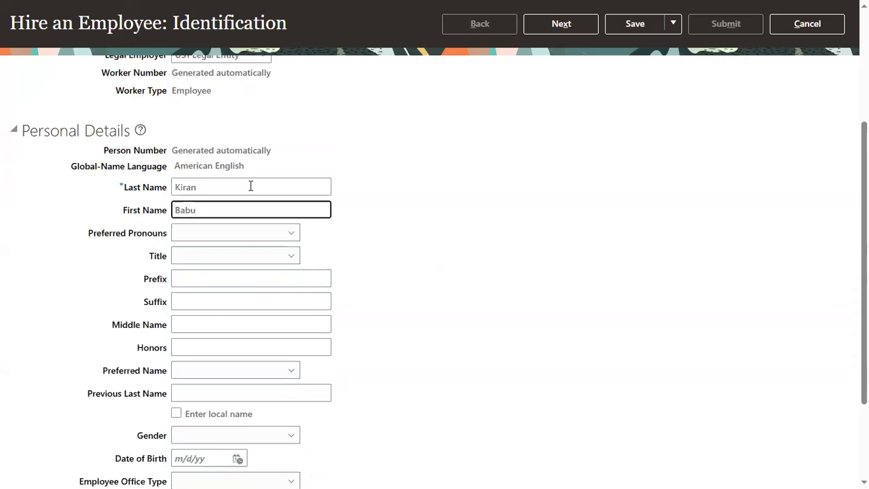
pyautogui.click(473, 283)
# Step: Set the employee's gender to Male and fill in the date of birth
pyautogui.scroll(-2, 472, 284)
pyautogui.click(222, 308)
pyautogui.click(201, 360)
pyautogui.click(203, 334)
pyautogui.click(220, 379)
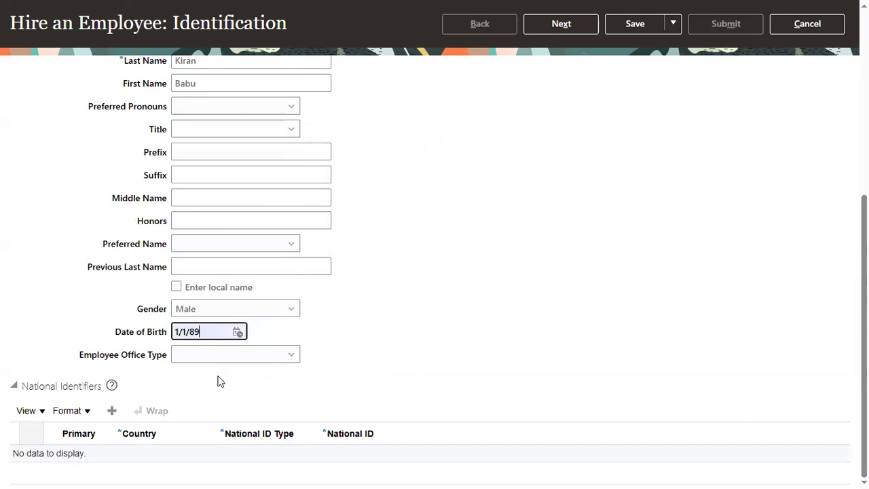
# Step: Add a United States national identifier of type Social Security Number and enter the employee's national ID number
pyautogui.click(112, 411)
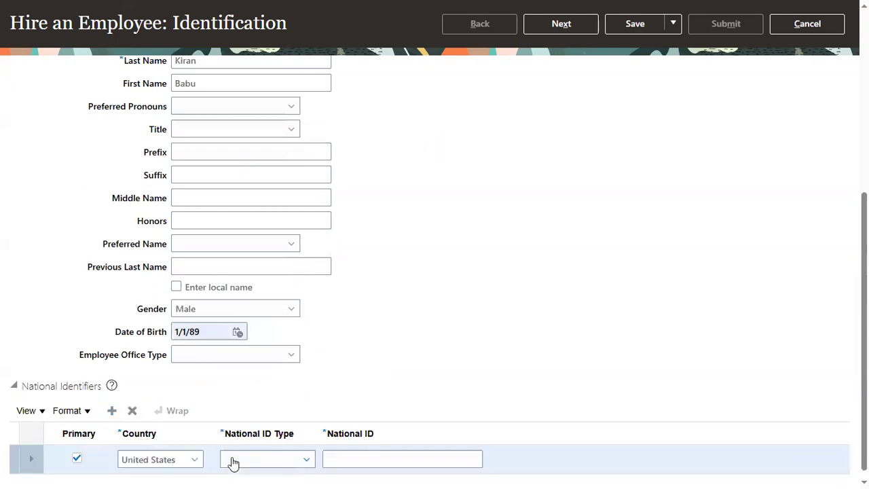
pyautogui.click(238, 457)
pyautogui.click(244, 459)
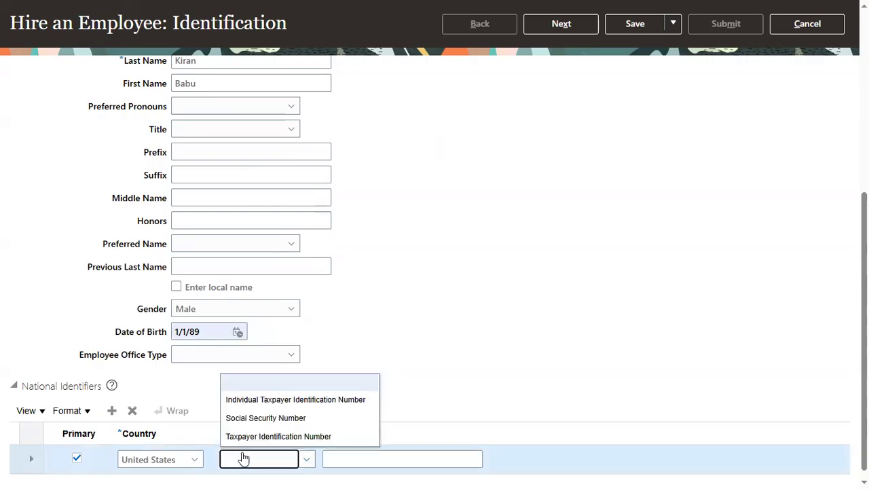
pyautogui.click(270, 417)
pyautogui.click(364, 460)
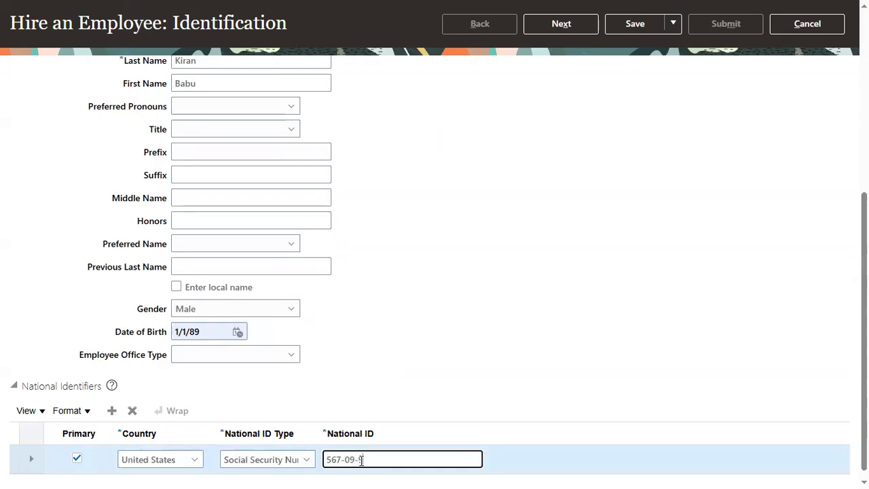
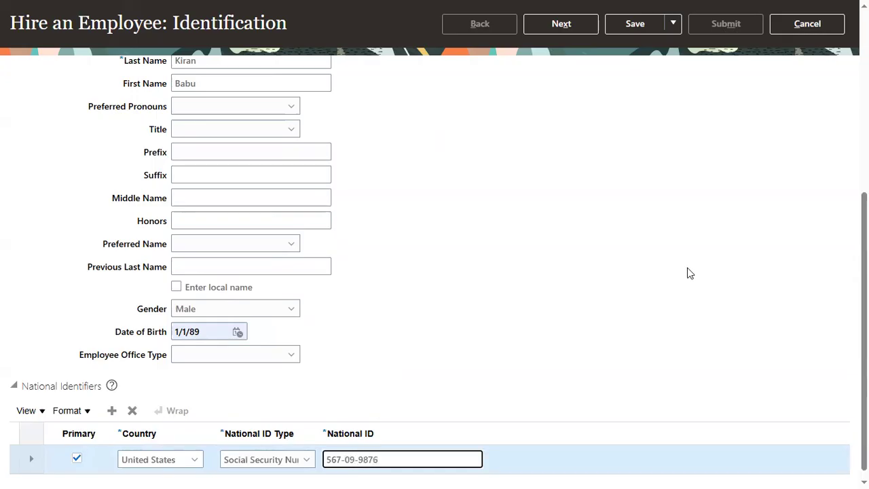
pyautogui.click(687, 268)
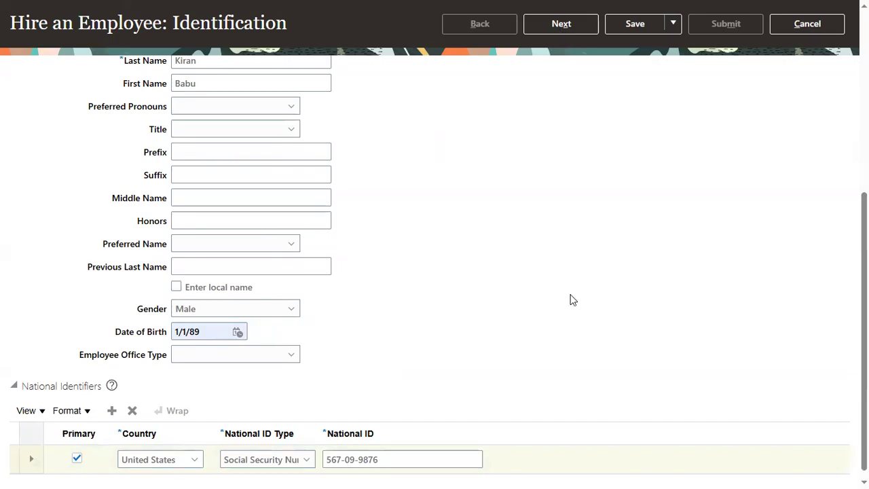
# Step: Set the hire action to Hire and continue to the Person Information page
pyautogui.click(561, 24)
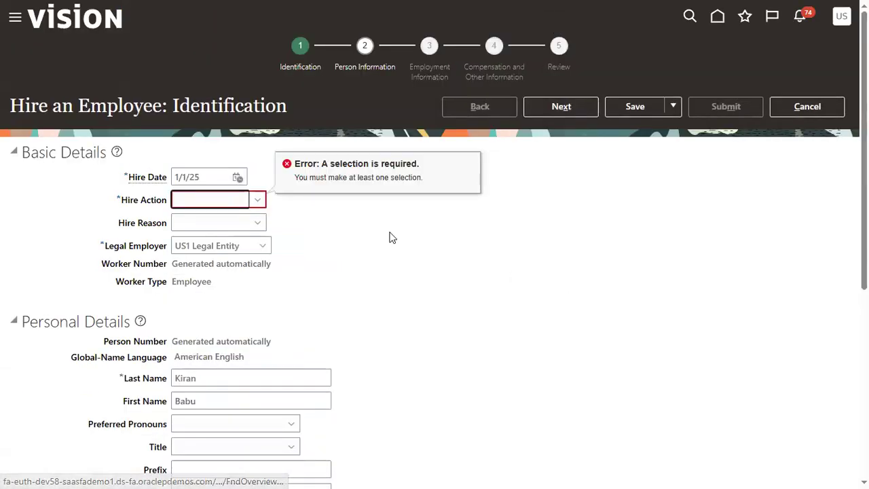
pyautogui.click(201, 205)
pyautogui.click(190, 236)
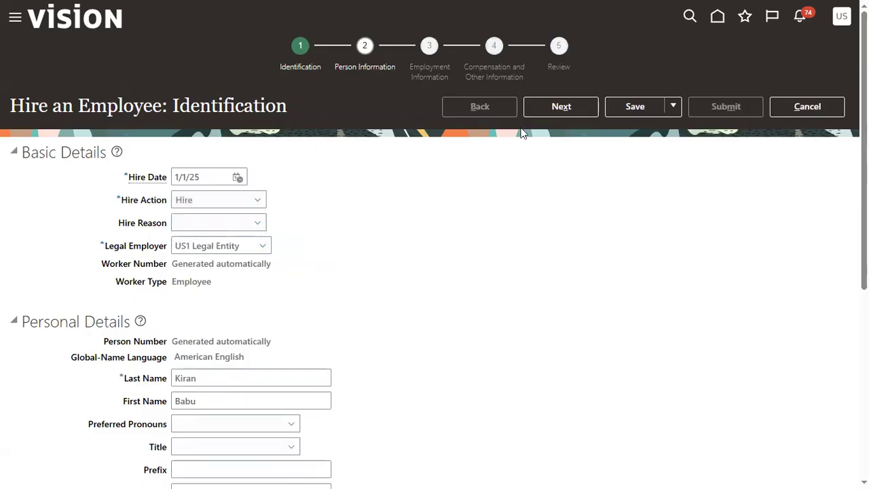
pyautogui.click(549, 104)
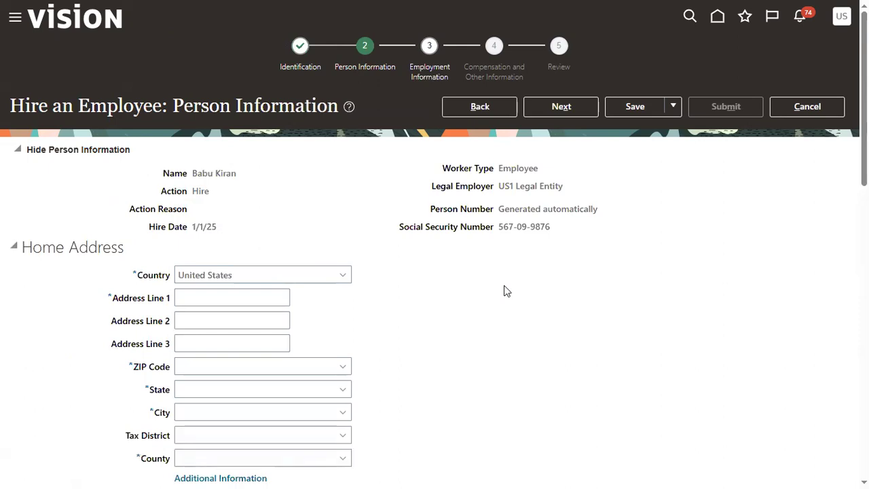
# Step: Fill in the employee's home address from the first saved address entry and continue to Employment Information
pyautogui.click(200, 291)
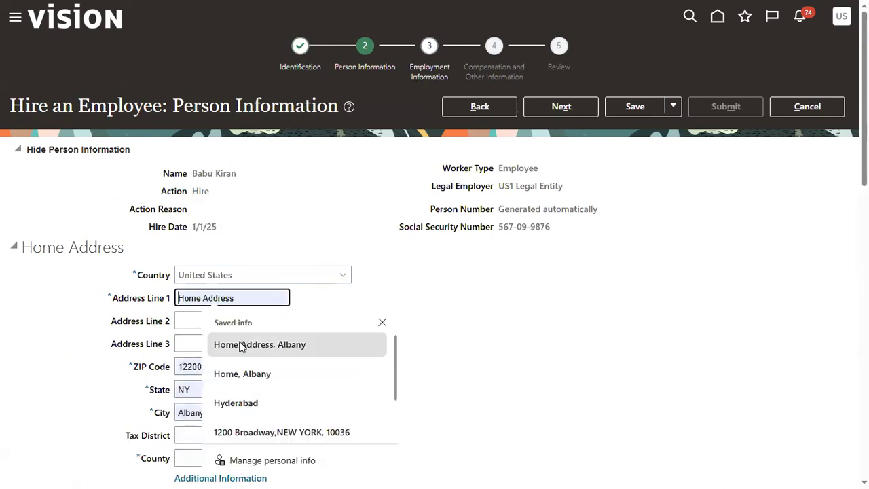
pyautogui.click(239, 344)
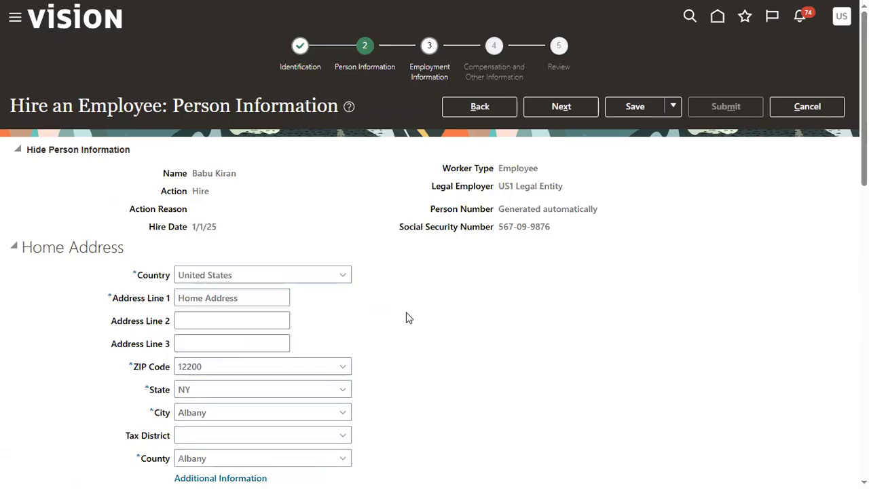
pyautogui.click(560, 107)
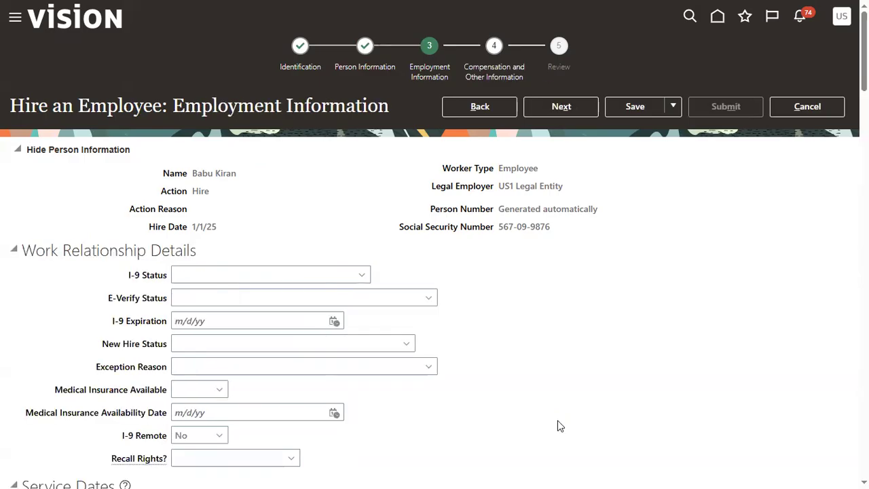
# Step: Collapse Work Relationship Details and set the assignment's business unit to US1 Business Unit
pyautogui.click(16, 254)
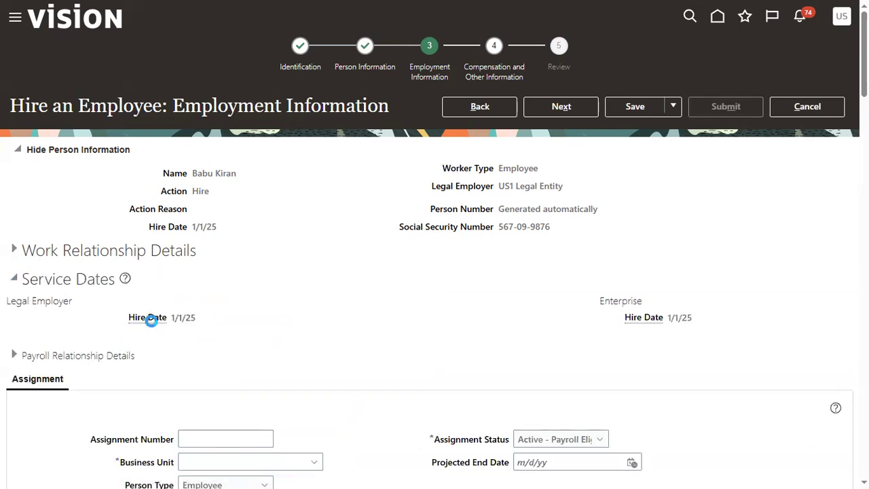
pyautogui.scroll(-2, 163, 323)
pyautogui.click(237, 340)
pyautogui.write('US1')
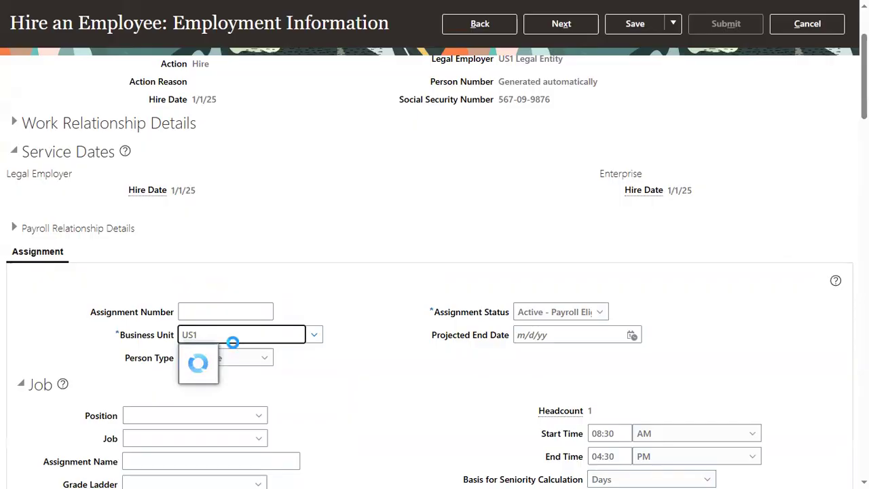
pyautogui.click(209, 359)
# Step: Set the assignment's job to Technical Engineer
pyautogui.scroll(-1, 310, 388)
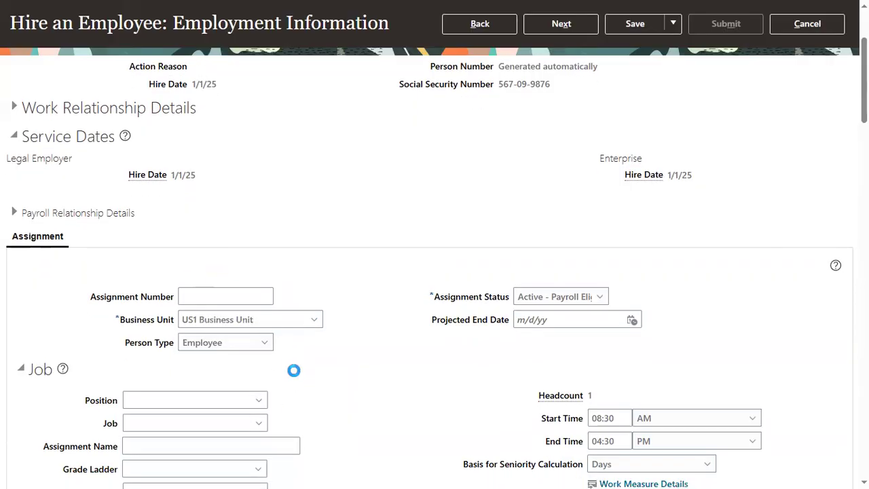
pyautogui.scroll(-3, 293, 370)
pyautogui.click(186, 308)
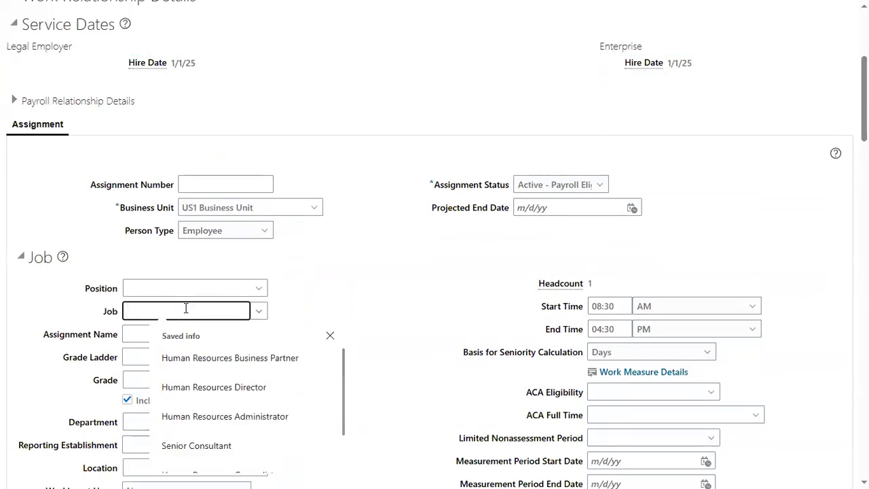
pyautogui.write('Te')
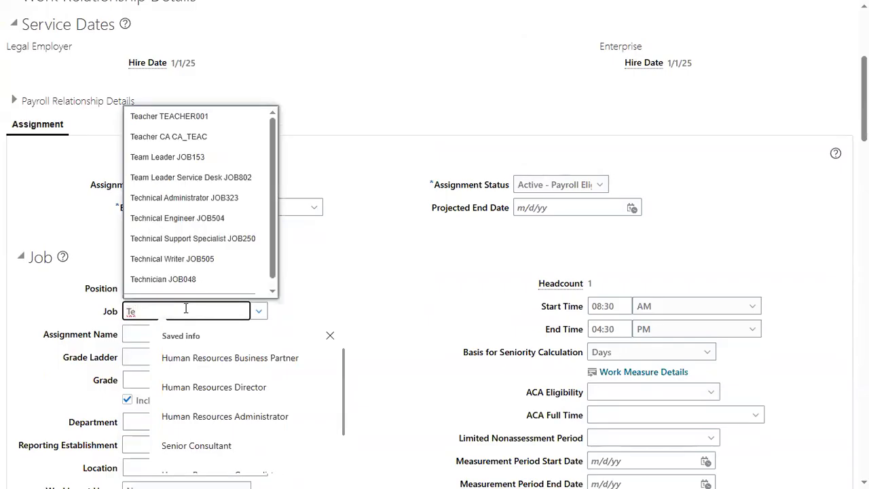
pyautogui.click(206, 220)
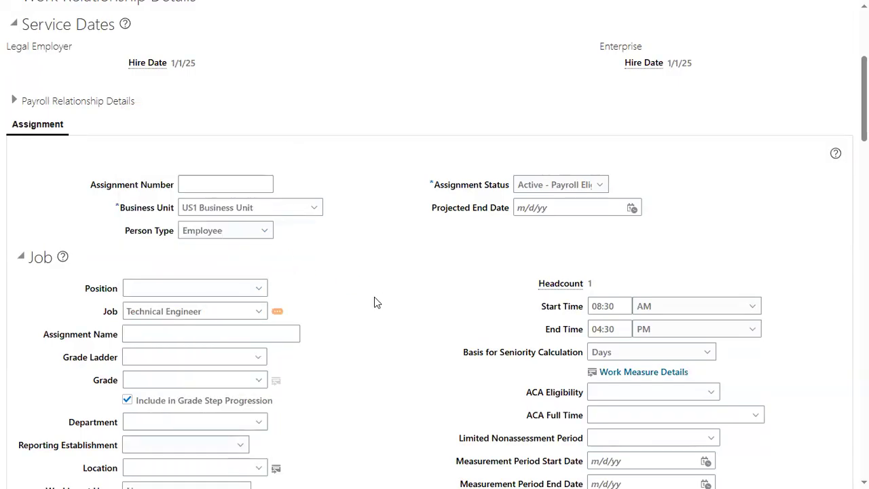
# Step: Set the department to Human Resources US and continue through the compensation page to the hire's Review page
pyautogui.scroll(-2, 284, 387)
pyautogui.click(201, 291)
pyautogui.write('admin')
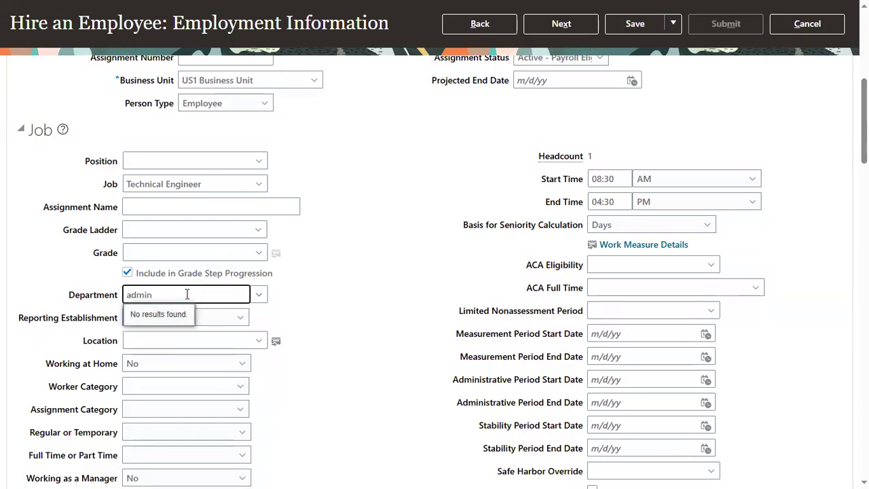
pyautogui.doubleClick(186, 294)
pyautogui.write('Human')
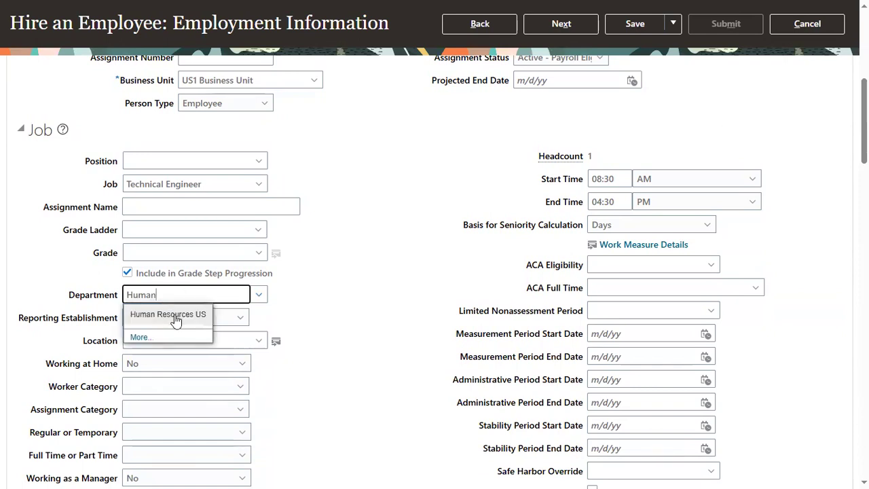
pyautogui.click(176, 315)
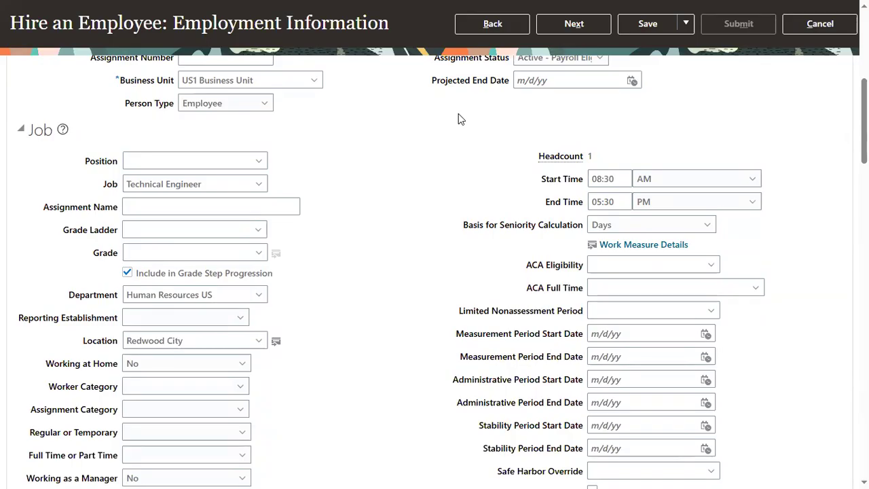
pyautogui.click(574, 24)
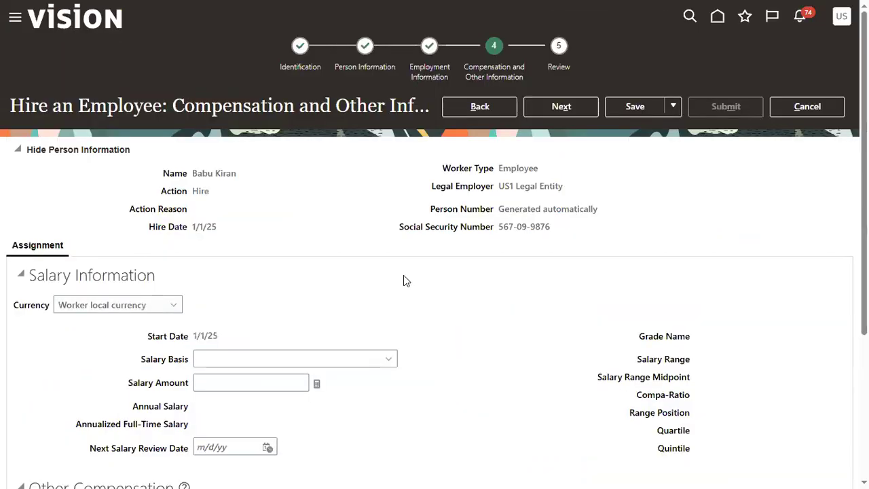
pyautogui.click(561, 106)
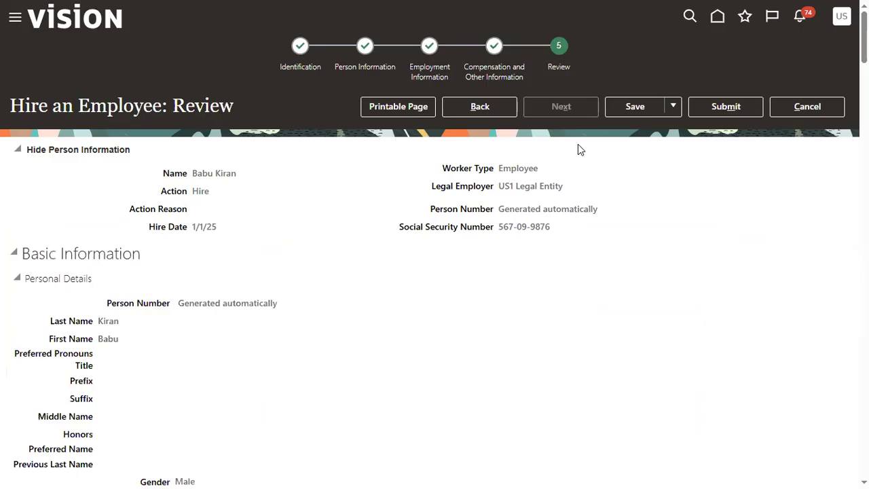
# Step: Submit the reviewed employee hire and confirm the submission
pyautogui.click(724, 106)
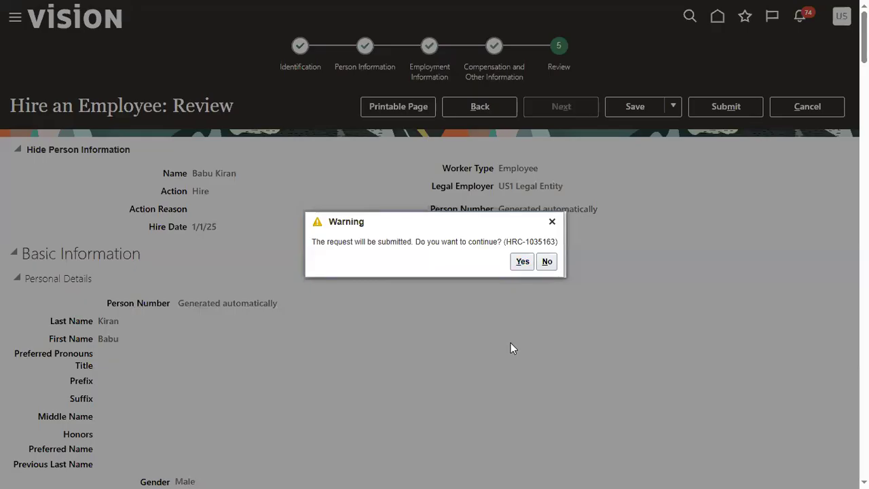
pyautogui.click(523, 264)
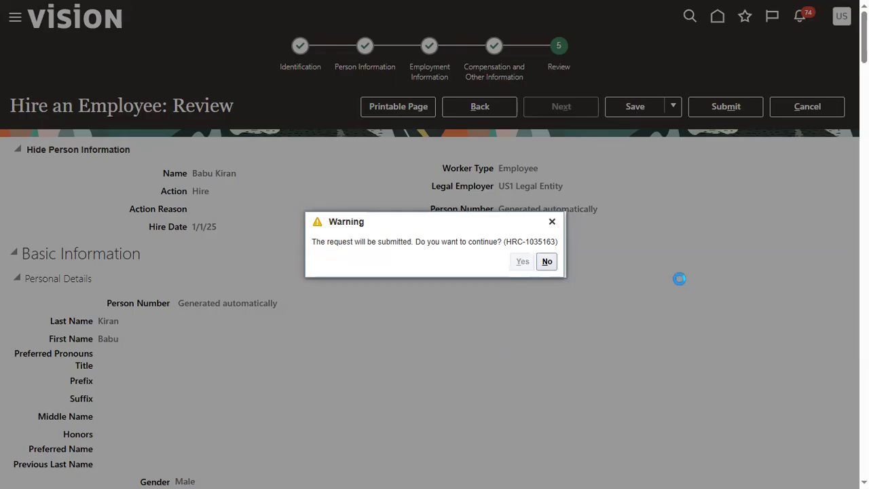
pyautogui.click(469, 263)
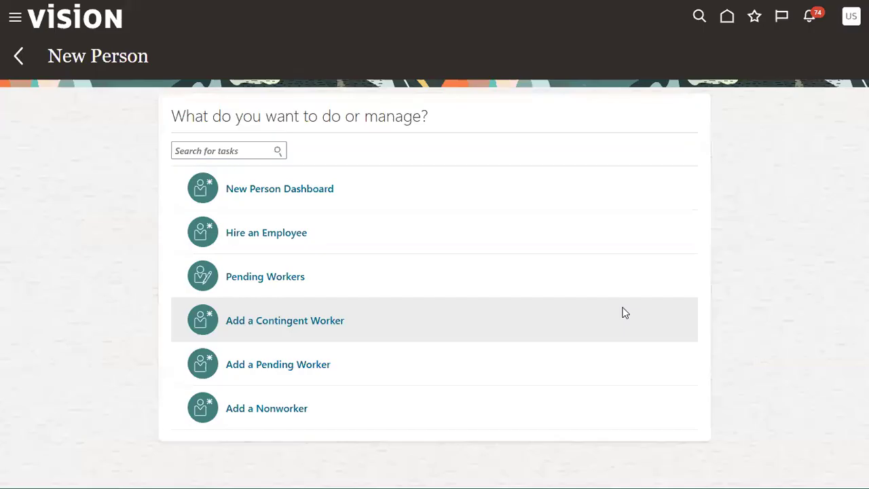
# Step: Open Person Management from My Client Groups and search for the newly hired employee by last name
pyautogui.click(16, 20)
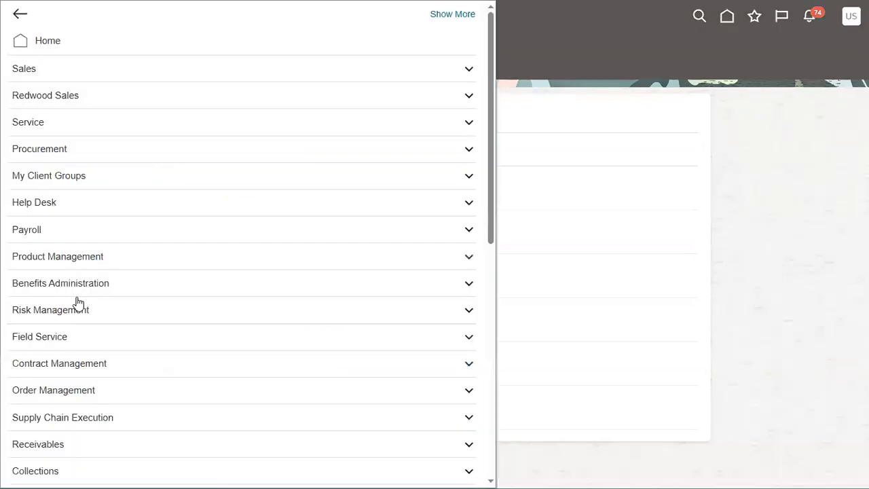
pyautogui.click(71, 175)
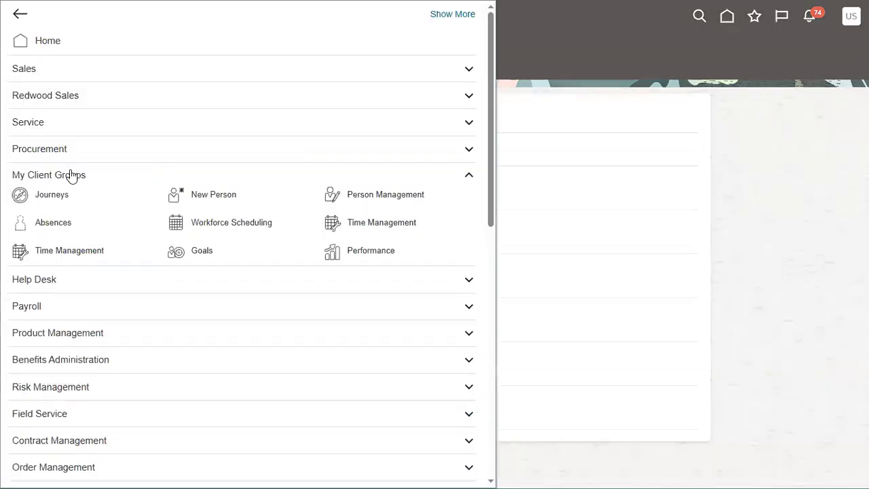
pyautogui.click(374, 197)
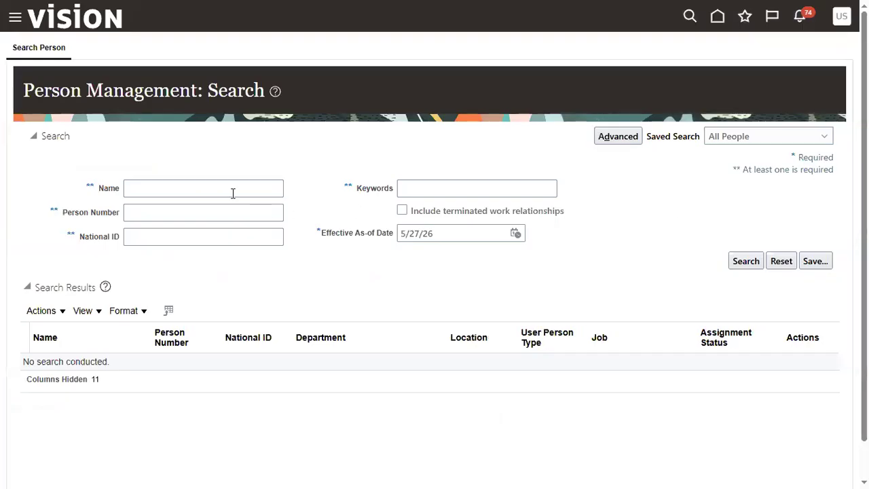
pyautogui.click(233, 192)
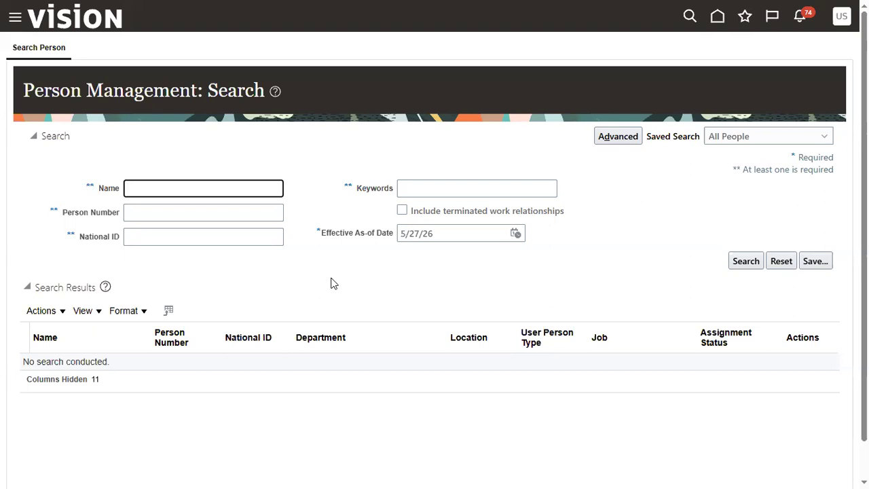
pyautogui.write('Kiran')
pyautogui.press('Return')
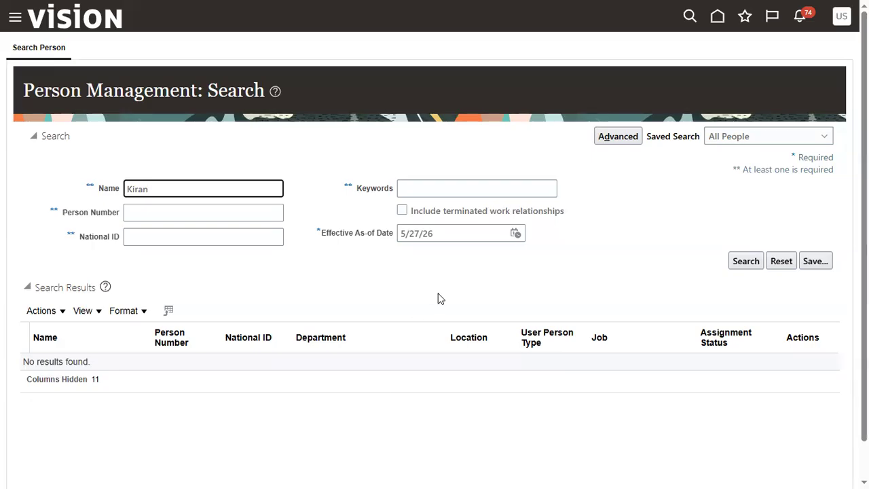
pyautogui.click(745, 261)
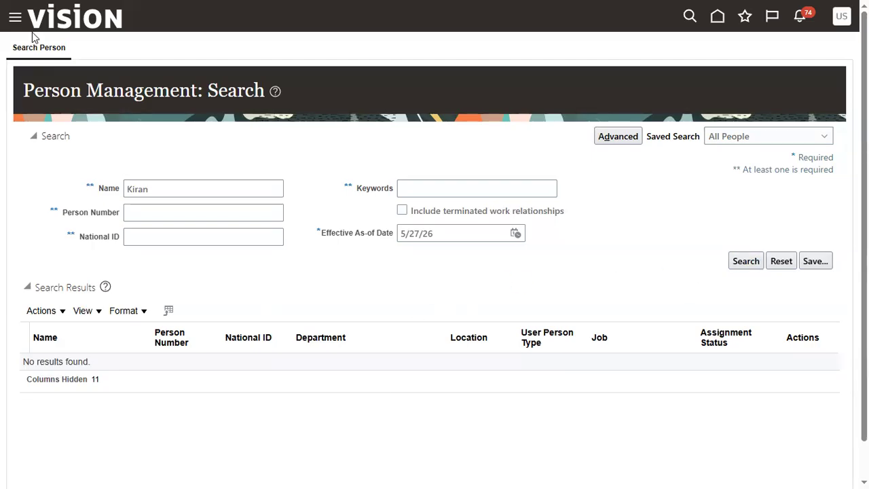
# Step: Open the Transaction Console and remove the Failed status filter from the transaction list
pyautogui.click(15, 17)
pyautogui.scroll(-10, 85, 368)
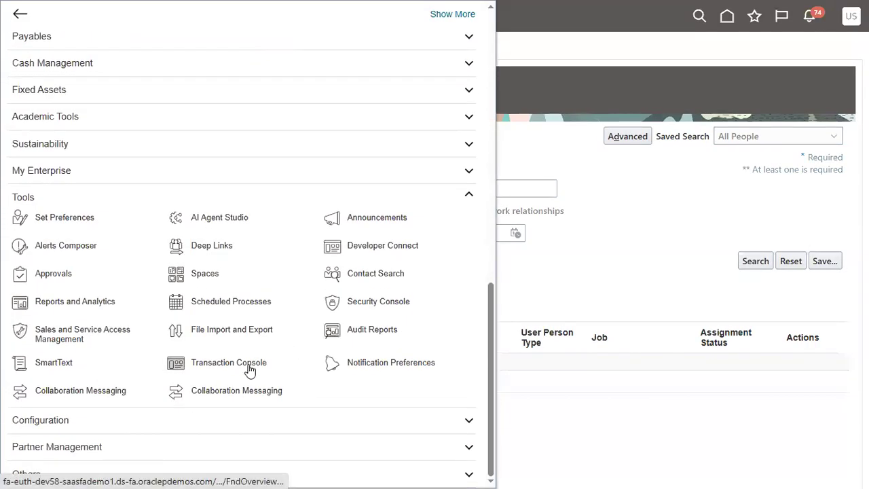
pyautogui.click(250, 366)
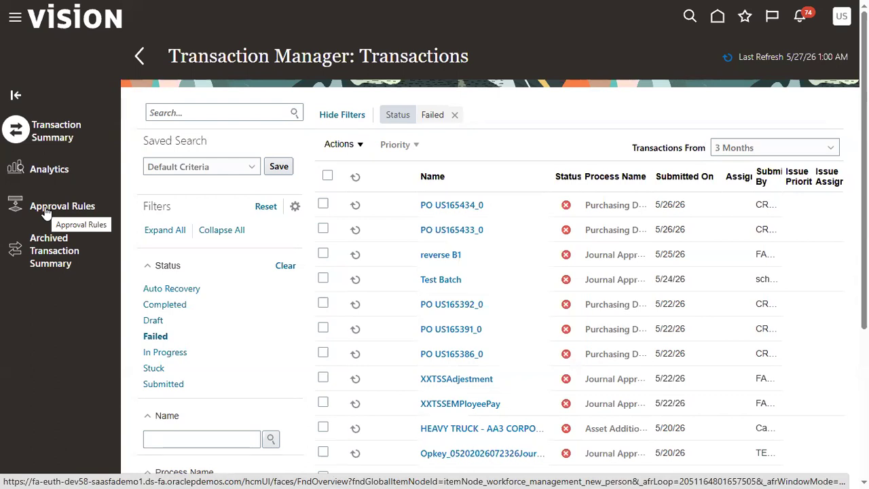
pyautogui.click(455, 115)
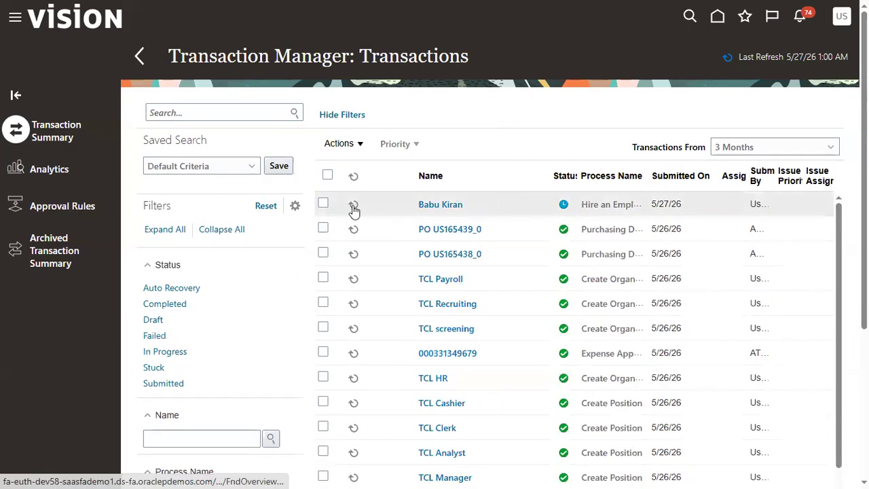
# Step: Open the new employee's Hire an Employee transaction and examine its issue details and resolution
pyautogui.click(432, 206)
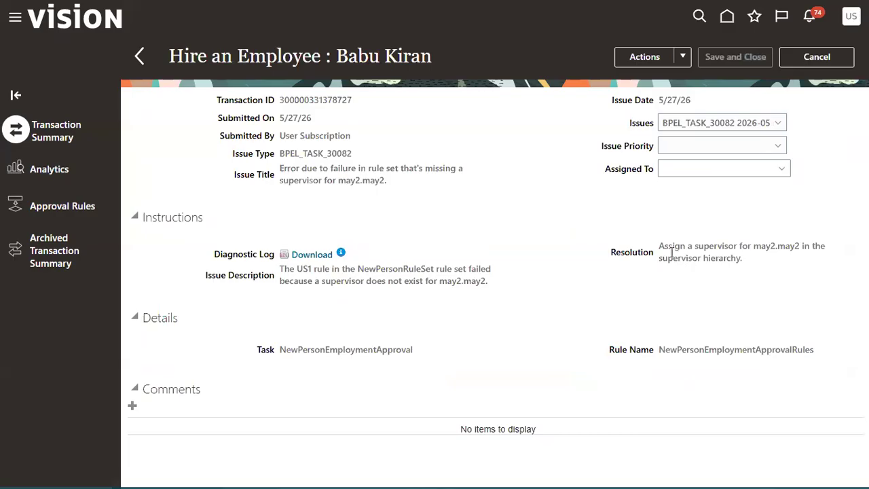
pyautogui.moveTo(659, 249); pyautogui.dragTo(730, 259)
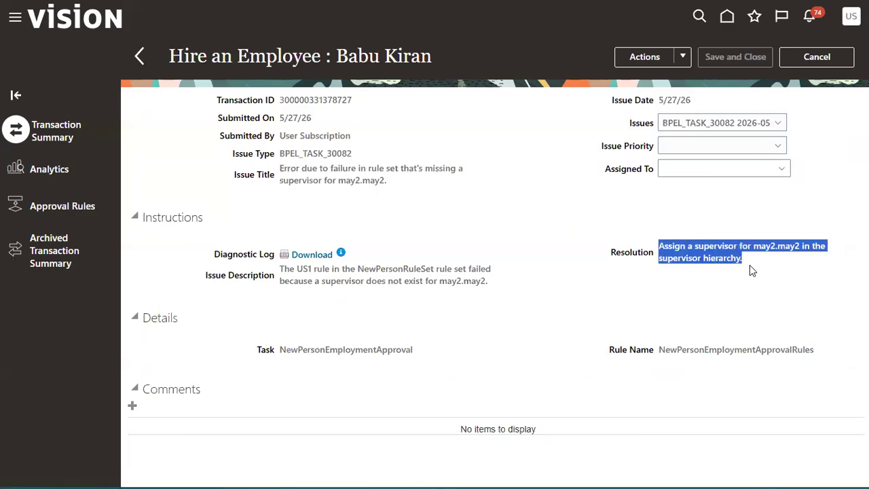
pyautogui.click(727, 279)
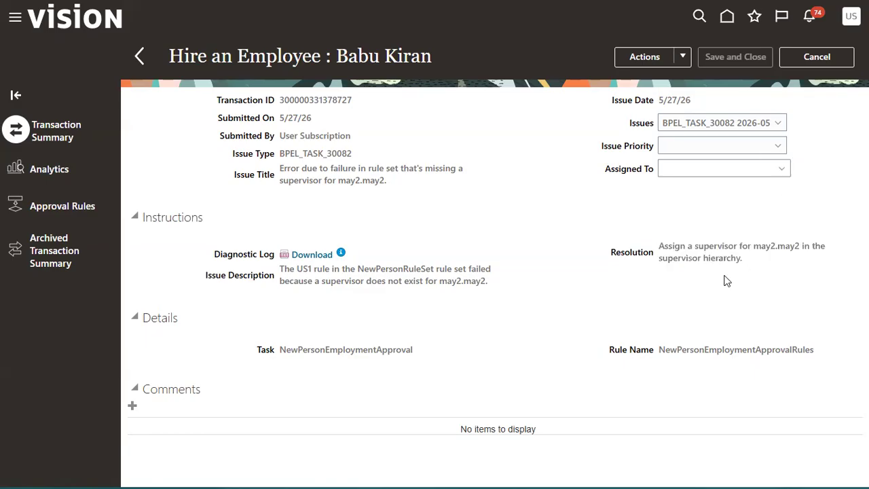
# Step: Find the approval rules matching "Emp" and turn on Bypass Approvals for the Hire an Employee process
pyautogui.click(88, 205)
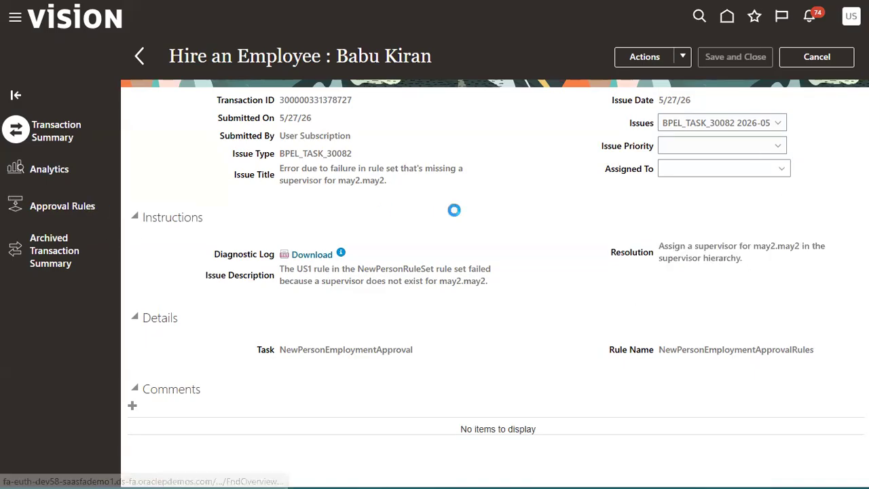
pyautogui.click(272, 123)
pyautogui.write('Emp')
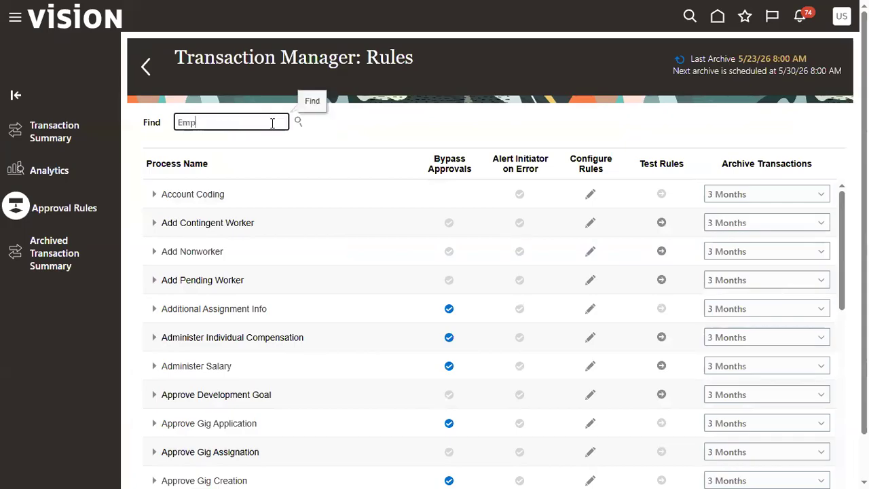
pyautogui.press('Return')
pyautogui.click(243, 298)
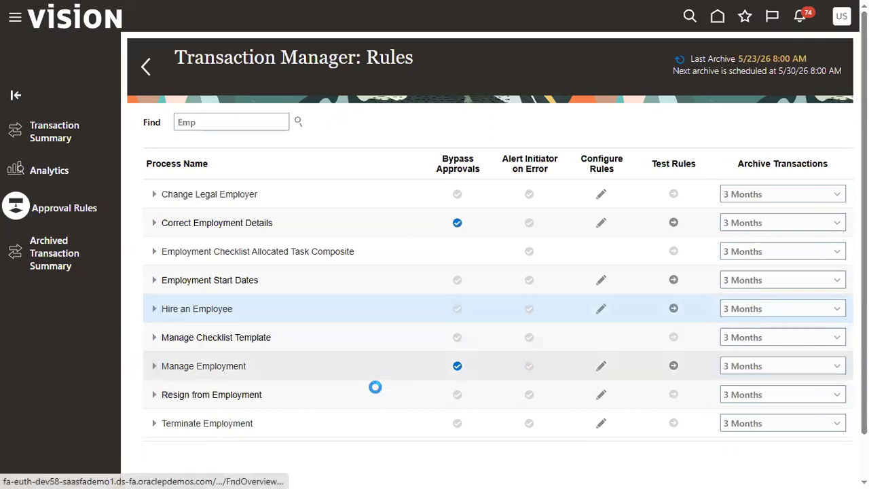
# Step: Start a new Hire an Employee process from New Person in My Client Groups
pyautogui.click(15, 18)
pyautogui.click(73, 176)
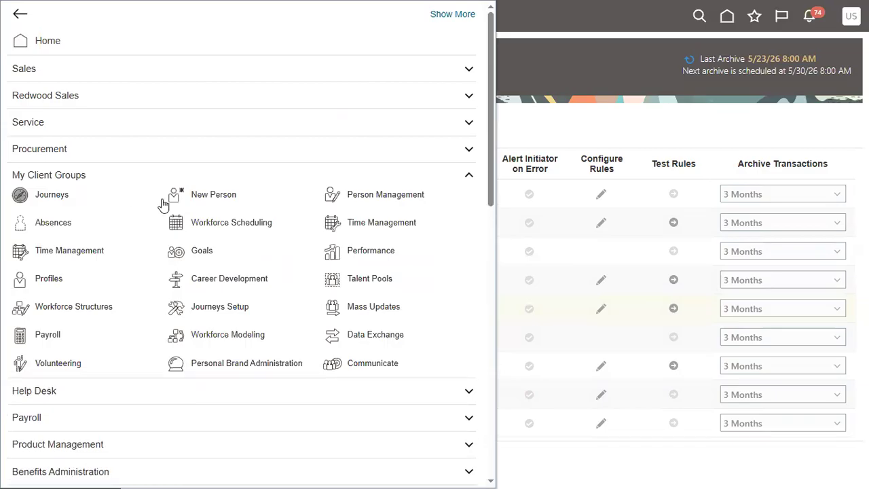
pyautogui.click(214, 195)
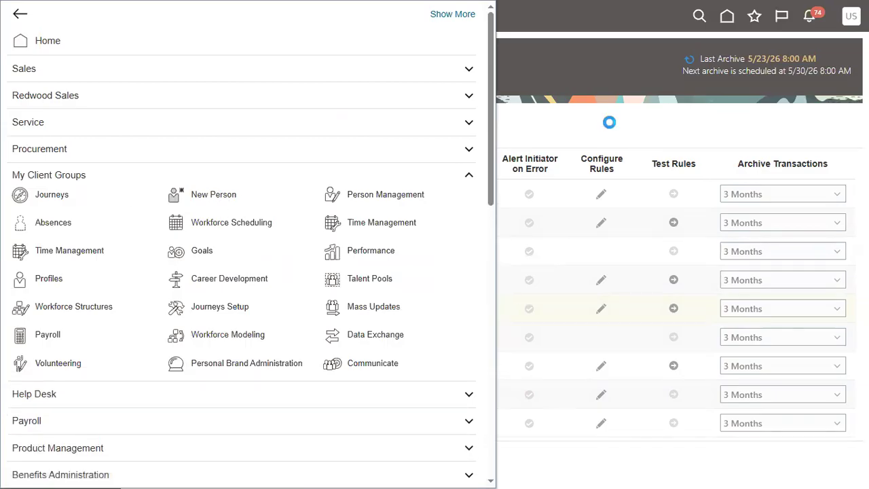
pyautogui.click(235, 236)
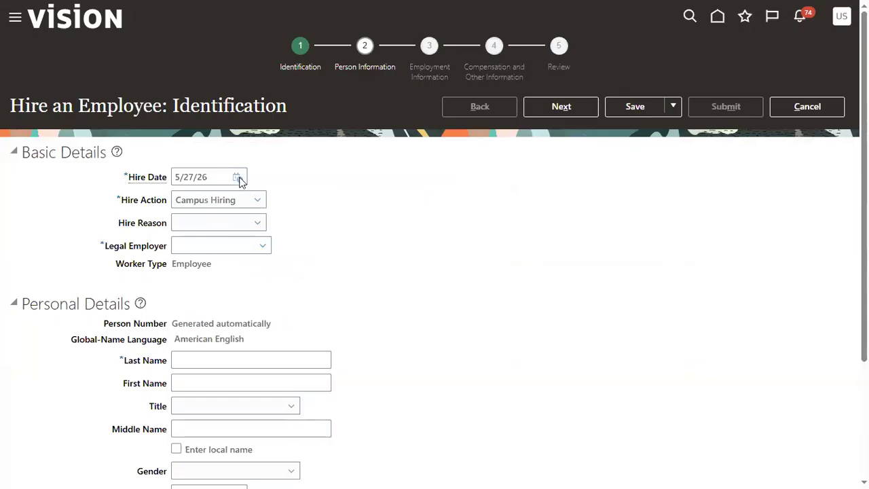
# Step: Set the hire date to 5/8/24
pyautogui.click(246, 177)
pyautogui.click(239, 178)
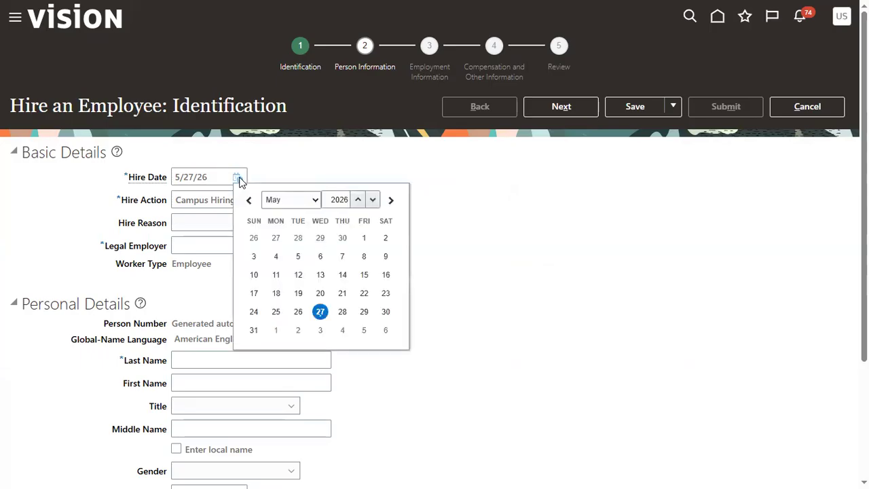
pyautogui.click(372, 201)
pyautogui.click(372, 200)
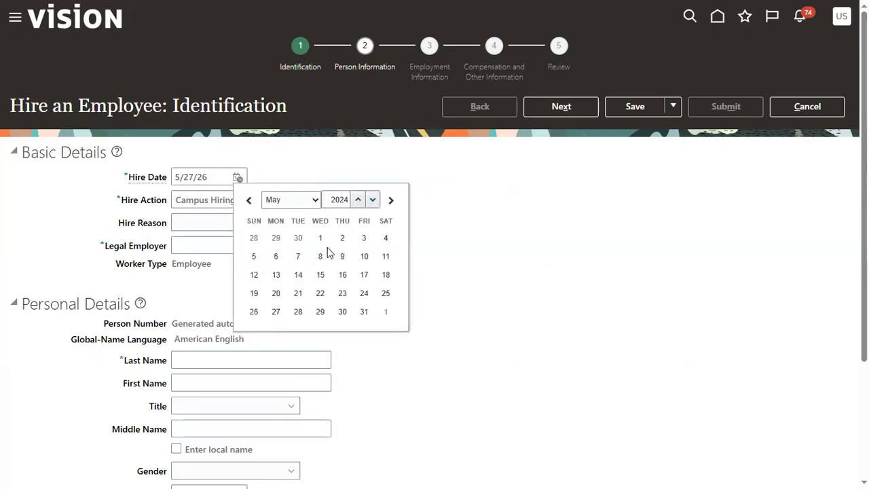
pyautogui.click(320, 256)
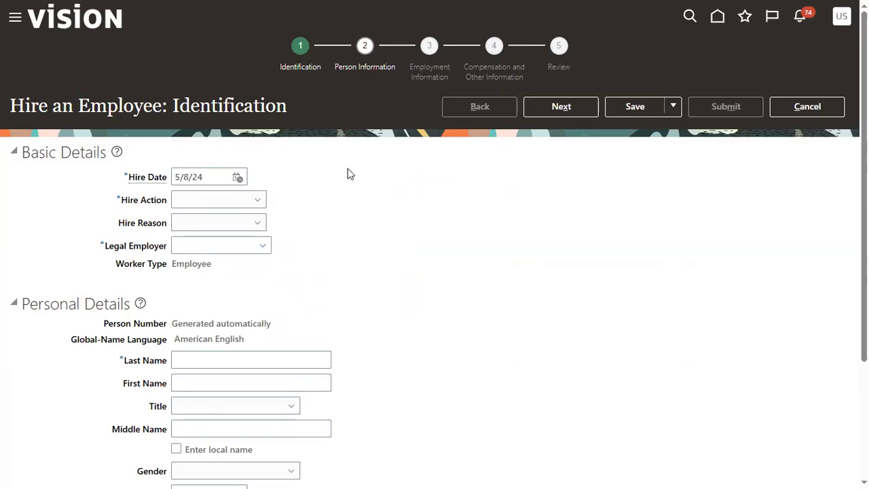
# Step: Set the hire action to Hire and the legal employer to US1 Legal Entity
pyautogui.click(213, 199)
pyautogui.click(202, 233)
pyautogui.click(204, 243)
pyautogui.write('US1')
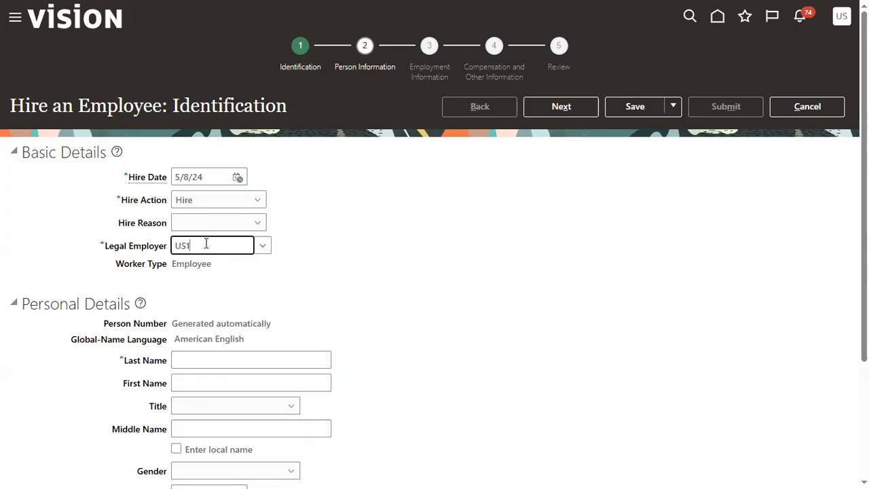
pyautogui.click(213, 271)
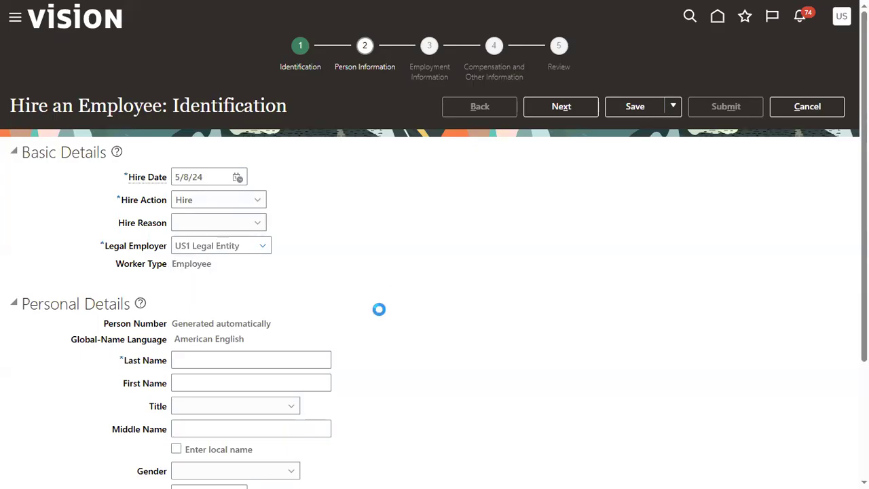
# Step: Enter EMP1 as both the last name and the first name in Personal Details
pyautogui.scroll(-3, 283, 197)
pyautogui.click(273, 220)
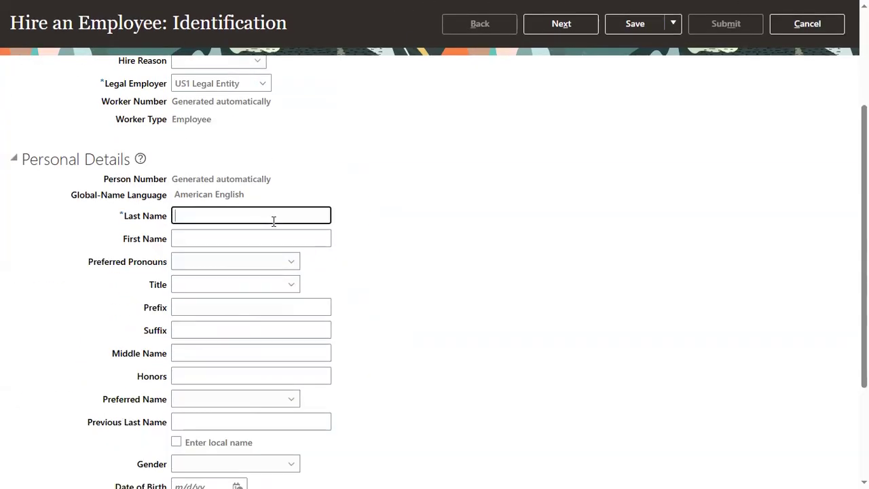
pyautogui.write('EMP1')
pyautogui.press('Tab')
pyautogui.write('EMP1')
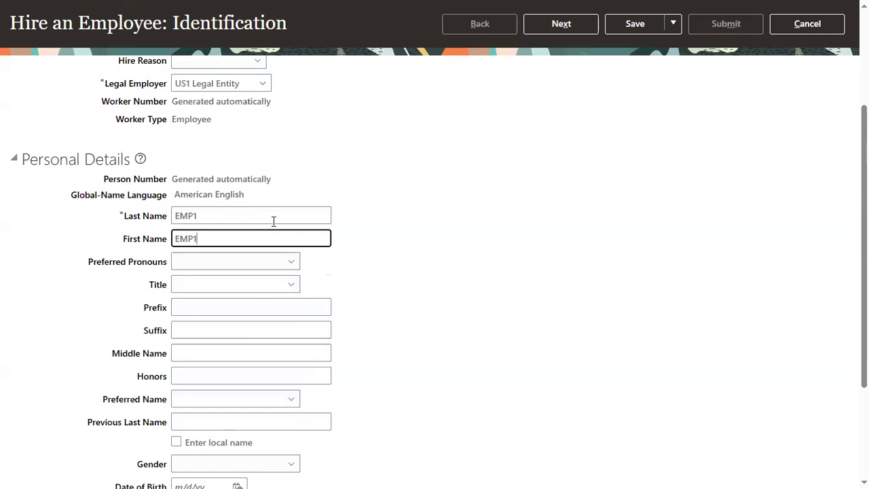
pyautogui.click(557, 292)
# Step: Set the employee's gender to Male and fill in the date of birth
pyautogui.scroll(-3, 506, 295)
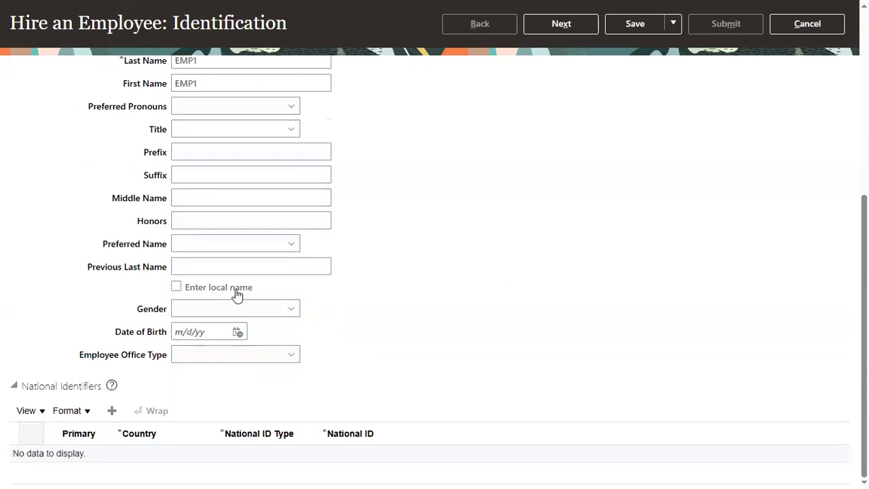
pyautogui.click(264, 310)
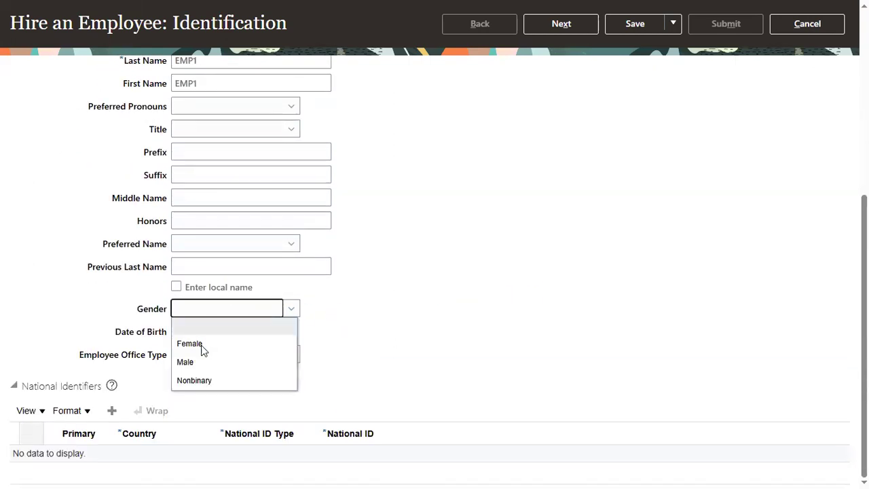
pyautogui.click(189, 362)
pyautogui.click(199, 332)
pyautogui.write('1/1/89')
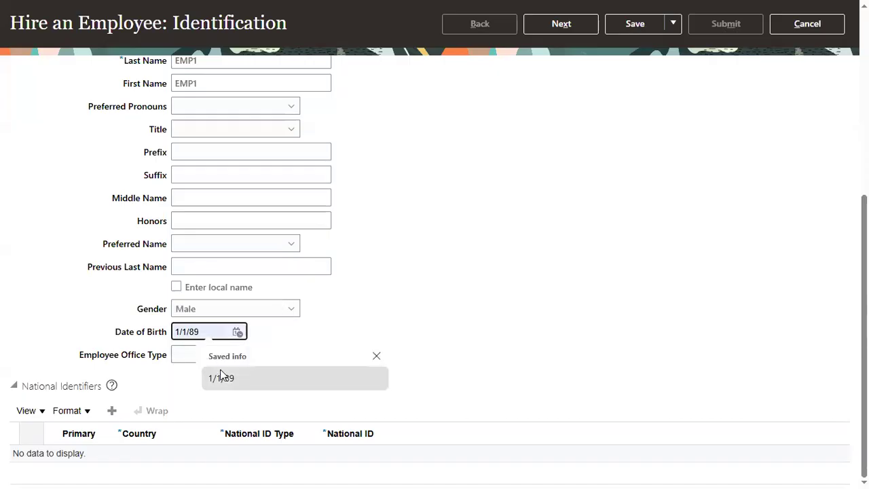
pyautogui.click(209, 379)
# Step: Add a United States Social Security Number national identifier with the employee's number and continue to Person Information
pyautogui.click(112, 411)
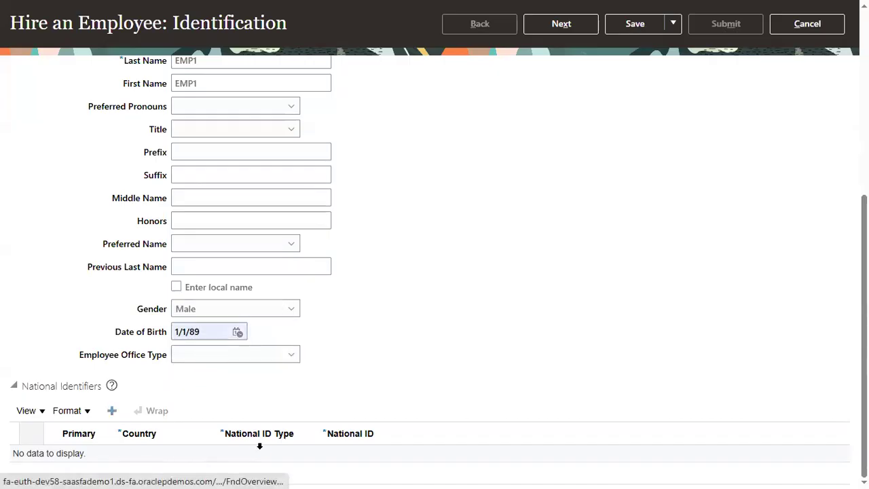
pyautogui.click(283, 466)
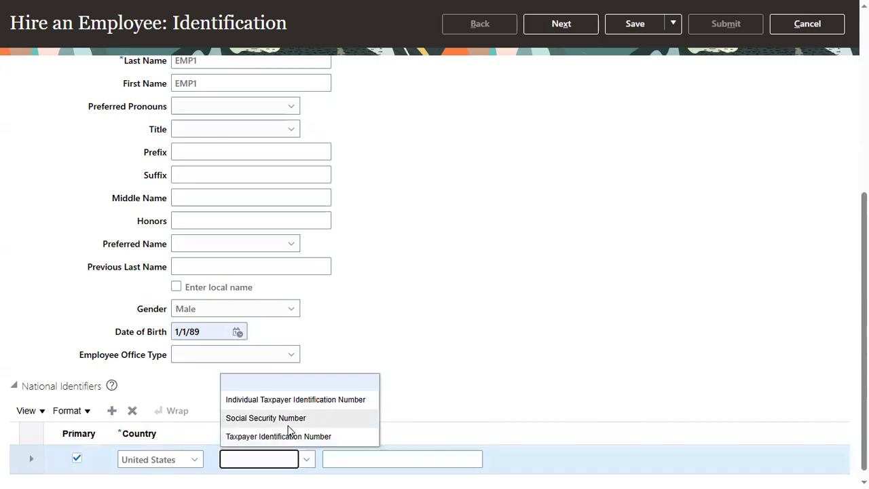
pyautogui.click(290, 420)
pyautogui.click(341, 459)
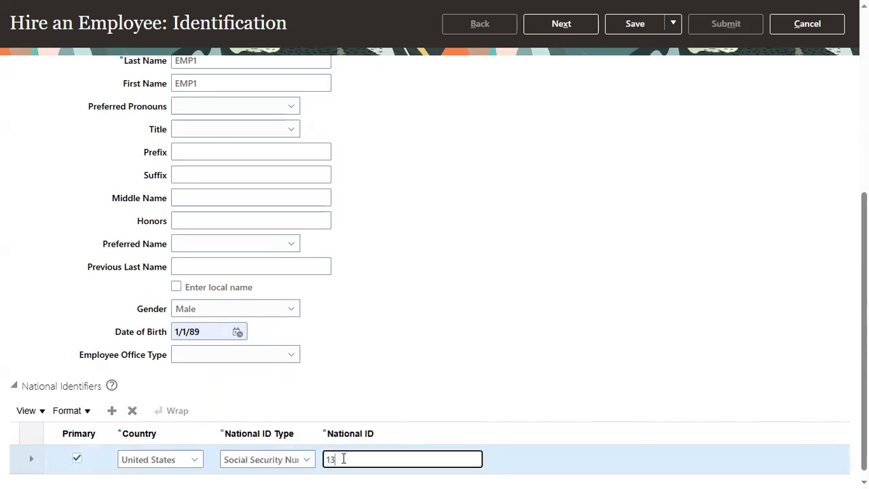
pyautogui.click(561, 24)
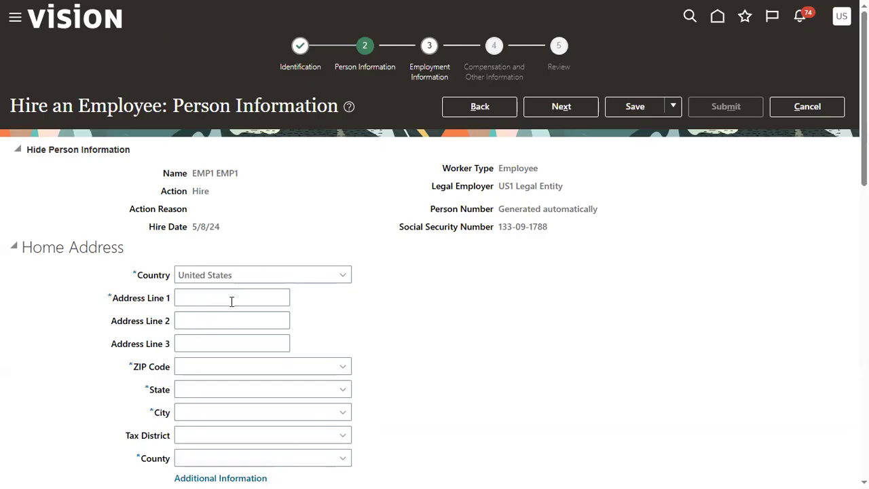
# Step: Fill in the employee's United States home address, including ZIP code, state, city and county, and continue to Employment Information
pyautogui.click(231, 301)
pyautogui.click(297, 345)
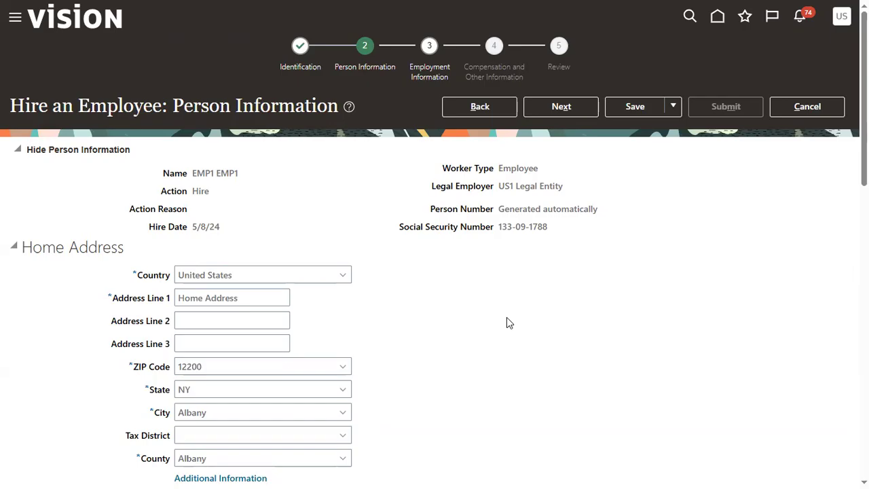
pyautogui.click(552, 109)
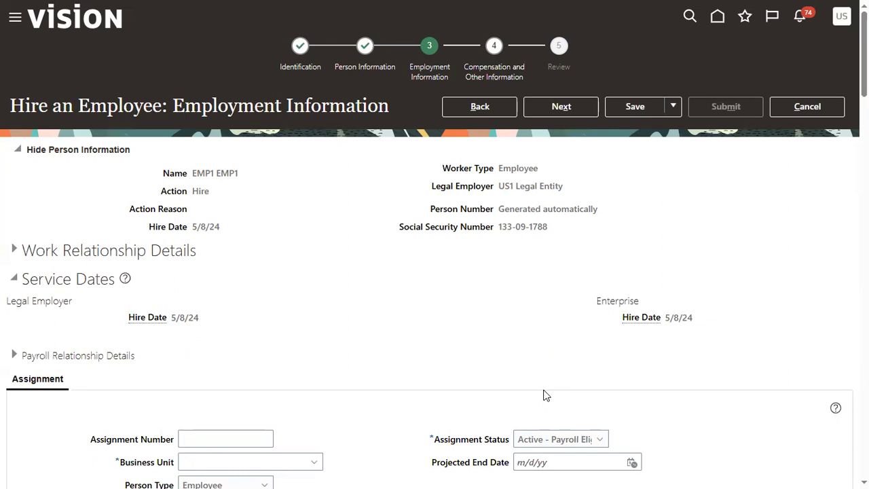
# Step: Set the assignment's business unit to US1 Business Unit
pyautogui.click(279, 465)
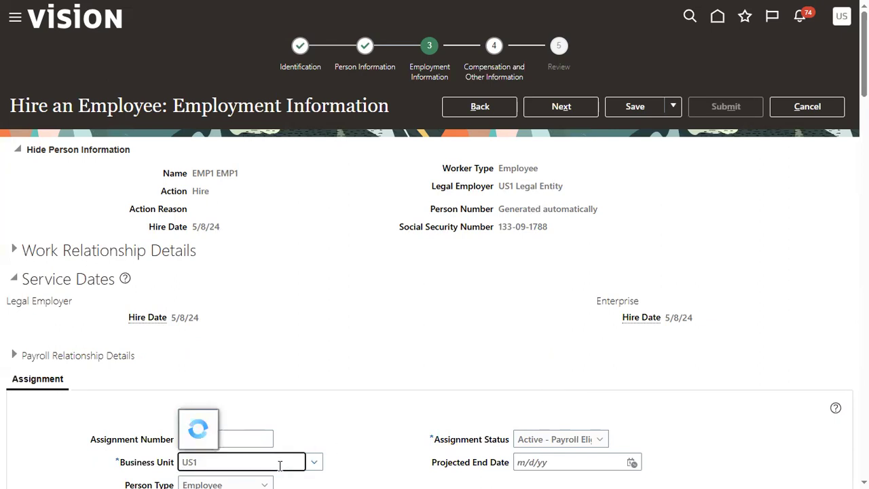
pyautogui.write('US1')
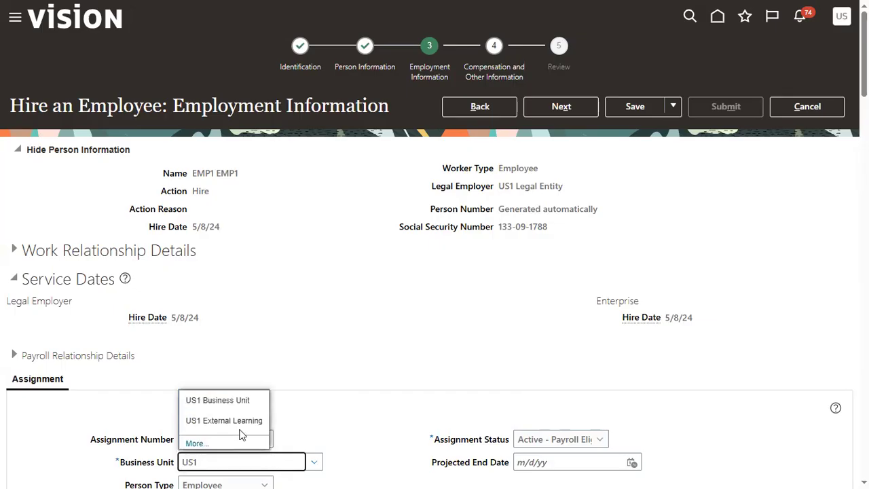
pyautogui.click(227, 402)
# Step: Set the assignment's job to Human Resources Business Partner
pyautogui.scroll(-4, 313, 411)
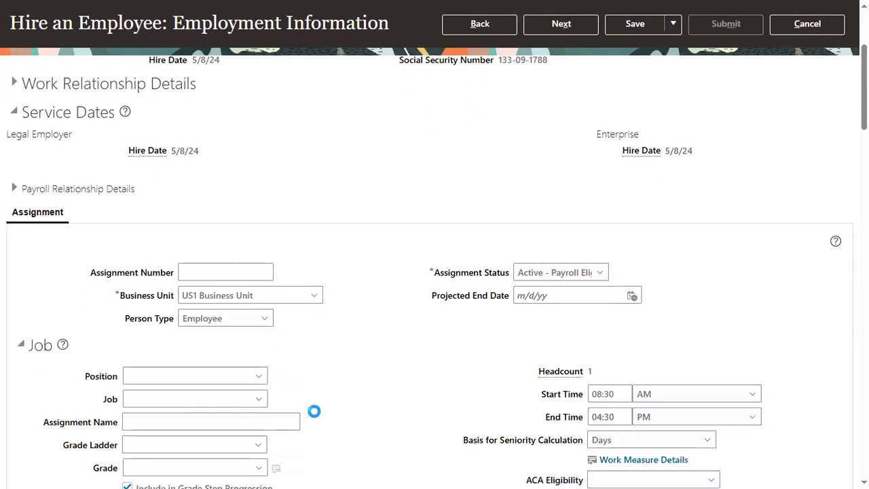
pyautogui.click(211, 308)
pyautogui.write('HUM')
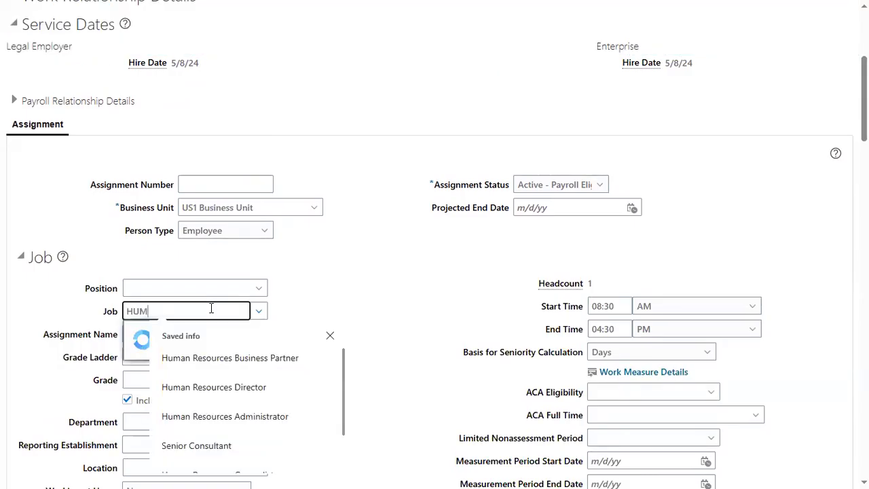
pyautogui.click(134, 359)
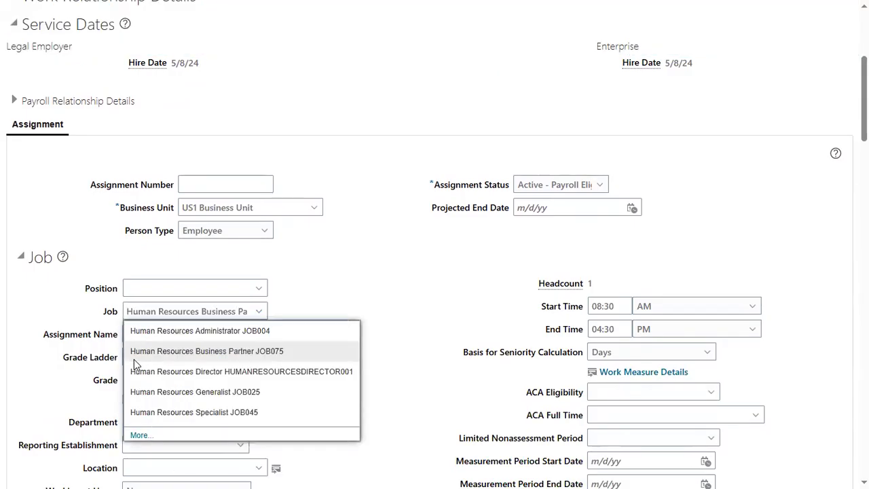
pyautogui.click(421, 297)
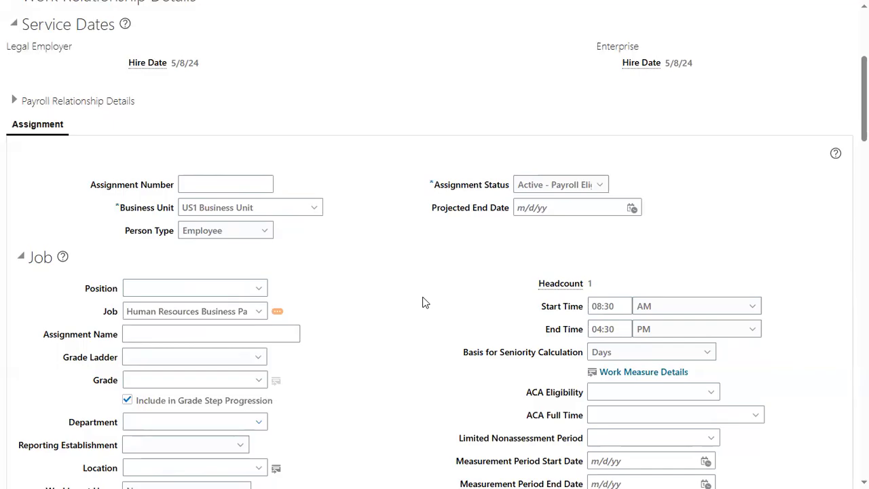
# Step: Set the assignment's department to Human Resources US
pyautogui.scroll(-2, 281, 380)
pyautogui.click(214, 295)
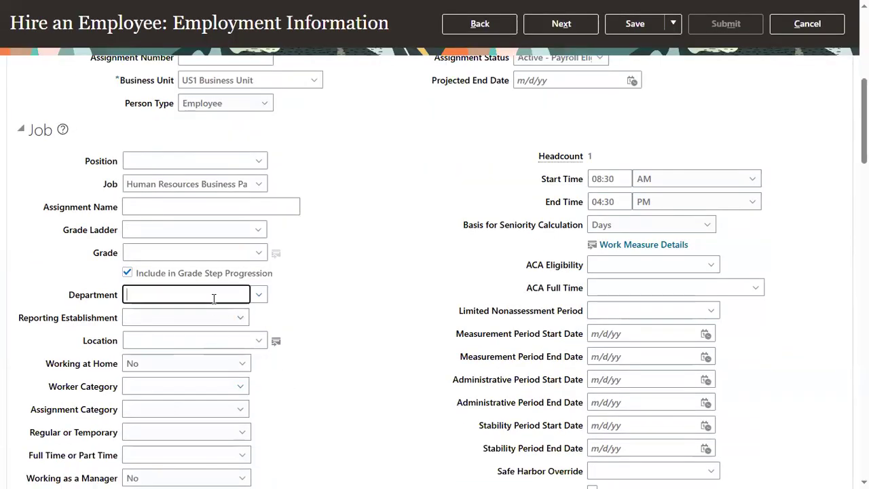
pyautogui.write('HUM')
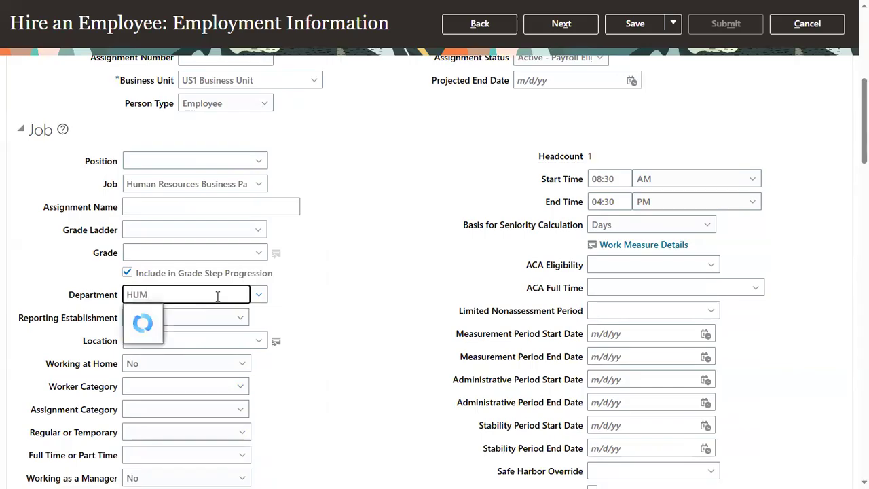
pyautogui.click(176, 316)
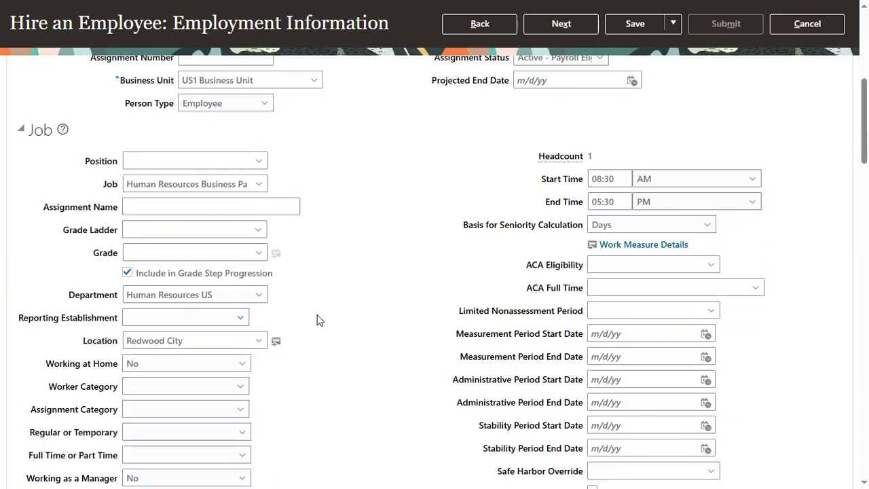
# Step: Continue past Compensation and Other Information without adding salary details, then submit EMP1's hire from the Review page and confirm the submission
pyautogui.scroll(-1, 378, 317)
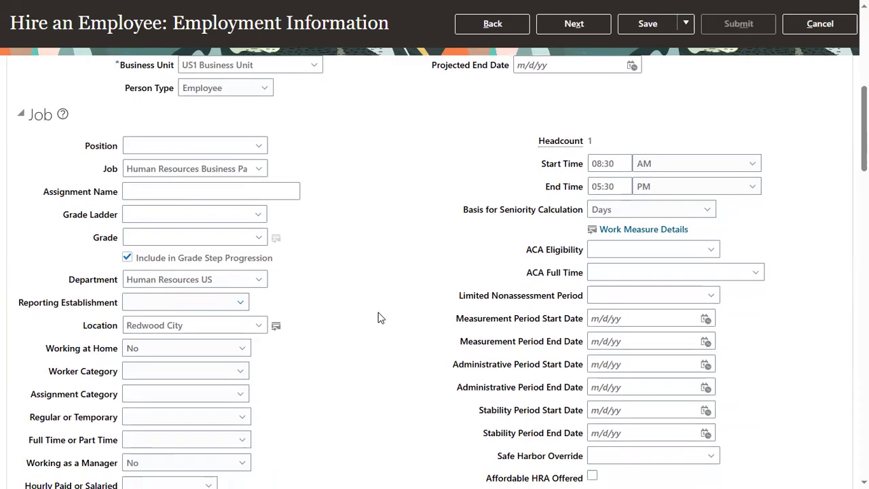
pyautogui.scroll(4, 400, 304)
pyautogui.scroll(2, 422, 290)
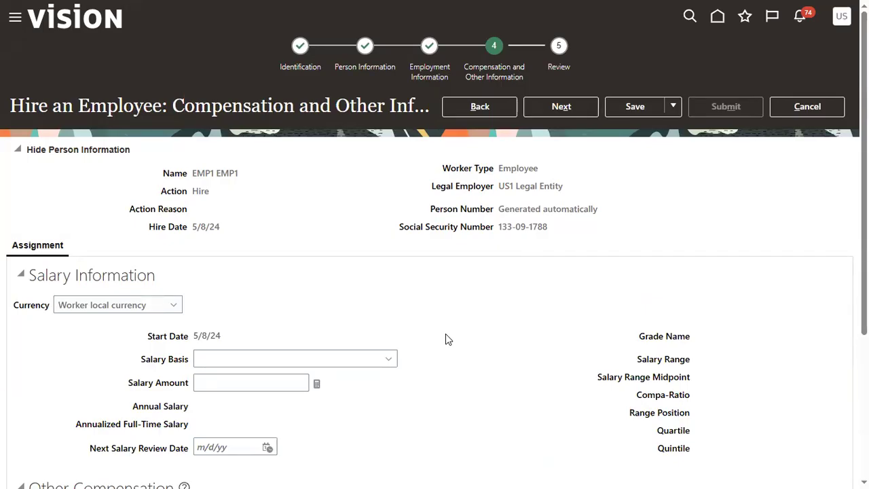
pyautogui.click(568, 106)
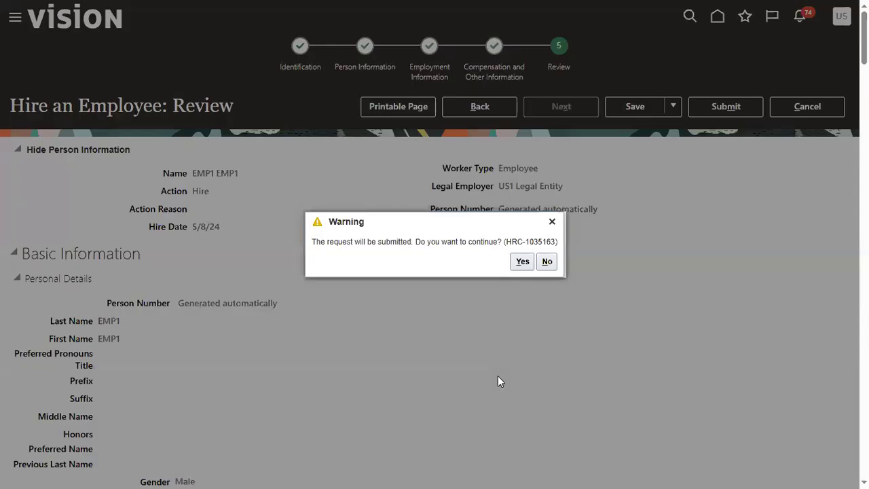
pyautogui.click(521, 262)
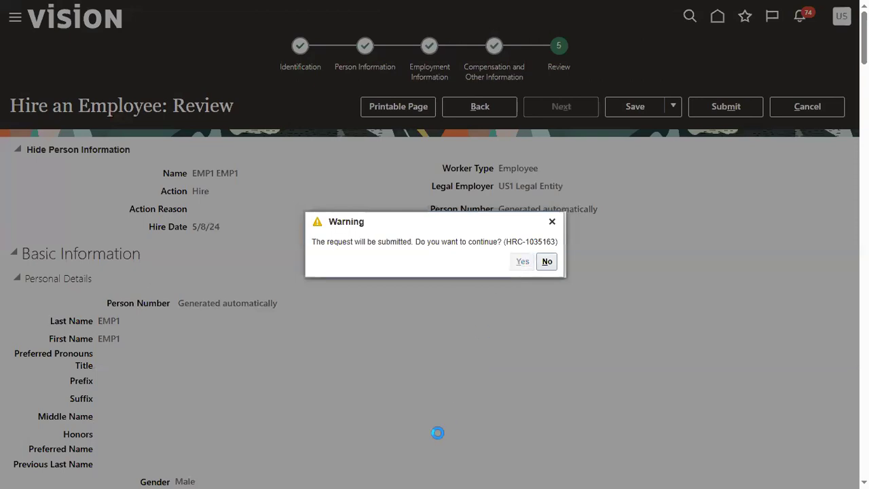
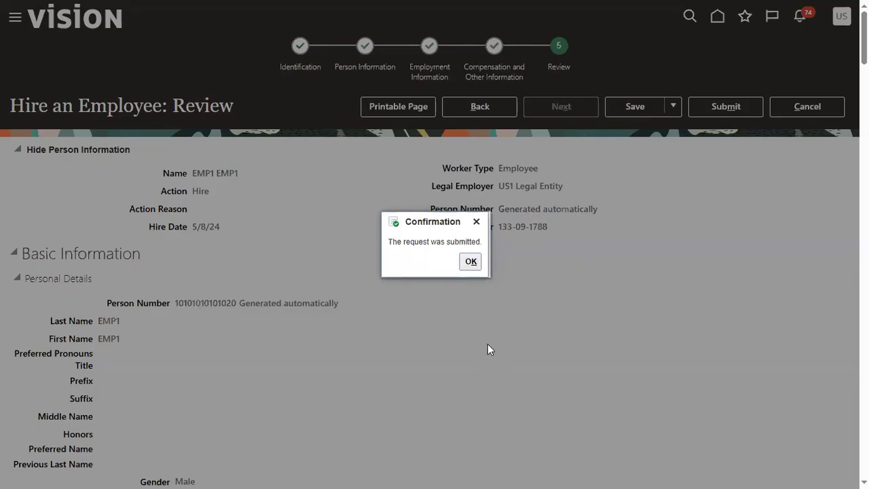
# Step: Dismiss the submission confirmation, then search Person Management for people named EMP1
pyautogui.click(468, 262)
pyautogui.click(15, 19)
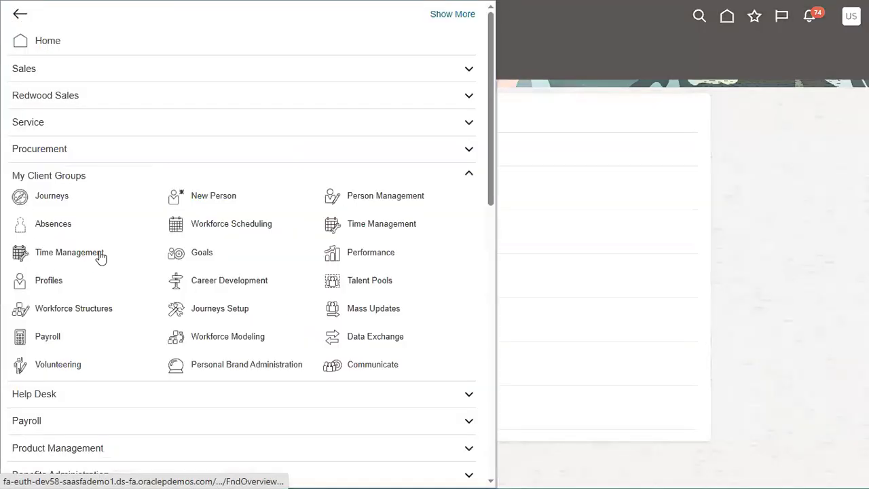
pyautogui.click(361, 206)
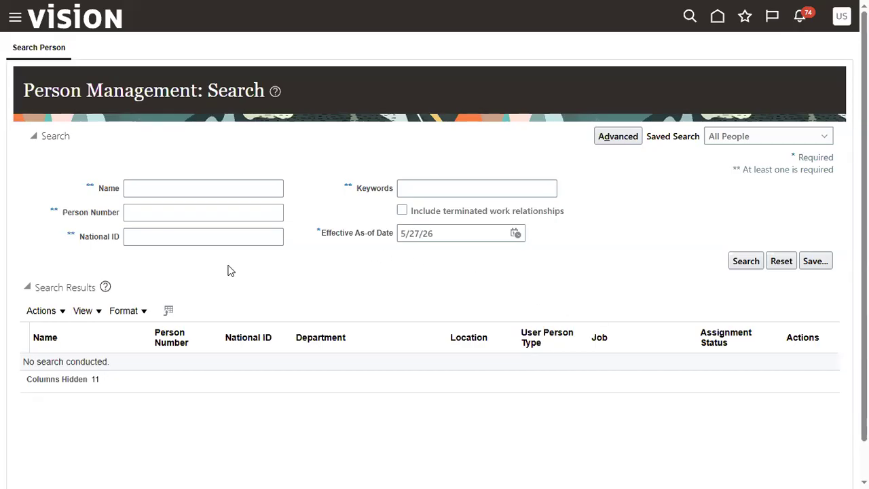
pyautogui.click(233, 188)
pyautogui.write('E')
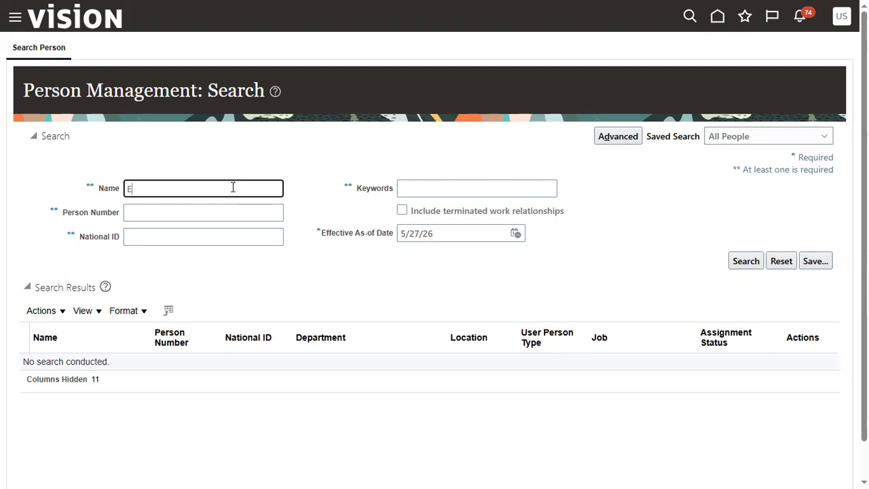
pyautogui.write('MP1')
pyautogui.press('Return')
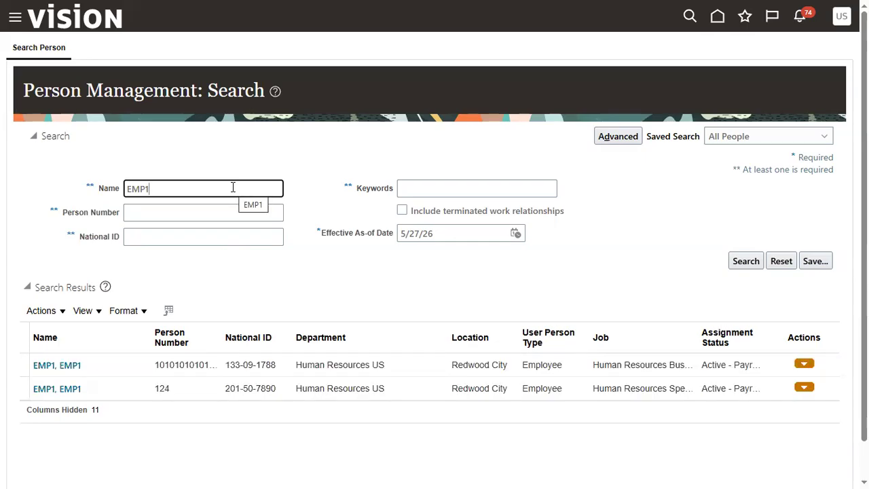
# Step: Review the hire date and assignment details of the EMP1 who is a Human Resources Specialist, and close that record
pyautogui.click(188, 395)
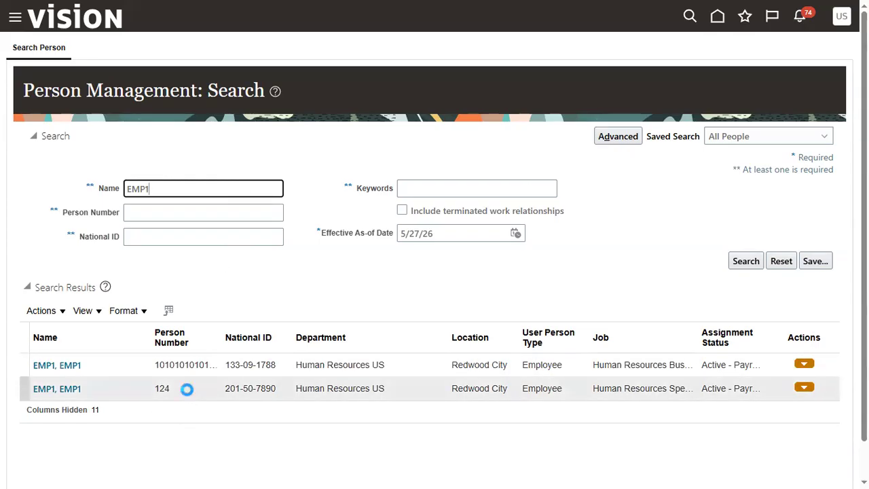
pyautogui.click(62, 389)
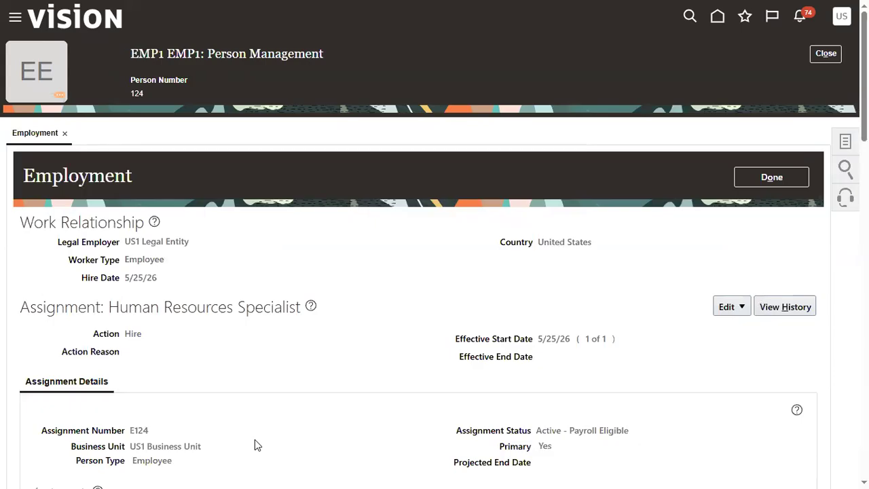
pyautogui.scroll(-3, 352, 399)
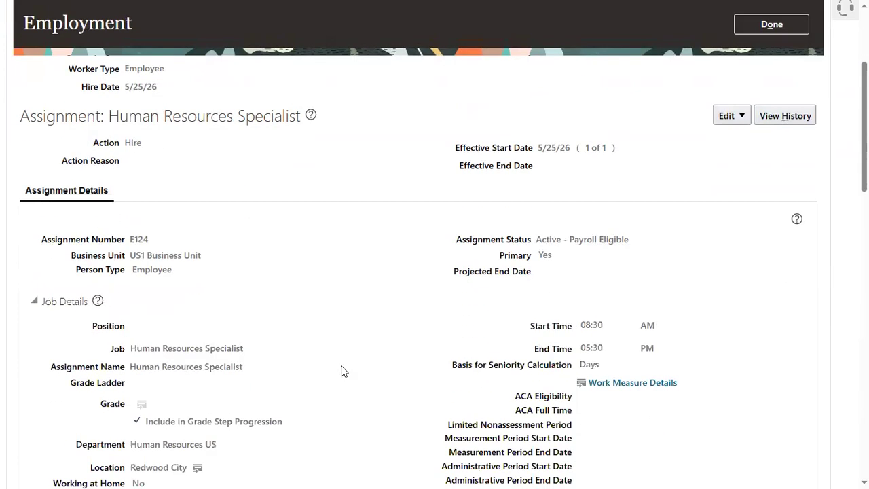
pyautogui.scroll(-3, 341, 371)
pyautogui.scroll(6, 341, 371)
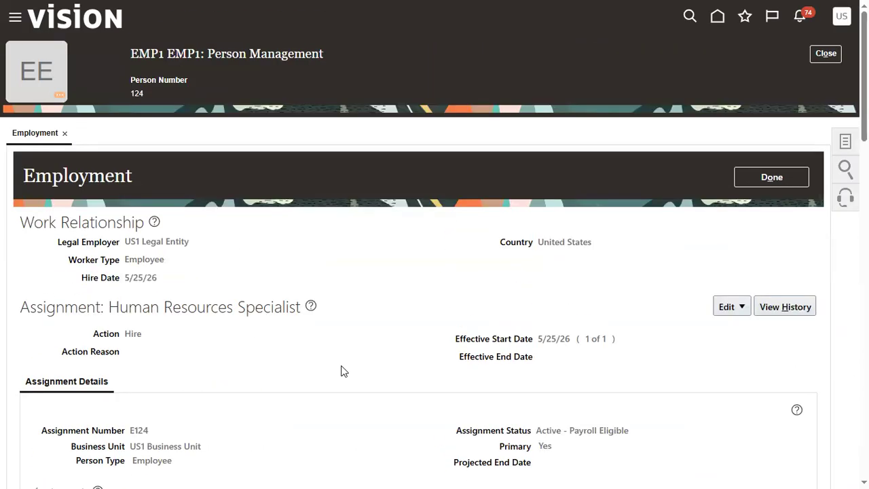
pyautogui.moveTo(125, 278); pyautogui.dragTo(163, 280)
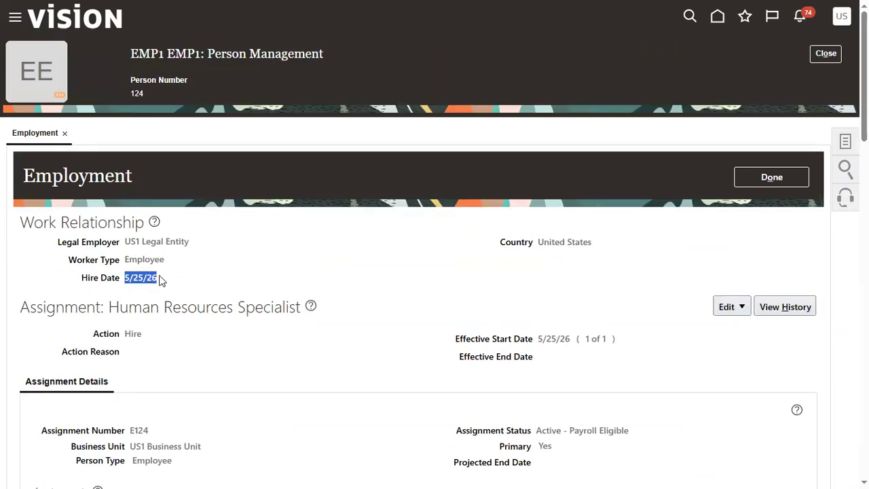
pyautogui.click(307, 350)
pyautogui.click(827, 54)
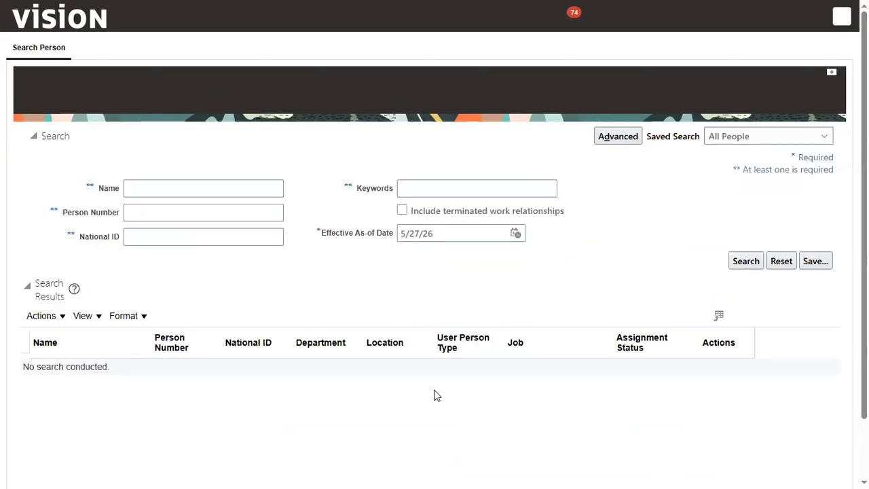
# Step: Search for EMP1 again and open the Human Resources Business Partner's employment record to check the hire date
pyautogui.click(209, 190)
pyautogui.write('EMP1')
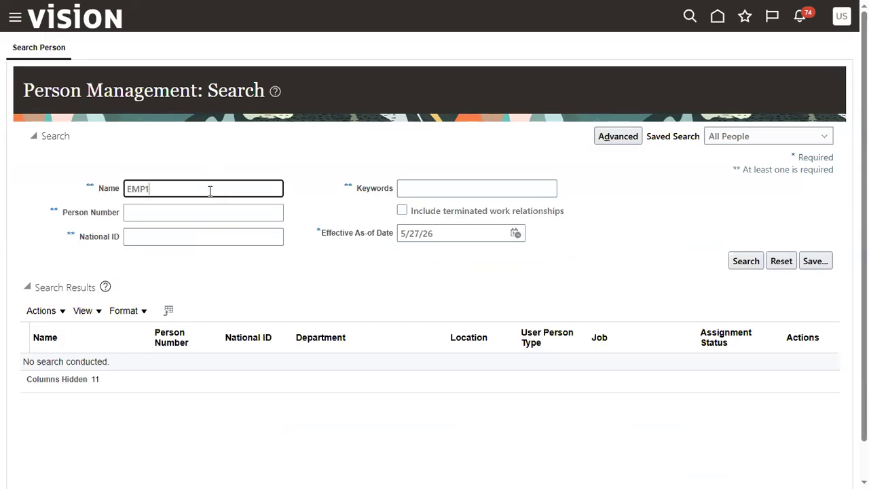
pyautogui.press('Return')
pyautogui.click(61, 365)
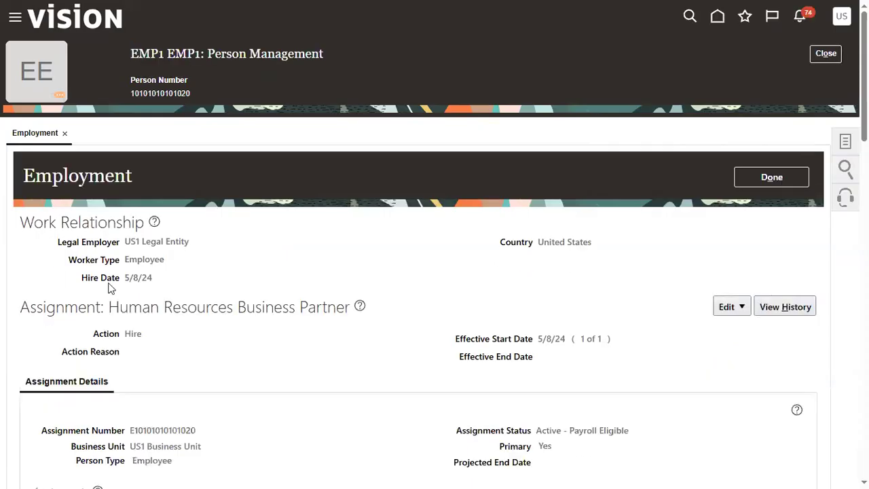
pyautogui.moveTo(123, 281); pyautogui.dragTo(156, 278)
pyautogui.click(286, 398)
# Step: Switch to the APR_HCM_DEMO workbook in Excel to check the Demo-3 agenda, and return to EMP1's employment record
pyautogui.hotkey('alt', 'Tab')
pyautogui.press('Tab')
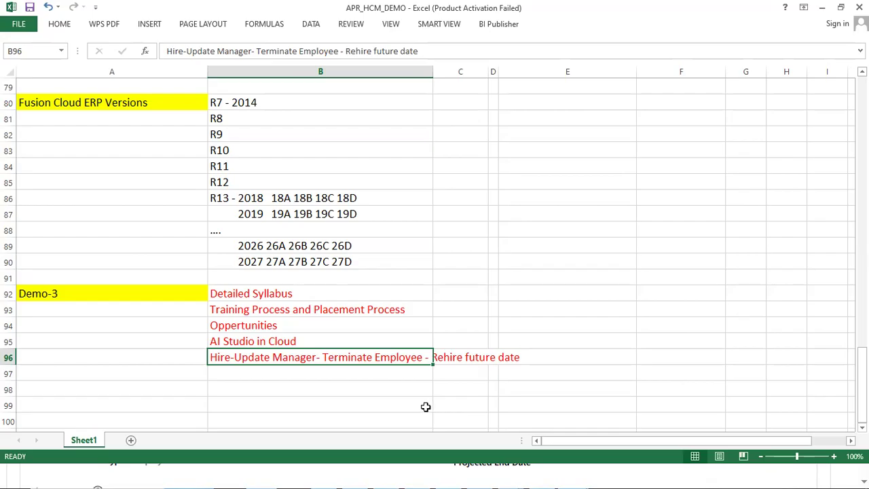
pyautogui.click(404, 474)
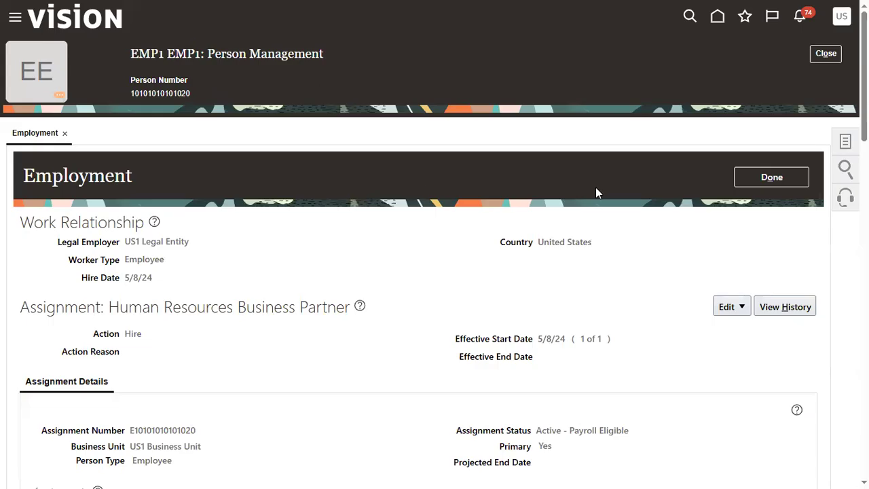
pyautogui.click(727, 307)
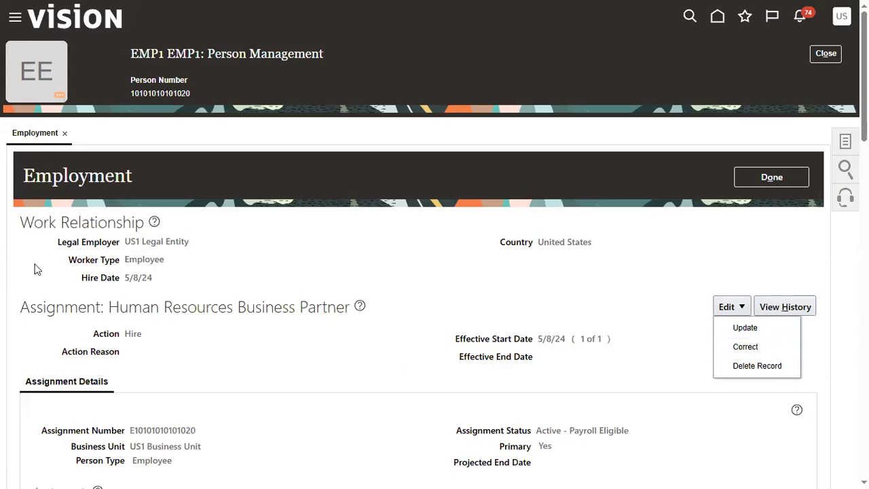
pyautogui.moveTo(125, 278); pyautogui.dragTo(154, 278)
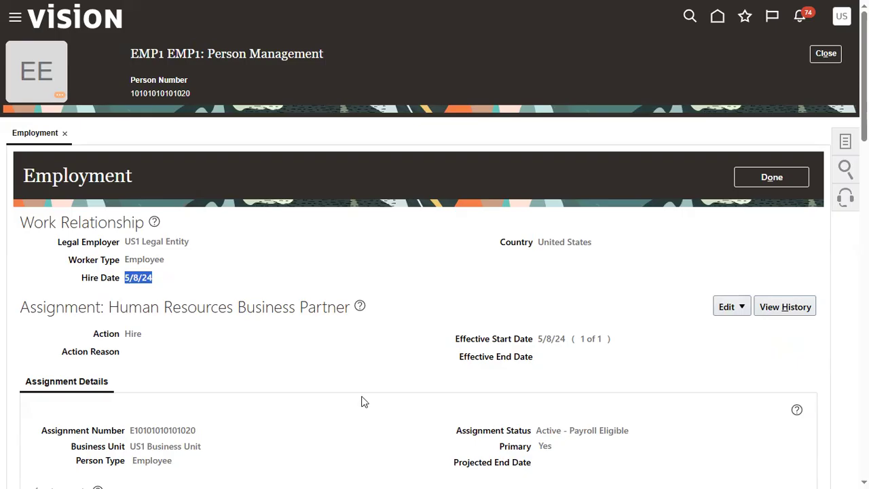
pyautogui.click(725, 310)
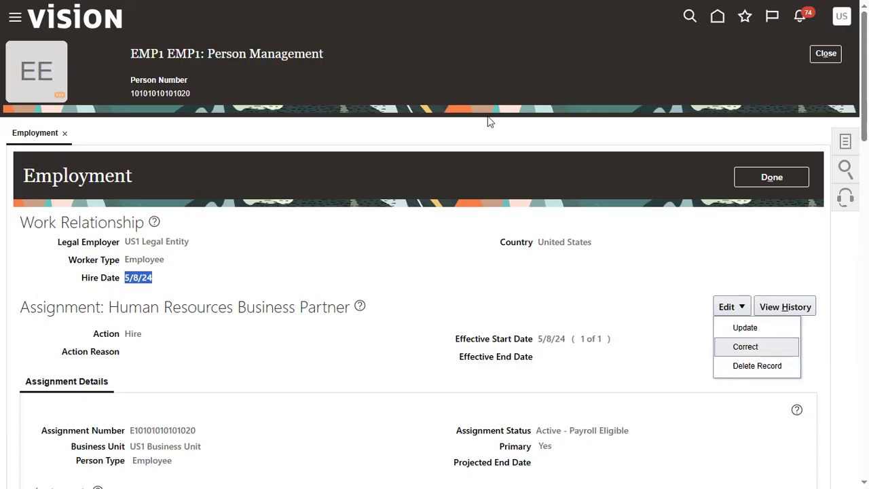
pyautogui.click(752, 334)
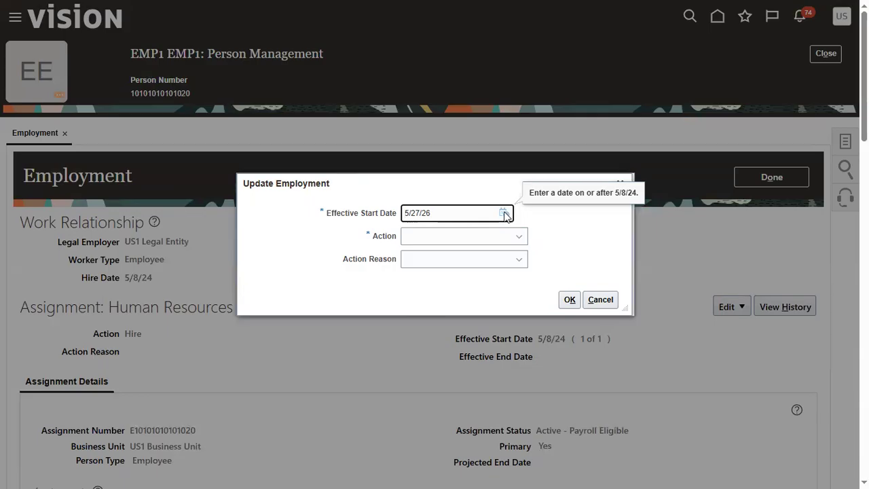
pyautogui.click(504, 214)
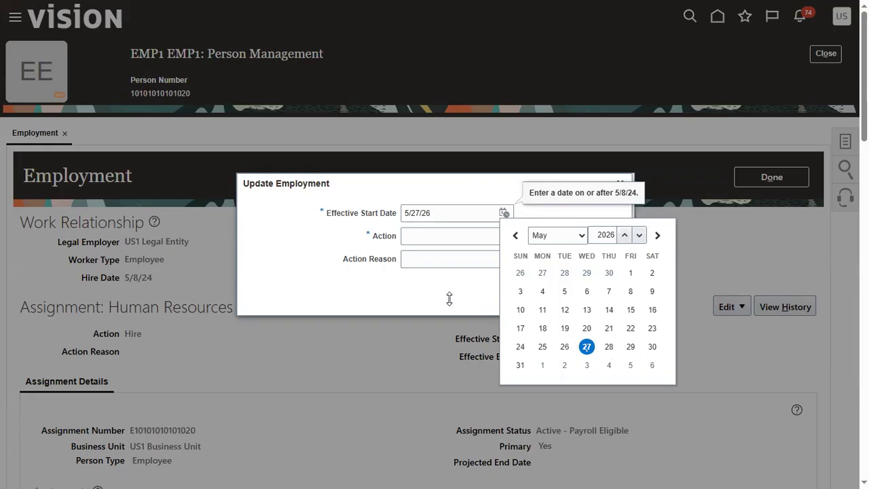
pyautogui.click(421, 291)
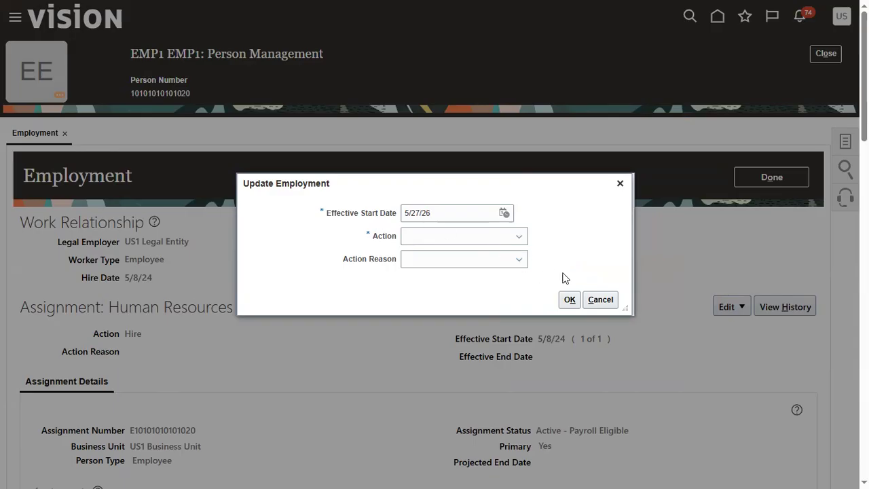
pyautogui.click(600, 300)
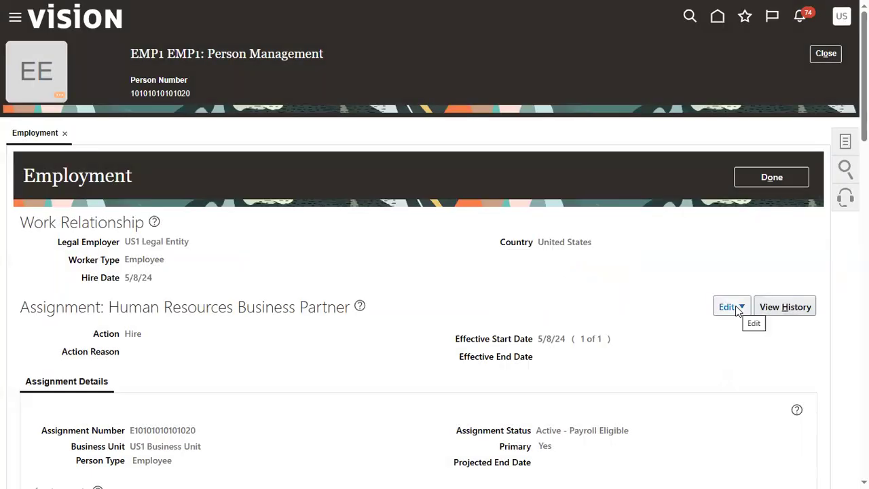
# Step: Open EMP1's employment record in Correct mode, keeping Hire as the action and leaving the action reason blank
pyautogui.click(732, 307)
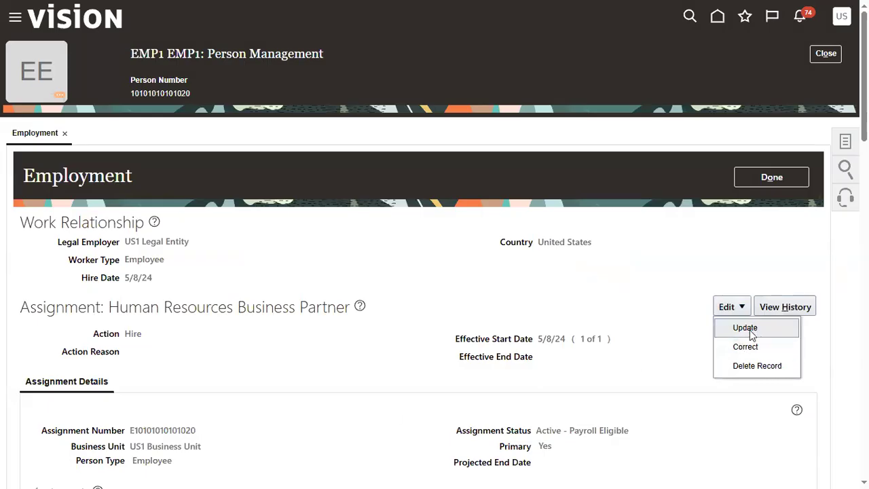
pyautogui.click(746, 347)
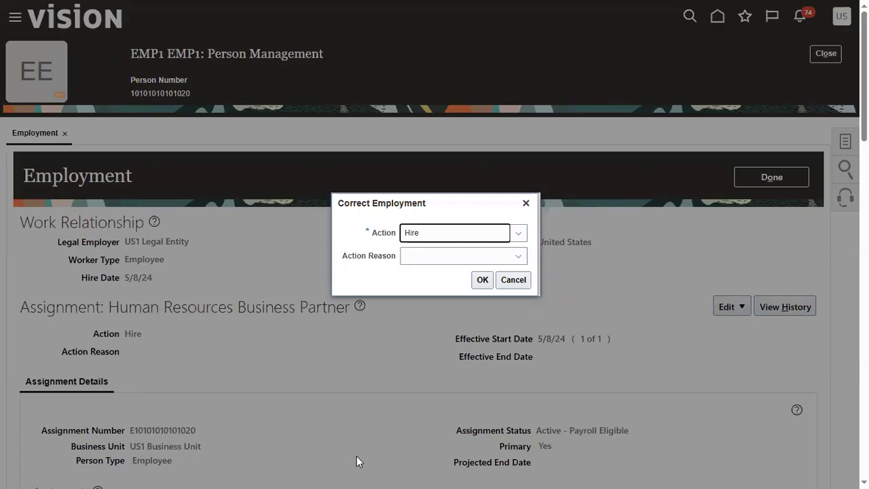
pyautogui.click(481, 280)
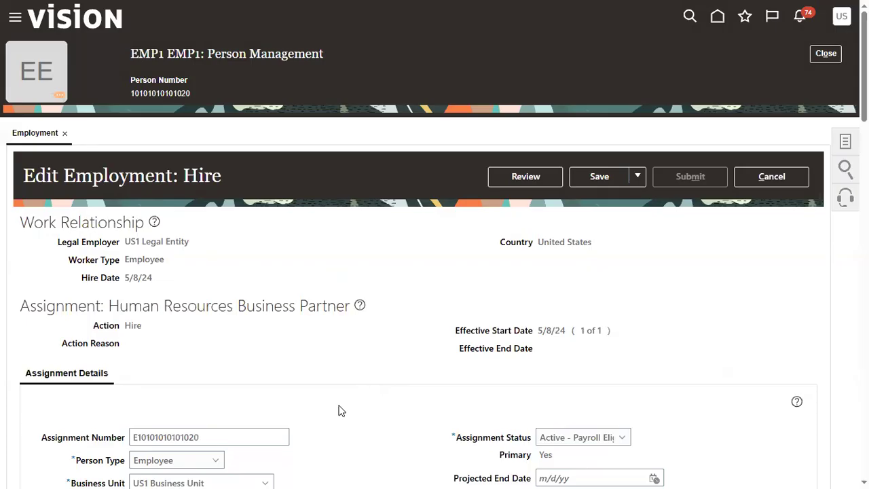
# Step: Add an entry under Manager Details and select the active Human Resources Specialist from Benefits US as the manager
pyautogui.scroll(-5, 340, 410)
pyautogui.scroll(-4, 339, 410)
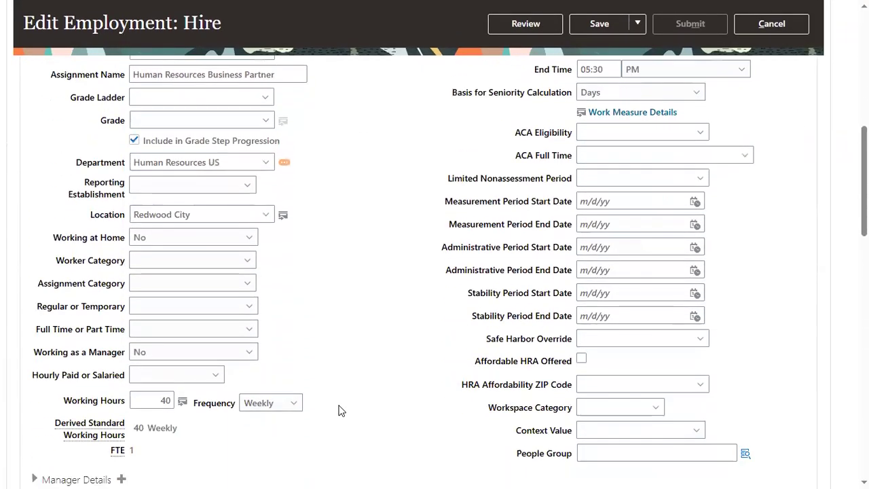
pyautogui.scroll(-3, 339, 411)
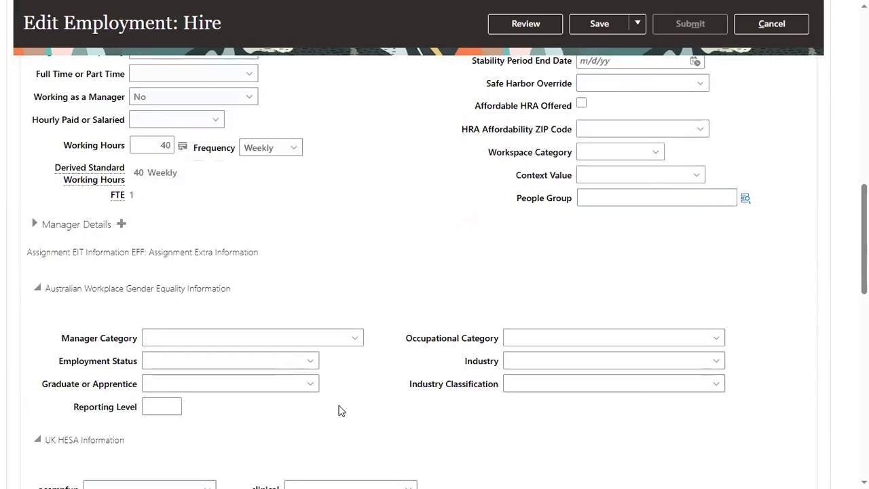
pyautogui.scroll(-4, 339, 410)
pyautogui.scroll(-2, 340, 410)
pyautogui.scroll(-5, 340, 410)
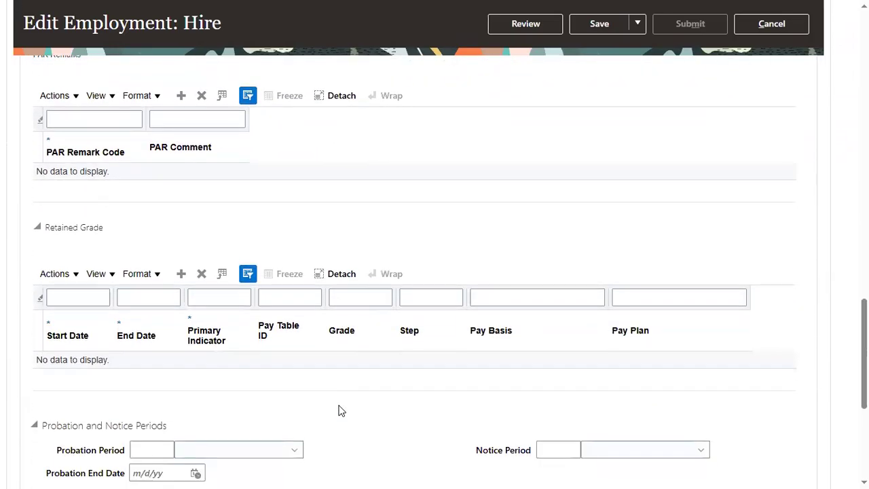
pyautogui.scroll(-1, 113, 333)
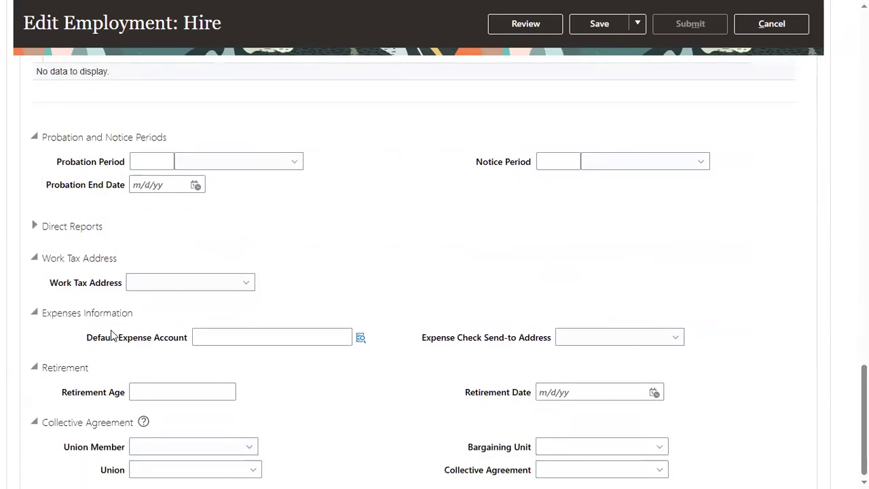
pyautogui.scroll(5, 112, 333)
pyautogui.scroll(8, 110, 330)
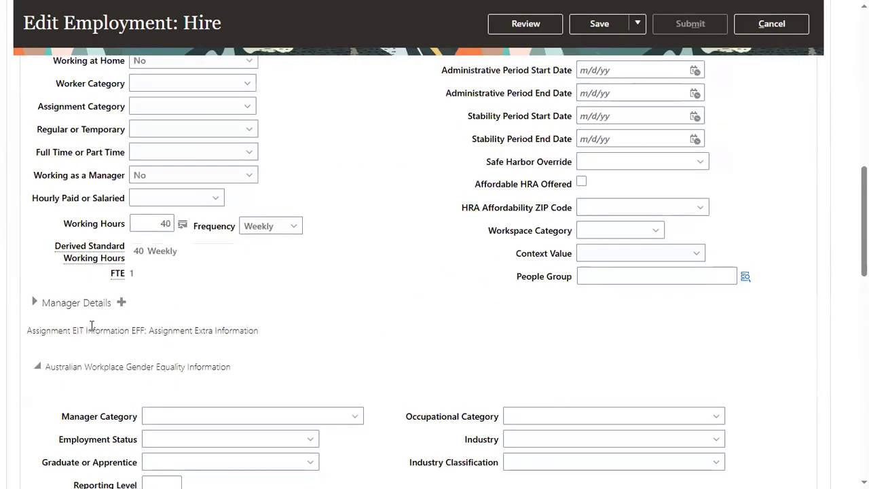
pyautogui.click(34, 301)
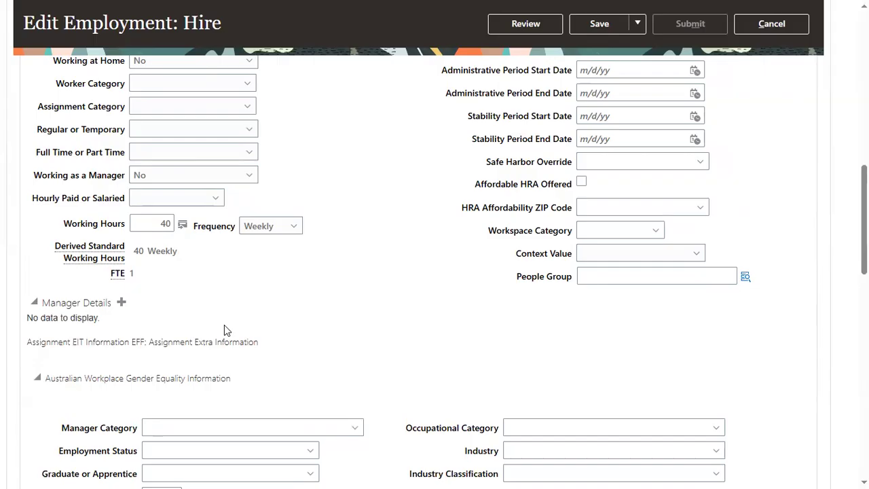
pyautogui.click(122, 302)
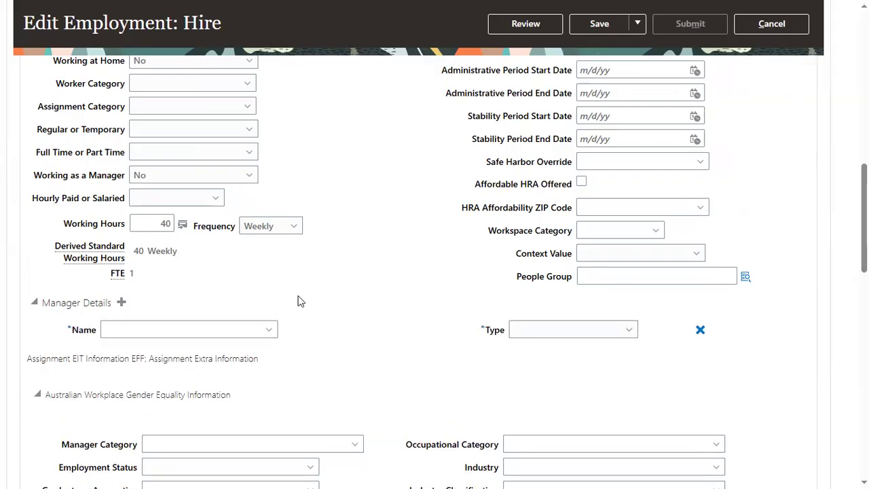
pyautogui.click(232, 330)
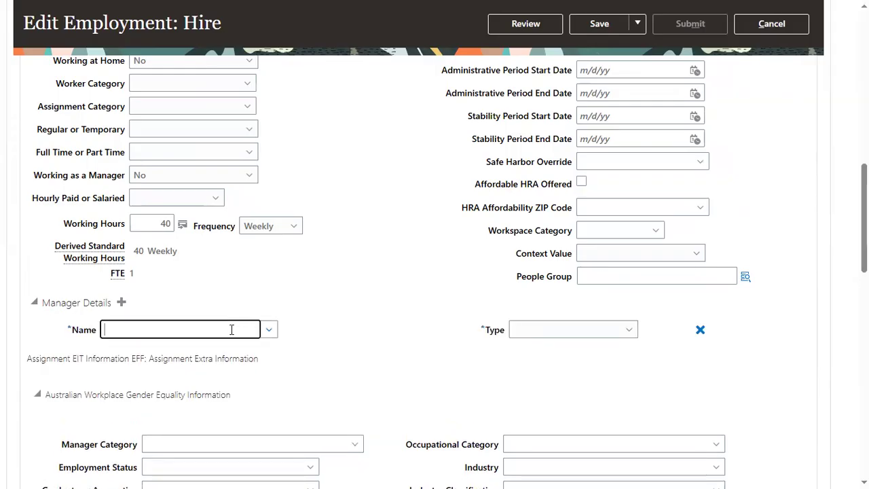
pyautogui.write('feitty')
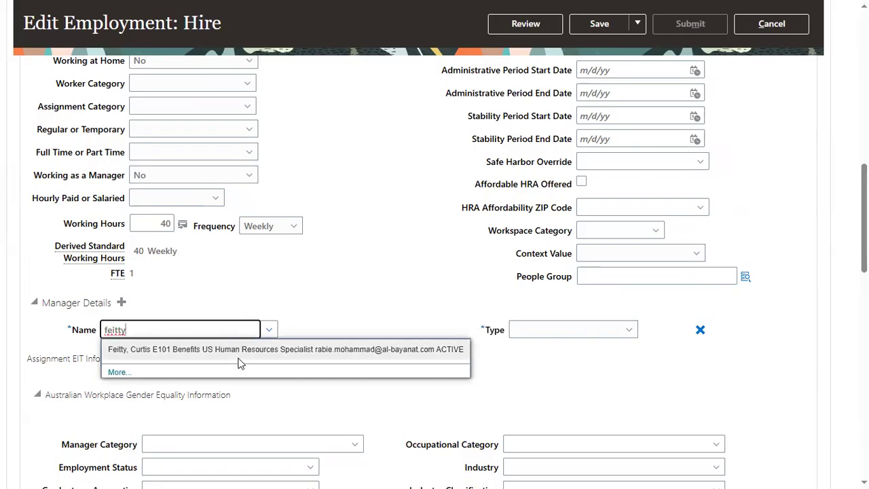
pyautogui.click(239, 350)
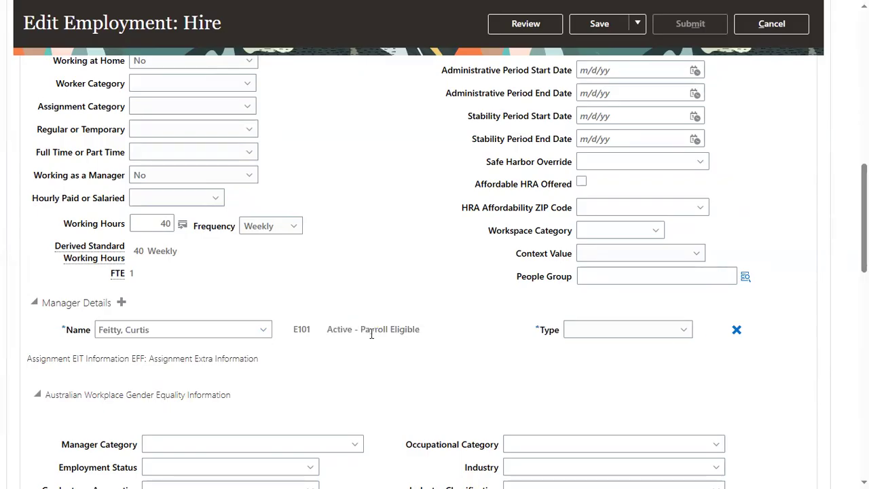
# Step: Make the first manager entry a Line manager and add the active employee listed without department or job as Regional manager
pyautogui.click(630, 332)
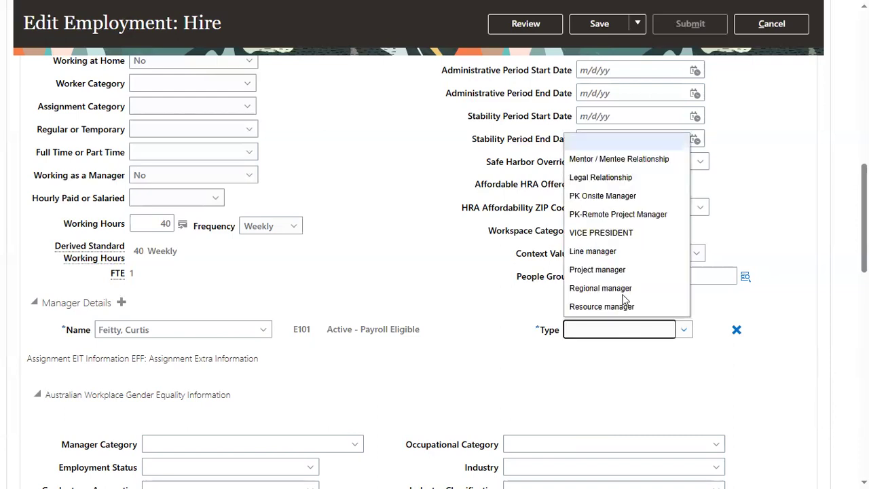
pyautogui.click(598, 251)
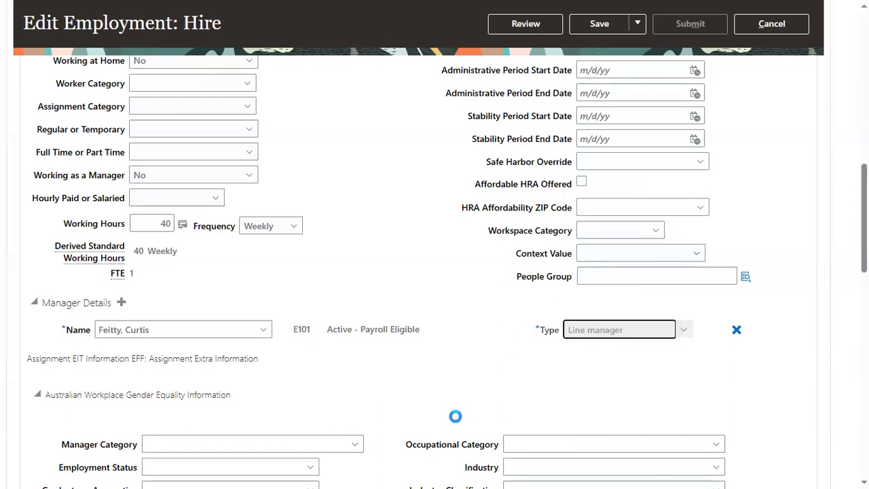
pyautogui.click(121, 303)
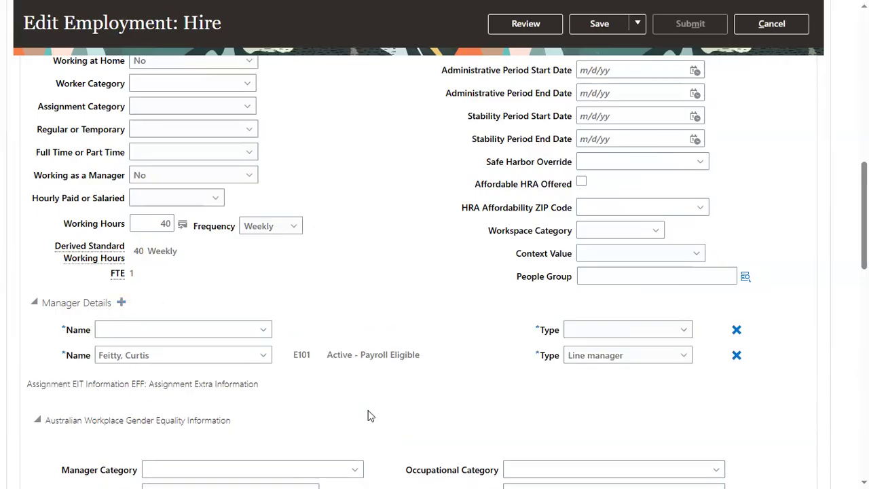
pyautogui.click(200, 331)
pyautogui.write('thom')
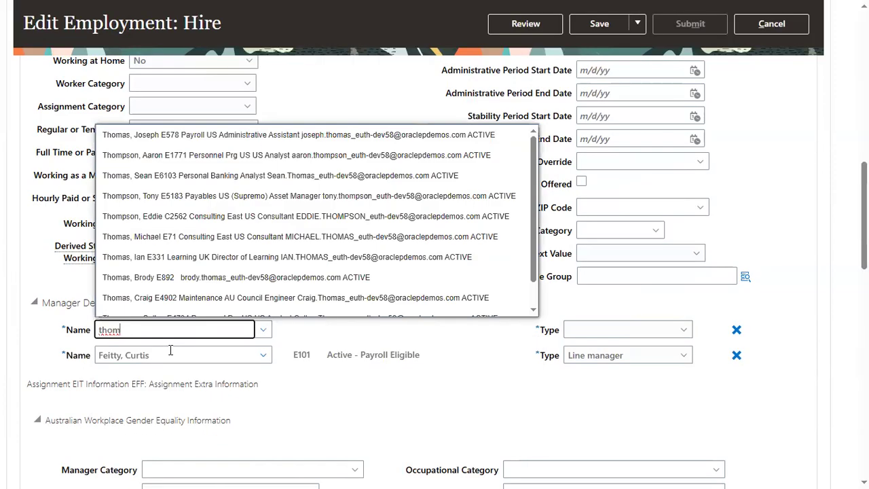
pyautogui.click(377, 278)
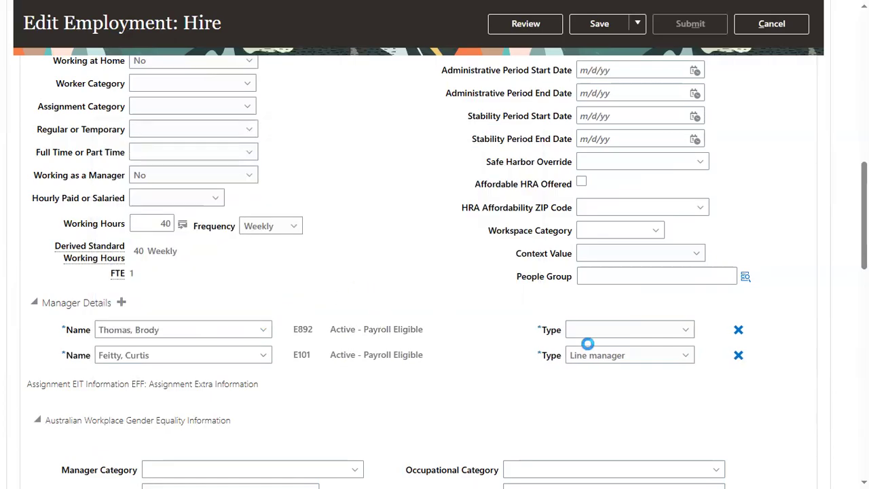
pyautogui.click(609, 332)
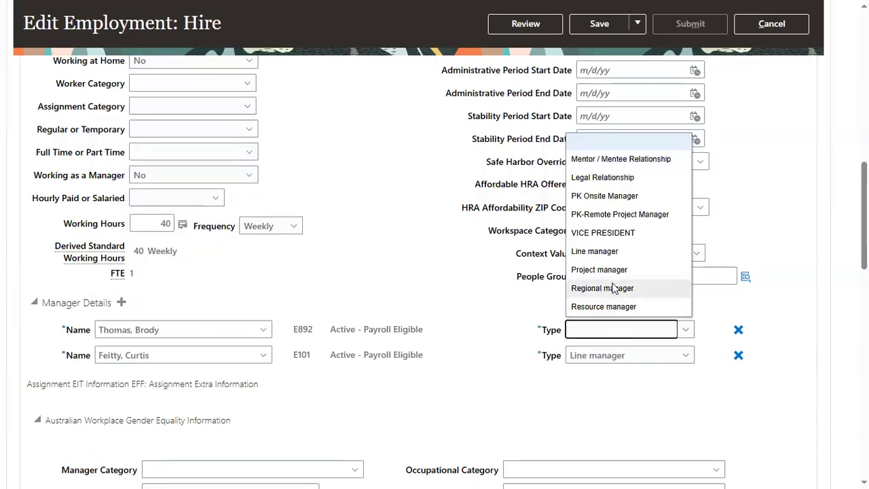
pyautogui.click(614, 288)
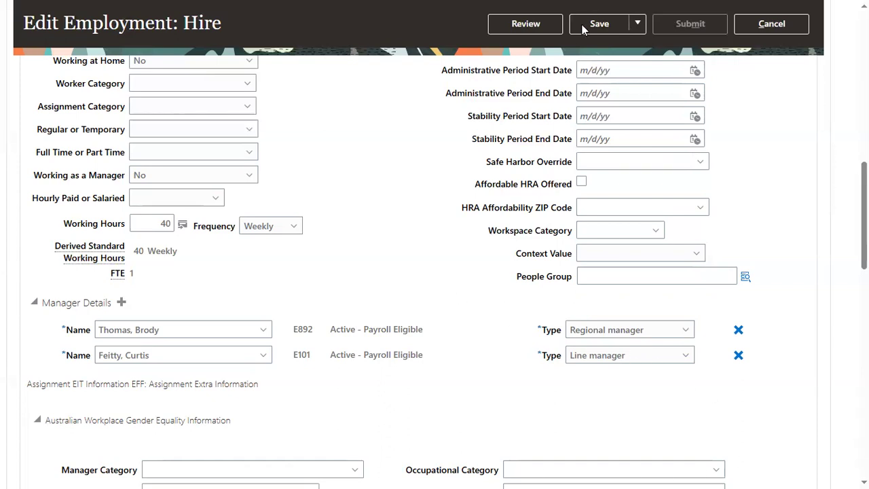
# Step: Review and submit EMP1's manager assignment changes, confirm the request and close the employment record
pyautogui.click(533, 25)
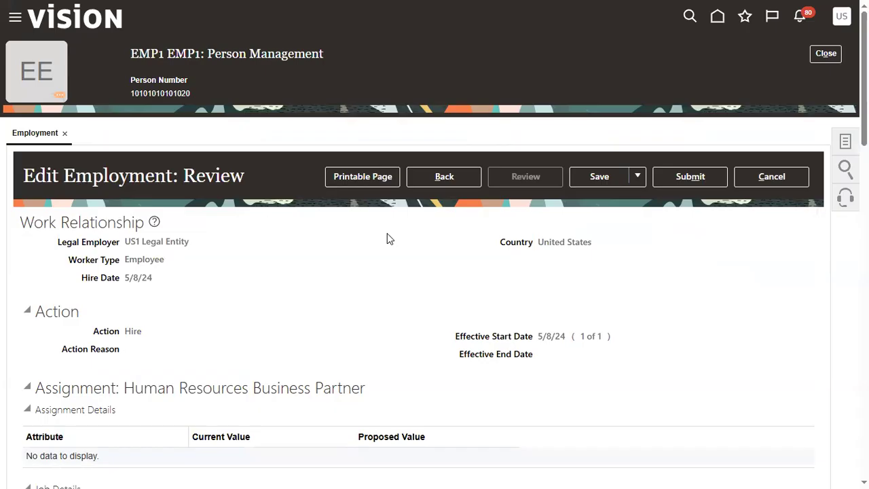
pyautogui.click(696, 179)
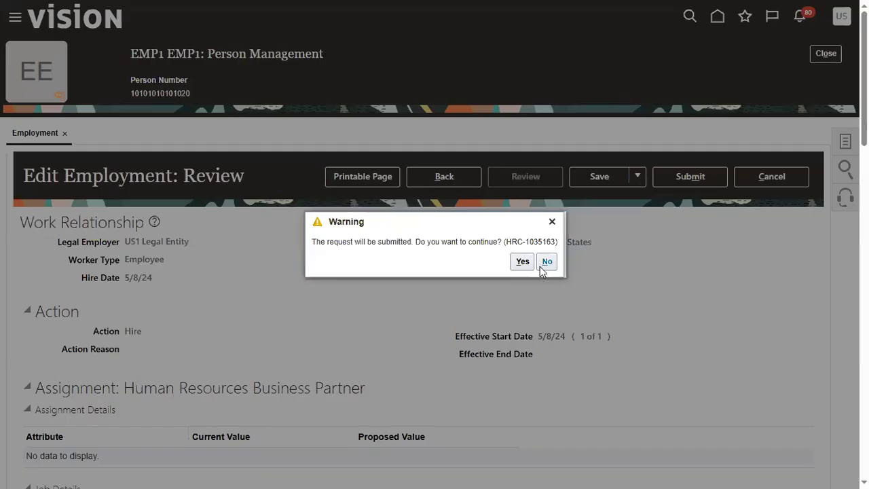
pyautogui.click(518, 264)
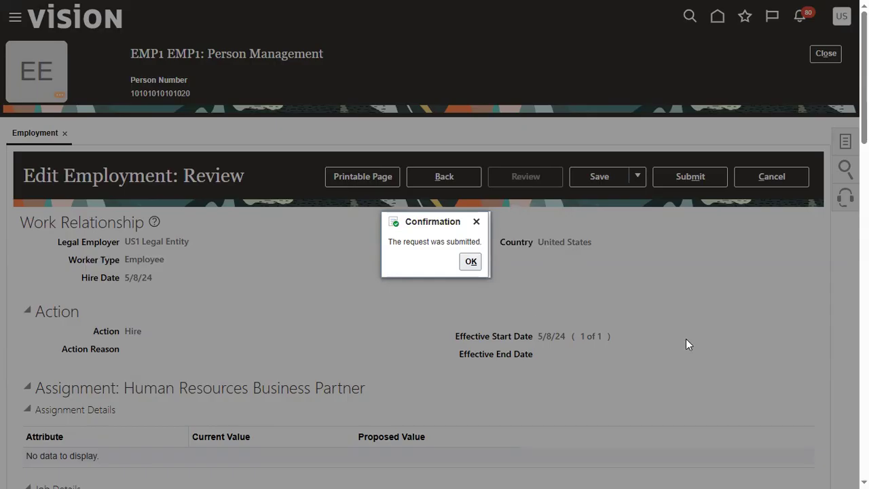
pyautogui.click(479, 268)
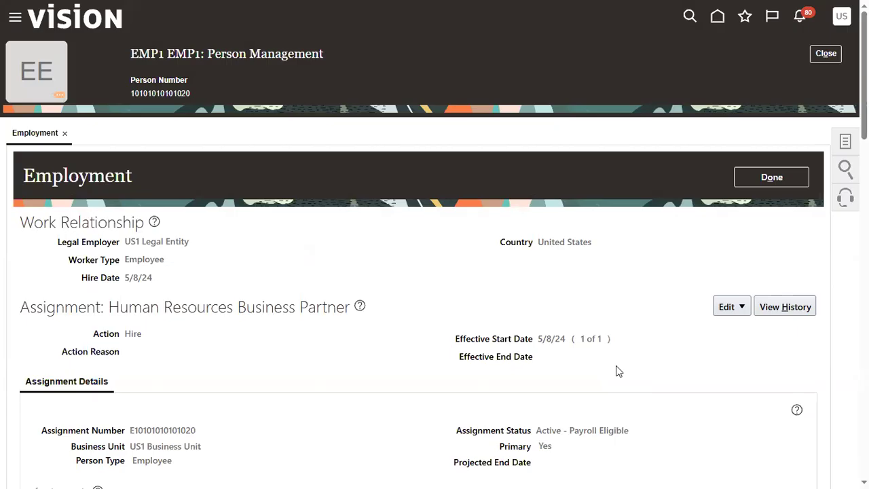
pyautogui.click(754, 177)
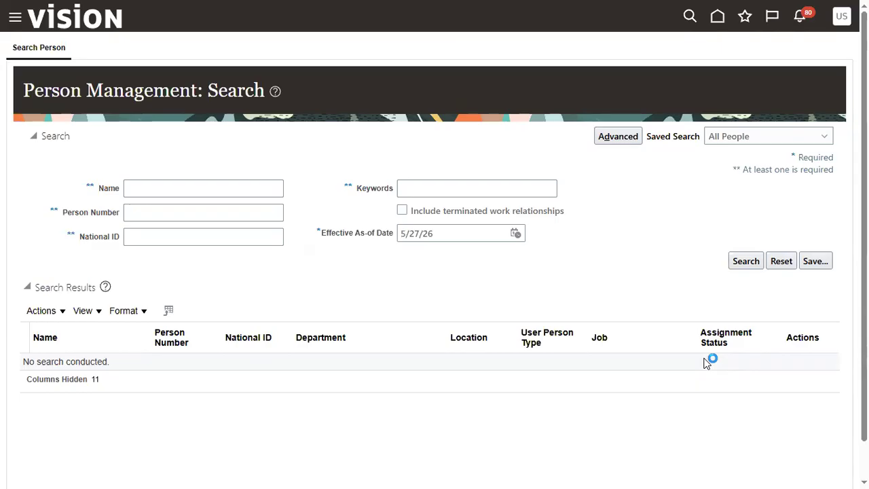
# Step: Search for emp1 and open the Human Resources Business Partner's employment record to check its Manager Details
pyautogui.click(173, 188)
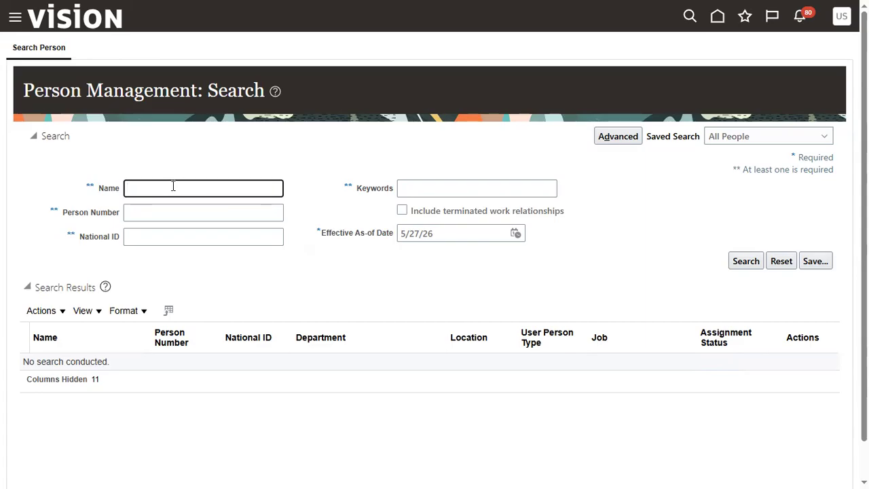
pyautogui.write('emp1')
pyautogui.press('Return')
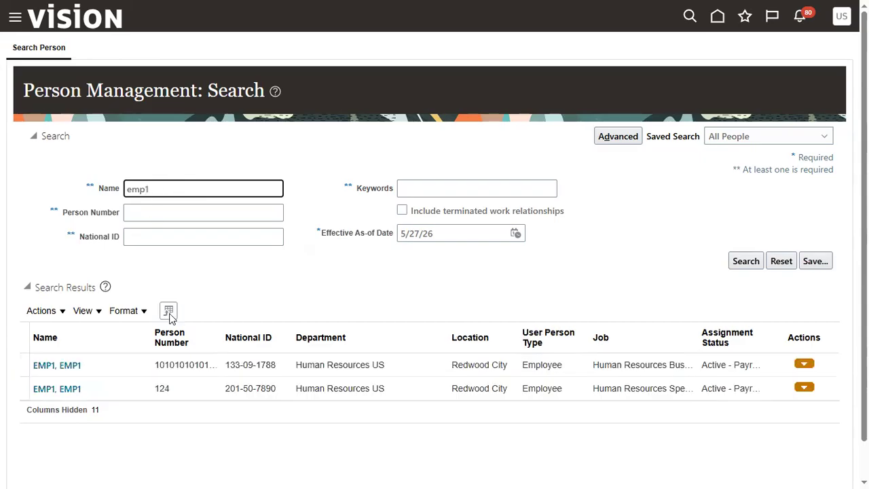
pyautogui.click(73, 366)
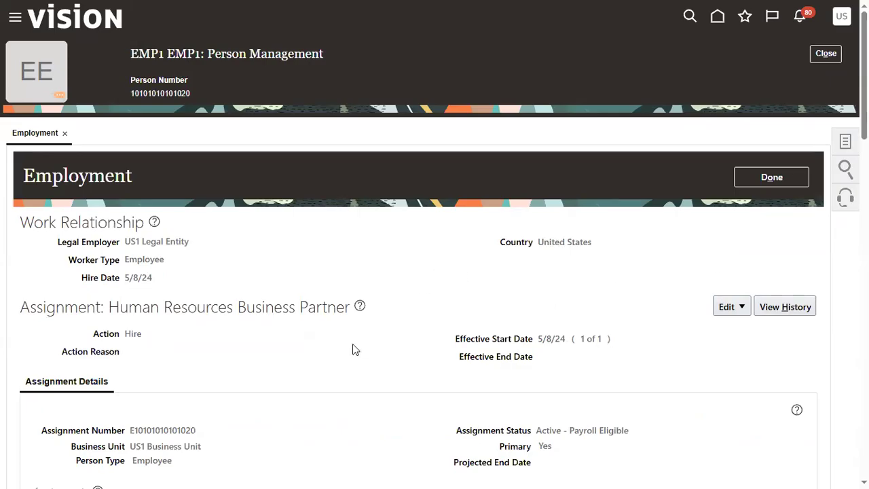
pyautogui.scroll(-4, 352, 349)
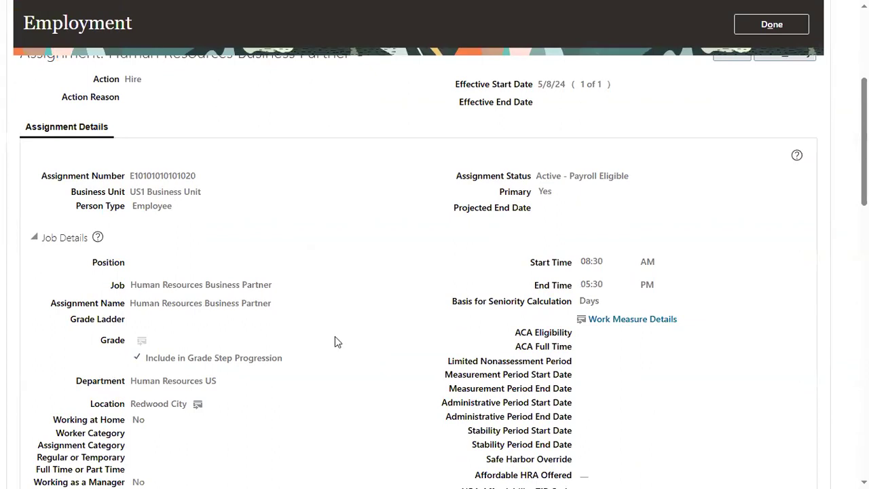
pyautogui.scroll(-5, 333, 336)
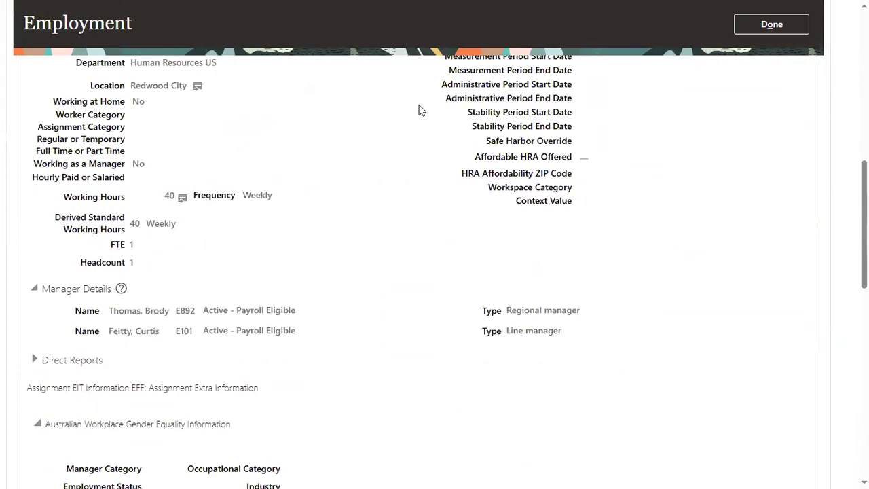
pyautogui.scroll(-1, 419, 110)
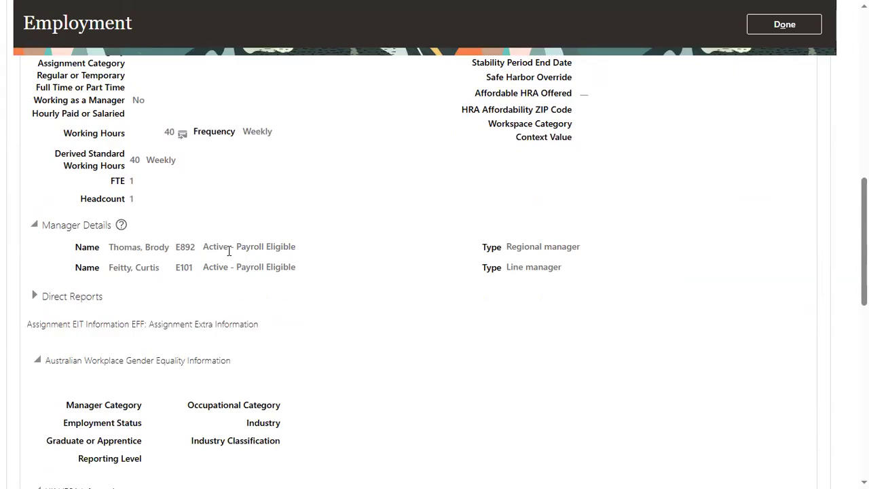
pyautogui.scroll(6, 393, 208)
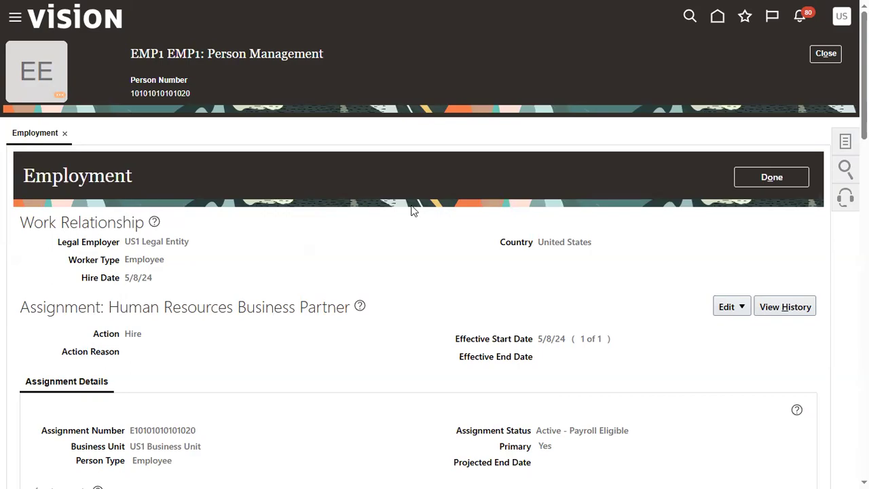
# Step: Open EMP1's Work Relationship page and start terminating the work relationship
pyautogui.click(842, 141)
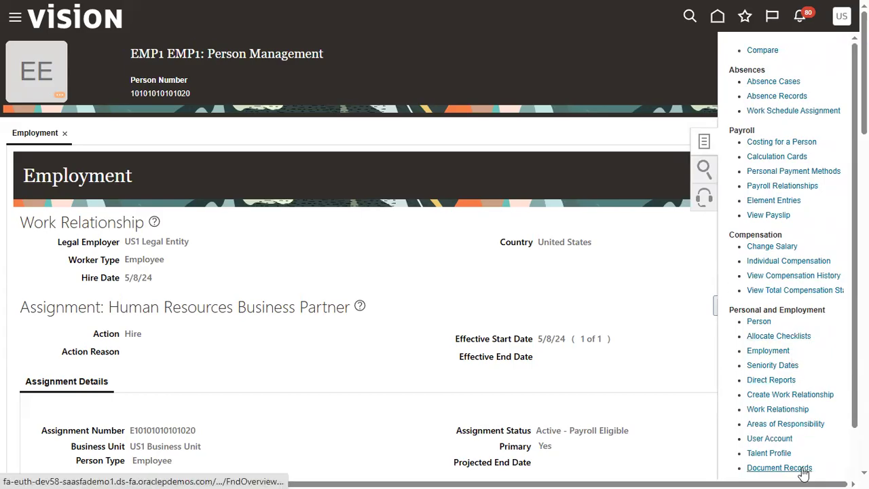
pyautogui.click(790, 410)
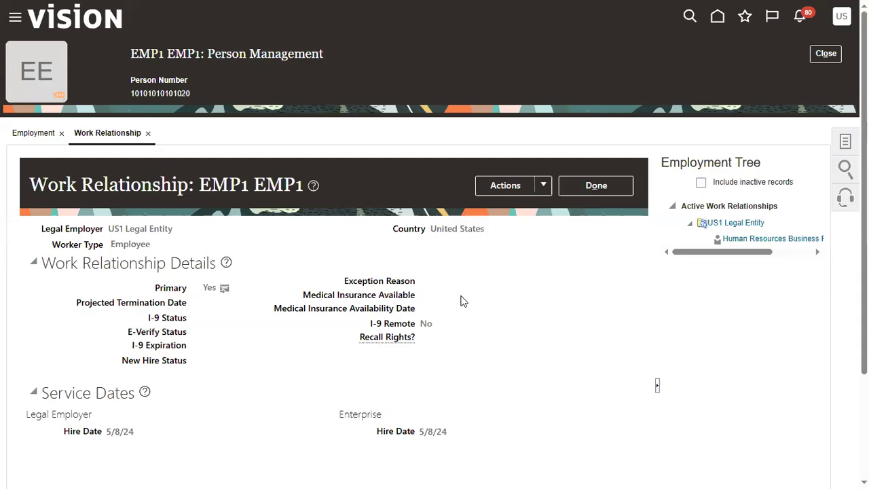
pyautogui.click(544, 186)
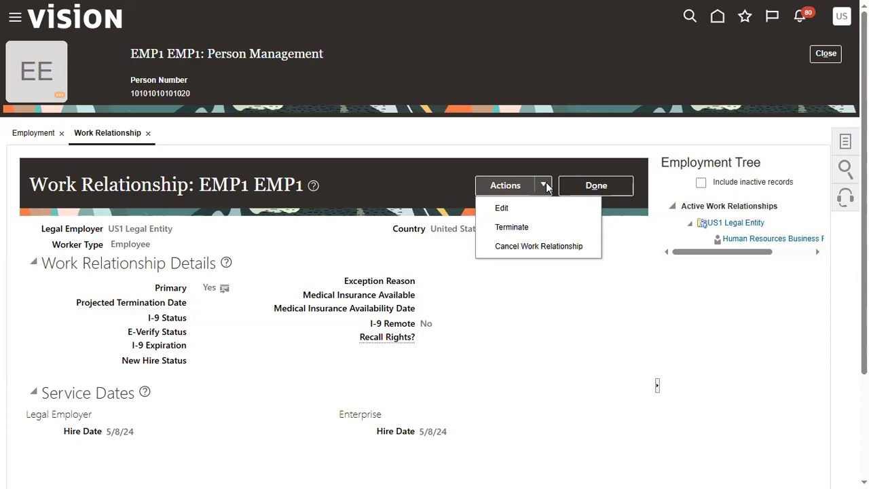
pyautogui.click(534, 226)
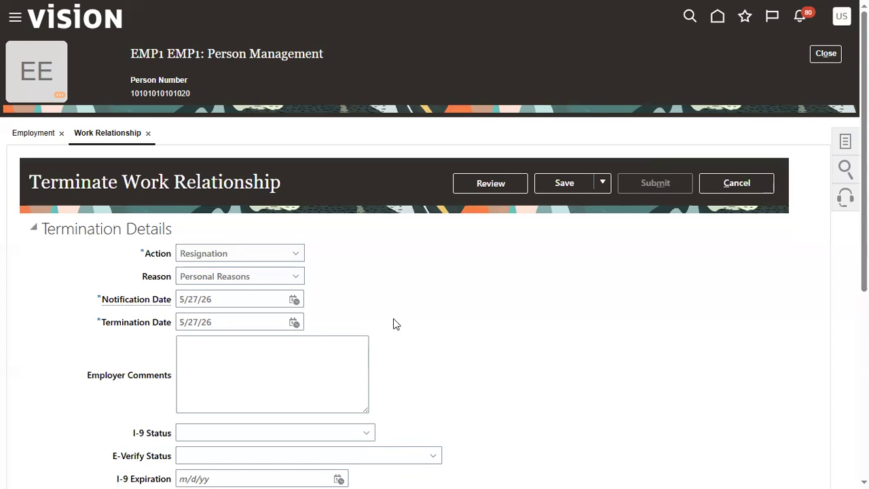
# Step: Keep Resignation as the termination action and set the reason to Better Opportunity
pyautogui.click(235, 258)
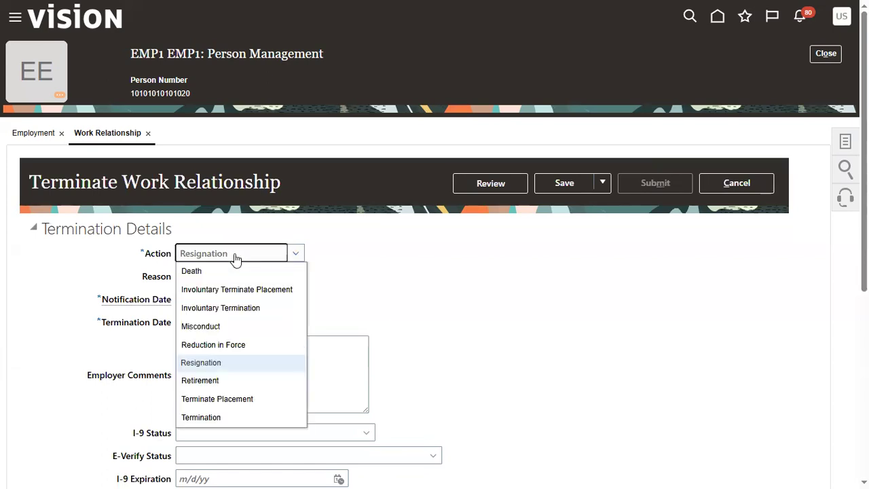
pyautogui.click(235, 258)
pyautogui.click(235, 275)
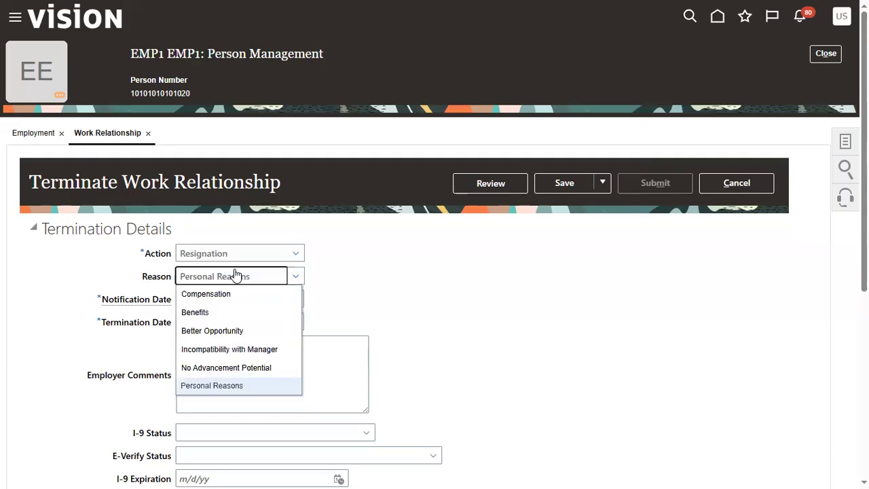
pyautogui.click(233, 329)
pyautogui.click(383, 296)
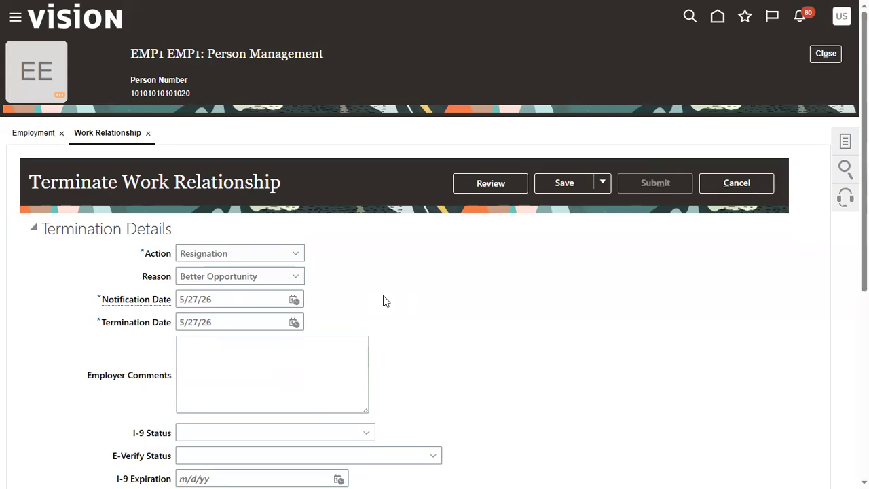
# Step: Set the termination date to 8/1/26, August 1, 2026
pyautogui.click(294, 323)
pyautogui.click(359, 169)
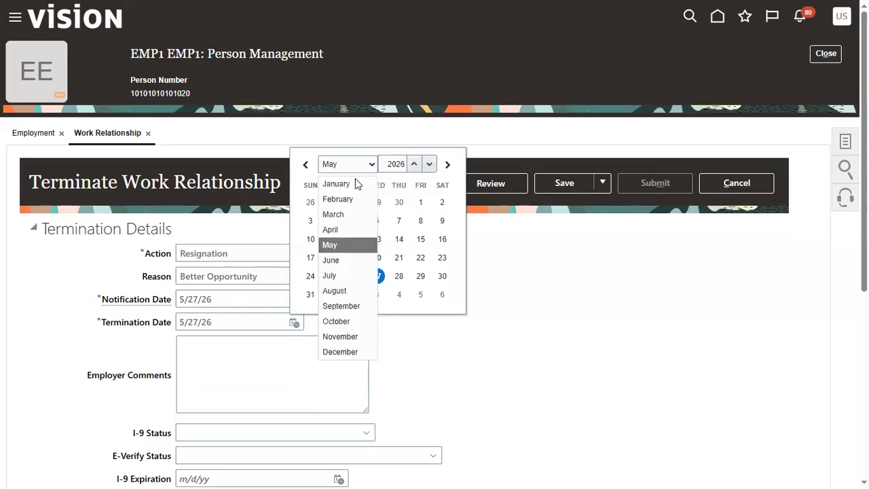
pyautogui.click(345, 290)
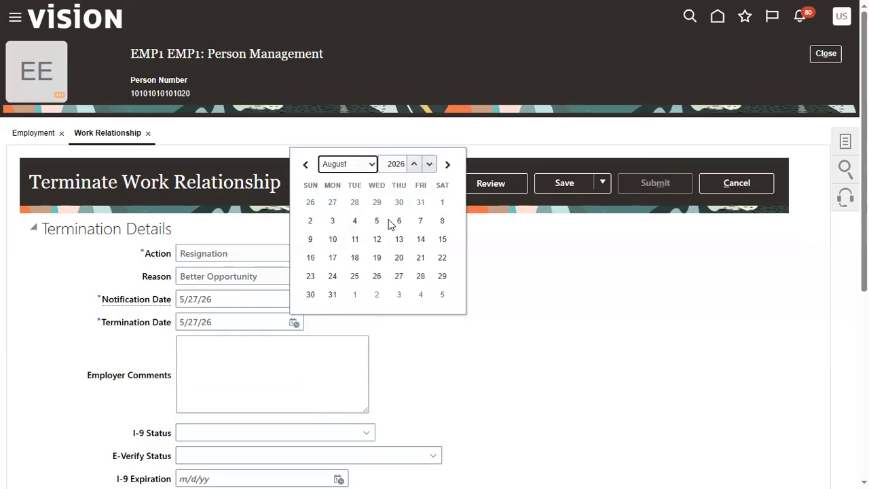
pyautogui.click(442, 202)
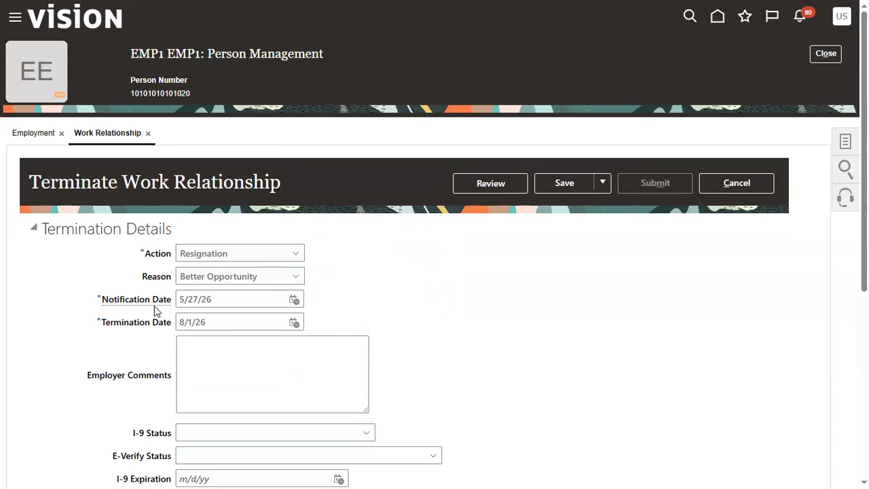
pyautogui.moveTo(155, 309)
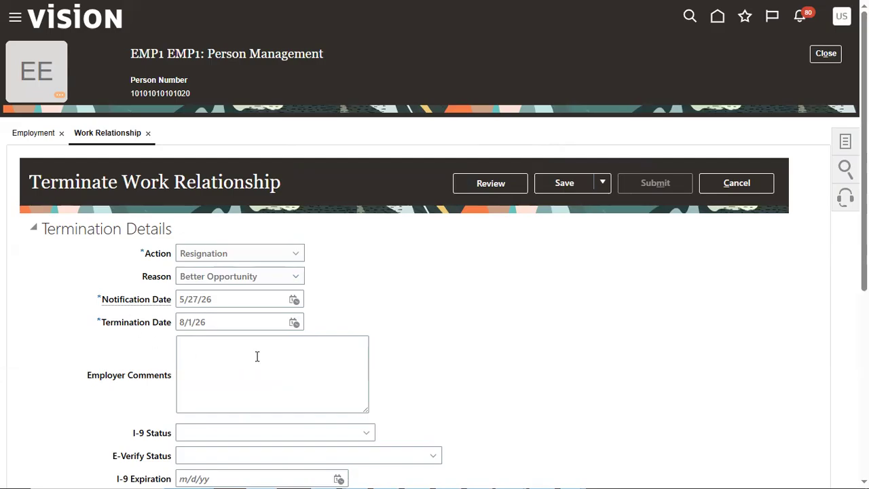
pyautogui.click(287, 282)
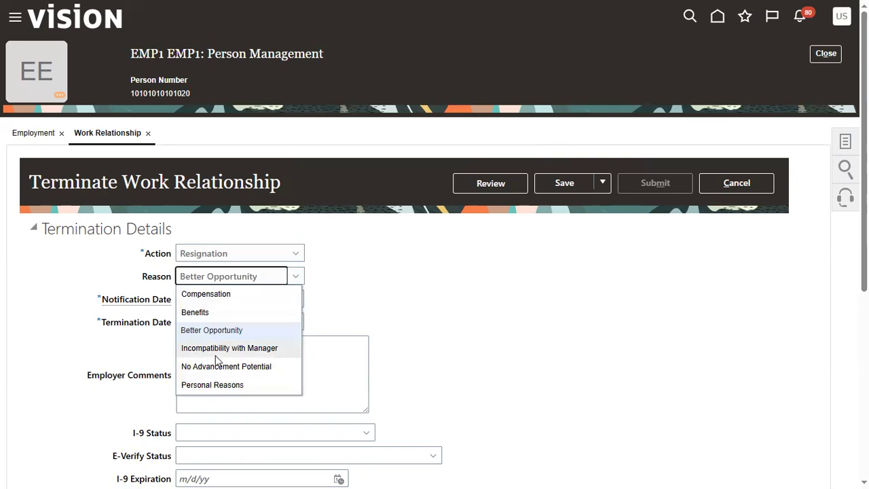
pyautogui.click(219, 251)
pyautogui.click(219, 252)
pyautogui.click(218, 274)
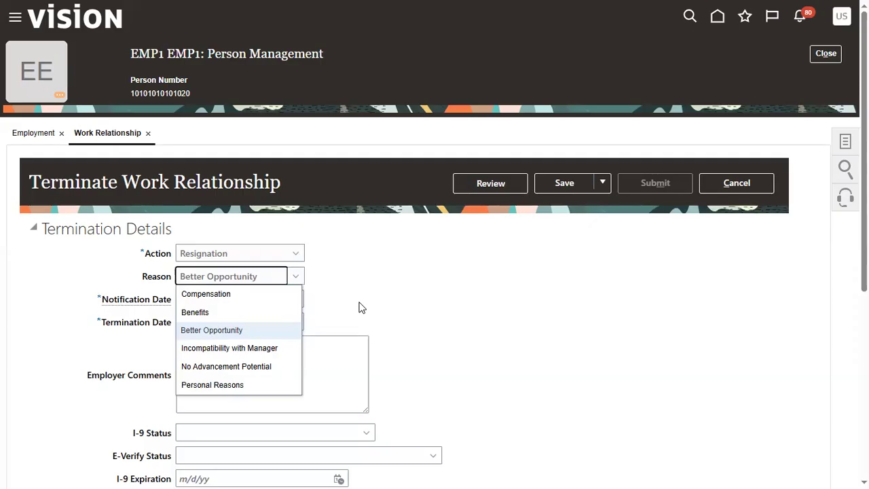
pyautogui.click(445, 288)
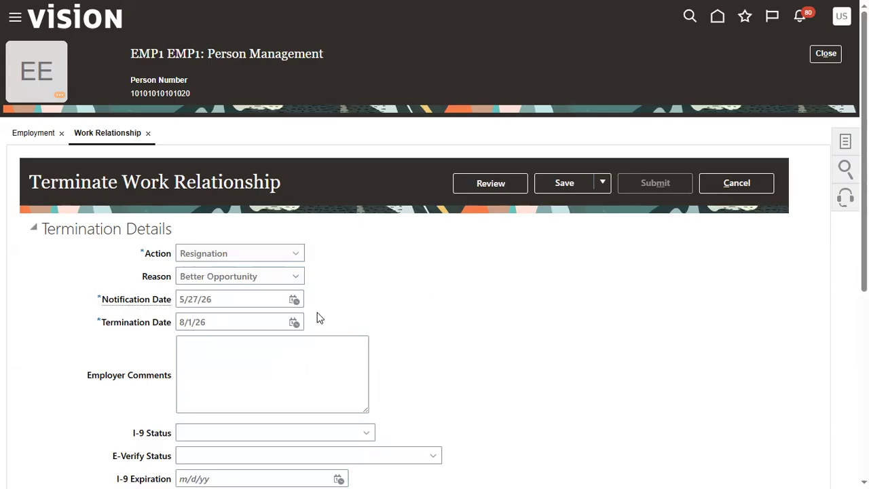
# Step: Set Recommended for Rehire to Yes in the termination's rehire recommendation
pyautogui.scroll(-1, 372, 309)
pyautogui.scroll(-2, 372, 309)
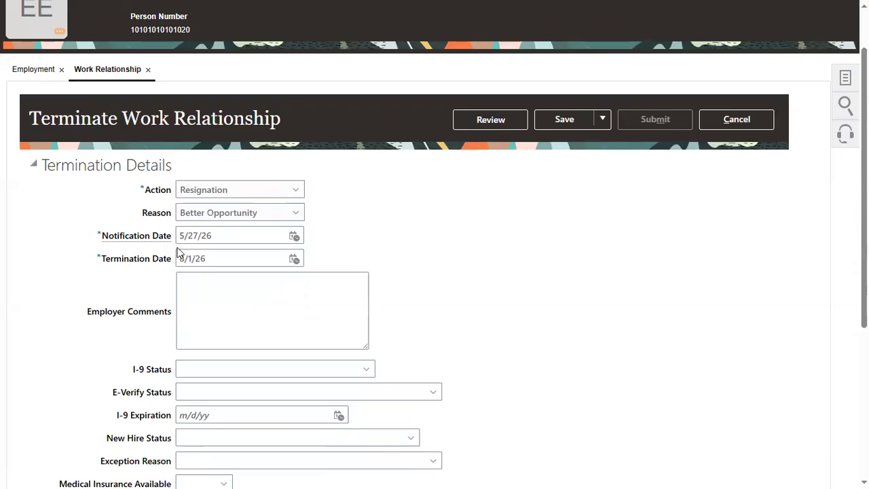
pyautogui.click(299, 317)
pyautogui.scroll(-1, 554, 331)
pyautogui.scroll(-5, 549, 326)
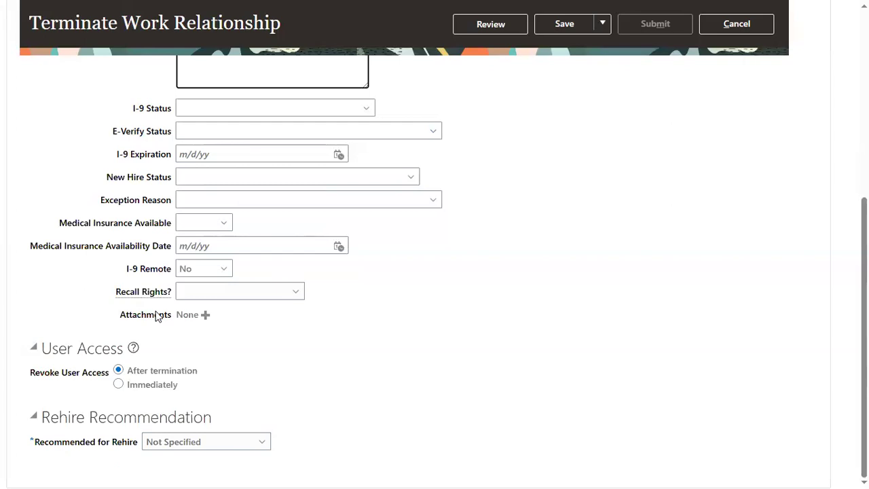
pyautogui.click(514, 317)
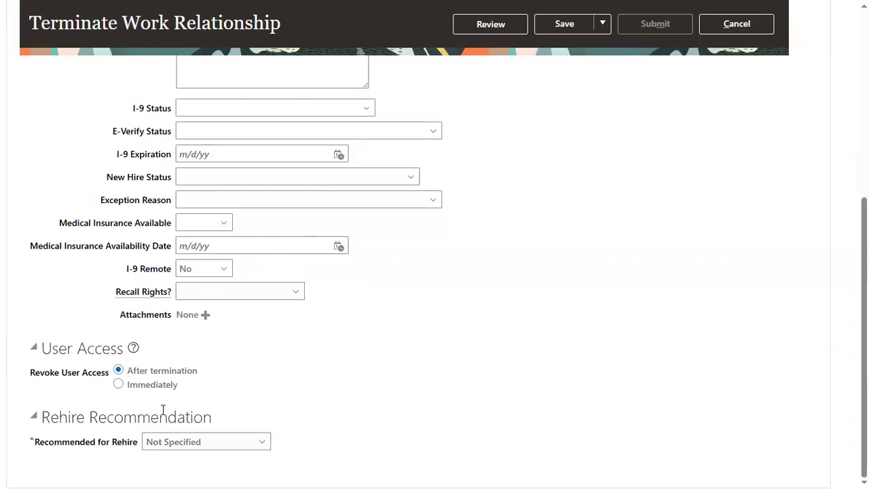
pyautogui.click(165, 446)
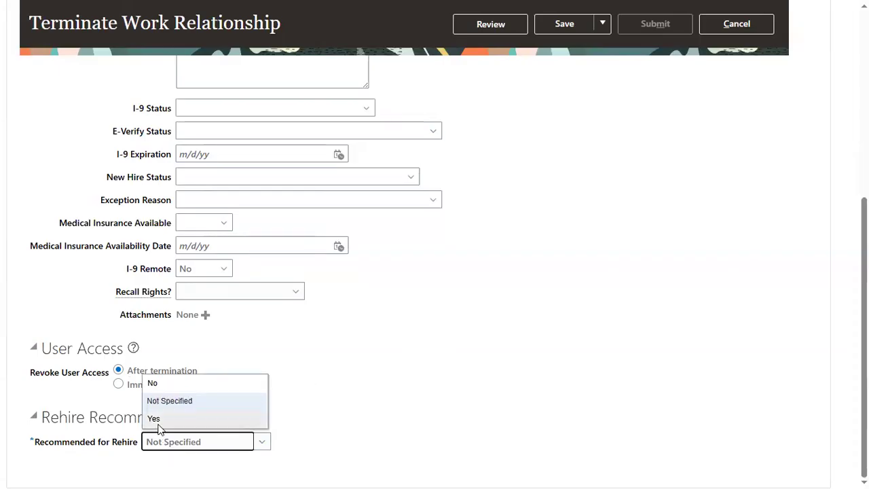
pyautogui.click(161, 419)
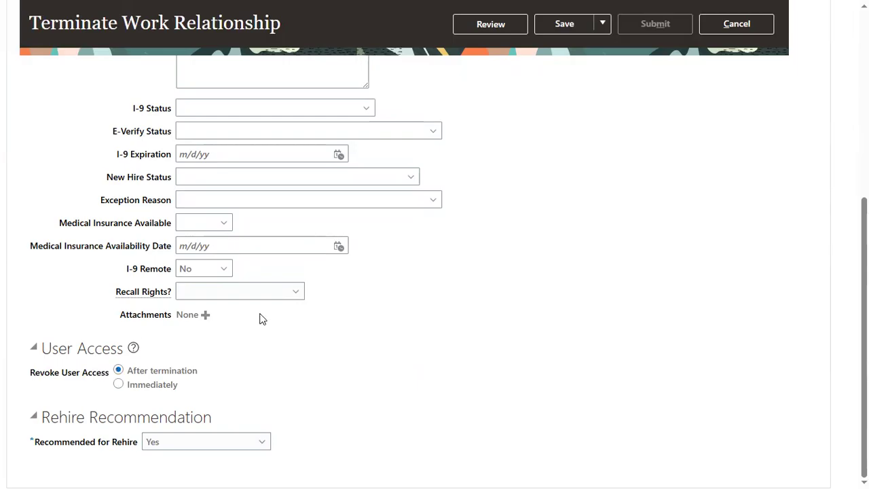
# Step: Proceed to the review of the work relationship termination and expand its Approvers section
pyautogui.scroll(5, 263, 319)
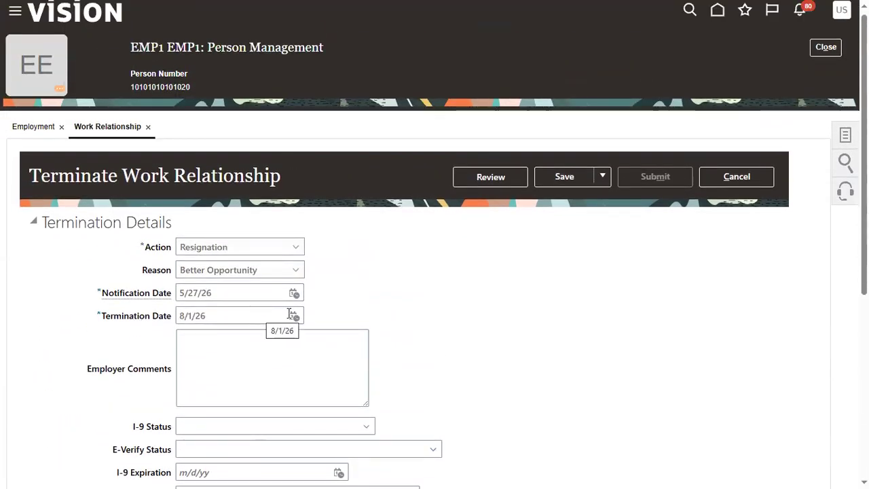
pyautogui.moveTo(29, 176); pyautogui.dragTo(118, 180)
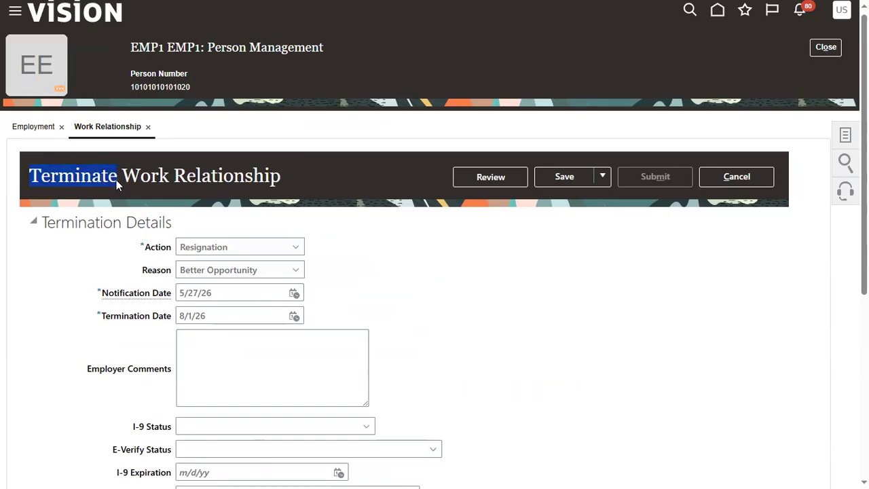
pyautogui.click(450, 315)
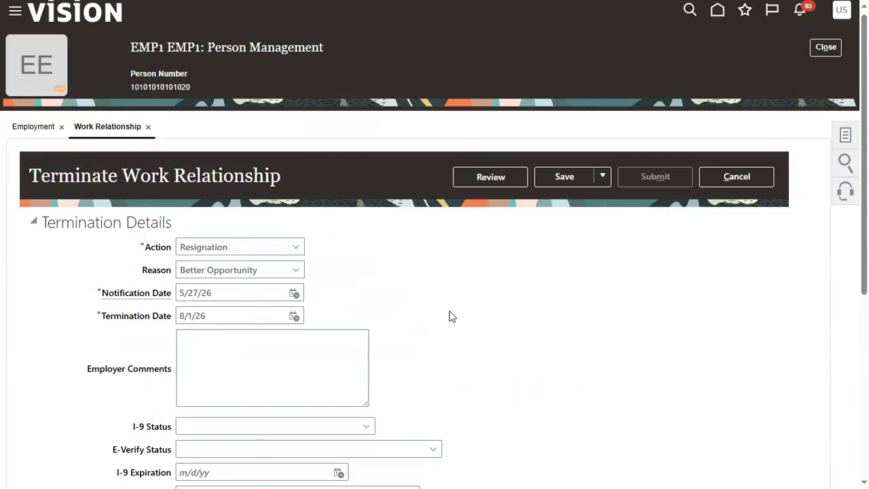
pyautogui.click(464, 179)
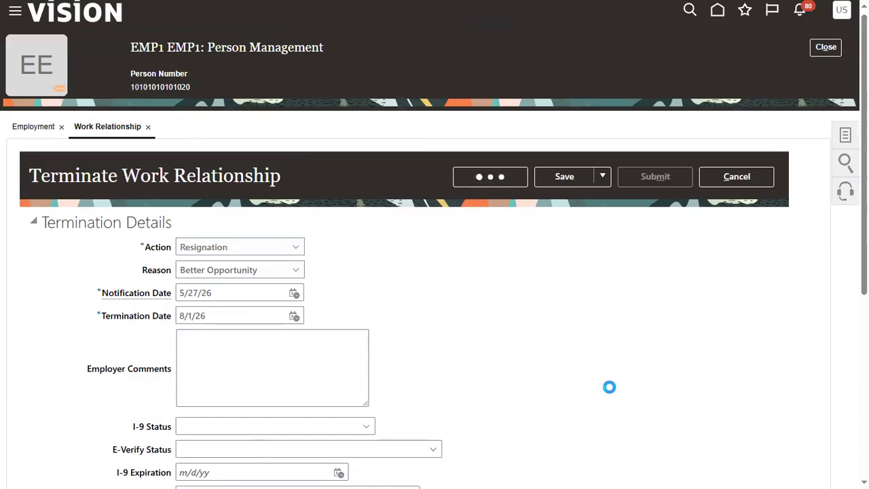
pyautogui.scroll(-3, 454, 393)
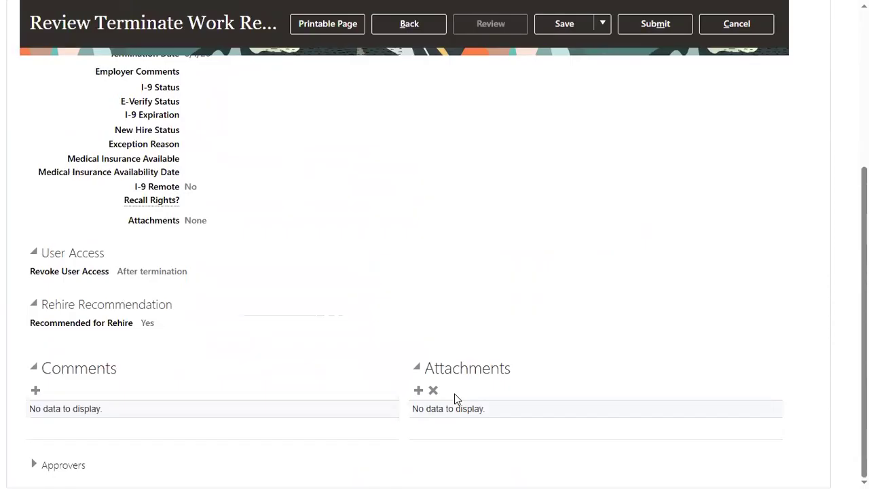
pyautogui.click(34, 465)
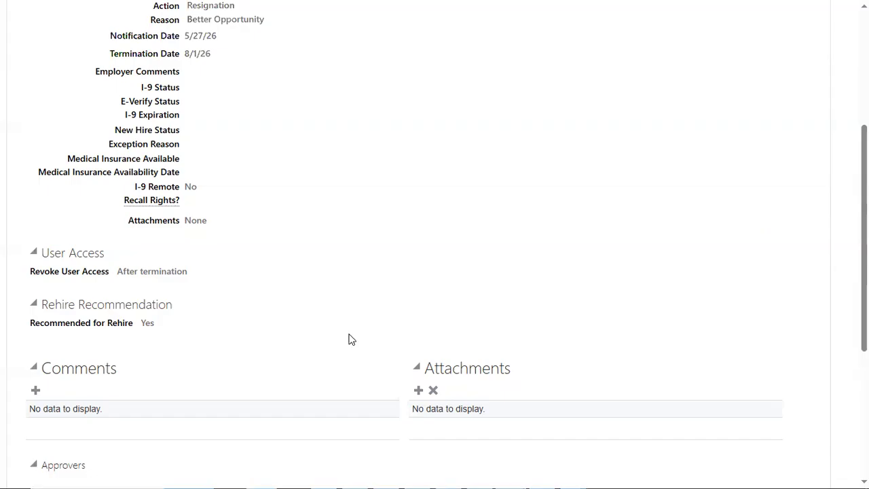
pyautogui.scroll(-3, 351, 339)
pyautogui.scroll(6, 351, 339)
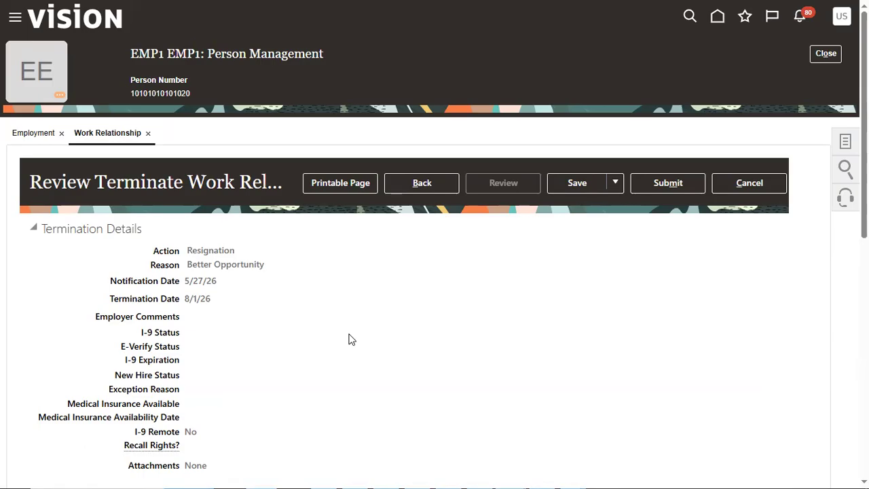
# Step: Look over the data loading topics on the Technical sheet of the Advanced HCM_MAY Excel workbook, and return to the termination review in the browser
pyautogui.hotkey('alt', 'Tab')
pyautogui.hotkey('alt', 'Tab')
pyautogui.hotkey('alt', 'Tab')
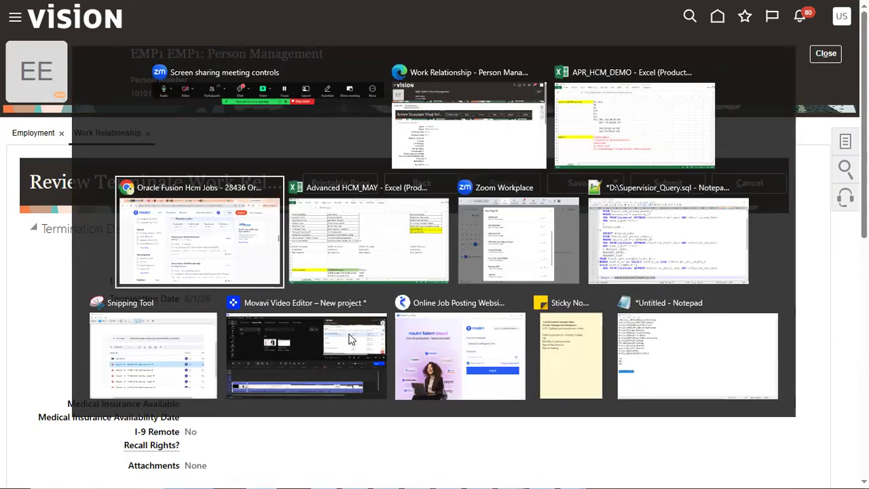
pyautogui.hotkey('alt', 'Tab')
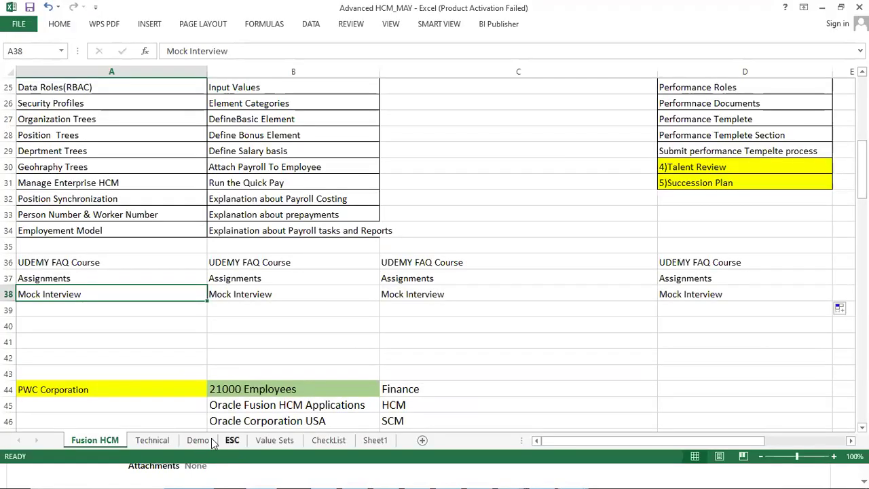
pyautogui.click(152, 440)
pyautogui.moveTo(144, 85); pyautogui.dragTo(177, 124)
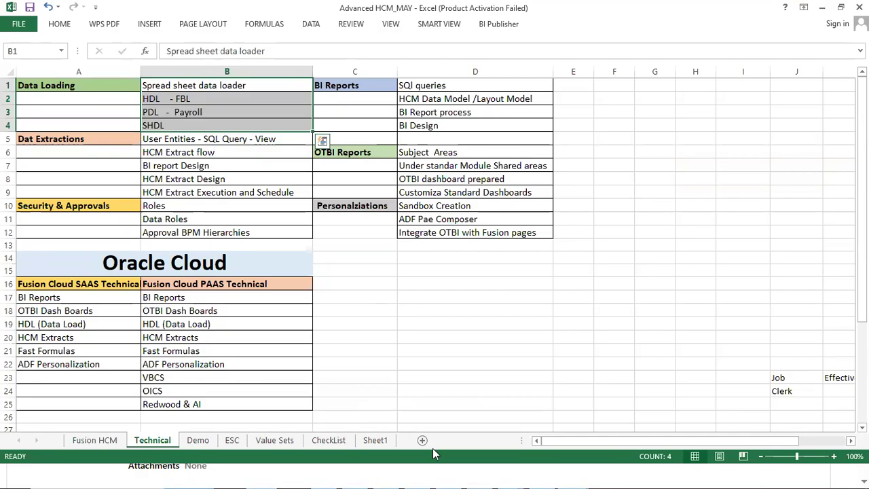
pyautogui.hotkey('alt', 'Tab')
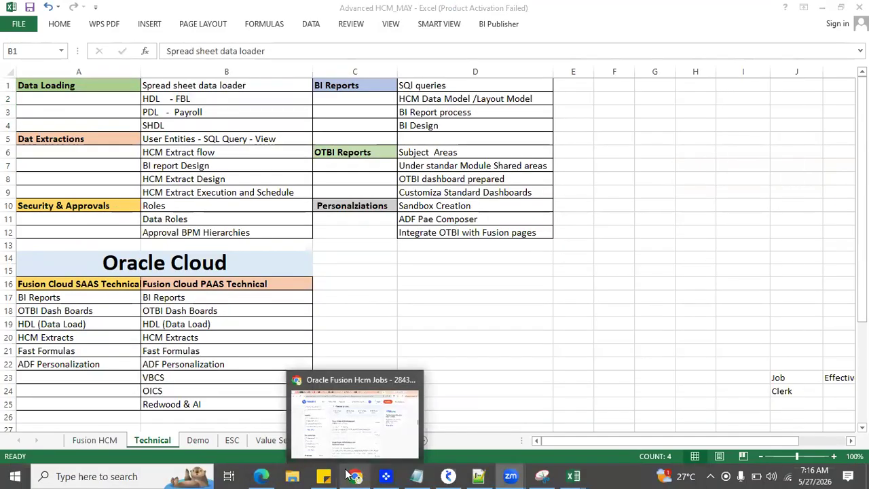
pyautogui.click(268, 475)
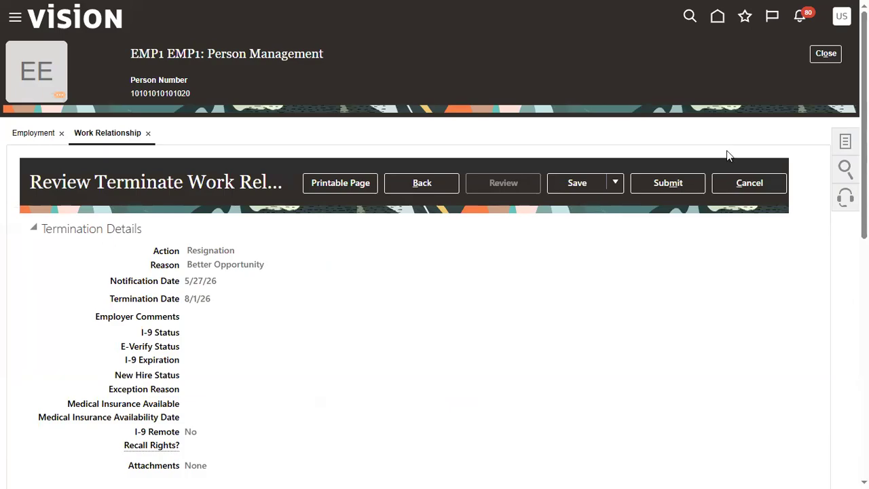
# Step: Submit EMP1's termination with Immediate processing, and close the work relationship and the person record
pyautogui.click(668, 183)
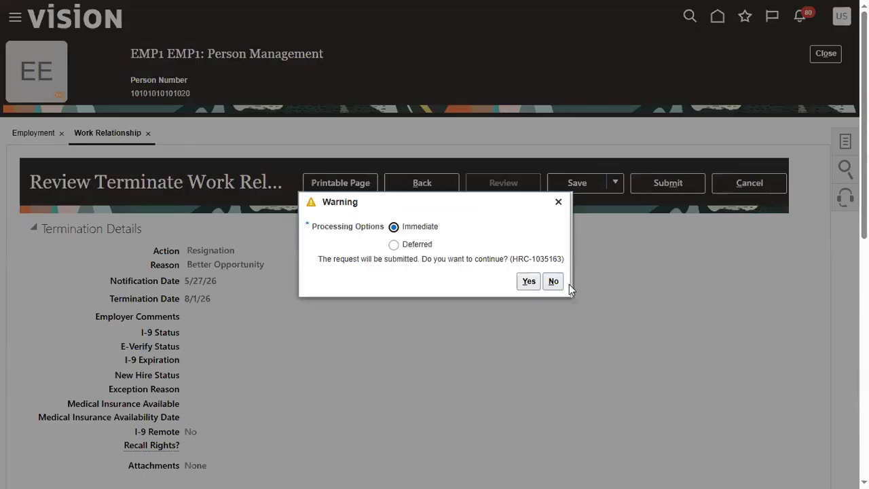
pyautogui.click(529, 281)
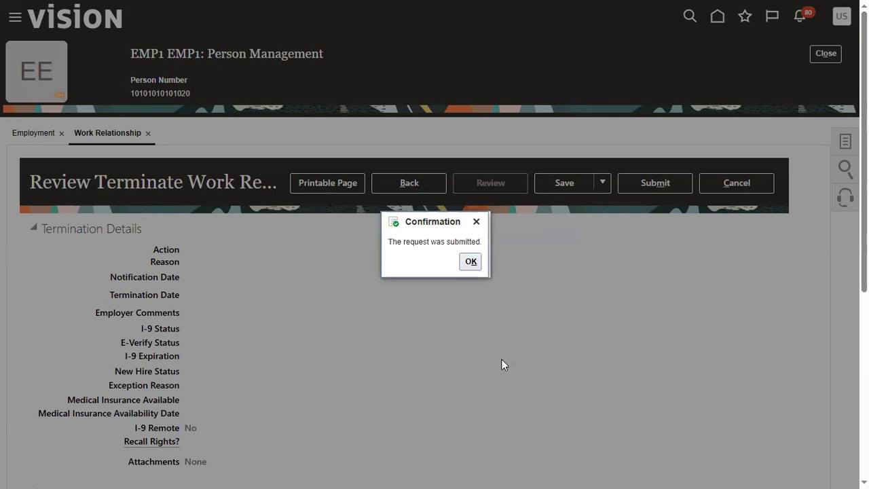
pyautogui.click(470, 261)
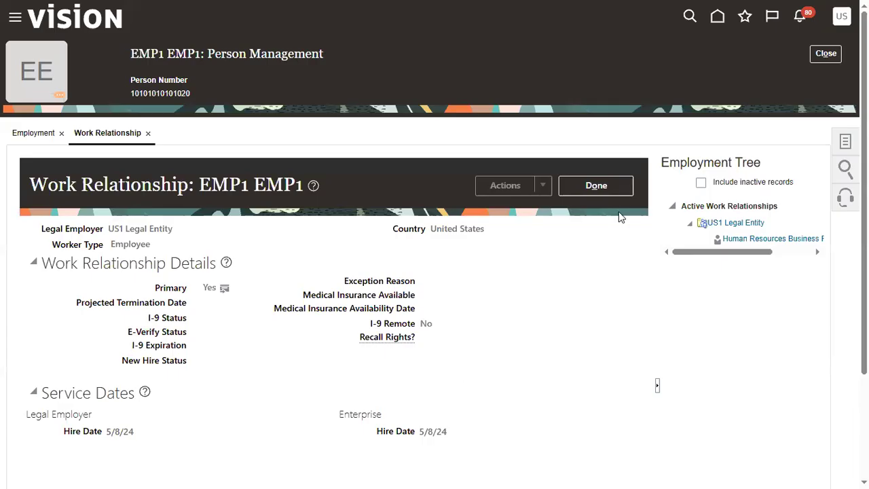
pyautogui.click(593, 186)
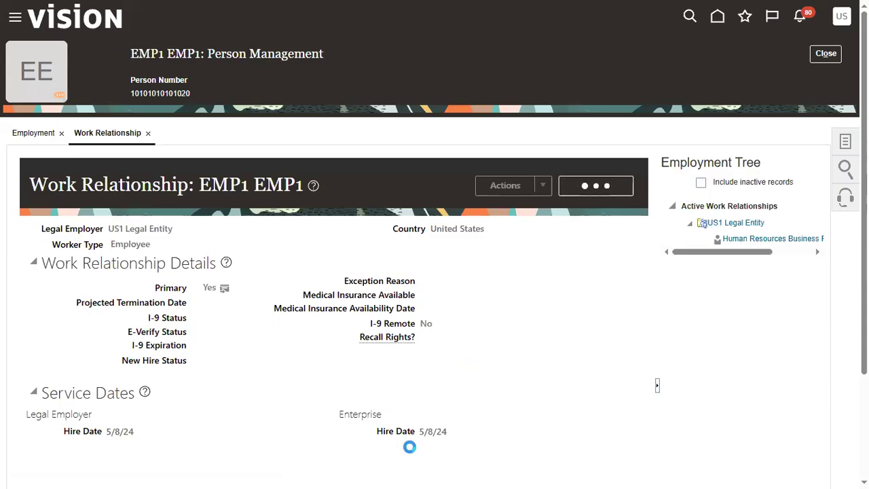
pyautogui.click(826, 54)
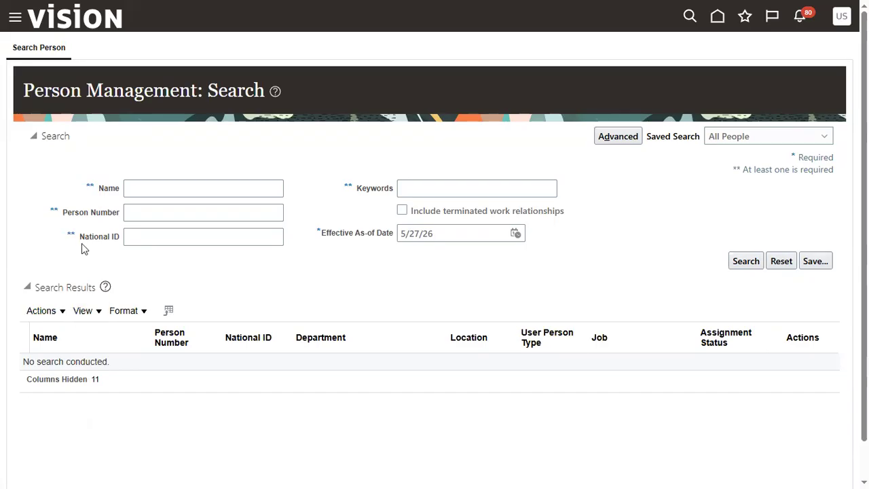
# Step: Open Transaction Manager's transaction list and refresh the status of EMP1's Termination transaction
pyautogui.click(19, 21)
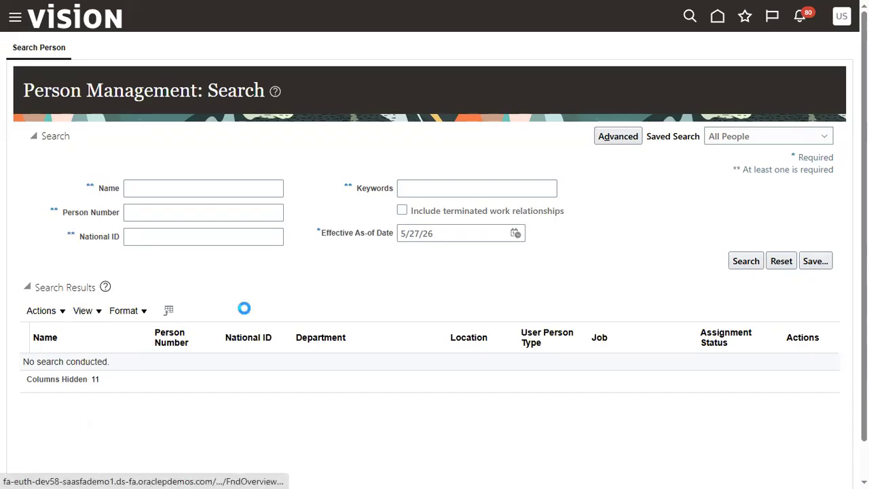
pyautogui.scroll(-10, 153, 367)
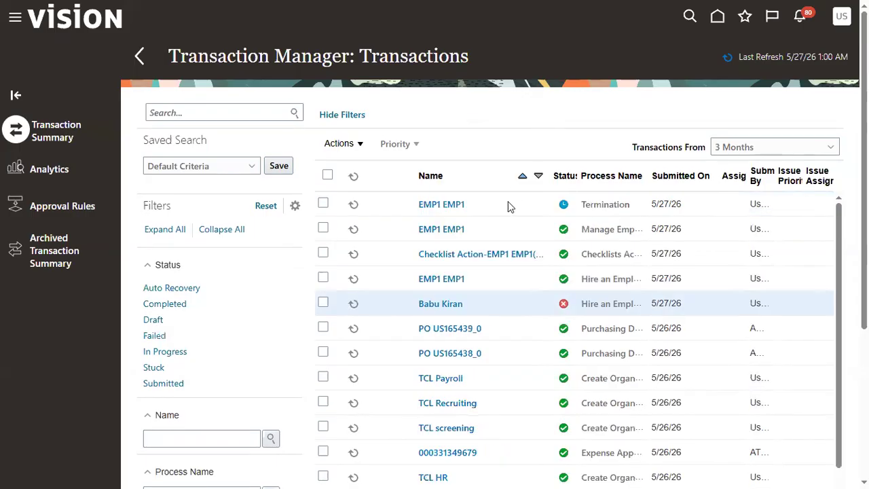
pyautogui.click(495, 229)
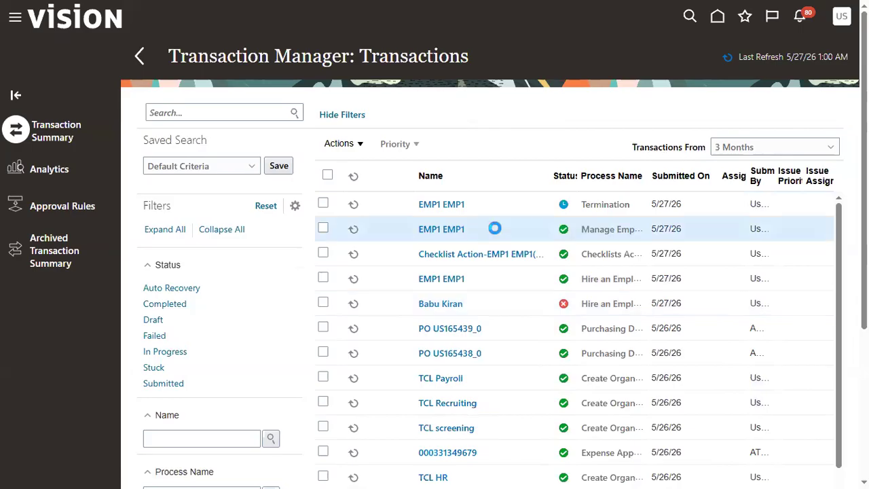
pyautogui.click(490, 280)
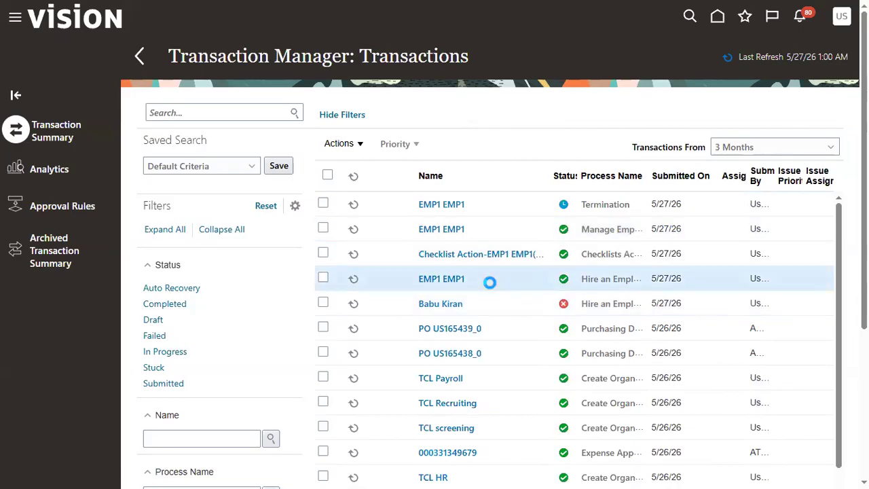
pyautogui.click(514, 203)
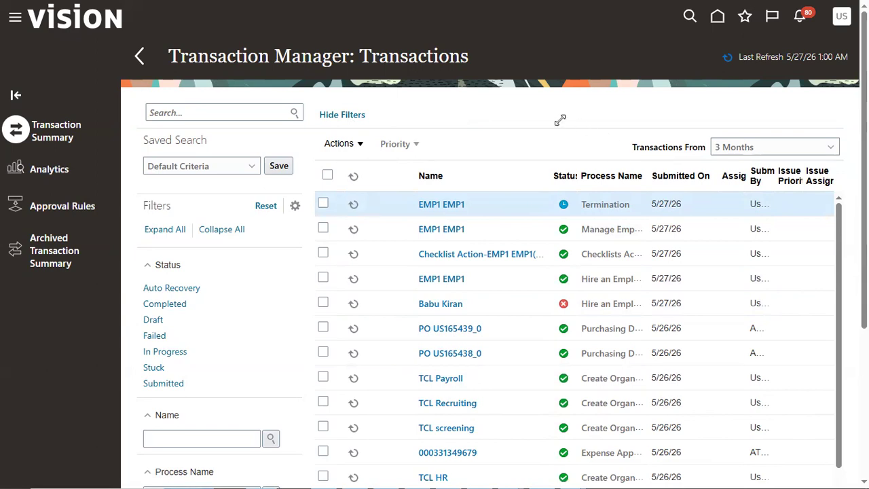
pyautogui.click(350, 207)
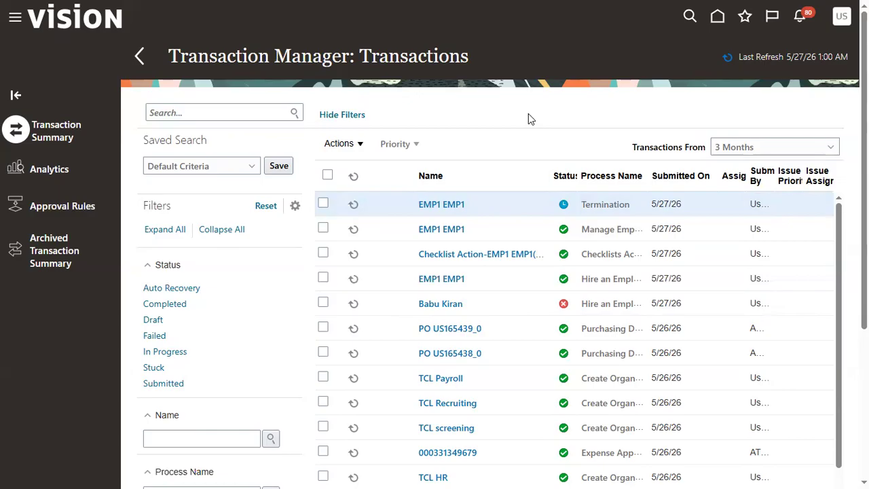
pyautogui.click(353, 204)
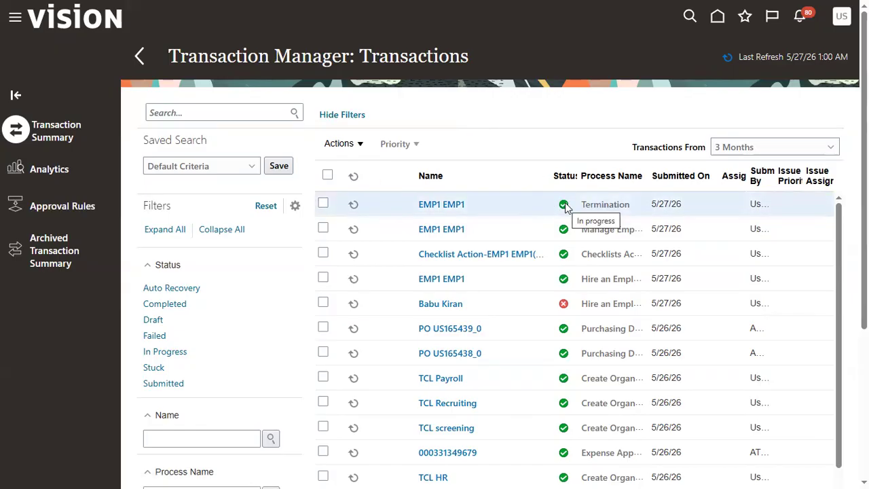
# Step: Go to Person Management and search for people named EMP1
pyautogui.click(15, 18)
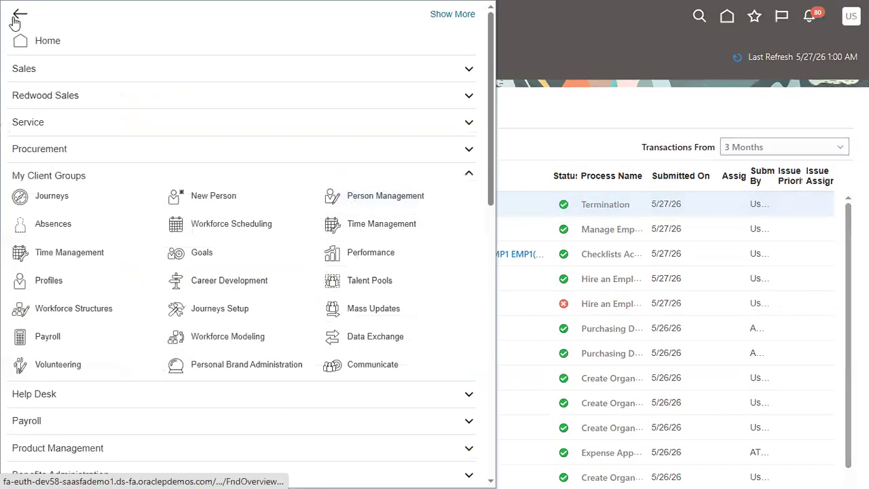
pyautogui.click(365, 196)
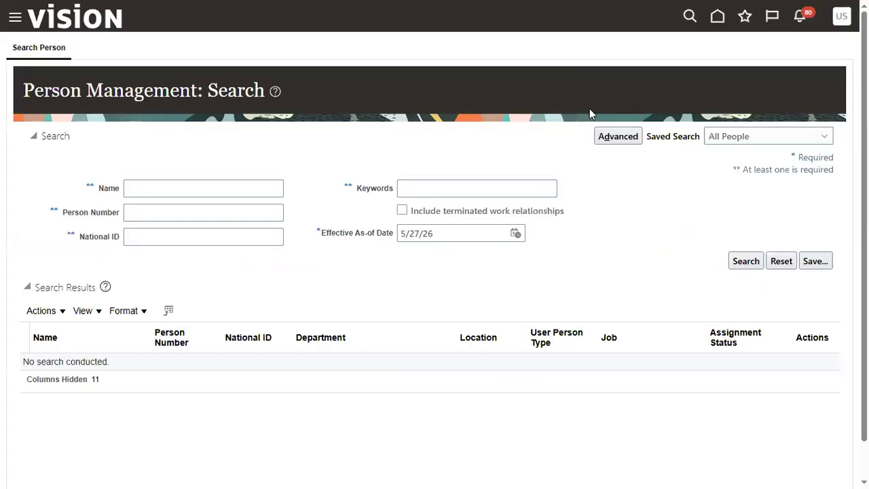
pyautogui.click(260, 187)
pyautogui.write('EMP1')
pyautogui.press('Return')
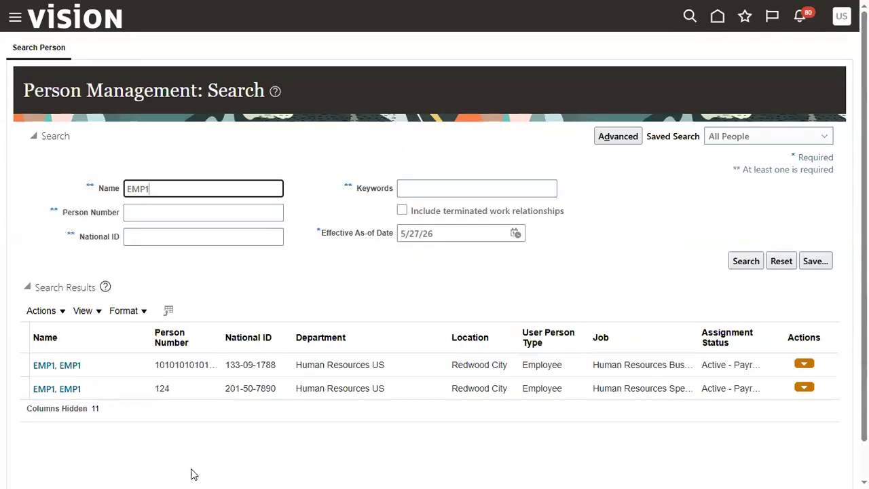
# Step: Narrow the EMP1 search by the person number of the record with the Human Resources Business Partner job
pyautogui.doubleClick(185, 366)
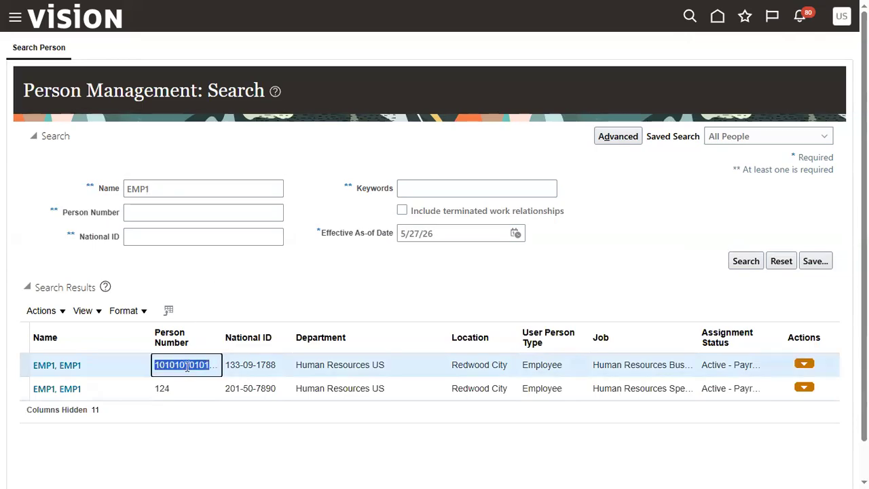
pyautogui.click(182, 217)
pyautogui.hotkey('ctrl', 'v')
pyautogui.click(755, 259)
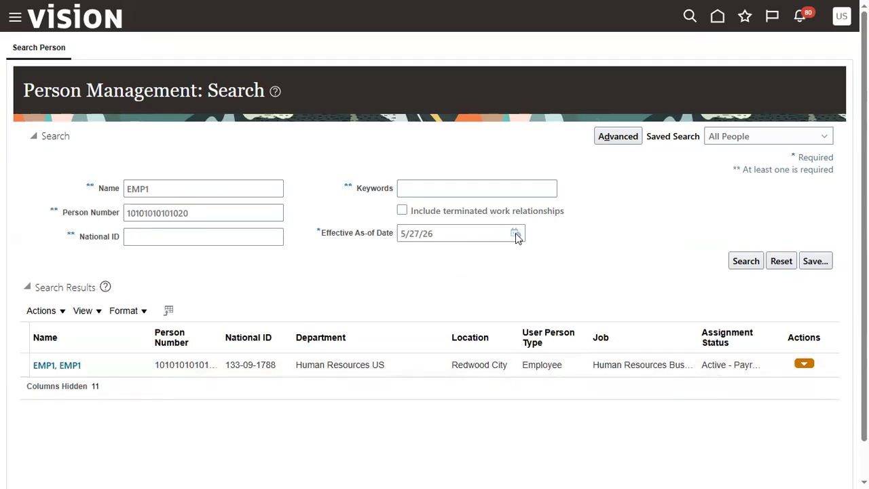
# Step: Search for EMP1's person record with the effective as-of date set to 8/1/26
pyautogui.click(516, 233)
pyautogui.click(553, 255)
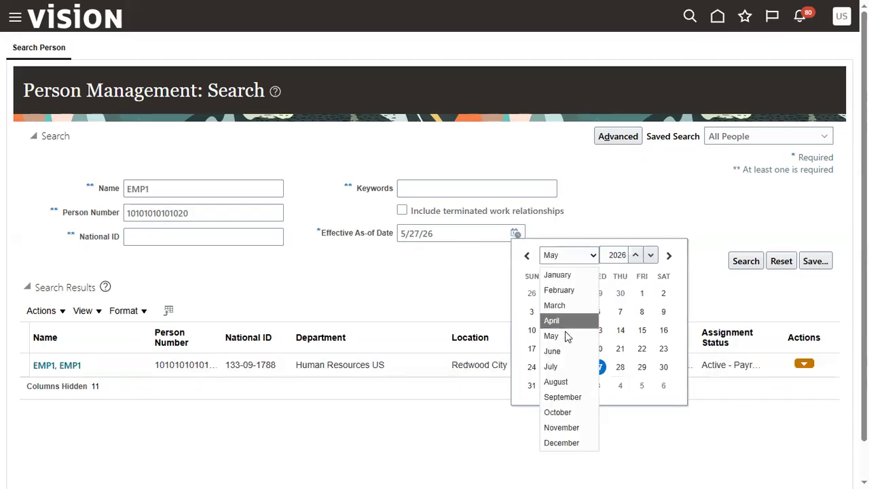
pyautogui.click(555, 382)
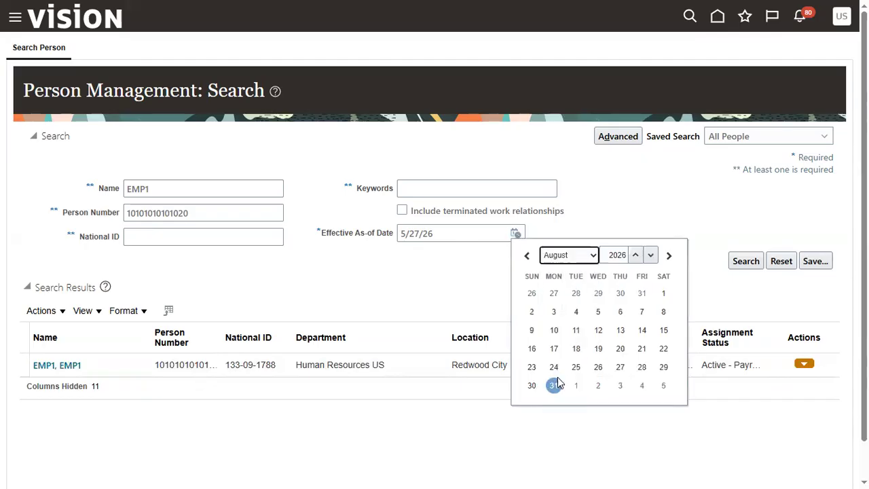
pyautogui.click(663, 294)
pyautogui.click(742, 262)
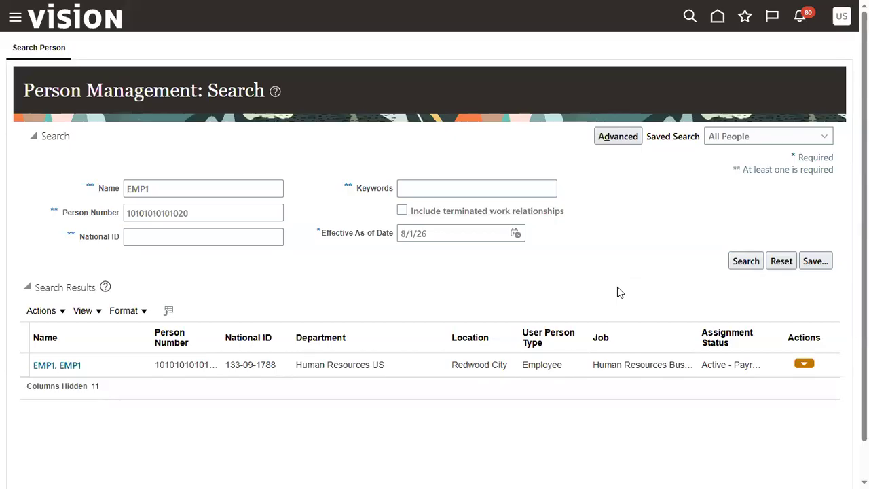
# Step: Repeat the EMP1 search with the effective as-of date set to 8/2/26
pyautogui.click(516, 234)
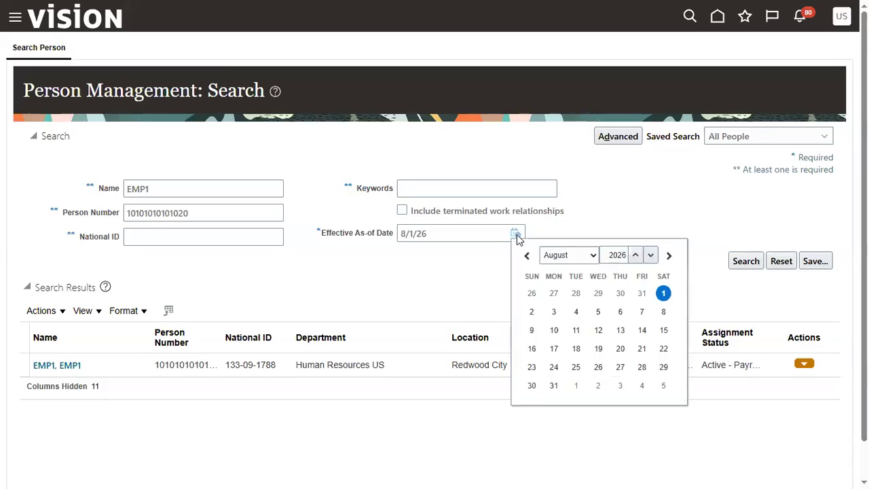
pyautogui.click(533, 313)
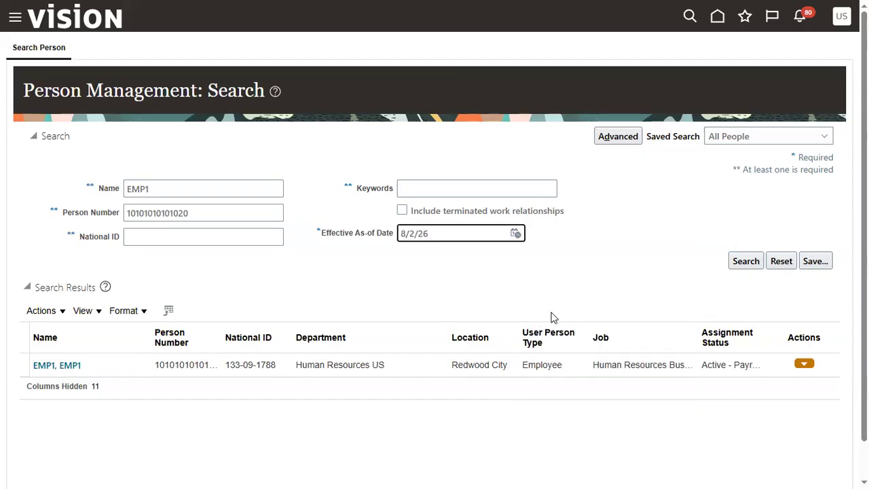
pyautogui.click(736, 264)
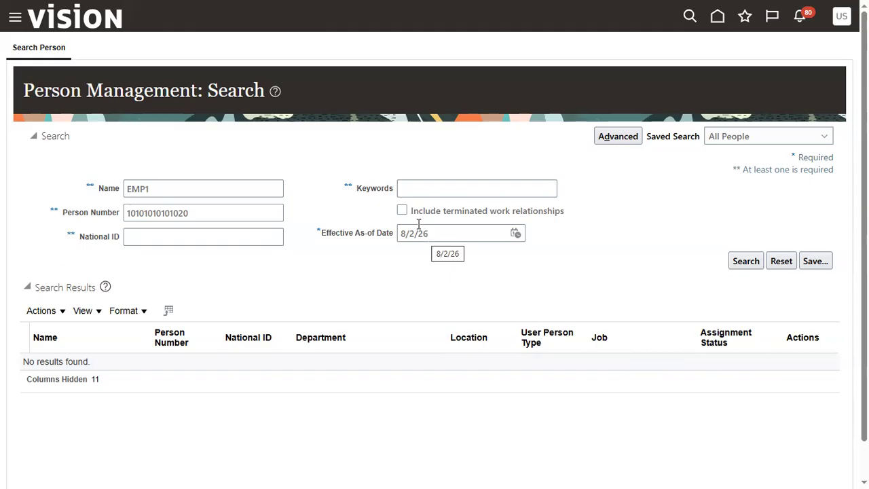
# Step: Include terminated work relationships in the EMP1 search and open the employment record of the person found
pyautogui.click(402, 212)
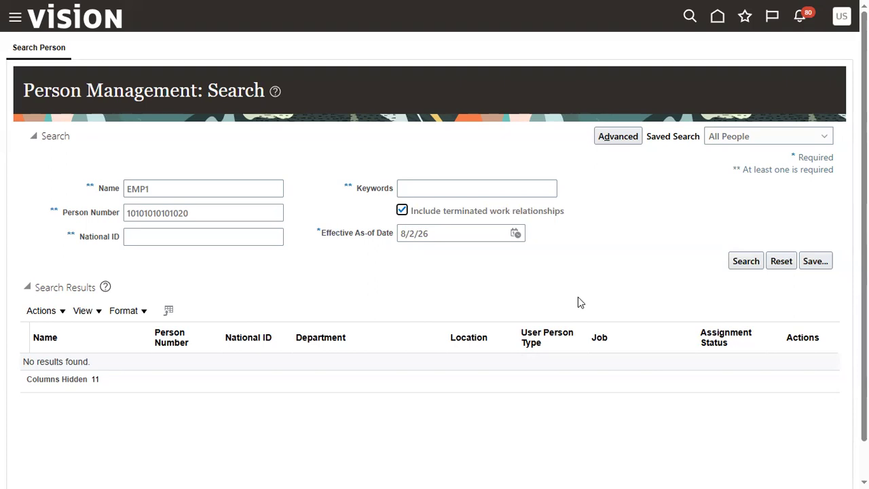
pyautogui.click(744, 262)
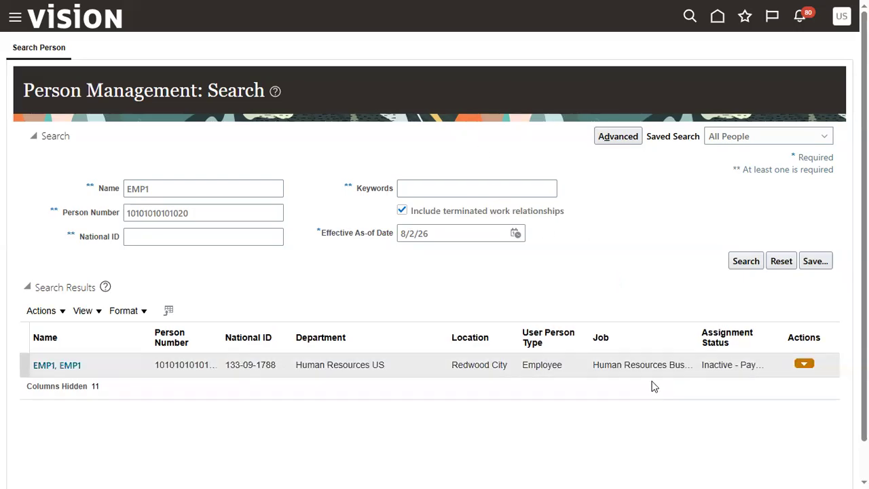
pyautogui.click(661, 364)
pyautogui.click(715, 369)
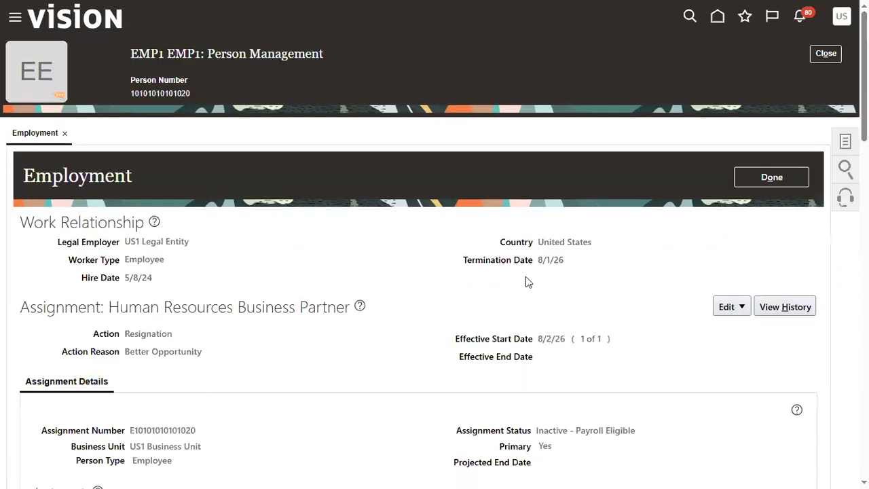
# Step: Examine the hire date, termination date and assignment status in EMP1's employment record
pyautogui.tripleClick(558, 261)
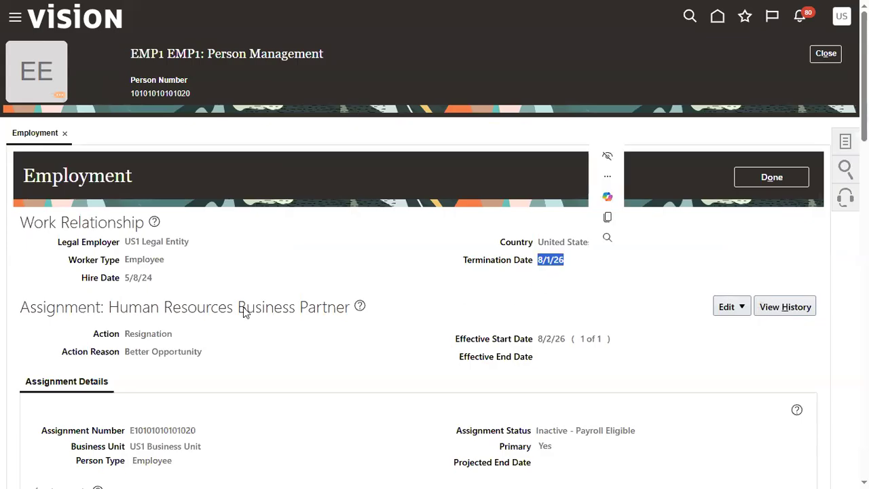
pyautogui.click(262, 256)
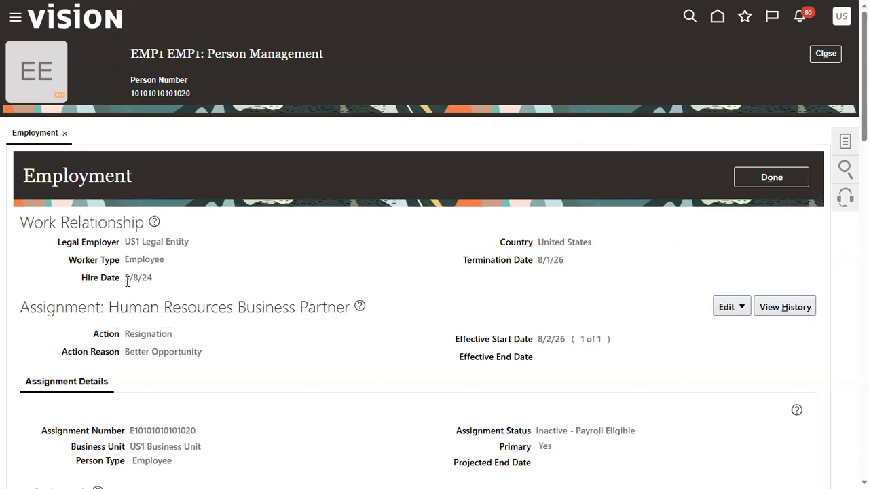
pyautogui.moveTo(125, 277); pyautogui.dragTo(155, 285)
pyautogui.click(549, 281)
pyautogui.moveTo(556, 262); pyautogui.dragTo(570, 262)
pyautogui.click(555, 285)
pyautogui.moveTo(537, 432); pyautogui.dragTo(630, 428)
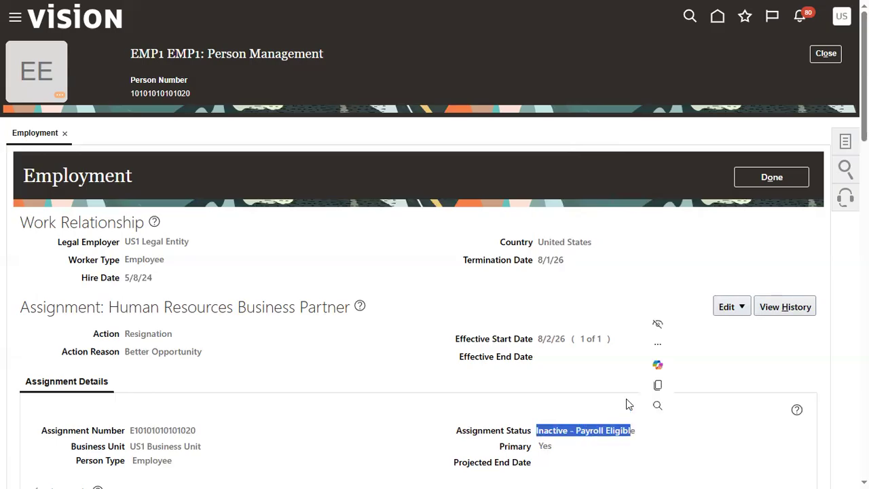
# Step: Close the record, search again by EMP1's person number at the default as-of date, and open the employment record
pyautogui.click(817, 55)
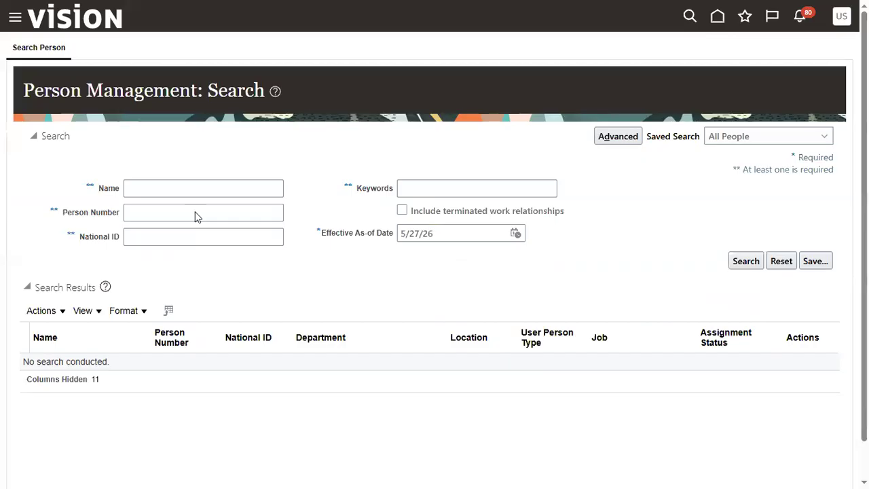
pyautogui.click(195, 215)
pyautogui.hotkey('ctrl', 'v')
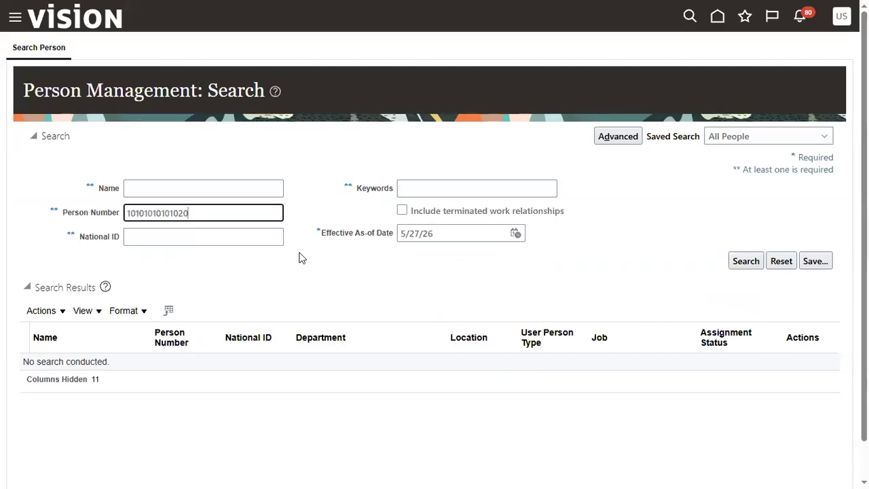
pyautogui.press('Return')
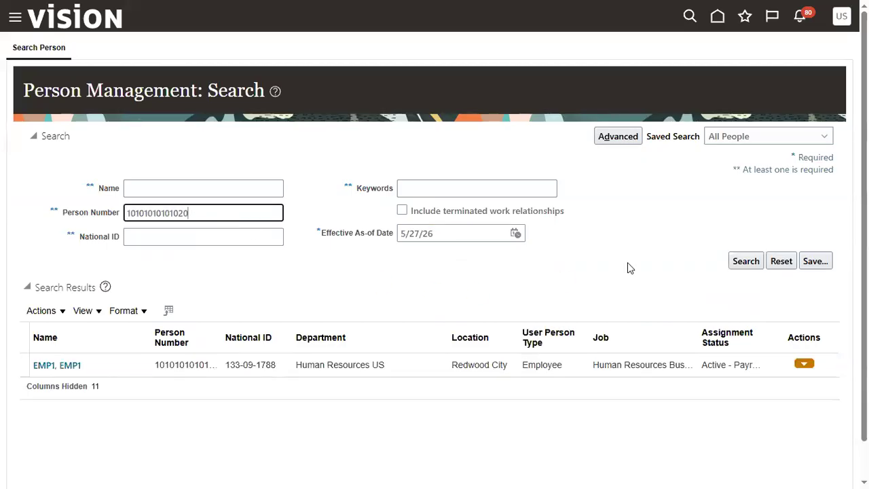
pyautogui.click(214, 364)
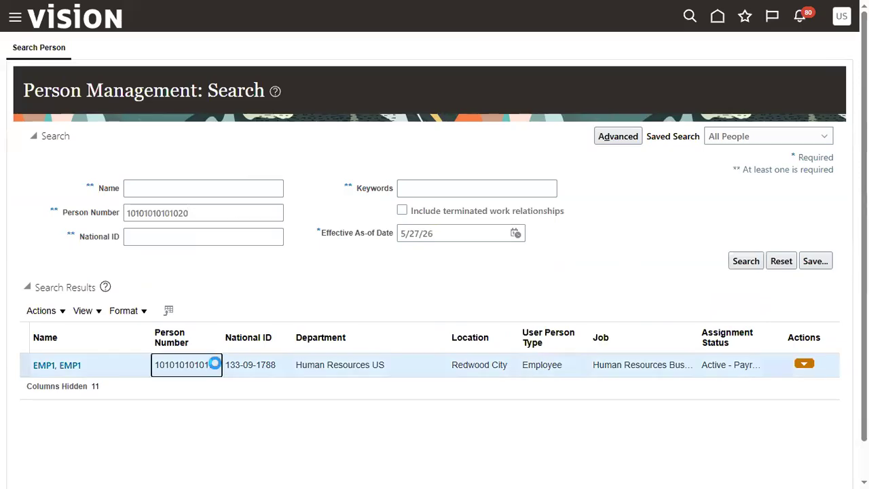
pyautogui.click(67, 366)
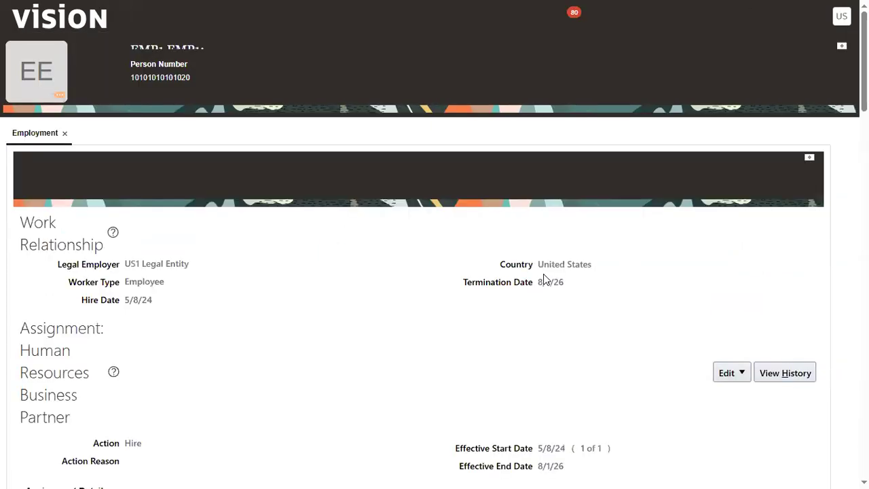
# Step: Open EMP1's work relationship, view its termination details, and return to the work relationship page
pyautogui.click(836, 142)
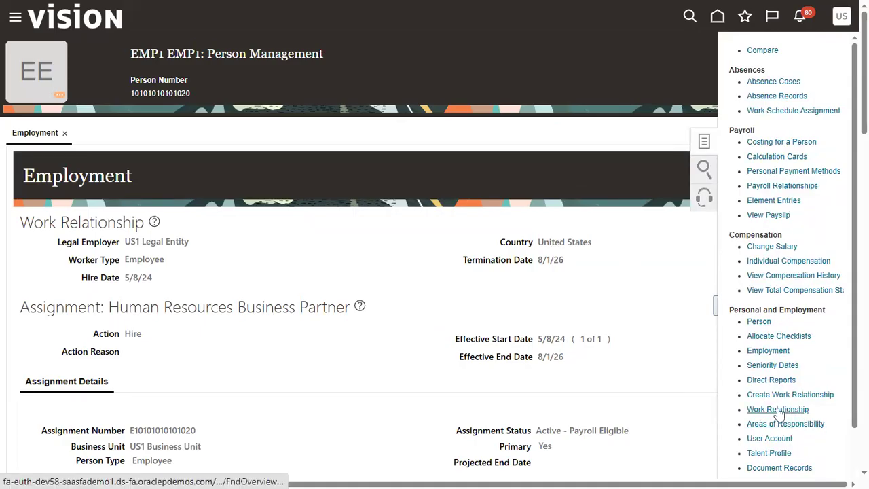
pyautogui.click(776, 409)
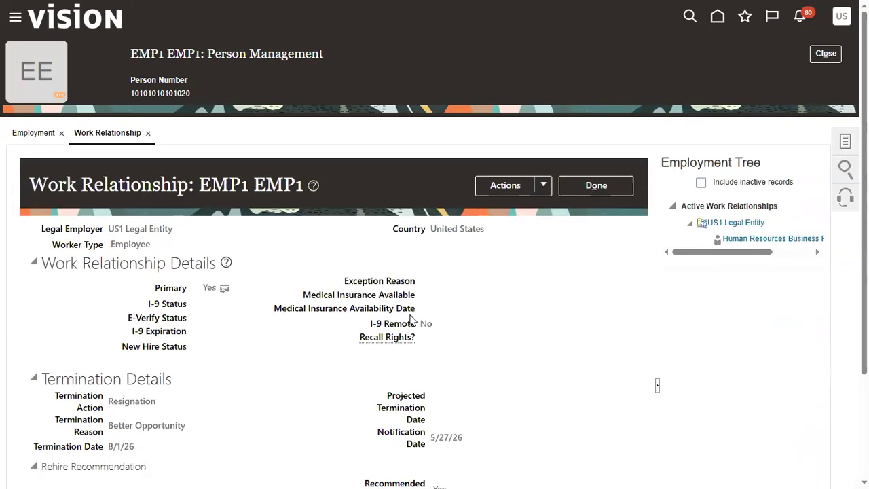
pyautogui.click(547, 190)
pyautogui.click(543, 232)
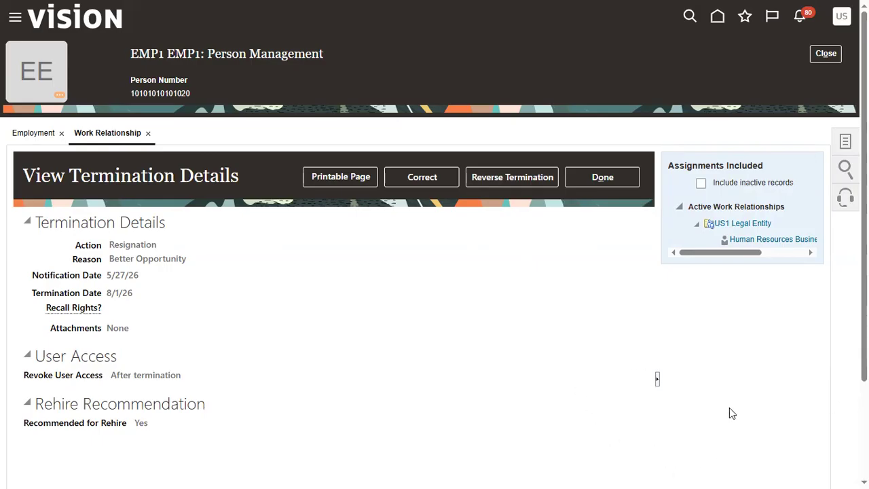
pyautogui.click(623, 179)
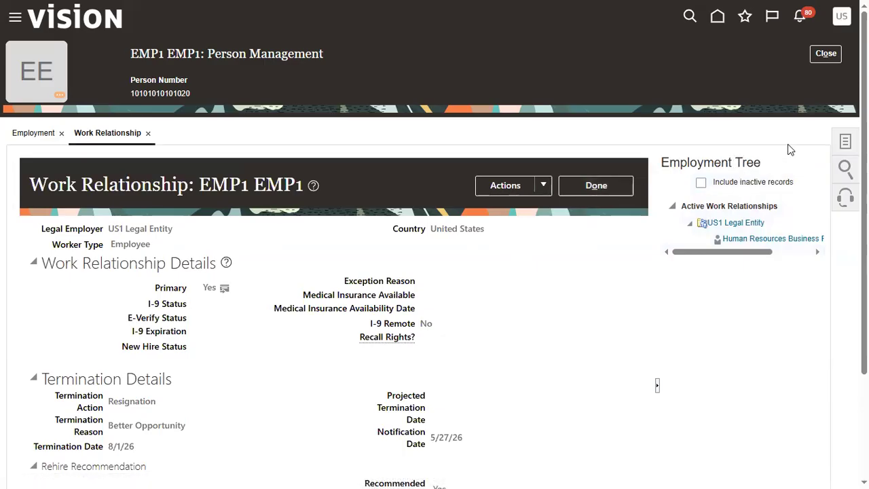
# Step: Begin creating a new work relationship for EMP1 with a start date of 1/1/27
pyautogui.click(844, 141)
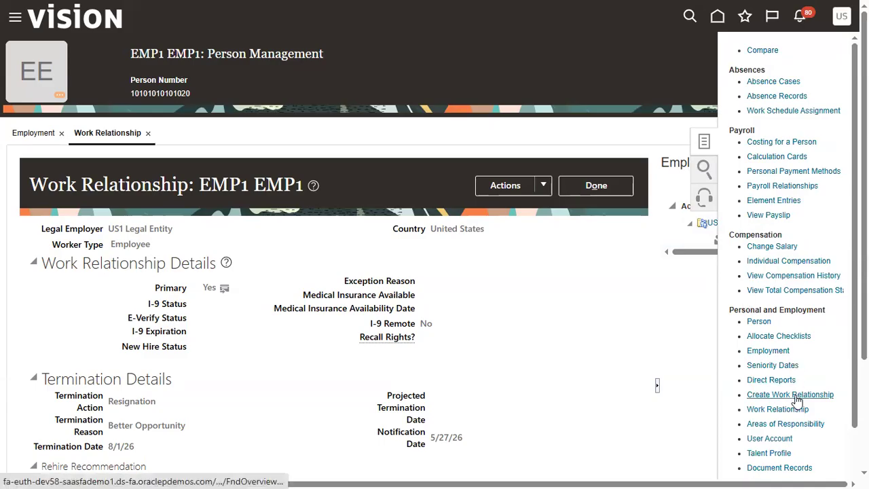
pyautogui.scroll(-1, 796, 400)
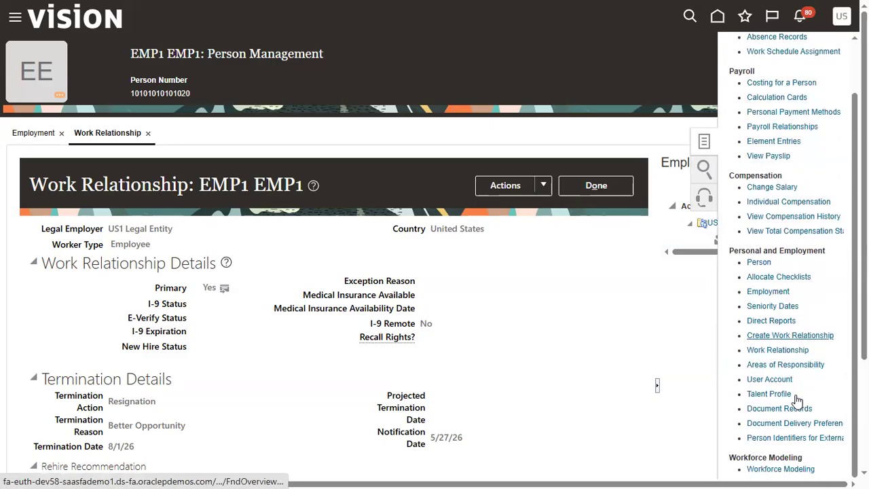
pyautogui.click(767, 341)
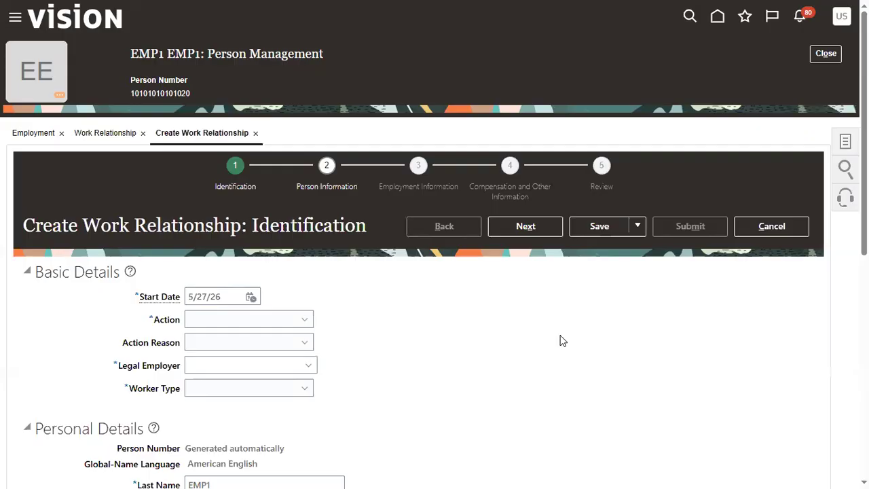
pyautogui.click(251, 297)
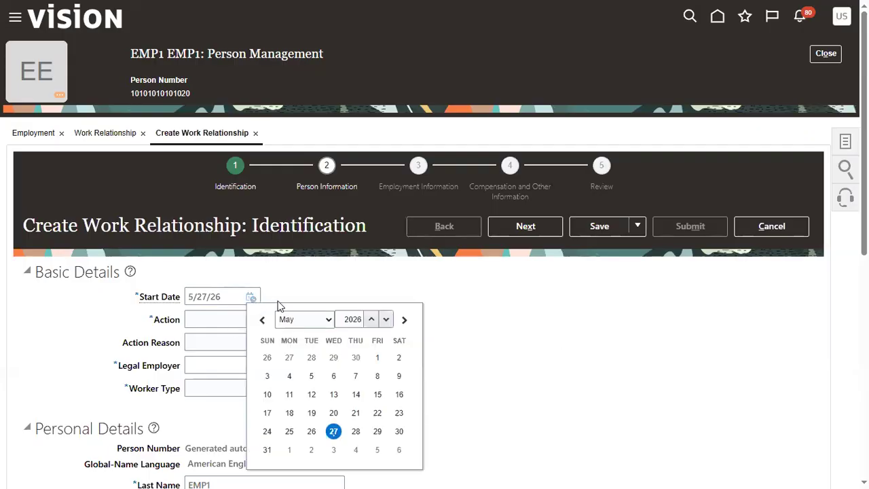
pyautogui.click(311, 321)
pyautogui.click(316, 132)
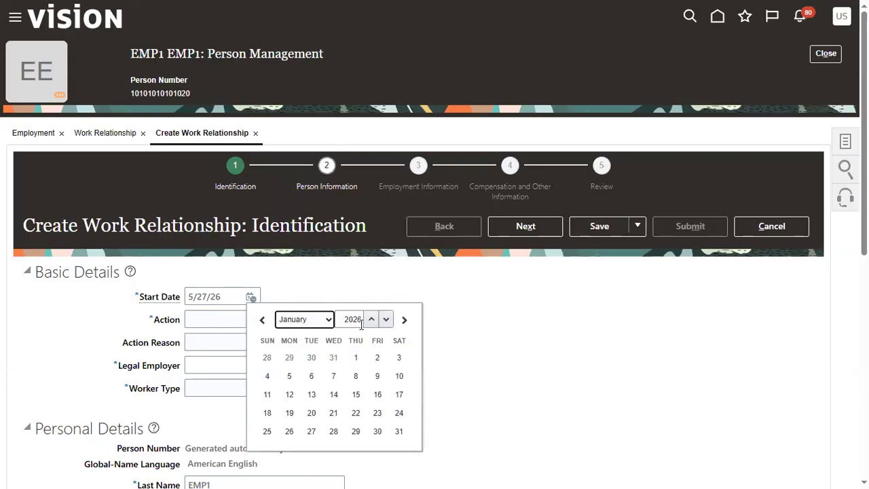
pyautogui.click(372, 319)
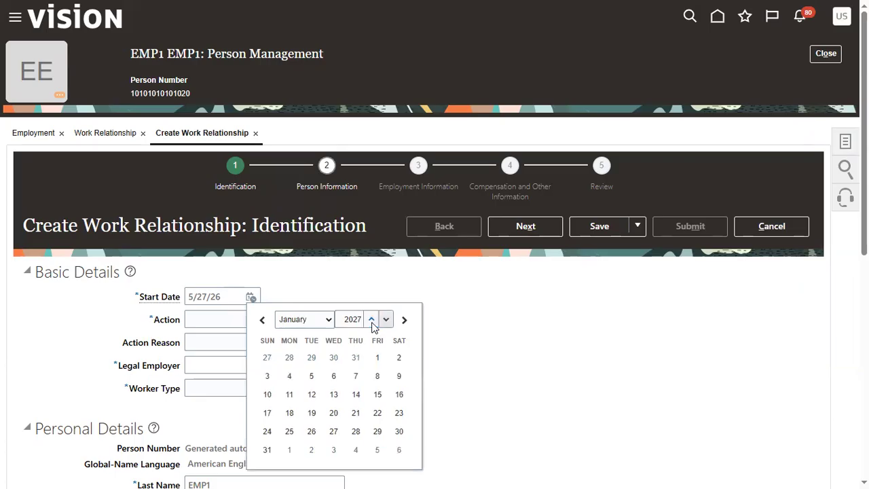
pyautogui.click(378, 357)
# Step: Set the new work relationship's action to Rehire an Employee and its legal employer to US1 Legal Entity
pyautogui.click(251, 323)
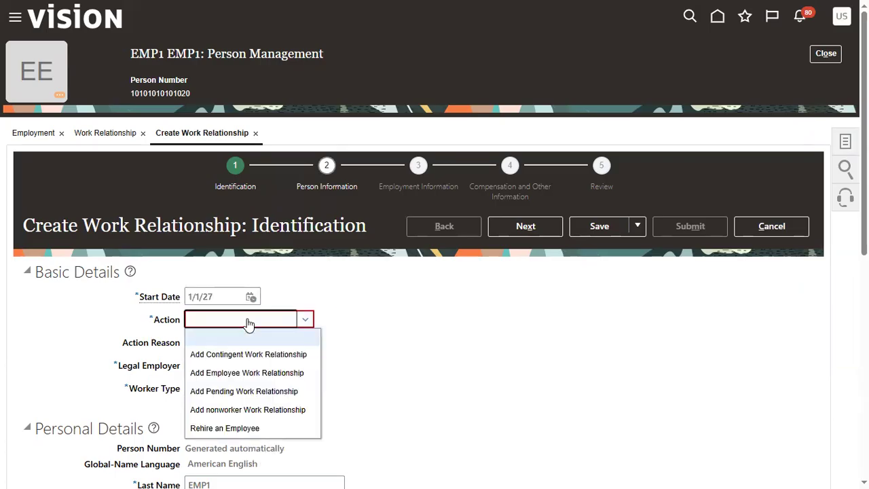
pyautogui.click(238, 427)
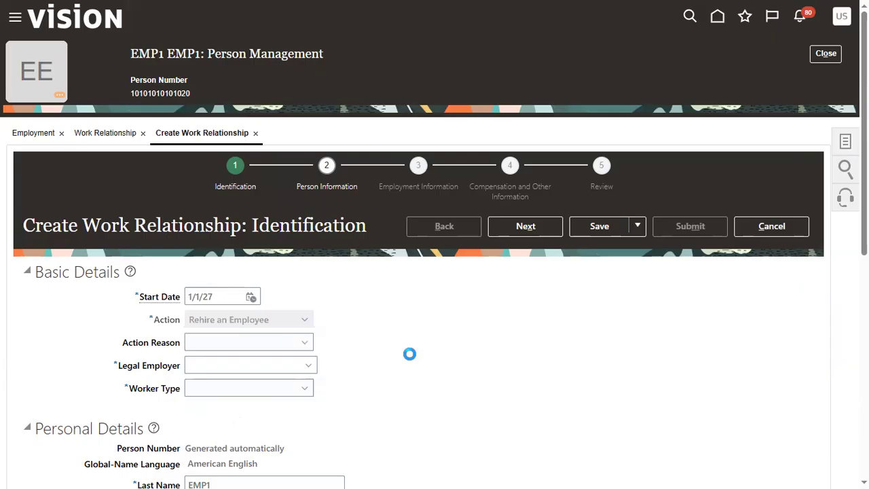
pyautogui.click(272, 360)
pyautogui.write('US1')
pyautogui.press('BackSpace')
pyautogui.press('BackSpace')
pyautogui.press('BackSpace')
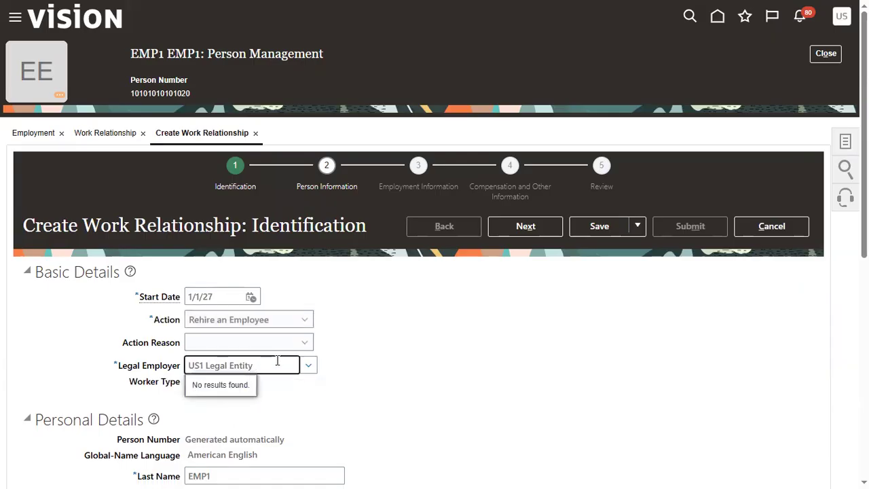
pyautogui.click(419, 368)
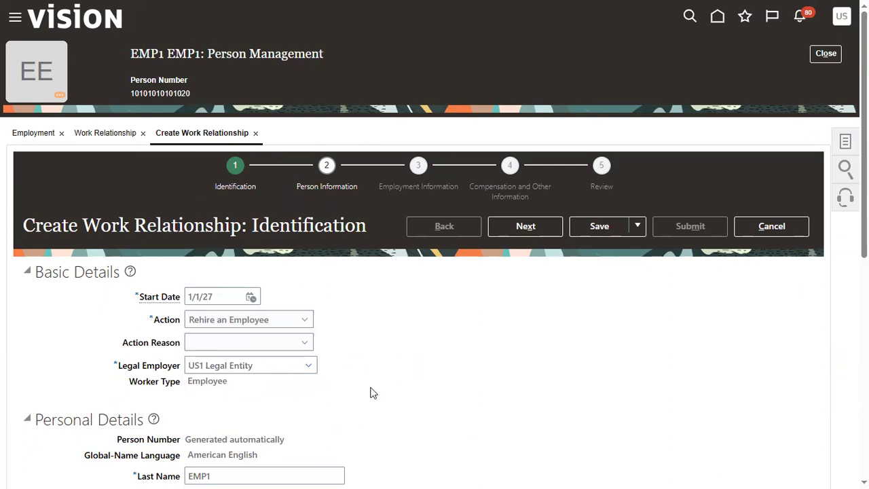
# Step: Review the prefilled personal details and advance the rehire through Person Information to the Employment Information stage
pyautogui.scroll(-6, 365, 393)
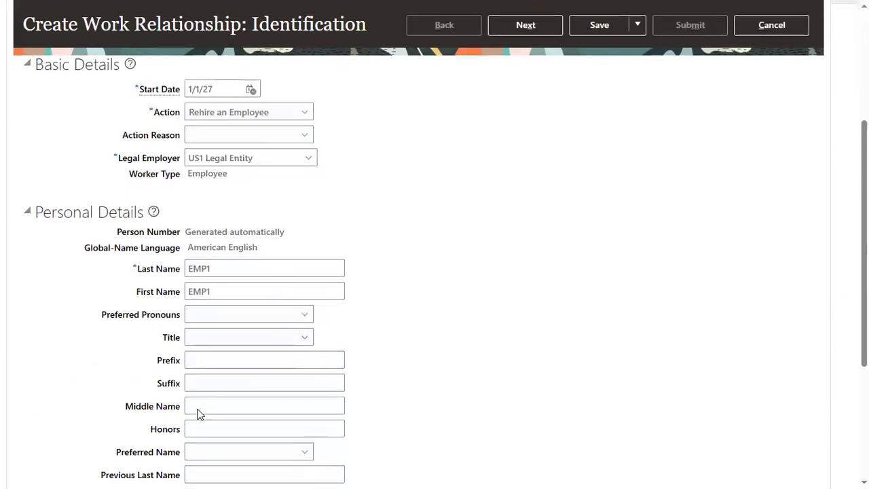
pyautogui.click(219, 393)
pyautogui.scroll(-2, 167, 431)
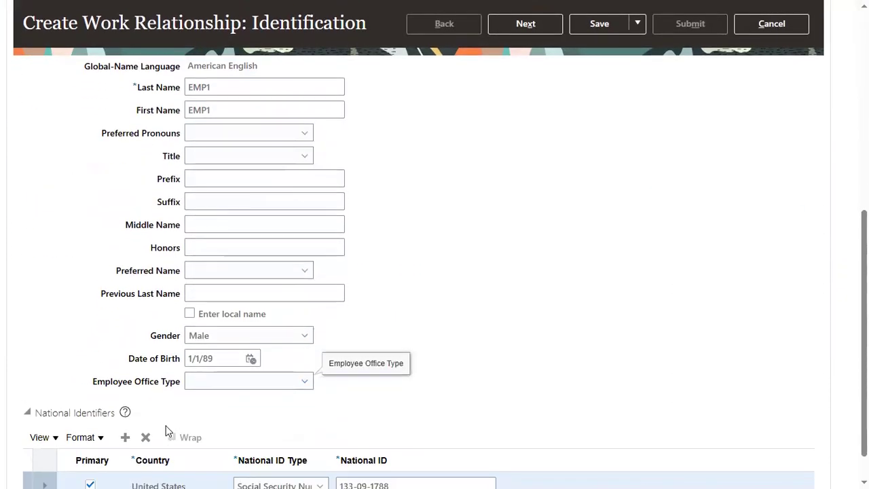
pyautogui.scroll(8, 465, 299)
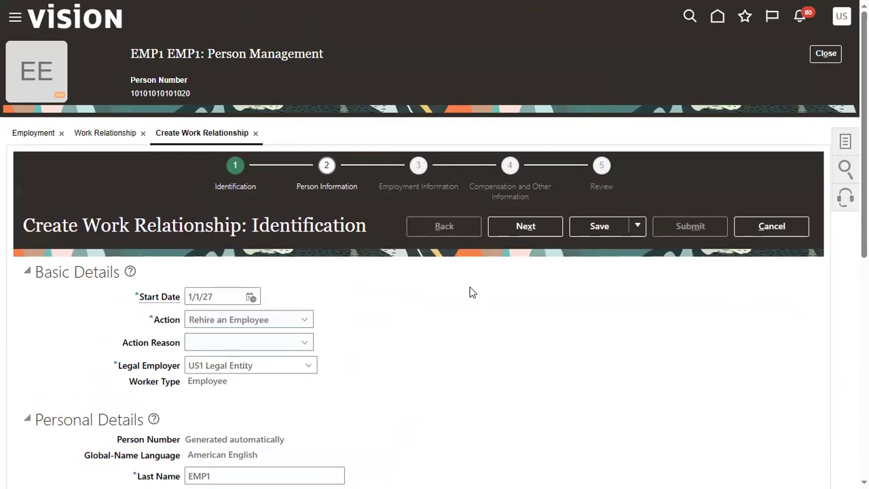
pyautogui.click(505, 227)
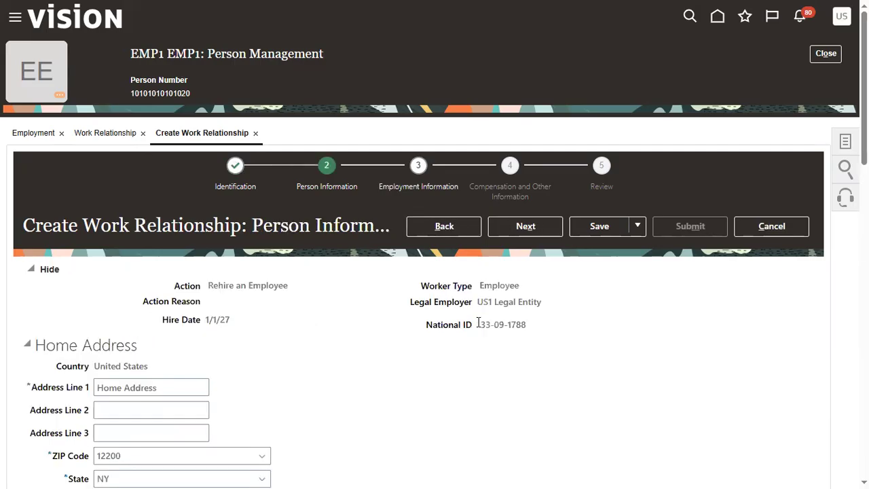
pyautogui.click(510, 226)
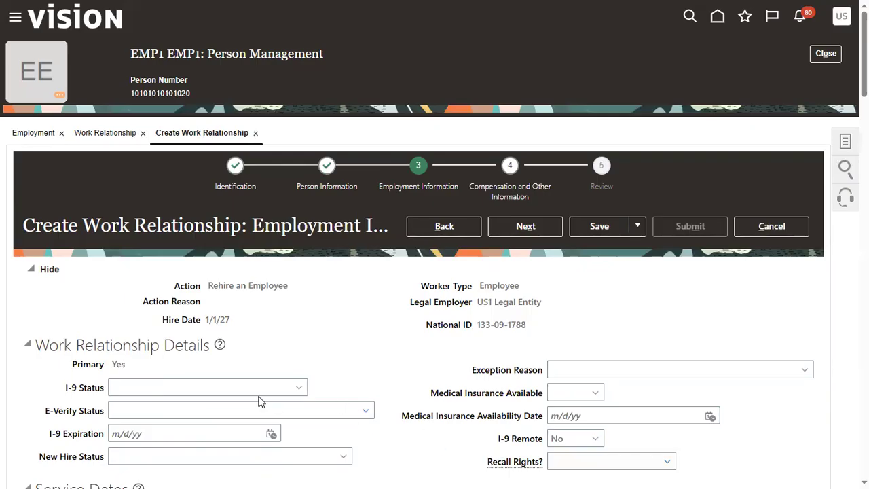
# Step: Set the rehire assignment's business unit to US1 Business Unit
pyautogui.scroll(-5, 237, 381)
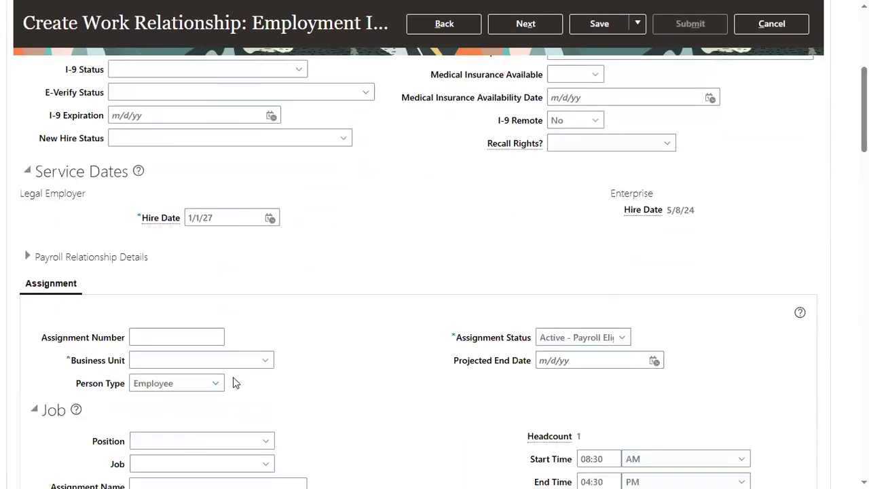
pyautogui.click(234, 359)
pyautogui.write('US1')
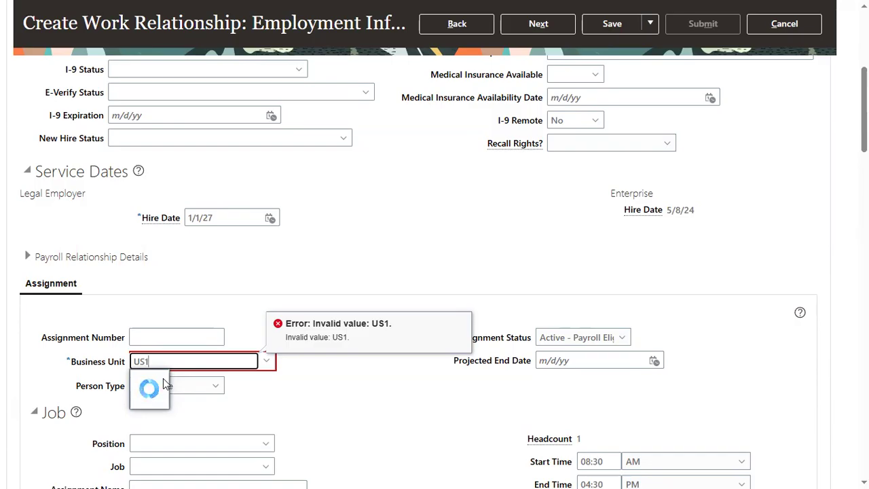
pyautogui.press('BackSpace')
pyautogui.press('BackSpace')
pyautogui.press('BackSpace')
pyautogui.write('US1')
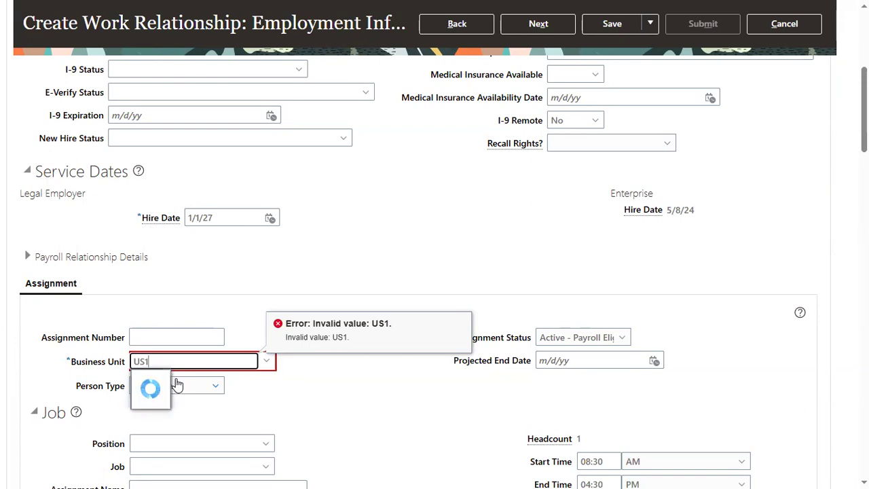
pyautogui.click(176, 378)
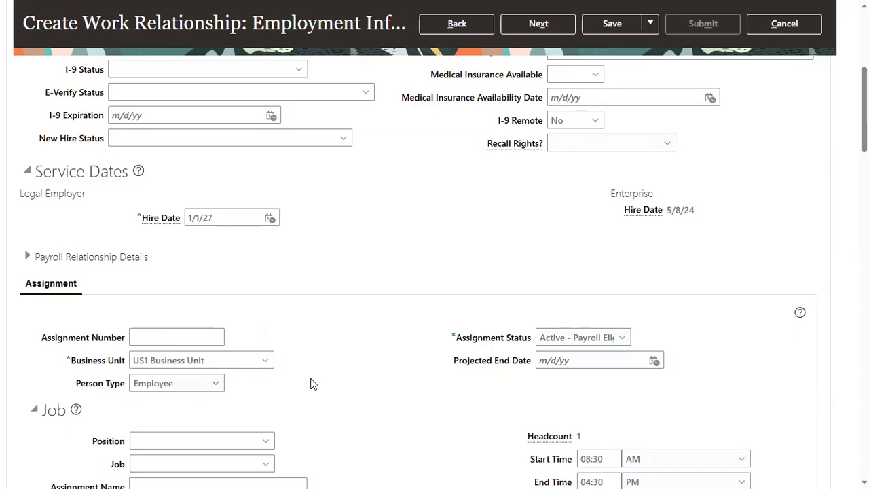
# Step: Set the assignment's job to Human Resources Director
pyautogui.scroll(-3, 238, 387)
pyautogui.click(251, 272)
pyautogui.write('HUM')
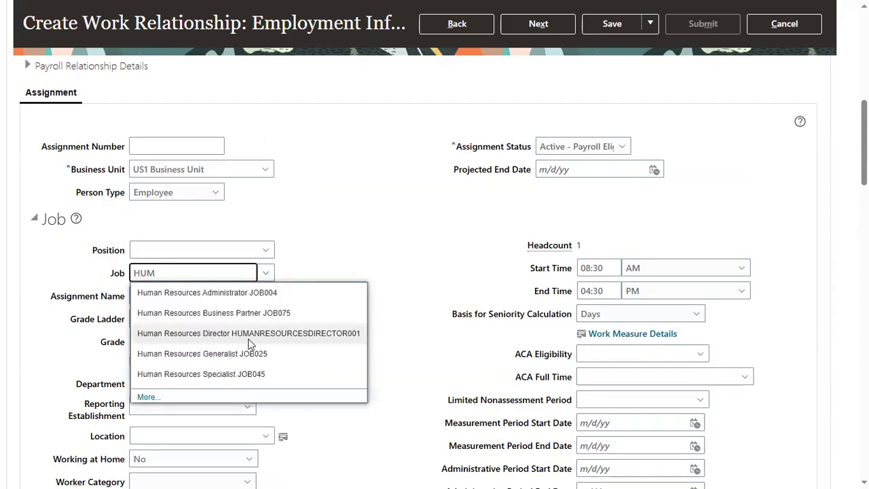
pyautogui.click(224, 333)
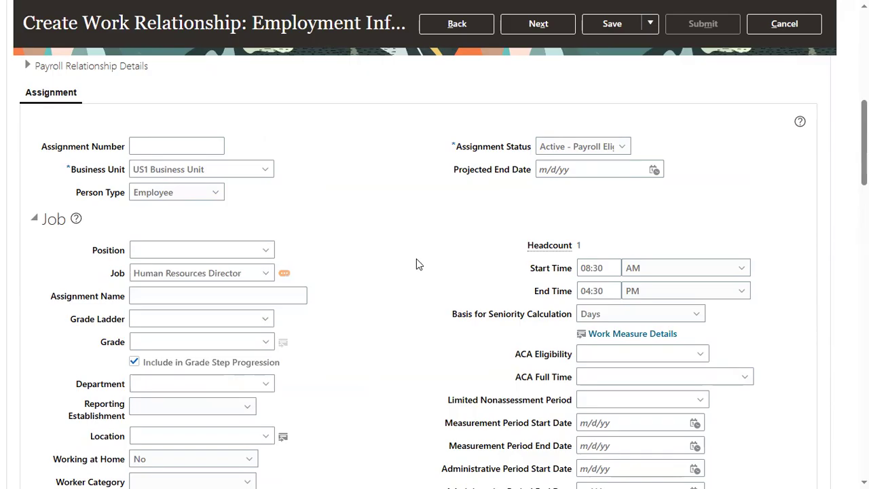
# Step: Advance the rehire through Compensation and Other Information to the Review stage
pyautogui.scroll(10, 416, 264)
pyautogui.click(514, 229)
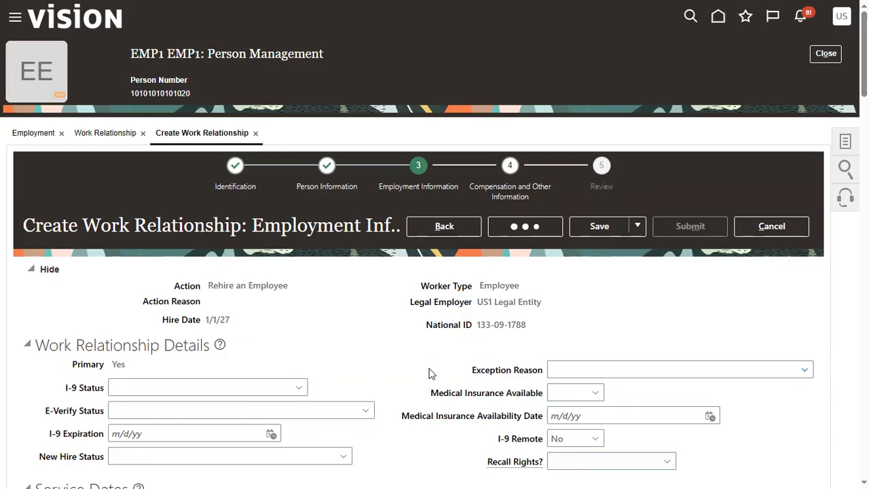
pyautogui.click(523, 230)
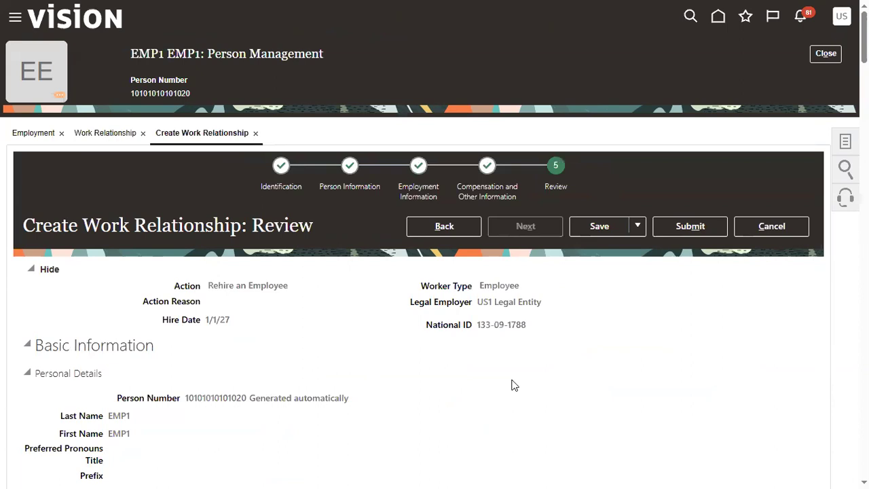
# Step: Submit EMP1's rehire request with confirmation and finish with the work relationship page
pyautogui.click(690, 227)
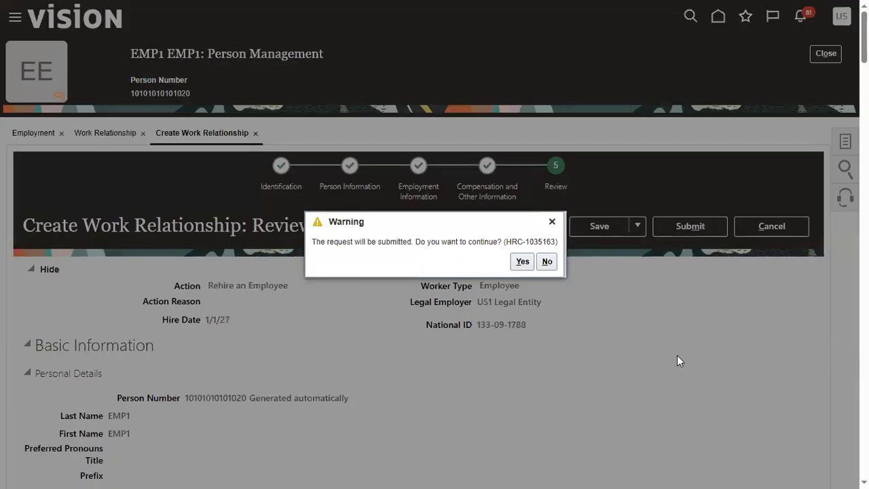
pyautogui.click(522, 262)
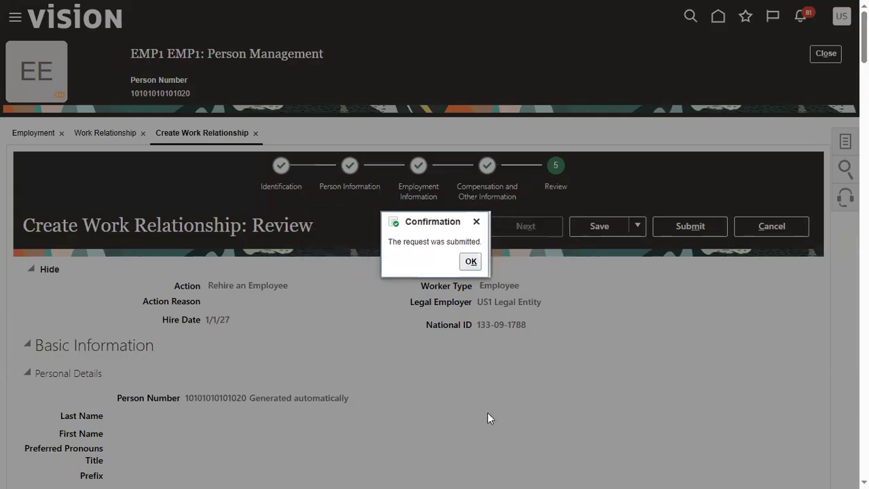
pyautogui.click(470, 261)
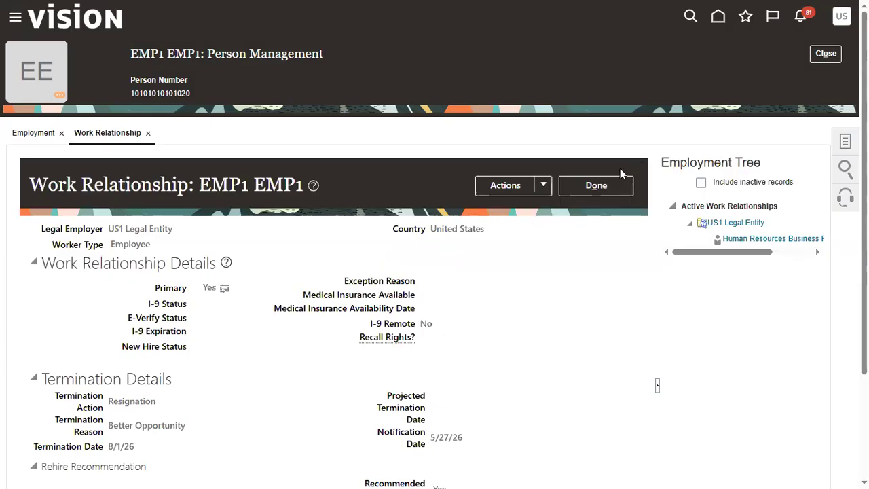
pyautogui.click(619, 186)
# Step: Switch to Excel and view the Advanced HCM_MAY workbook's Fusion HCM sheet and the Demo-3 agenda in APR_HCM_DEMO
pyautogui.hotkey('alt', 'Tab')
pyautogui.hotkey('alt', 'Tab')
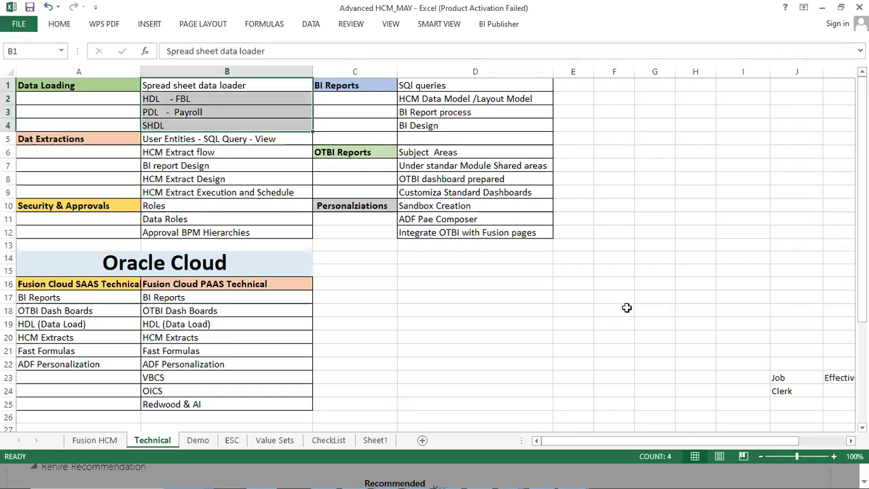
pyautogui.click(85, 441)
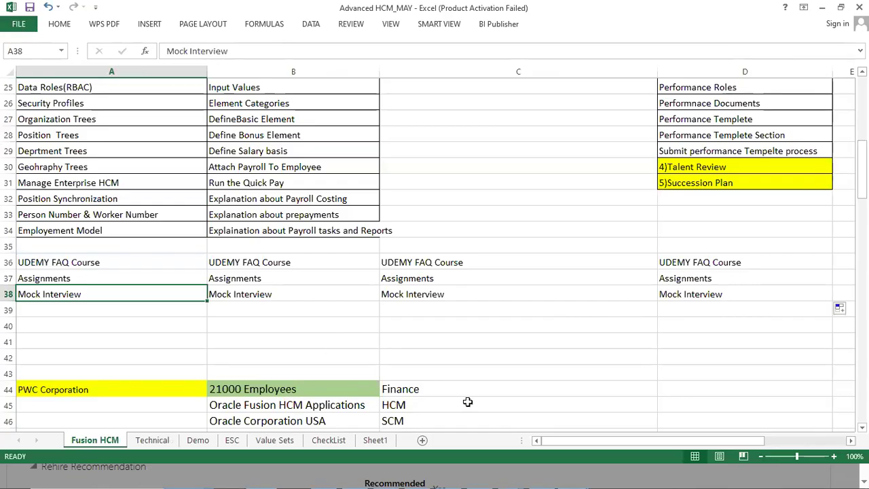
pyautogui.hotkey('alt', 'Tab')
pyautogui.hotkey('alt', 'Tab')
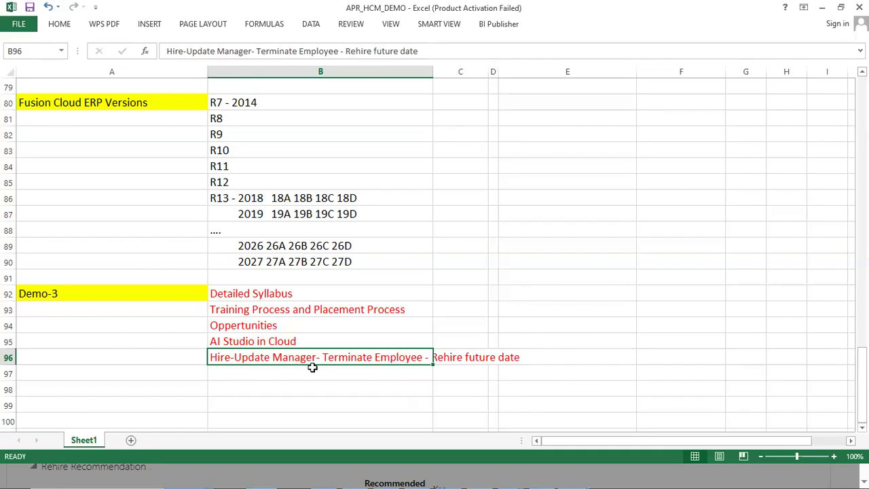
# Step: Return to the Fusion HCM sheet and go through the Global HR, Global Payroll, Absence Management and Talent Management column headings
pyautogui.hotkey('alt', 'Tab')
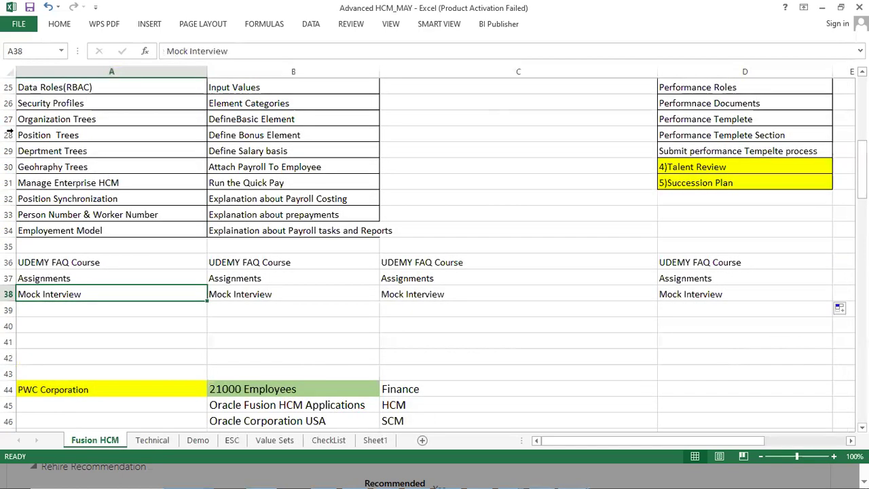
pyautogui.click(156, 185)
pyautogui.scroll(8, 252, 248)
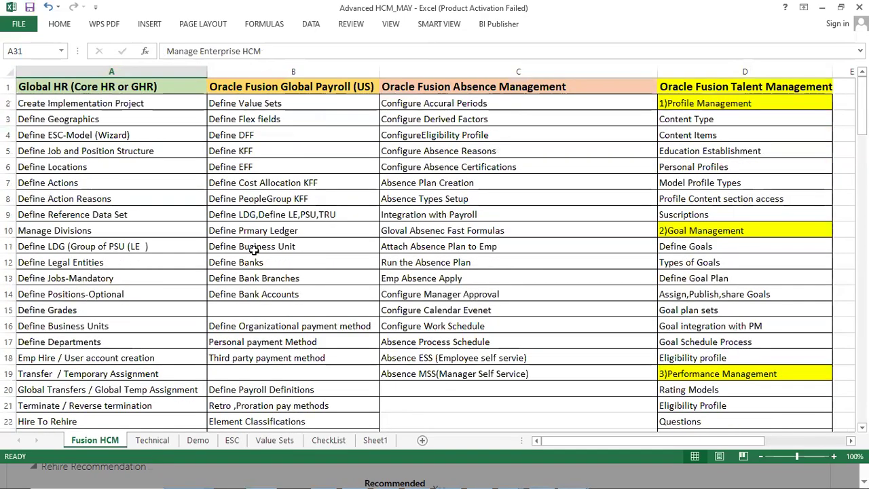
pyautogui.click(109, 89)
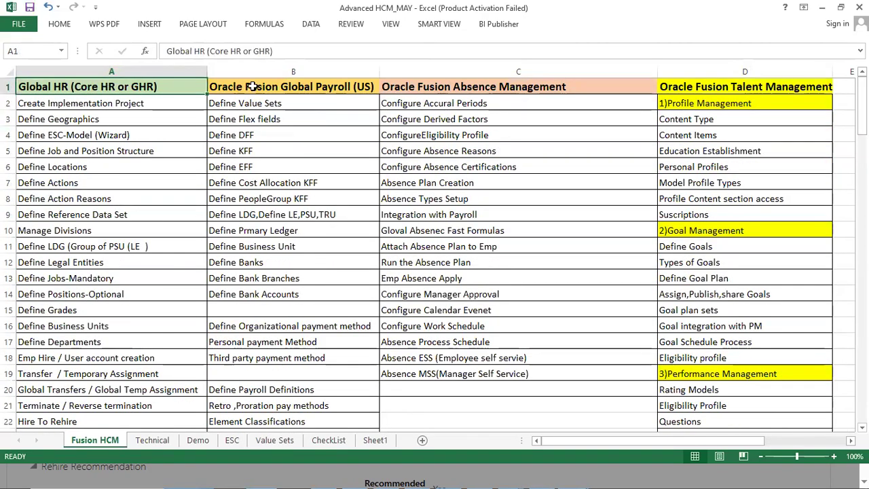
pyautogui.click(252, 87)
pyautogui.click(508, 86)
pyautogui.click(706, 84)
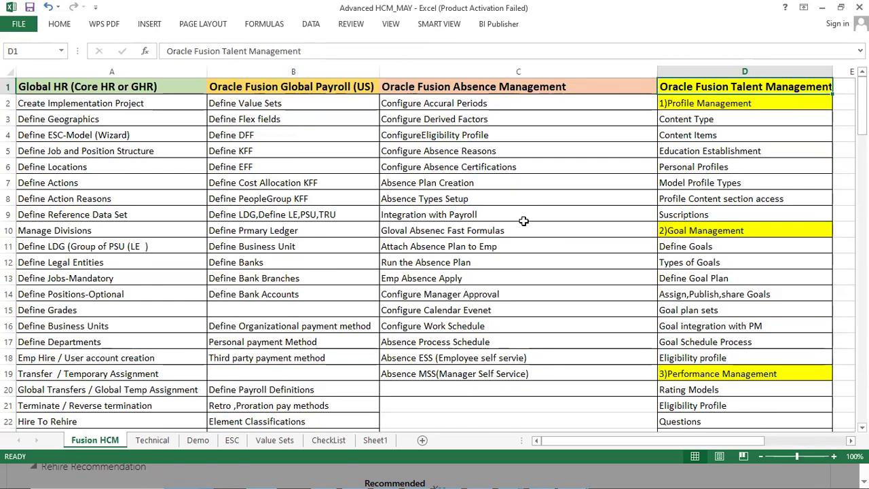
# Step: Highlight all four module headings in A1:D1 of the Fusion HCM sheet
pyautogui.hotkey('alt', 'Tab')
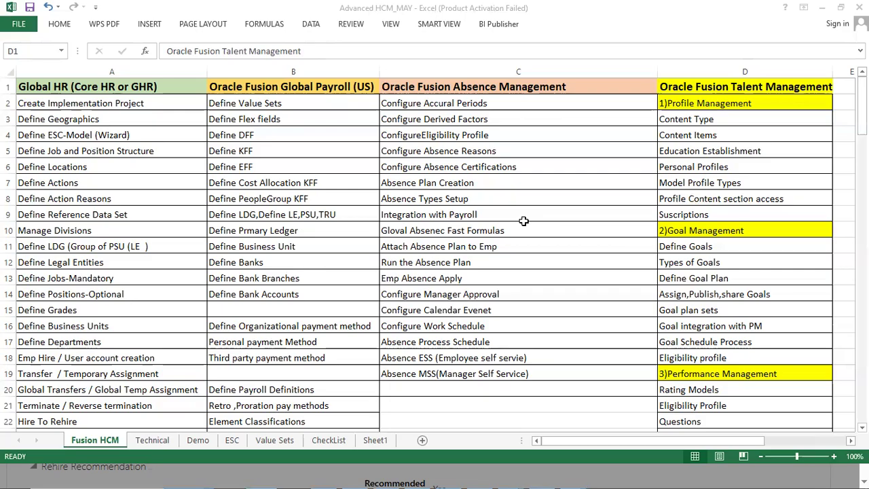
pyautogui.click(267, 84)
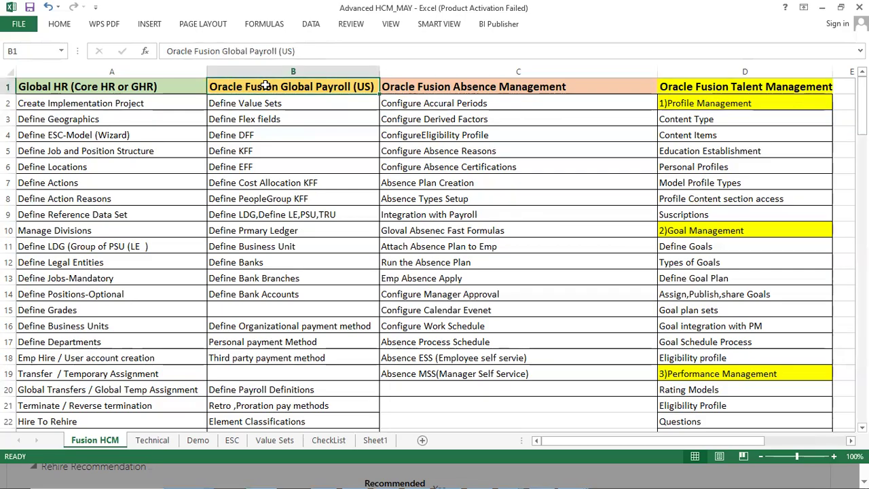
pyautogui.moveTo(167, 85); pyautogui.dragTo(704, 87)
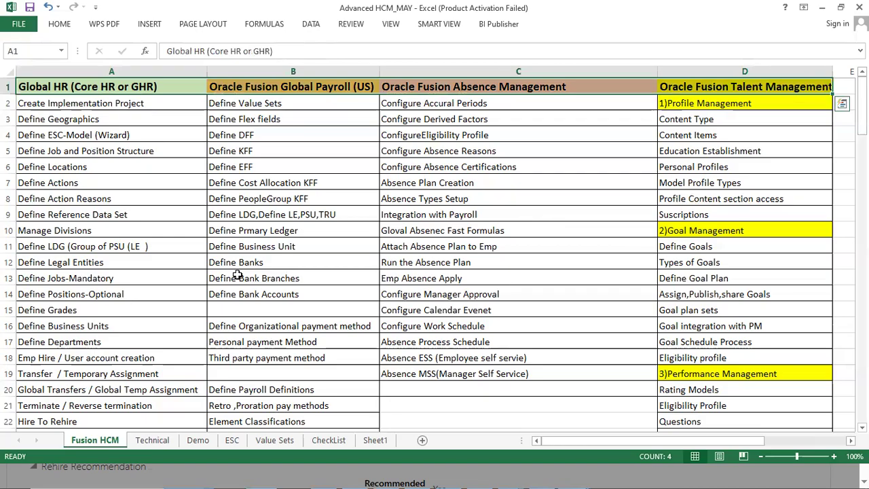
# Step: In the APR_HCM_DEMO workbook, highlight the ORC - Recruiting Process row and the Udemy FAQ Course entries in E30:E33
pyautogui.hotkey('alt', 'Tab')
pyautogui.hotkey('alt', 'Tab')
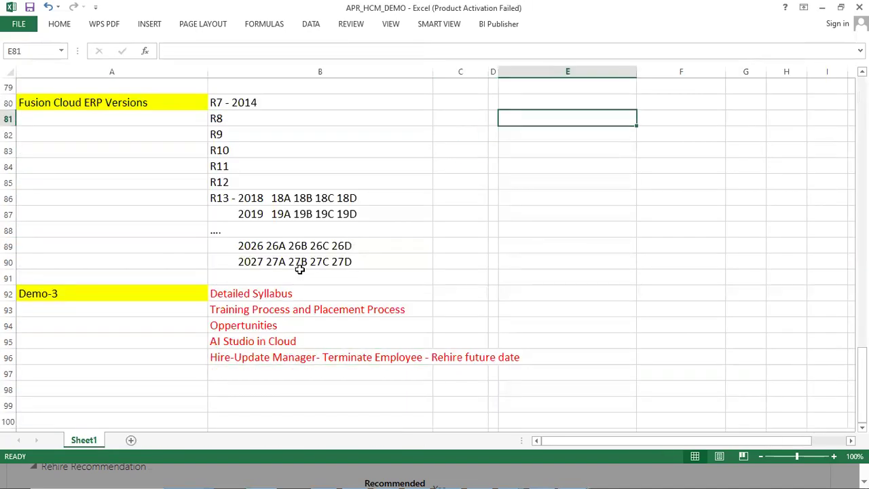
pyautogui.scroll(5, 305, 224)
pyautogui.scroll(12, 308, 227)
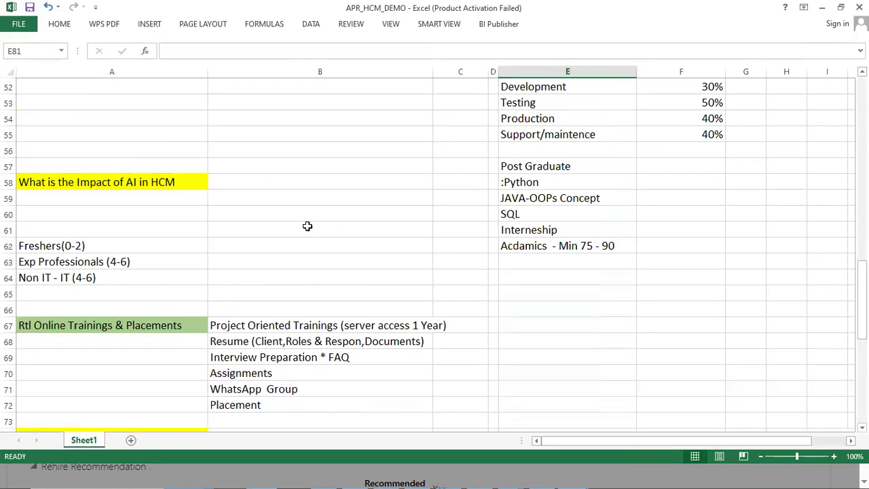
pyautogui.moveTo(306, 227); pyautogui.dragTo(511, 231)
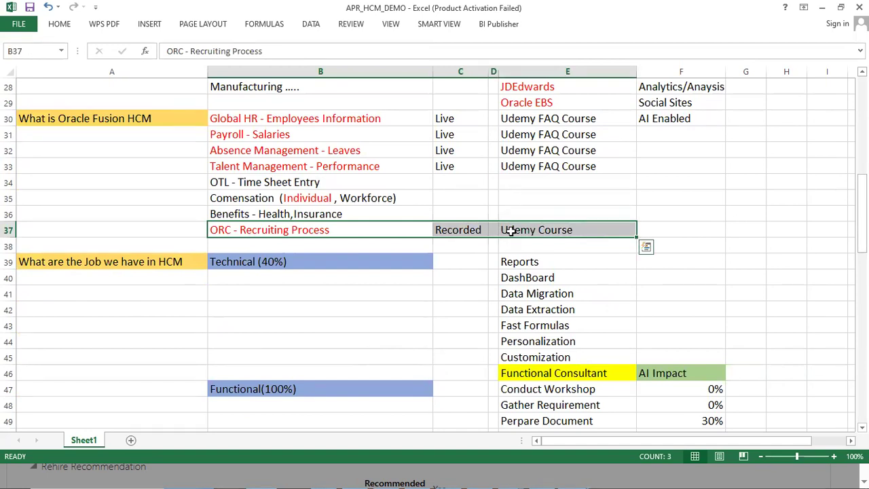
pyautogui.moveTo(530, 118); pyautogui.dragTo(567, 166)
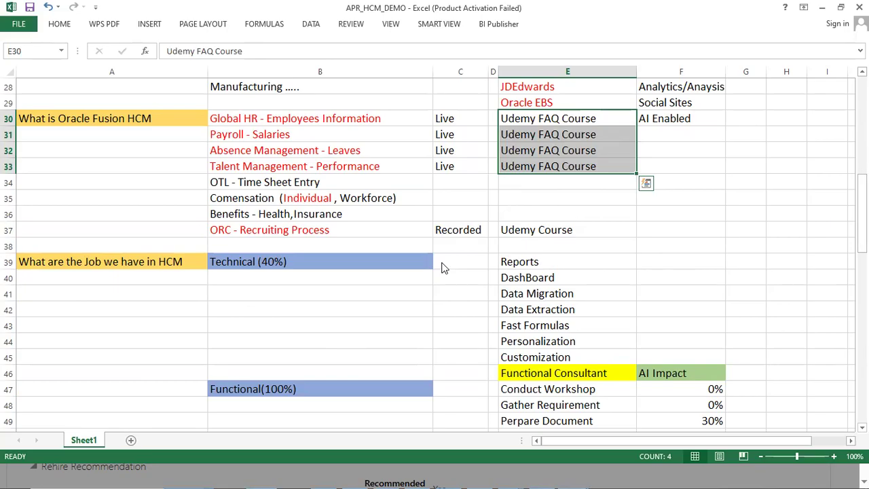
pyautogui.moveTo(393, 232); pyautogui.dragTo(522, 231)
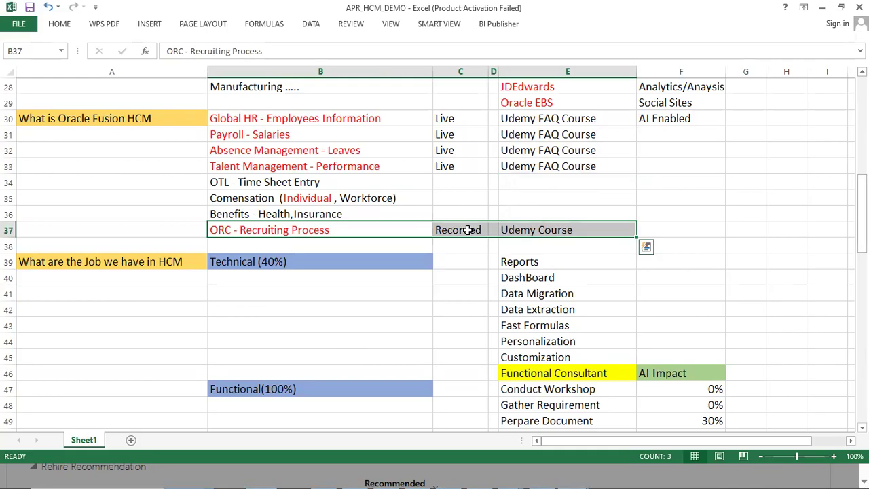
# Step: Switch to Chrome and open the Udemy instructor courses page at udemy.com/instructor/courses/
pyautogui.moveTo(337, 471)
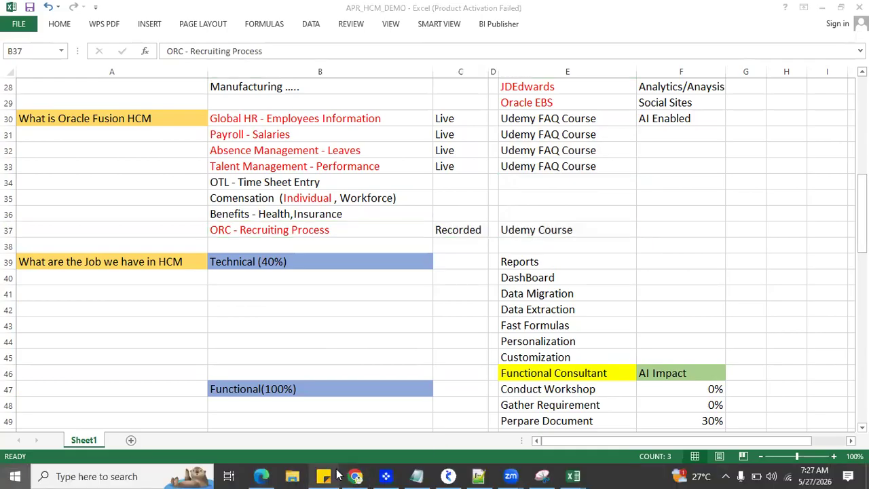
pyautogui.press('super')
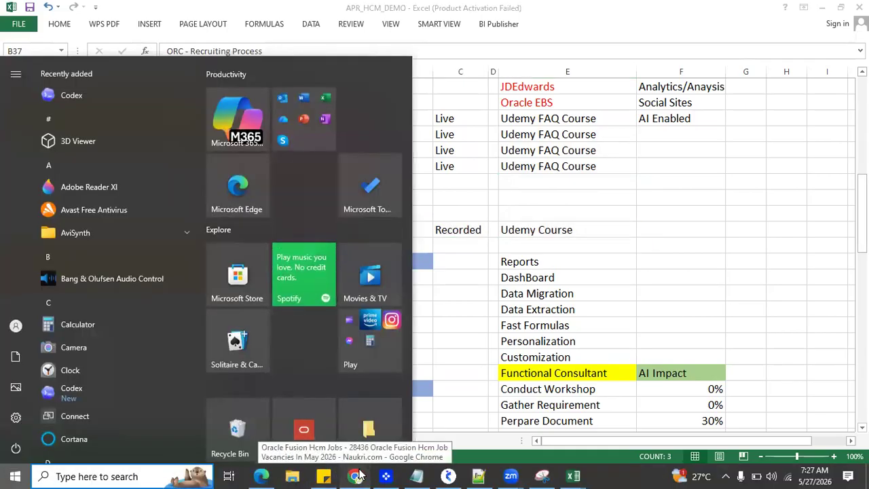
pyautogui.click(356, 476)
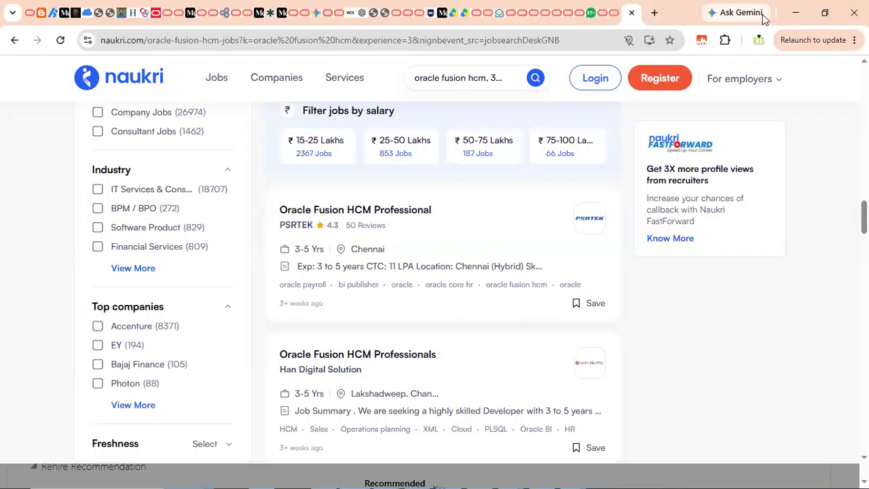
pyautogui.click(508, 40)
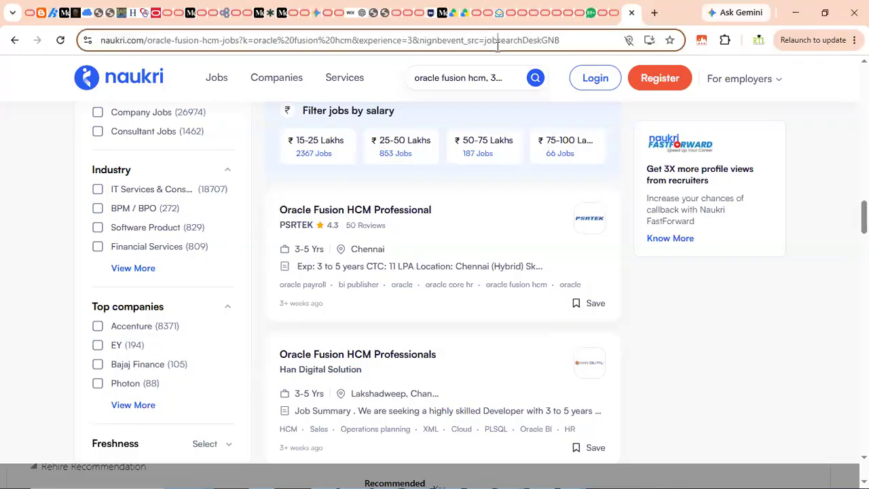
pyautogui.write('Udemy.com/instructor/courses/')
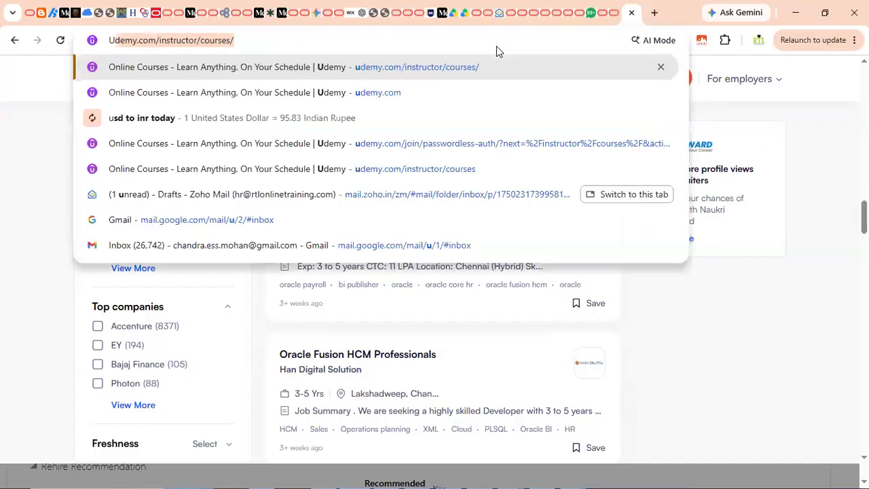
pyautogui.press('Return')
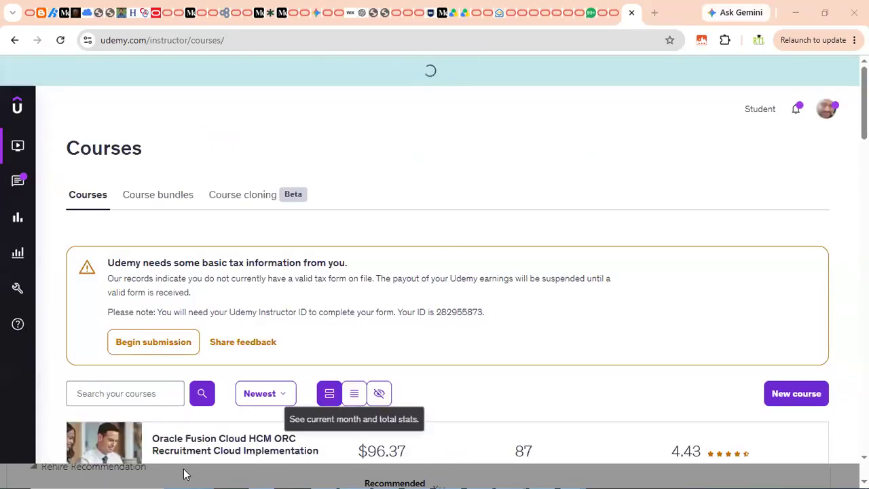
# Step: Open the Oracle Fusion Cloud HCM ORC Recruitment Cloud Implementation course and view its curriculum
pyautogui.scroll(-1, 170, 414)
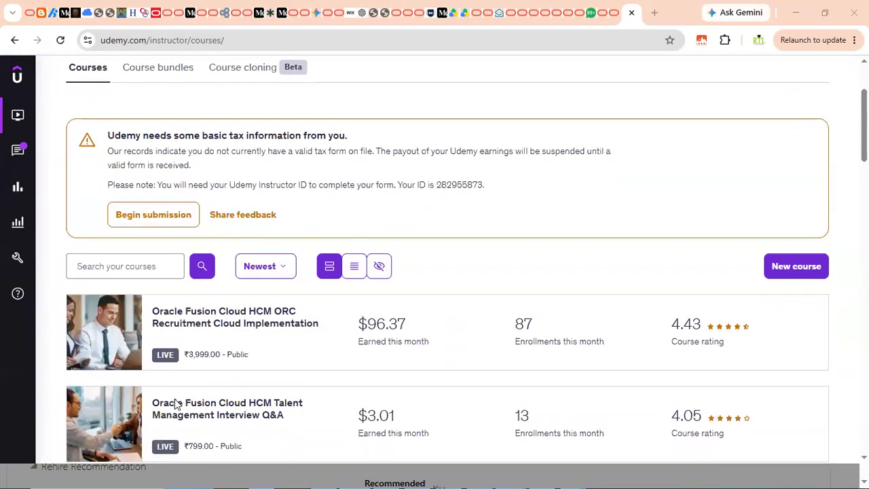
pyautogui.click(204, 335)
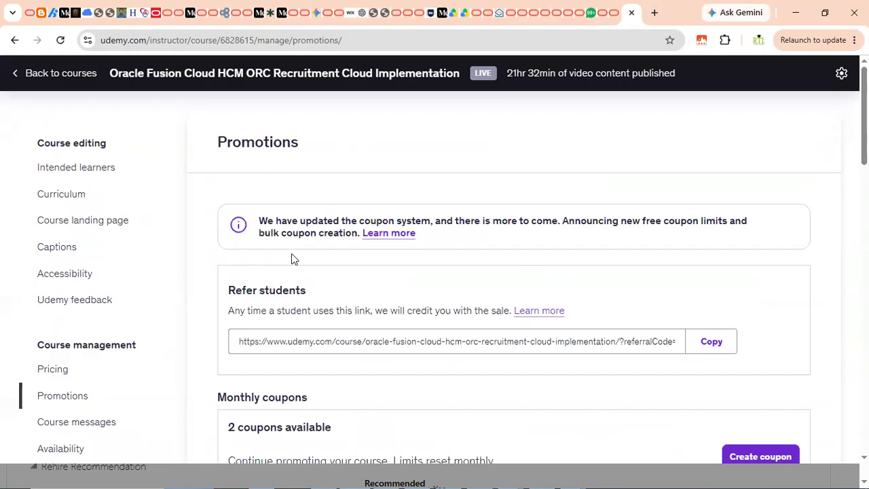
pyautogui.click(79, 195)
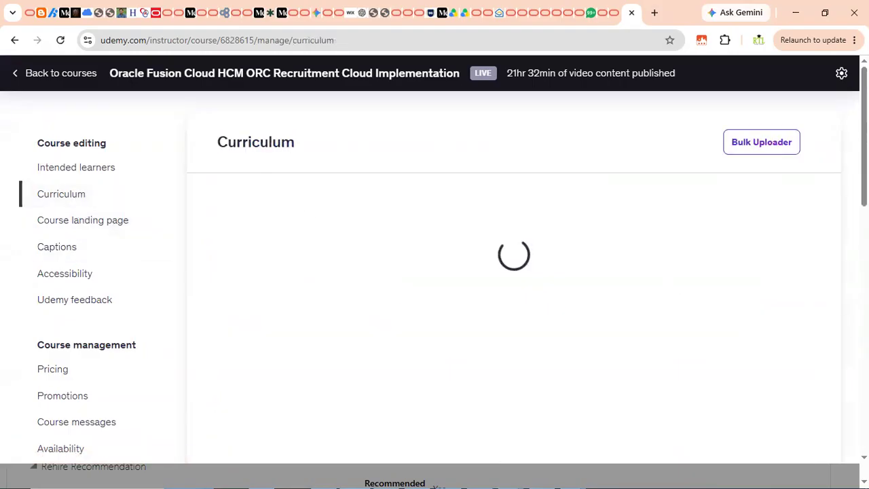
# Step: Review the ORC course curriculum from the first section to the last lecture, and return to the instructor courses list
pyautogui.scroll(-14, 818, 346)
pyautogui.scroll(-20, 818, 347)
pyautogui.scroll(-20, 818, 351)
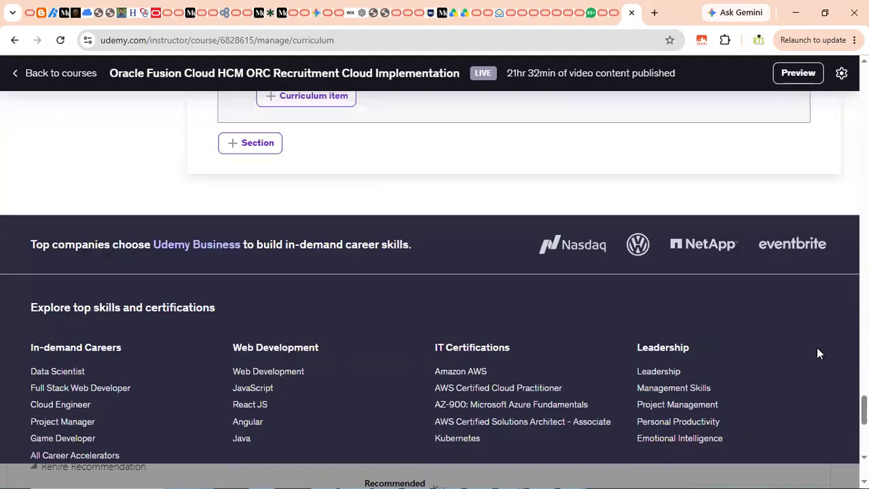
pyautogui.scroll(3, 818, 351)
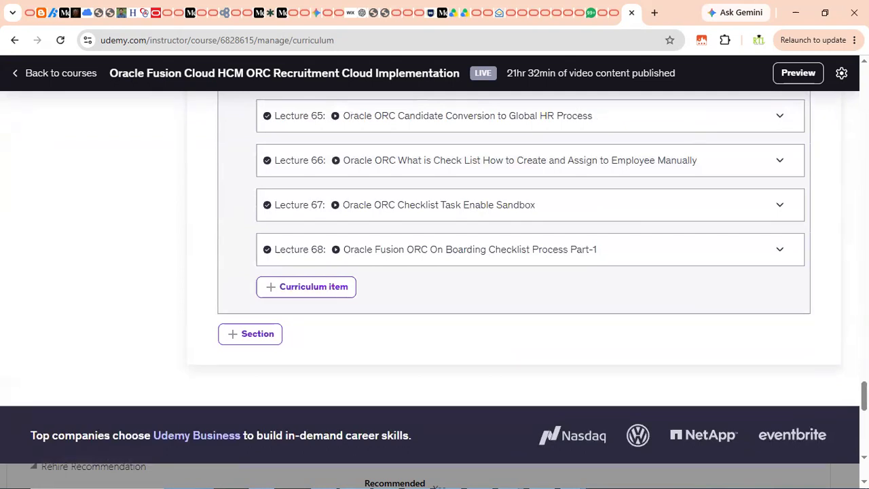
pyautogui.moveTo(864, 396); pyautogui.dragTo(864, 79)
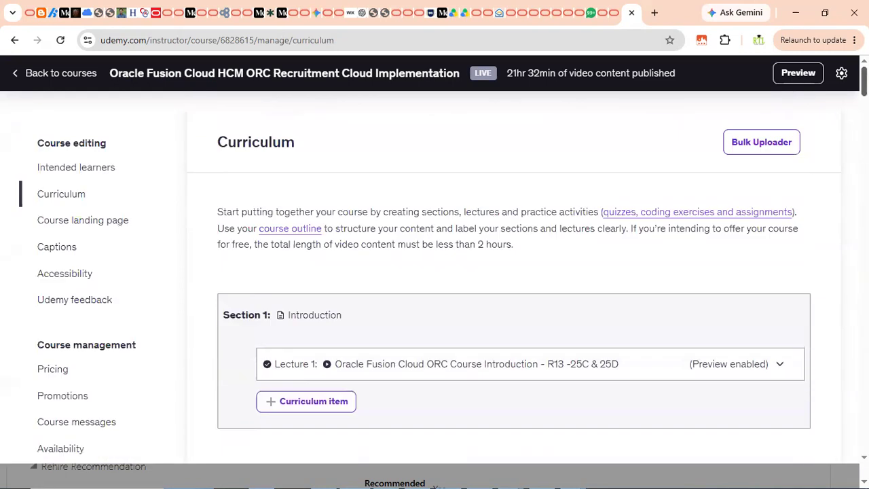
pyautogui.click(25, 76)
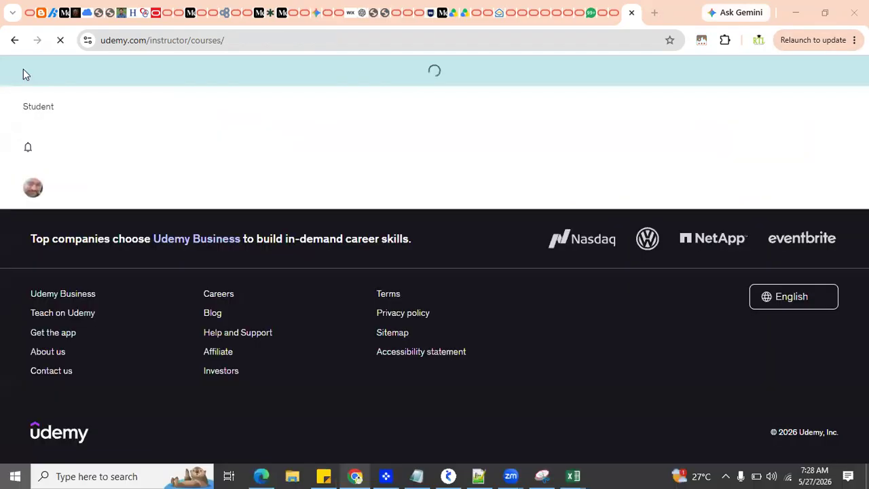
# Step: Switch to the Advanced HCM_MAY workbook in Excel and select the Define Bank Accounts entry in B14
pyautogui.press('super')
pyautogui.moveTo(576, 473)
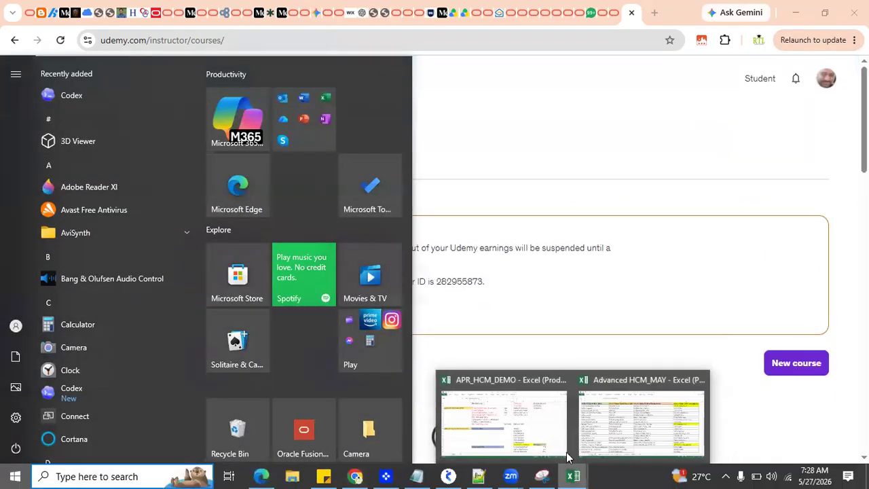
pyautogui.click(598, 428)
pyautogui.click(325, 289)
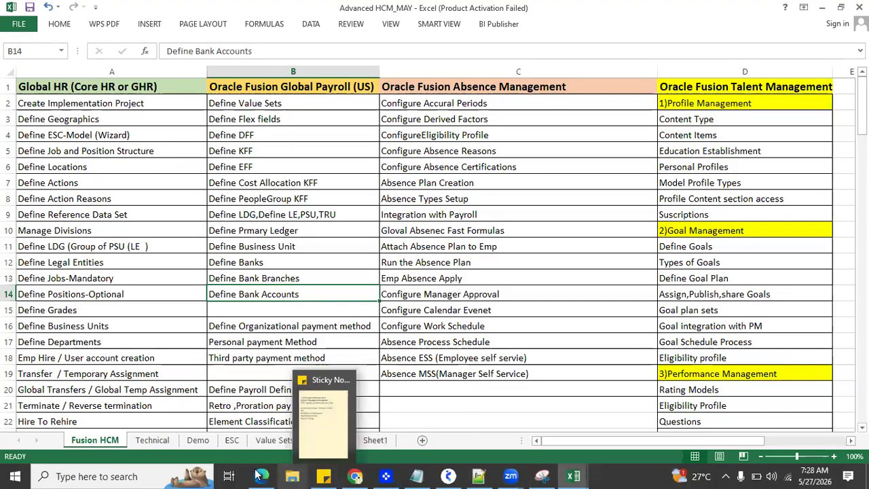
# Step: Switch to Oracle Fusion in Edge, close EMP1's Work Relationship page discarding unsaved changes, and leave full-screen view
pyautogui.click(261, 476)
pyautogui.click(590, 265)
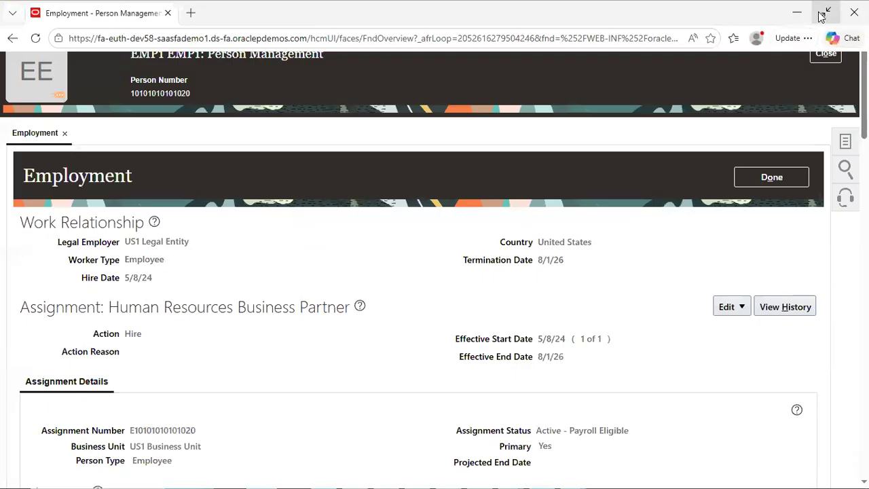
pyautogui.click(824, 13)
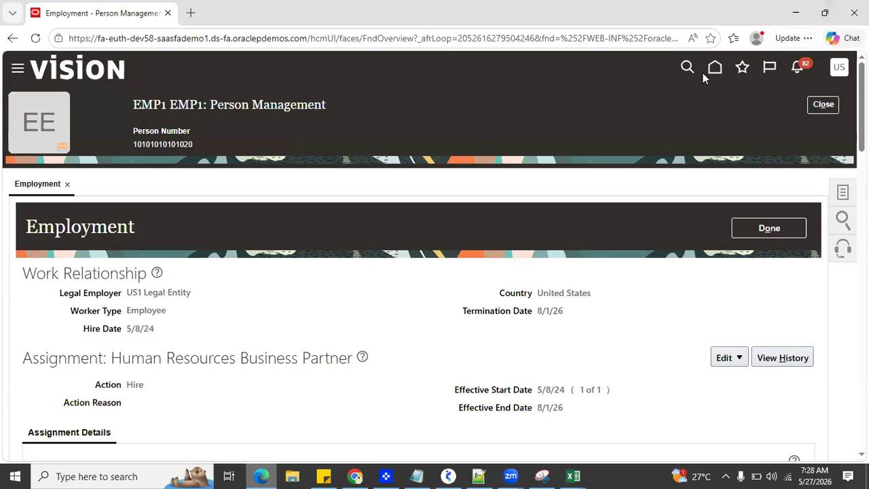
# Step: Go to the Oracle Fusion home page, open About This Application, and highlight the word Cloud in the product name
pyautogui.click(712, 70)
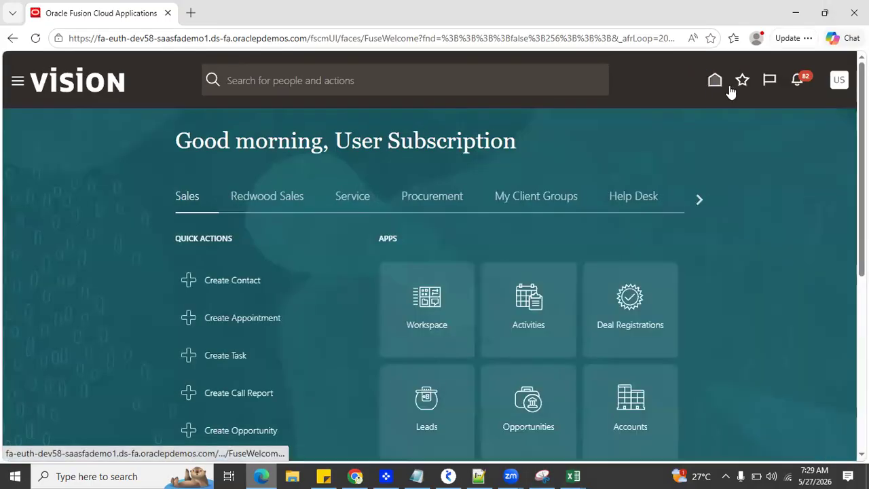
pyautogui.click(837, 83)
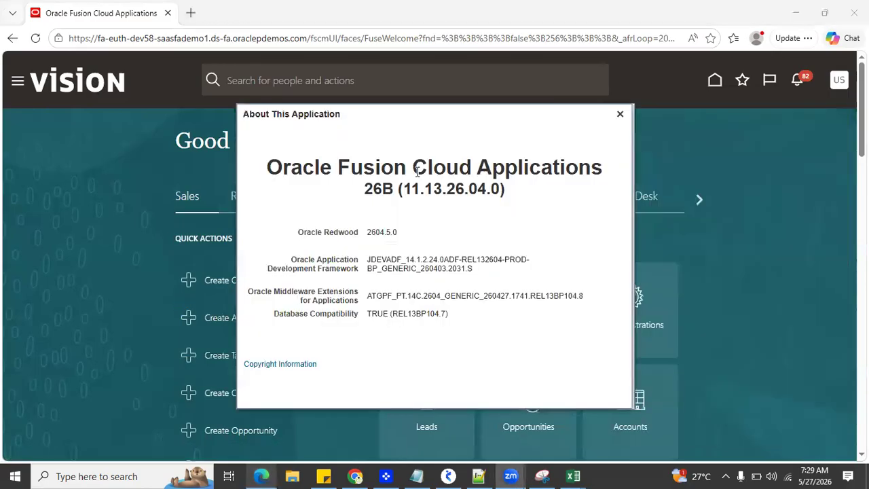
pyautogui.moveTo(412, 167); pyautogui.dragTo(470, 168)
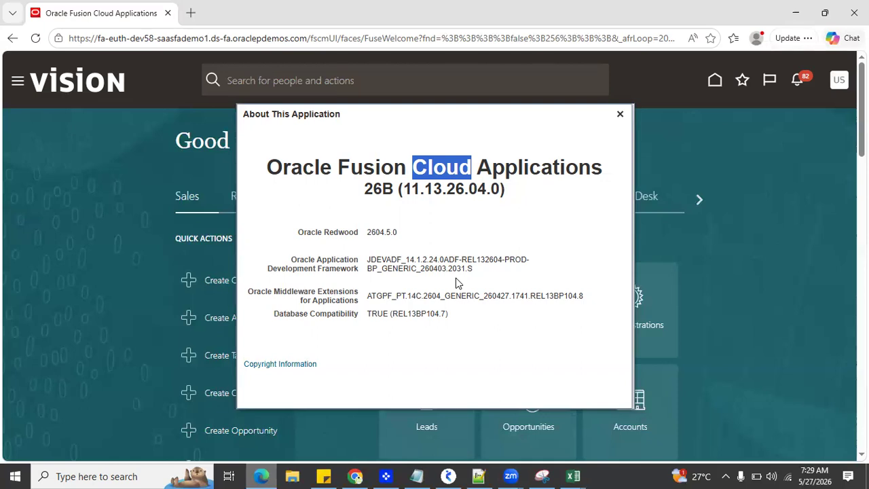
# Step: Switch to the APR_HCM_DEMO workbook and point out the Freshers, Exp Professionals and Non IT - IT entries in A62:A64
pyautogui.click(573, 476)
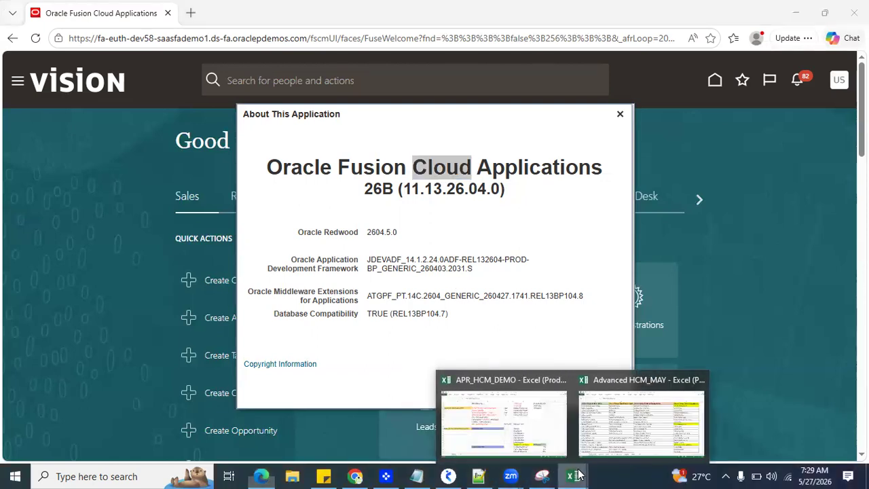
pyautogui.click(530, 439)
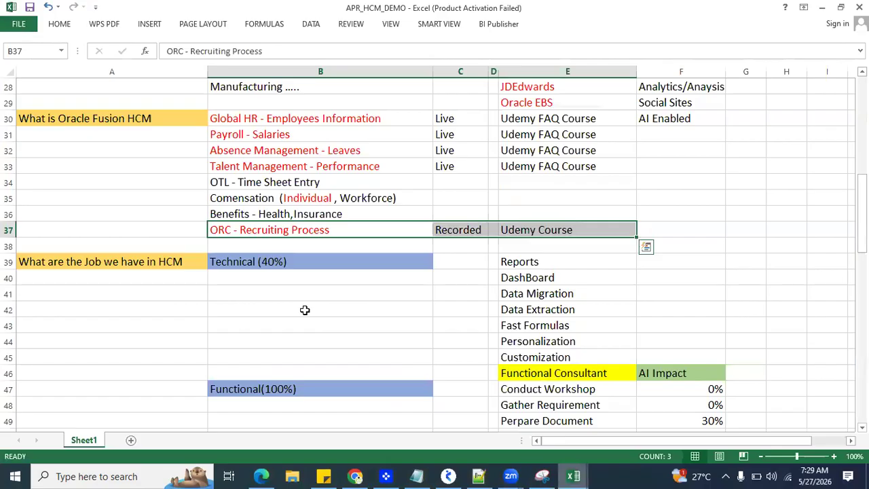
pyautogui.scroll(5, 304, 310)
pyautogui.scroll(-5, 305, 310)
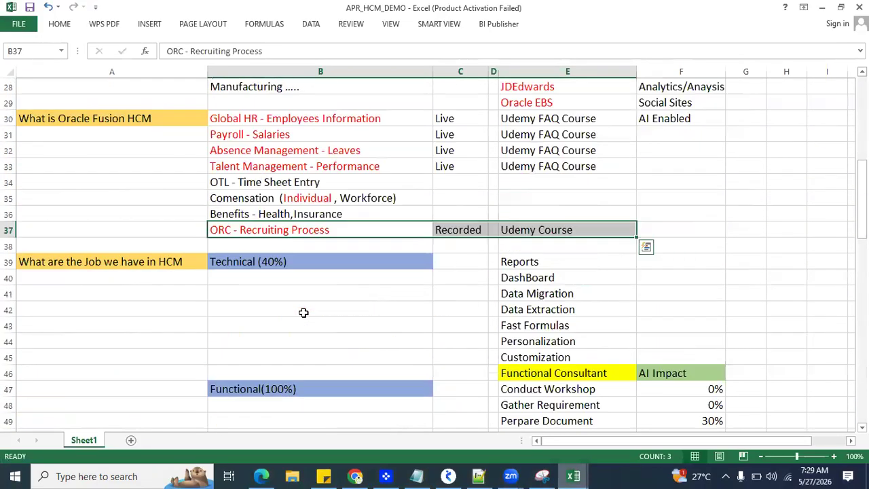
pyautogui.scroll(-8, 303, 312)
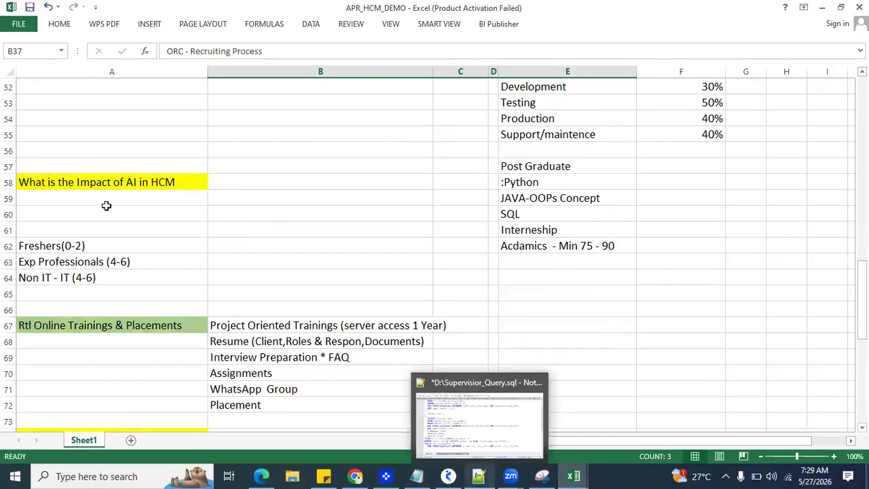
pyautogui.click(122, 234)
pyautogui.click(120, 242)
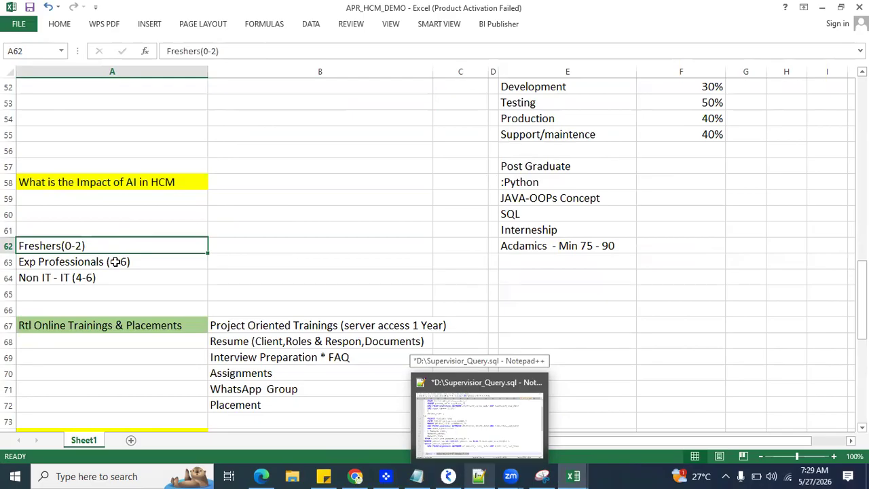
pyautogui.click(138, 265)
pyautogui.click(129, 280)
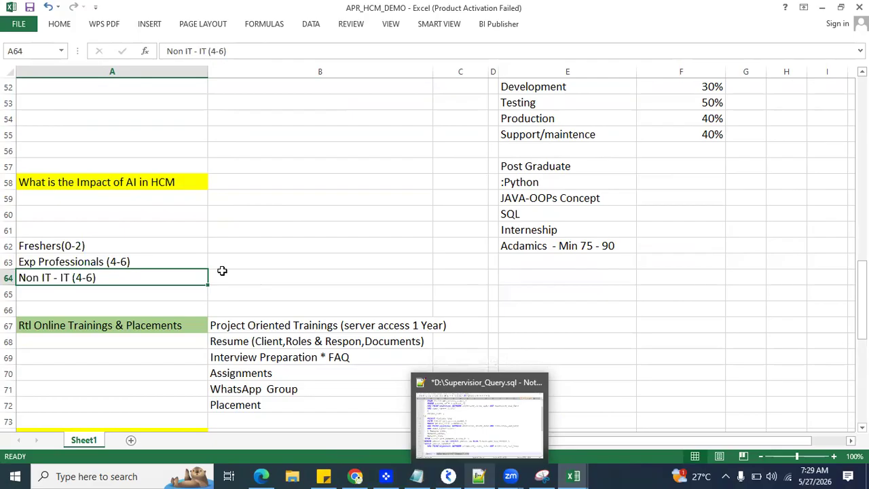
# Step: Return to Oracle Fusion in Edge, close the About This Application details, and open AI Agent Studio from the Tools group
pyautogui.click(261, 476)
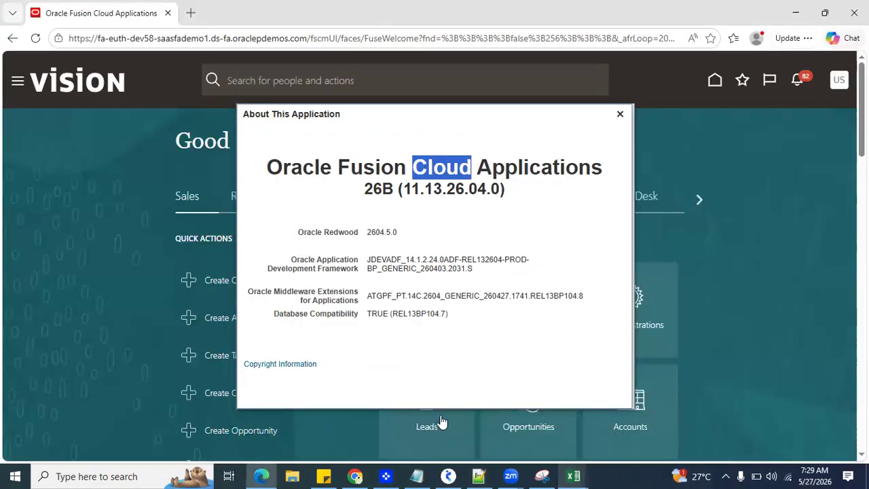
pyautogui.click(620, 114)
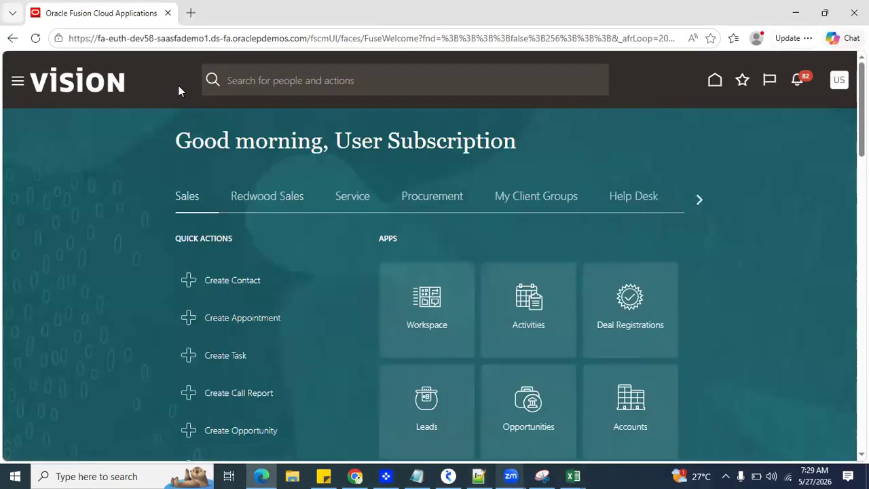
pyautogui.click(19, 82)
pyautogui.scroll(-10, 93, 224)
pyautogui.scroll(-3, 76, 249)
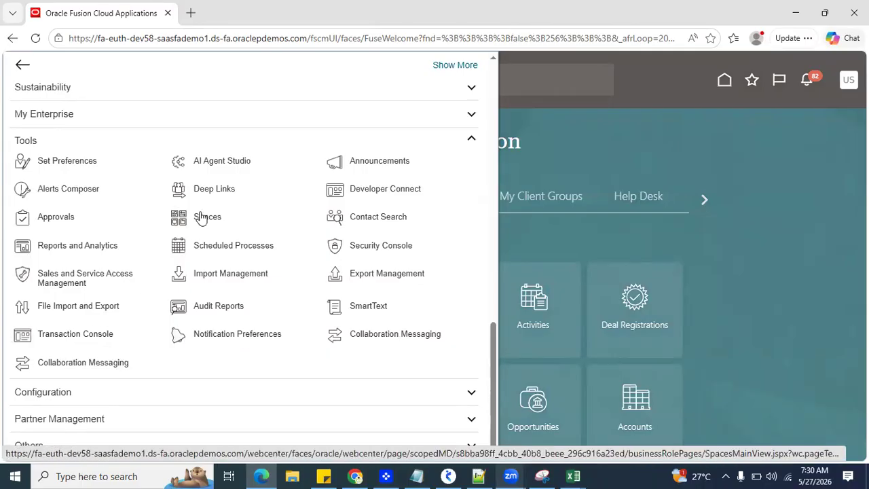
pyautogui.click(218, 163)
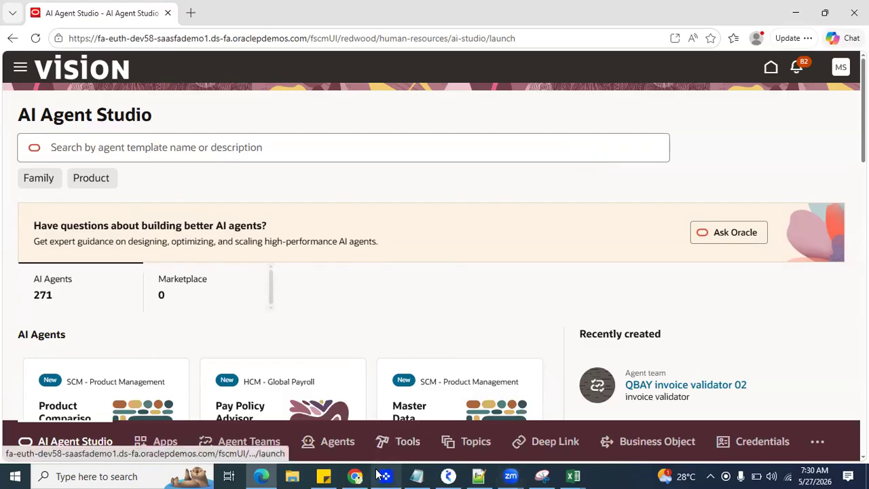
# Step: Switch to Chrome and open the RTL Online Trainings Placements YouTube channel's videos page in a new tab
pyautogui.click(356, 476)
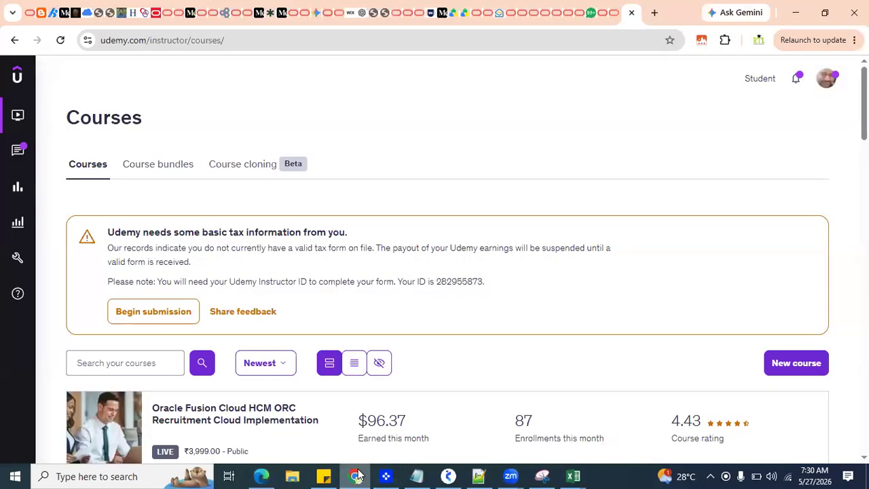
pyautogui.click(358, 476)
pyautogui.click(357, 475)
pyautogui.click(653, 13)
pyautogui.write('RT')
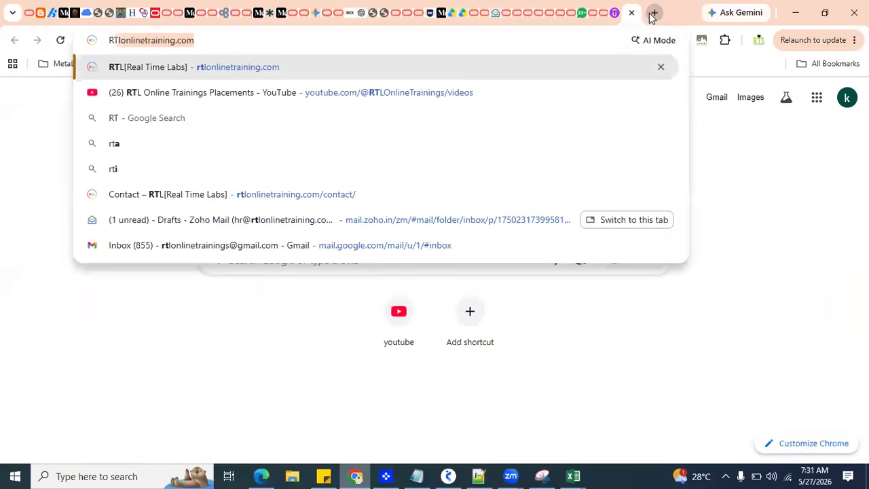
pyautogui.write('L')
pyautogui.click(107, 73)
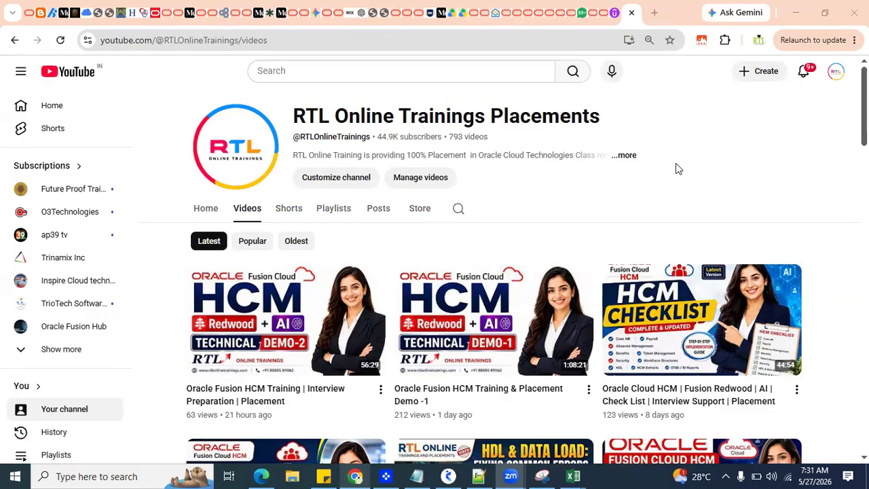
# Step: Switch back to Edge, show AI Agent Studio in full screen, and look through the AI Agents template cards
pyautogui.click(263, 476)
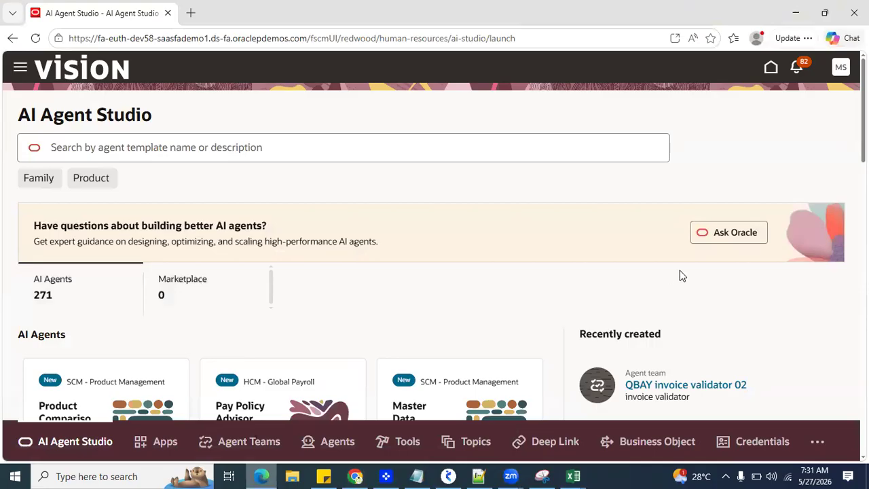
pyautogui.click(807, 38)
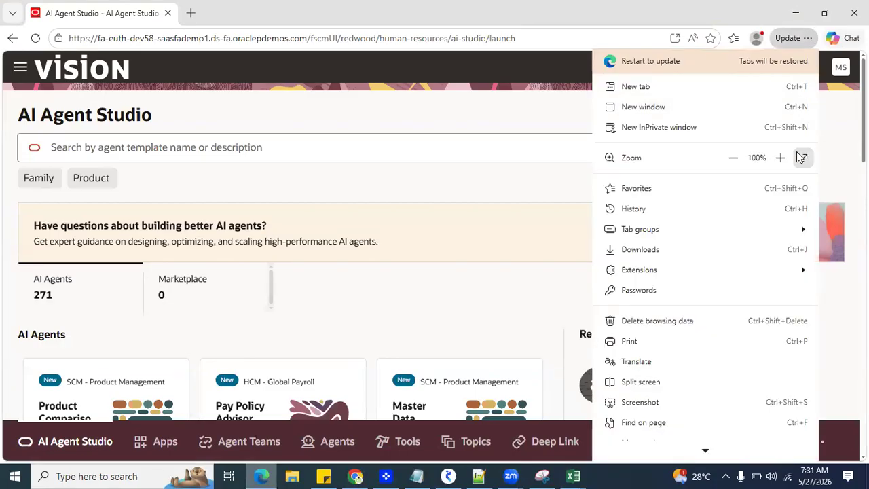
pyautogui.click(802, 157)
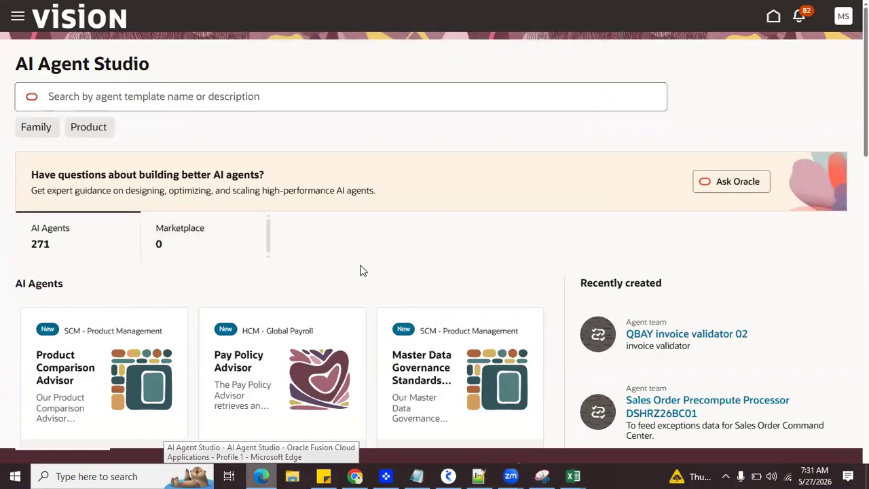
pyautogui.scroll(-4, 361, 270)
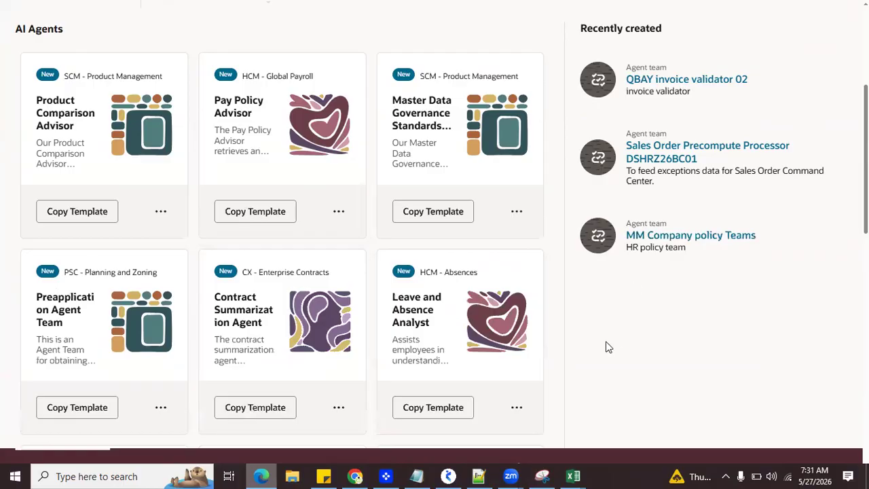
pyautogui.scroll(4, 608, 347)
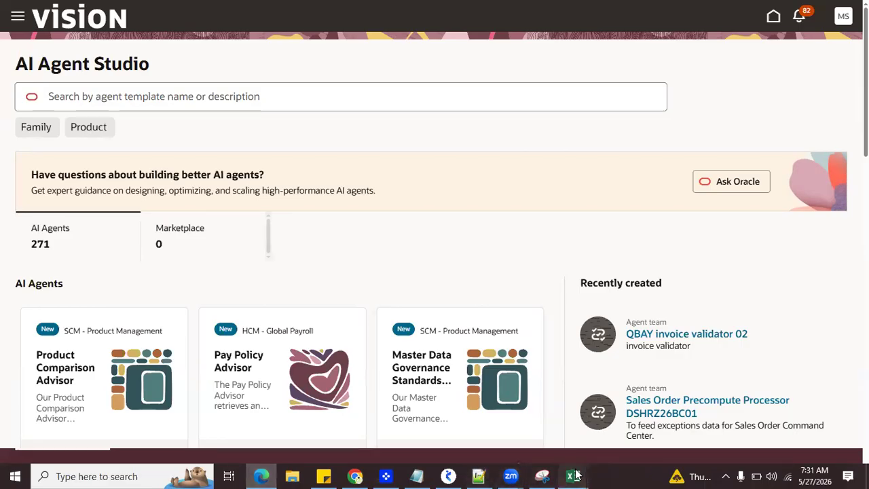
# Step: Switch to the APR_HCM_DEMO workbook in Excel and open the recent workbook Advanced HCM_APR_Daily Notes
pyautogui.moveTo(577, 475)
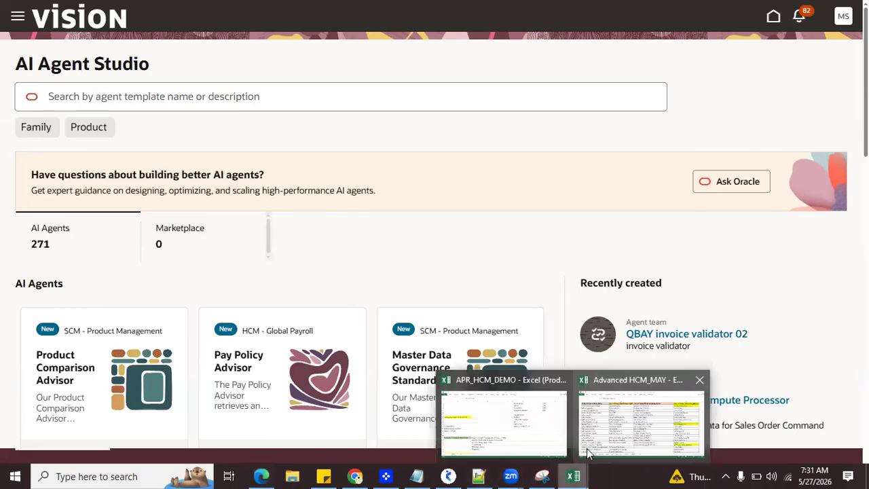
pyautogui.click(534, 439)
pyautogui.click(19, 25)
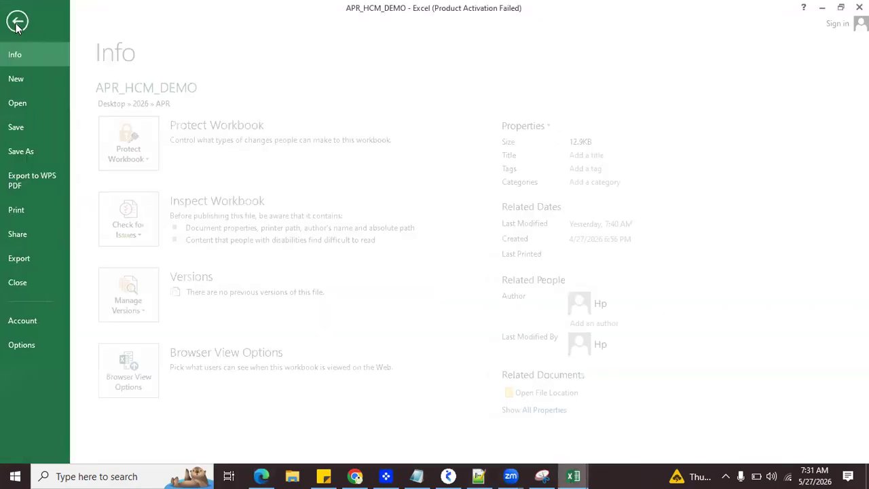
pyautogui.click(21, 105)
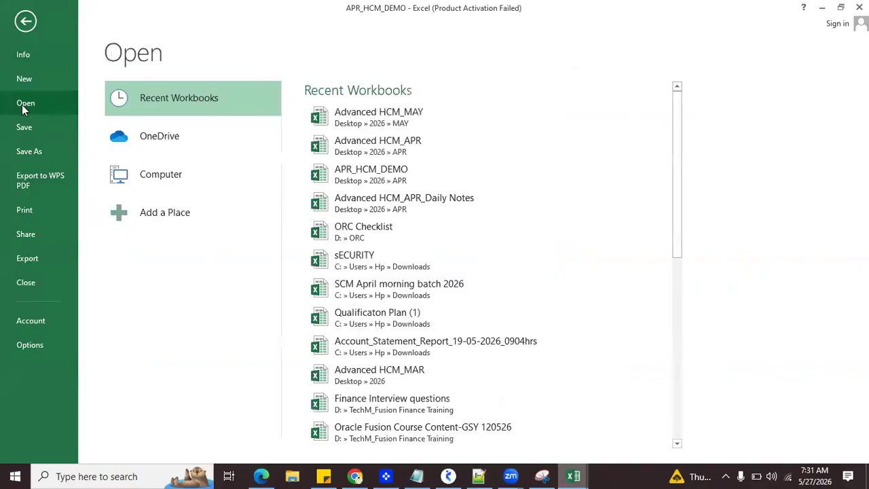
pyautogui.click(389, 211)
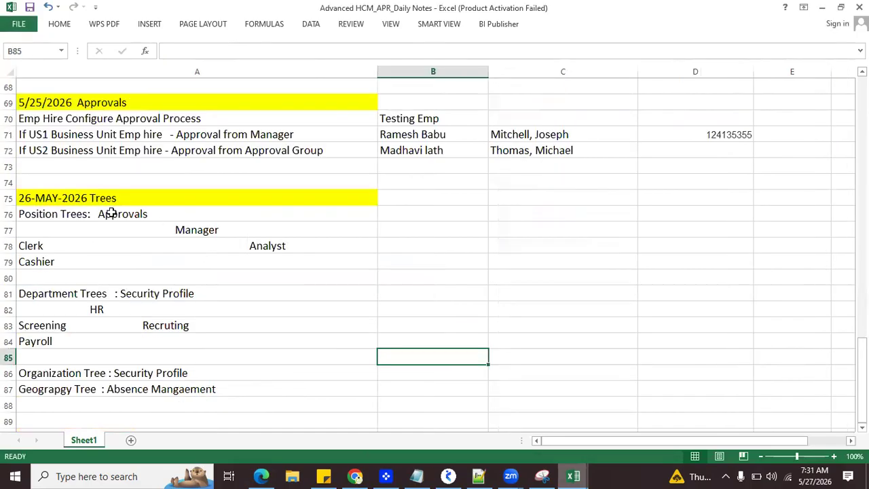
# Step: Highlight the 26-MAY-2026 Trees heading and the tree notes in A76:A87 of the daily notes sheet
pyautogui.doubleClick(87, 197)
pyautogui.moveTo(111, 215); pyautogui.dragTo(89, 389)
pyautogui.click(110, 180)
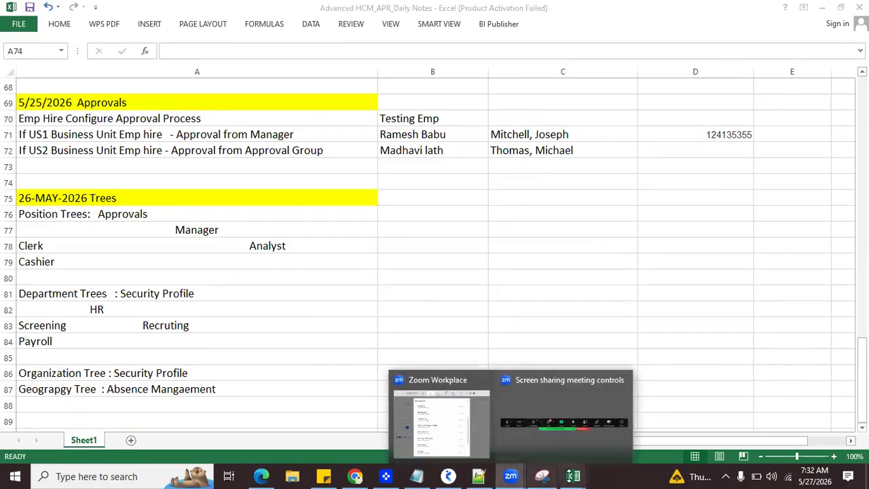
pyautogui.moveTo(572, 476)
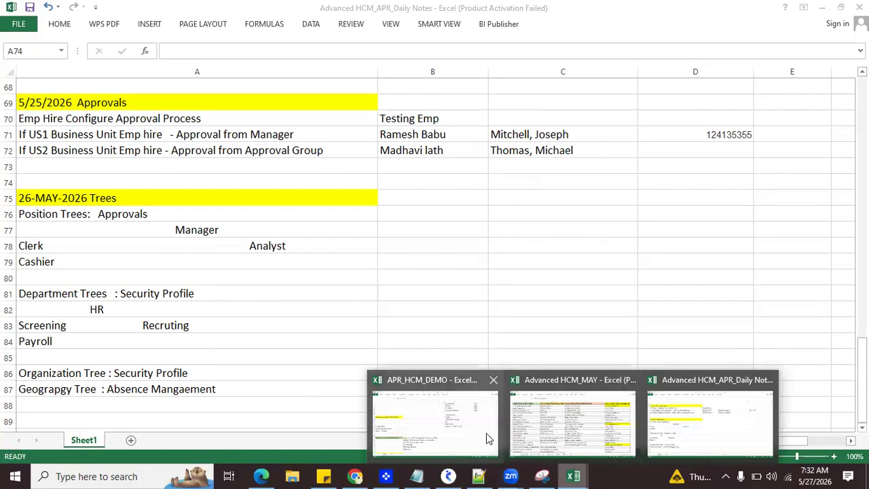
# Step: Switch to the APR_HCM_DEMO workbook and highlight the ORC - Recruiting Process row from B37 to E37
pyautogui.click(454, 417)
pyautogui.click(309, 241)
pyautogui.scroll(6, 314, 299)
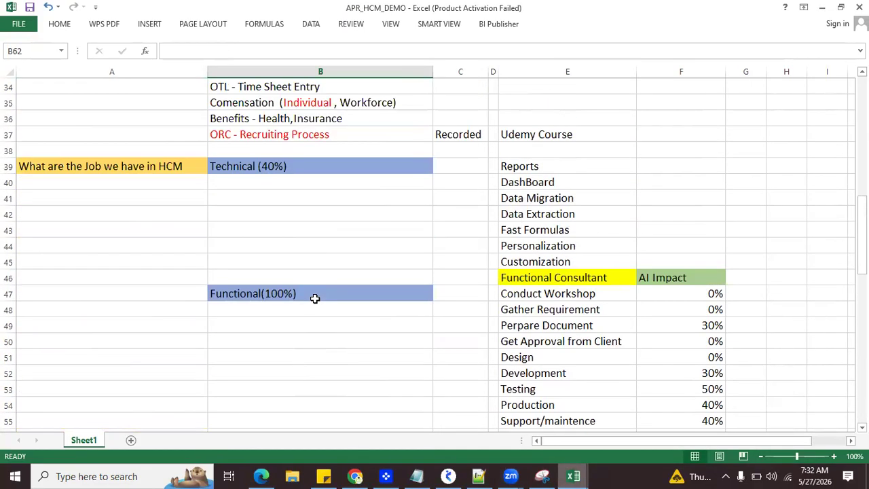
pyautogui.scroll(3, 314, 299)
pyautogui.moveTo(421, 275); pyautogui.dragTo(520, 274)
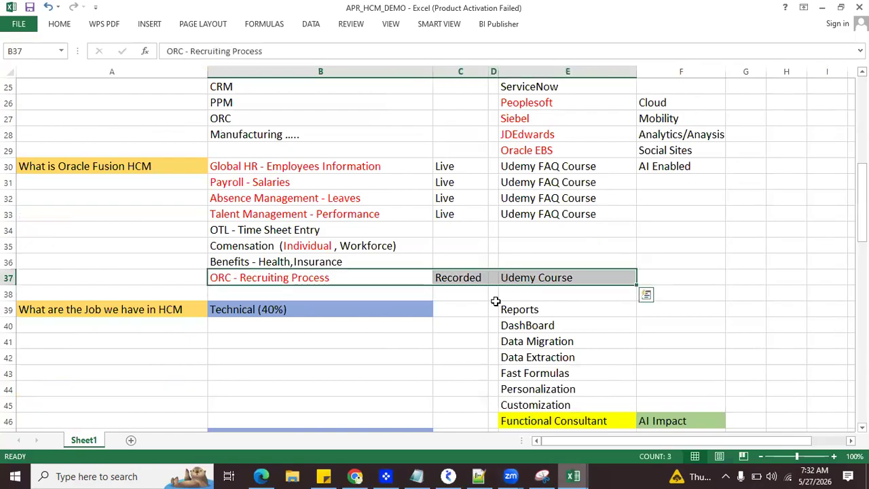
# Step: Switch to the Udemy instructor courses page in Chrome and look through the listed Oracle Fusion Cloud courses, their enrollments and ratings
pyautogui.click(353, 476)
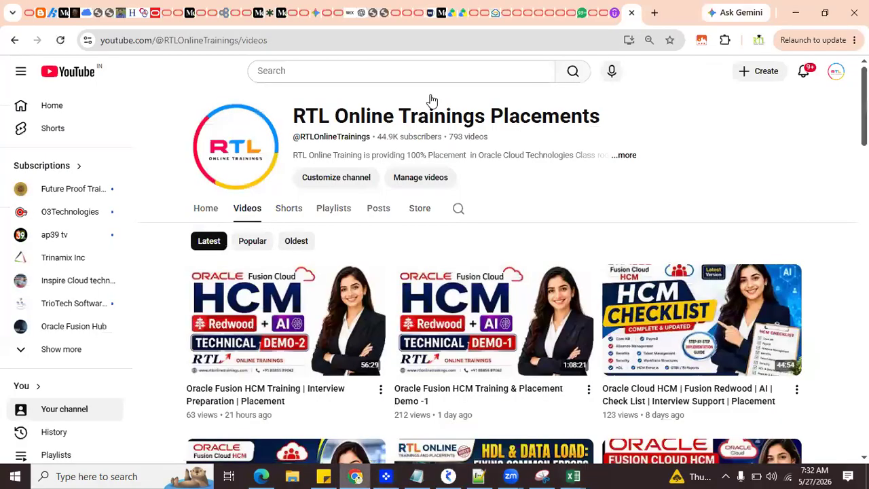
pyautogui.click(616, 12)
pyautogui.scroll(-2, 425, 376)
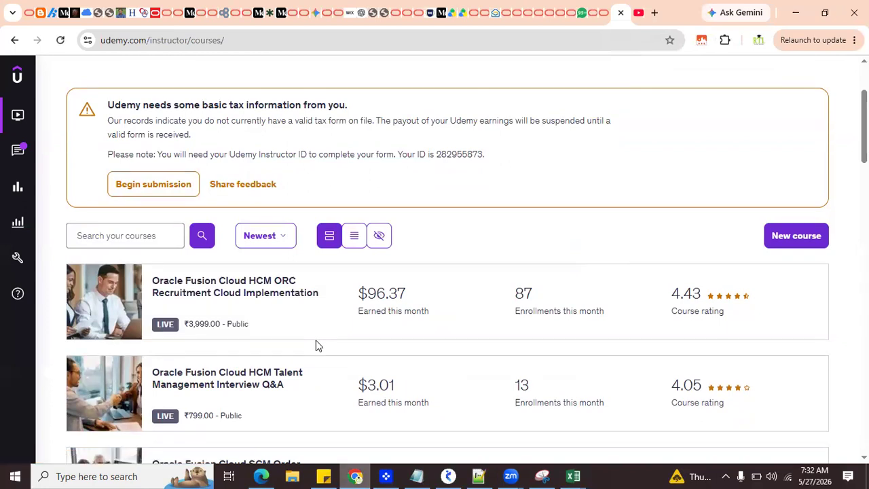
pyautogui.scroll(-2, 315, 346)
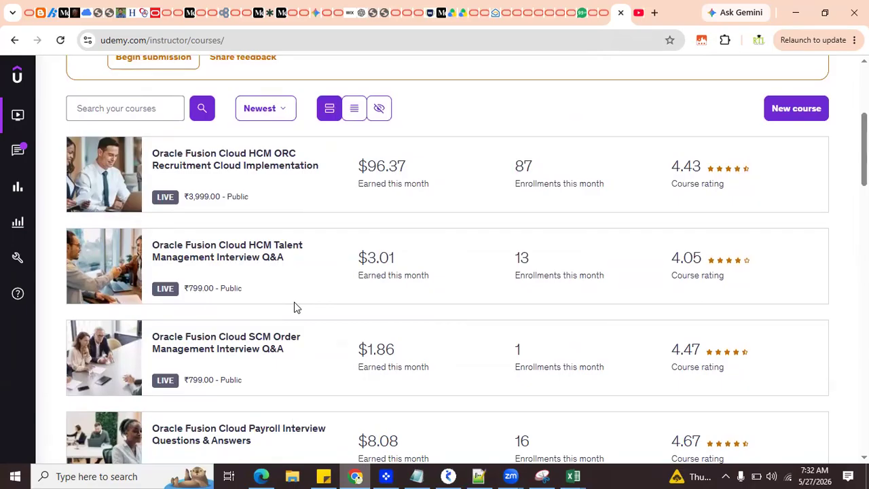
pyautogui.moveTo(254, 202)
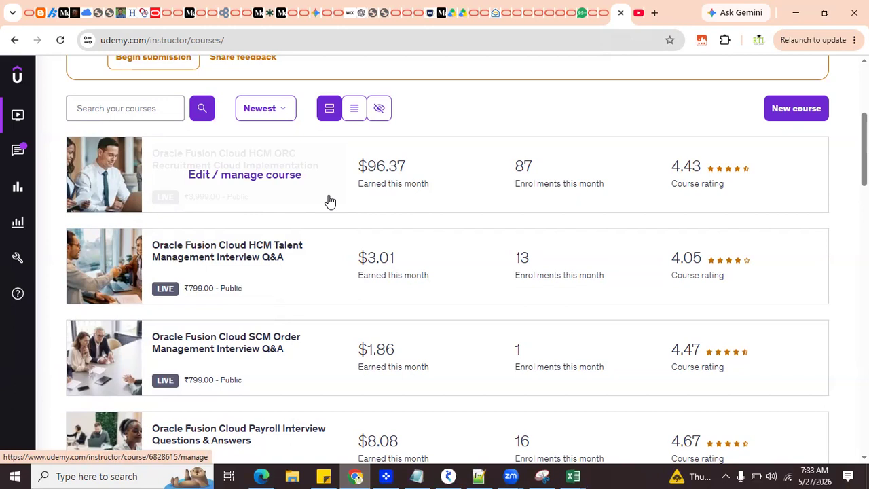
pyautogui.scroll(-1, 529, 215)
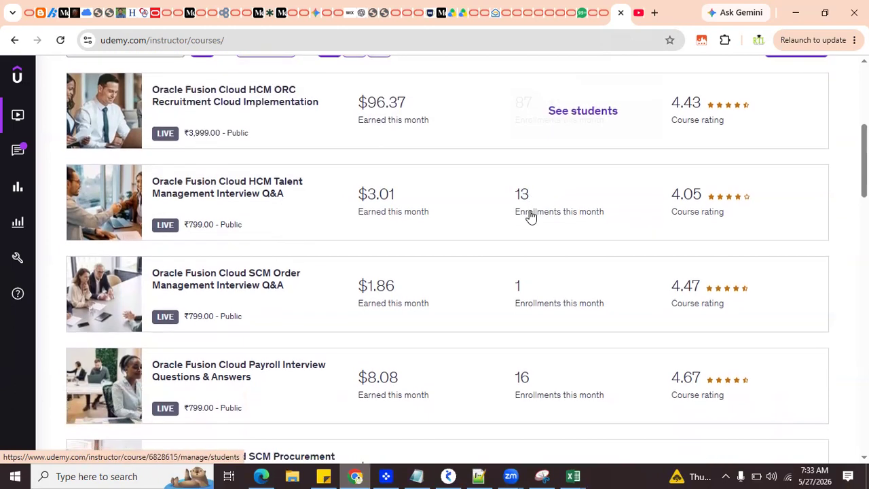
pyautogui.scroll(-2, 808, 186)
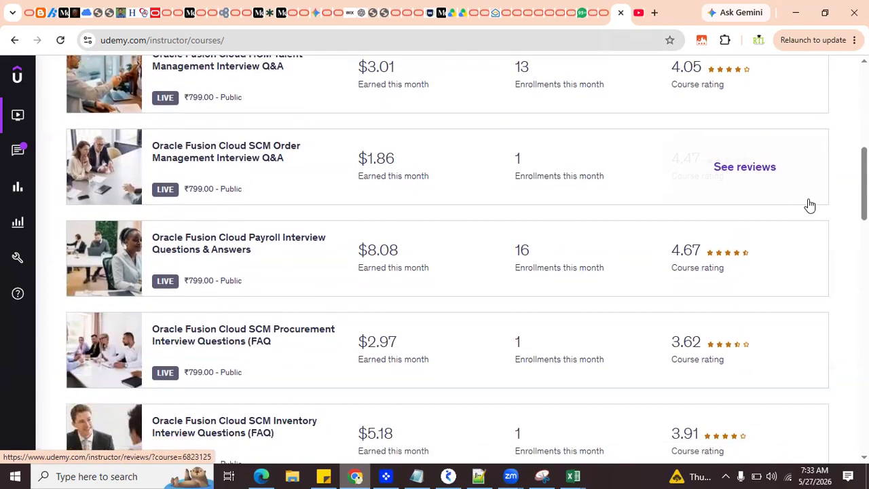
# Step: Switch back to the APR_HCM_DEMO workbook in Excel
pyautogui.click(574, 475)
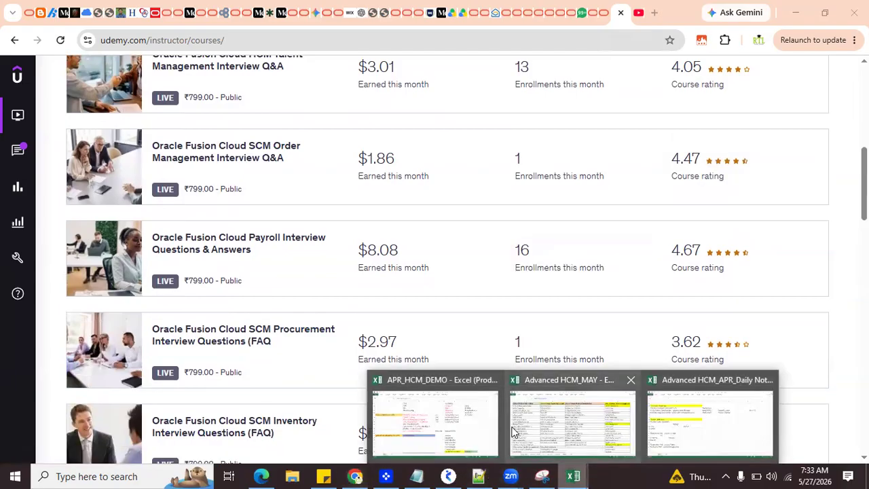
pyautogui.click(438, 421)
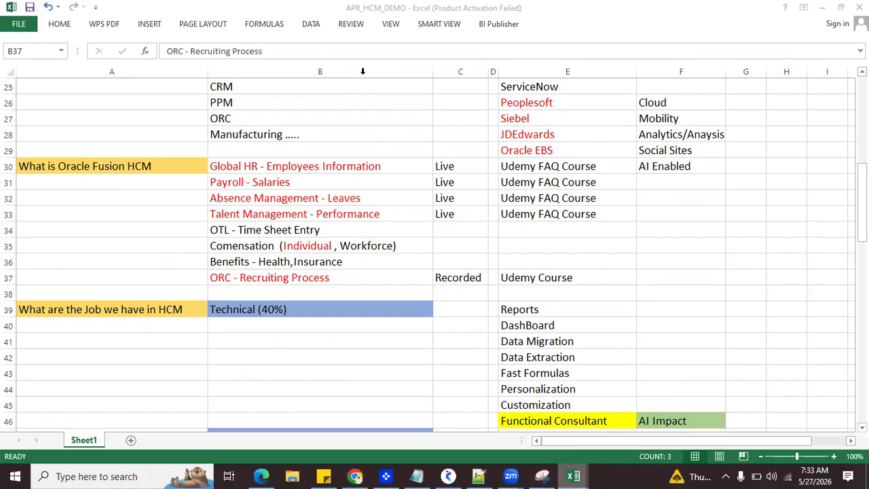
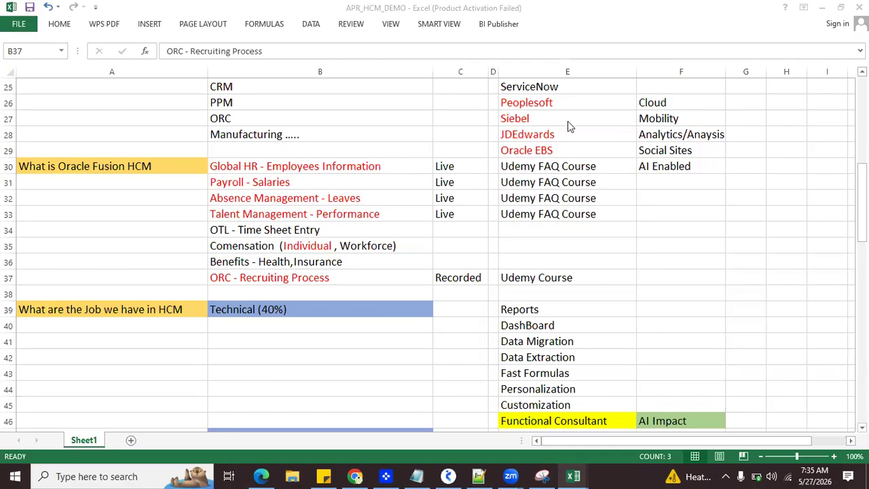
# Step: Select the Udemy FAQ Course cell E30 in the Global HR - Employees Information row
pyautogui.click(553, 174)
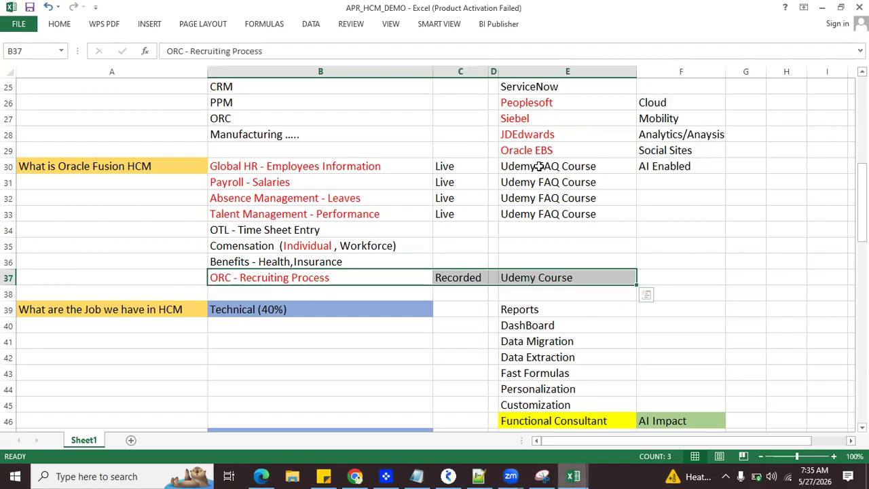
pyautogui.click(538, 166)
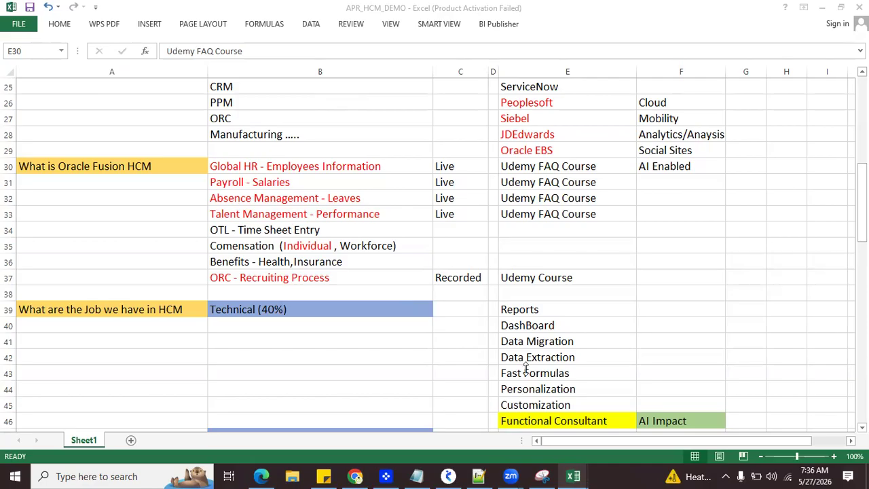
pyautogui.click(310, 266)
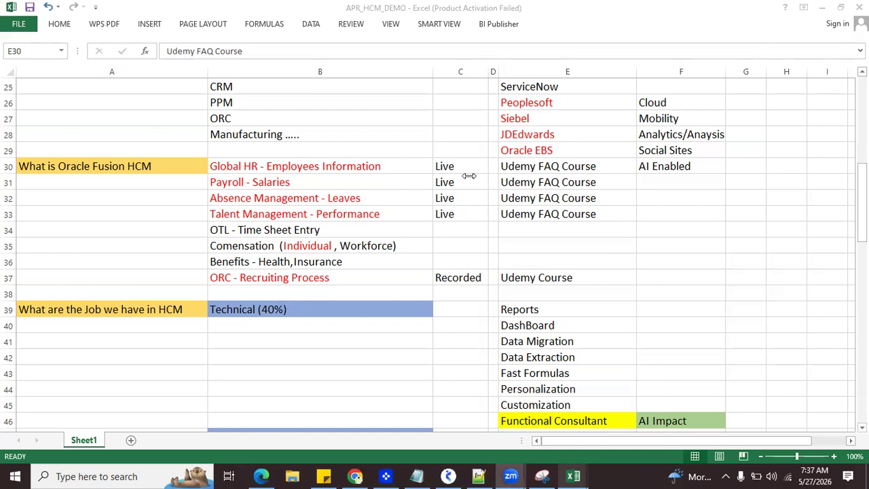
# Step: Switch to the HCM-APR-2026 Regular folder in Google Drive in Chrome and dismiss the upload notification
pyautogui.click(353, 476)
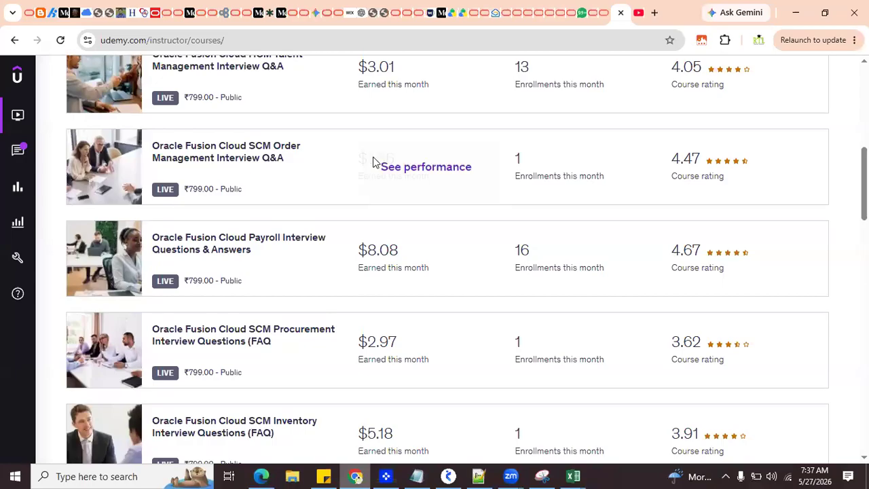
pyautogui.click(445, 13)
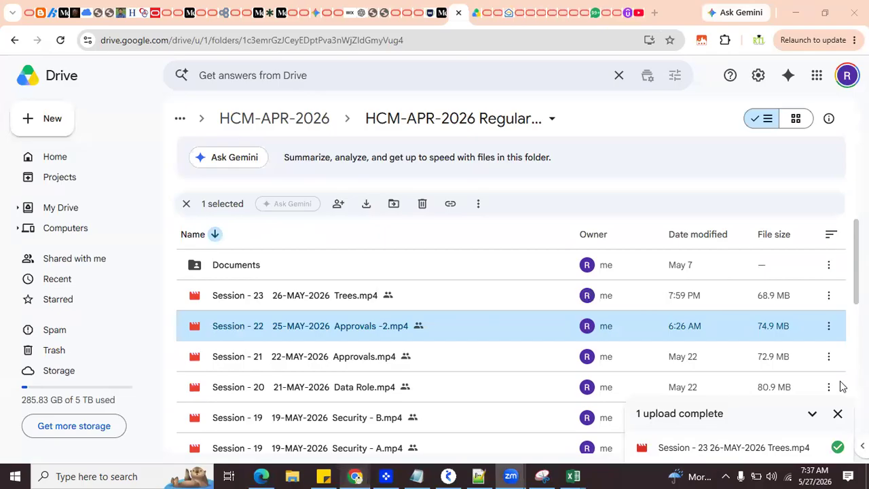
pyautogui.click(838, 413)
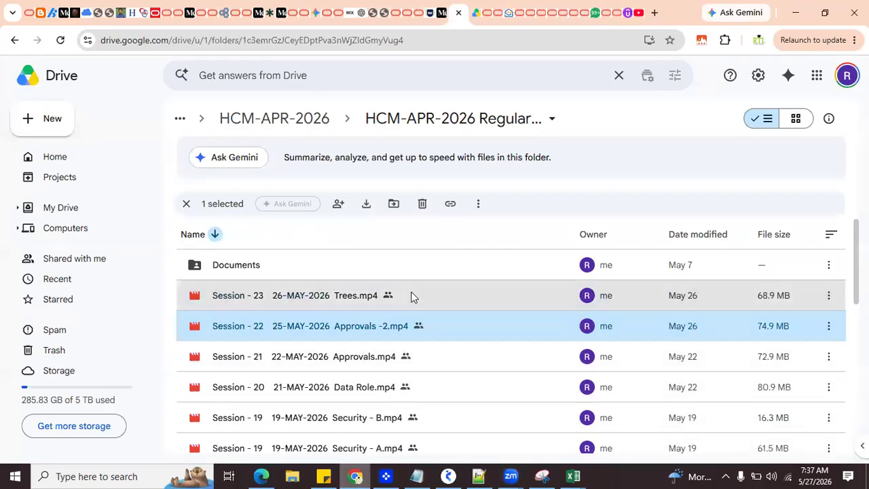
# Step: Point out the Documents folder and the Session - 23 26-MAY-2026 Trees.mp4 recording in the class folder, viewing the recording's available actions
pyautogui.click(370, 301)
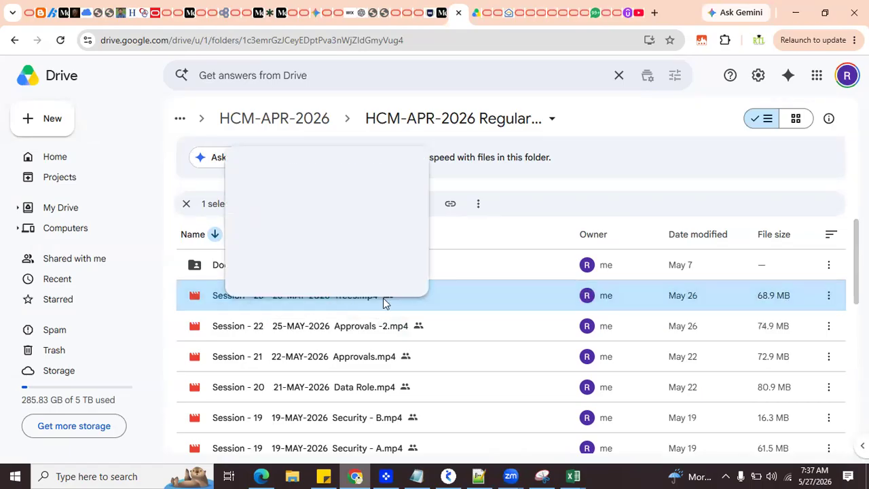
pyautogui.click(231, 266)
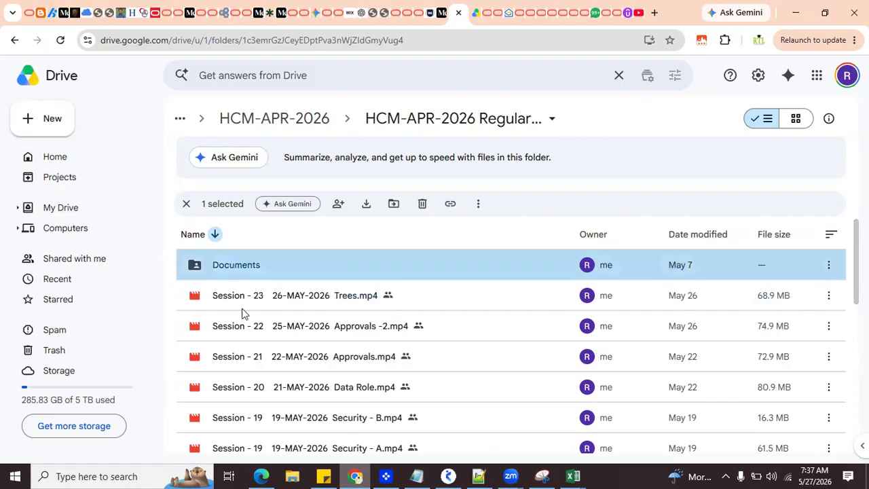
pyautogui.click(373, 296)
pyautogui.rightClick(373, 294)
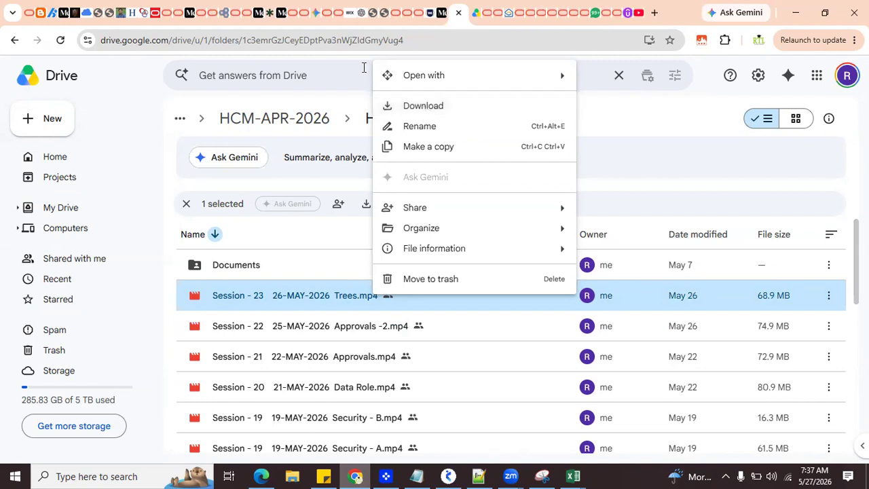
pyautogui.click(364, 67)
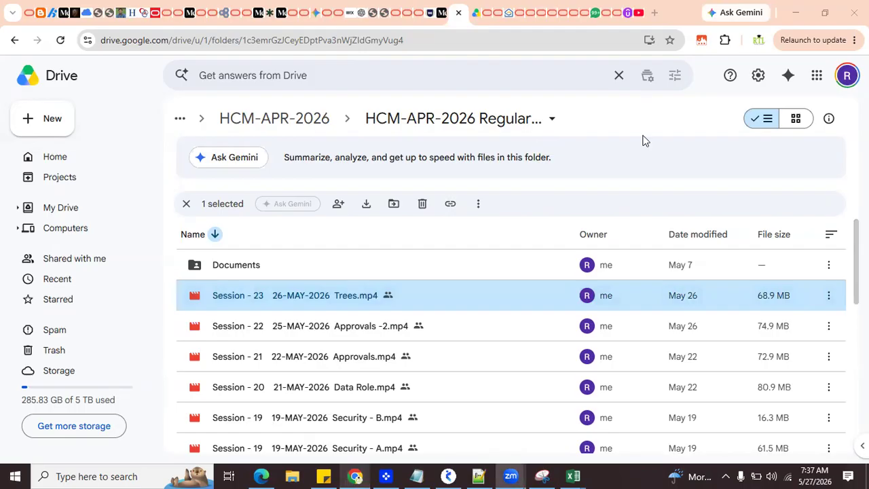
# Step: Return to the Udemy instructor courses page and show the beginning of the course list
pyautogui.click(708, 95)
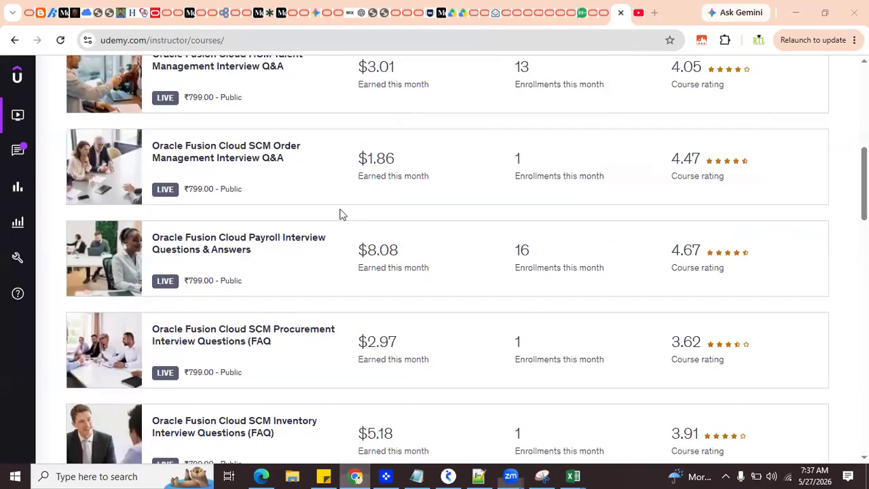
pyautogui.scroll(10, 341, 214)
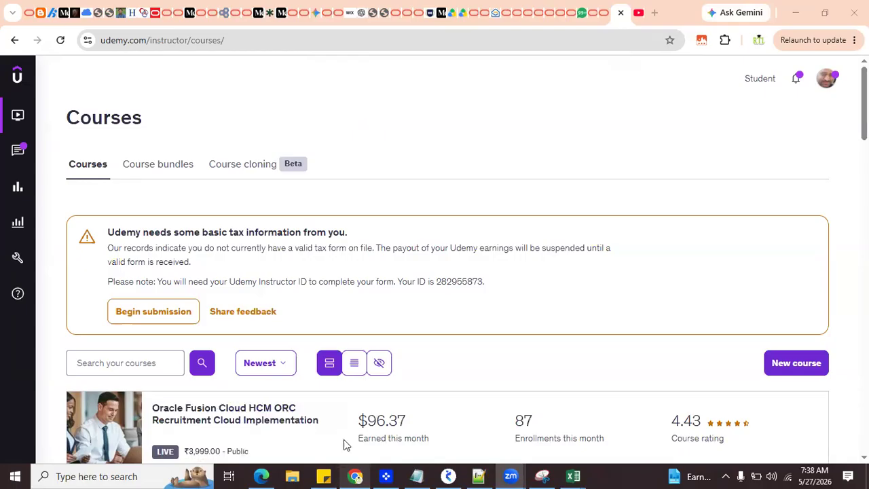
# Step: Open the RTL Online Trainings YouTube channel, expand its full description and highlight the first branch office phone number
pyautogui.click(269, 474)
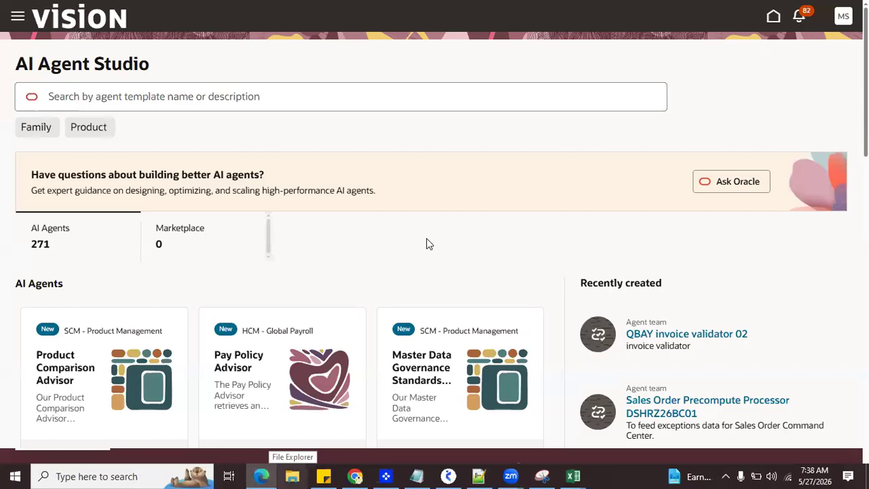
pyautogui.click(351, 475)
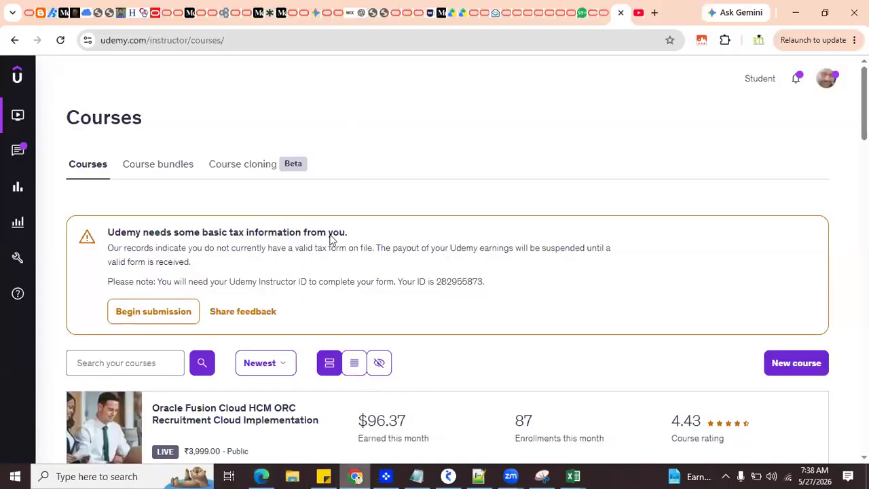
pyautogui.click(639, 14)
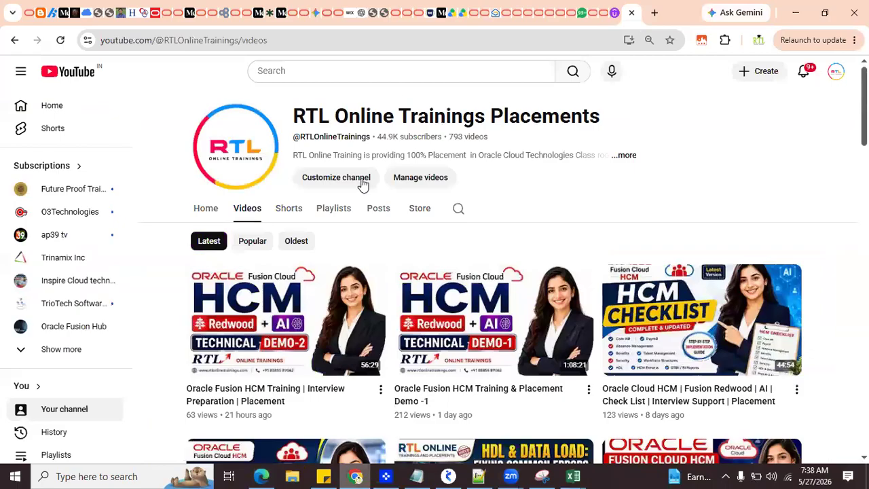
pyautogui.click(624, 156)
pyautogui.scroll(-2, 420, 267)
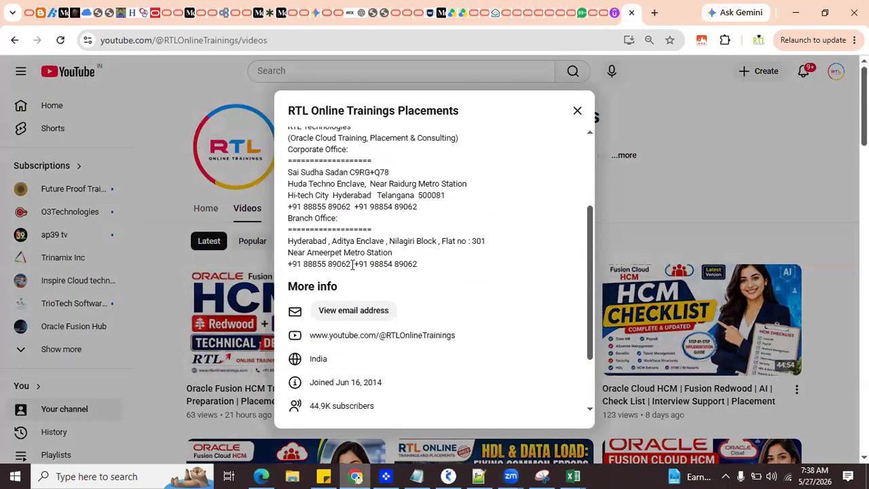
pyautogui.moveTo(352, 265); pyautogui.dragTo(284, 268)
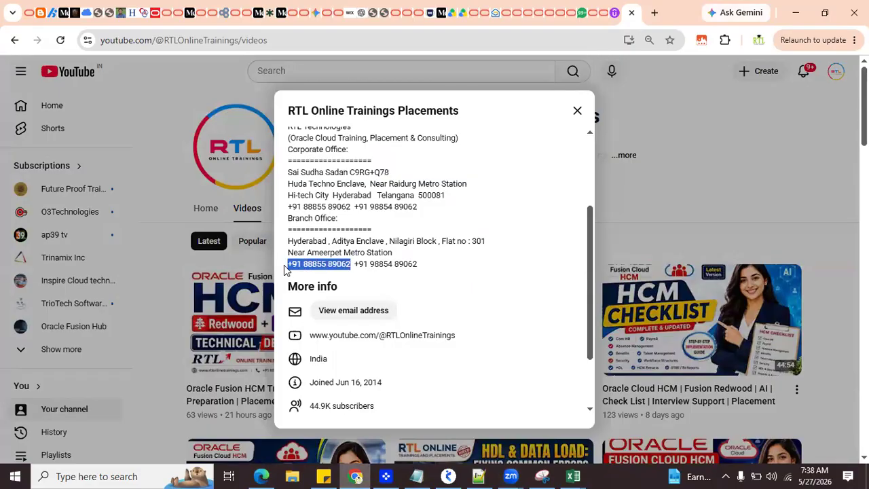
pyautogui.click(673, 69)
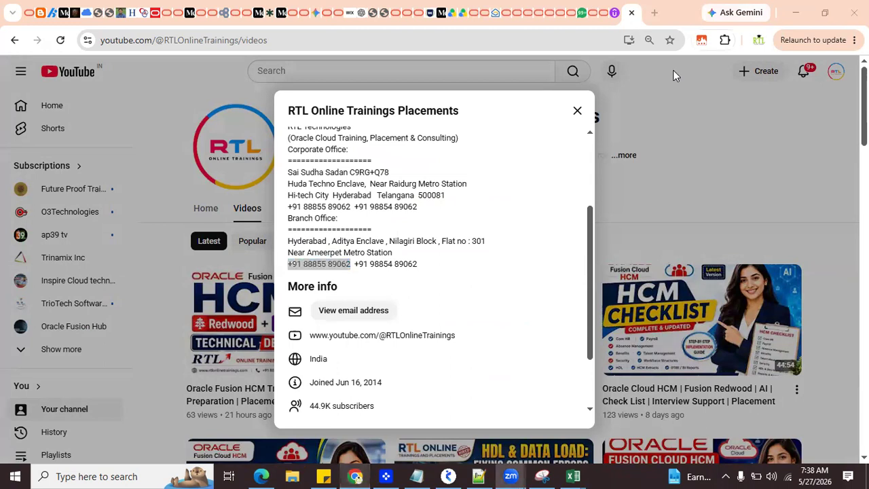